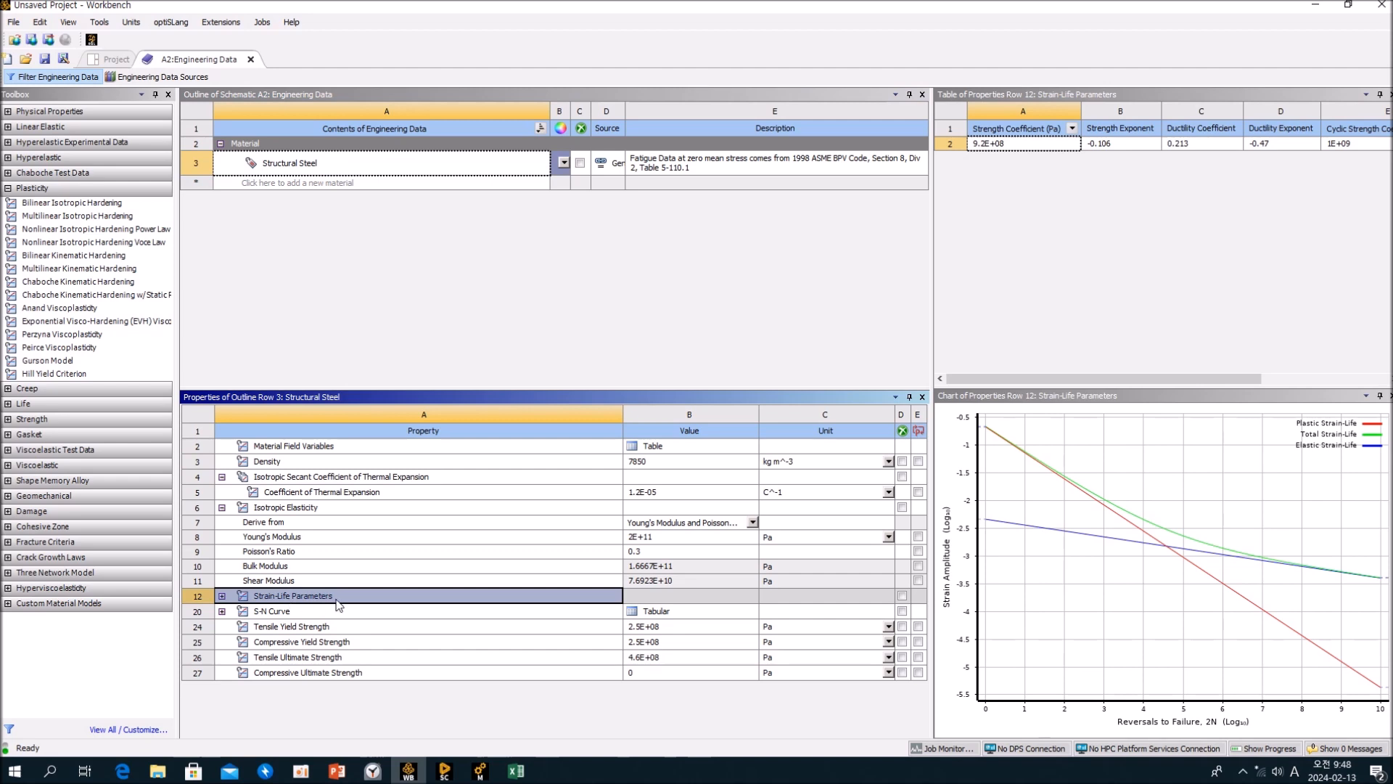
# Step: Expand the S-N Curve property of Structural Steel and examine its table of cycles and alternating stress
pyautogui.click(285, 611)
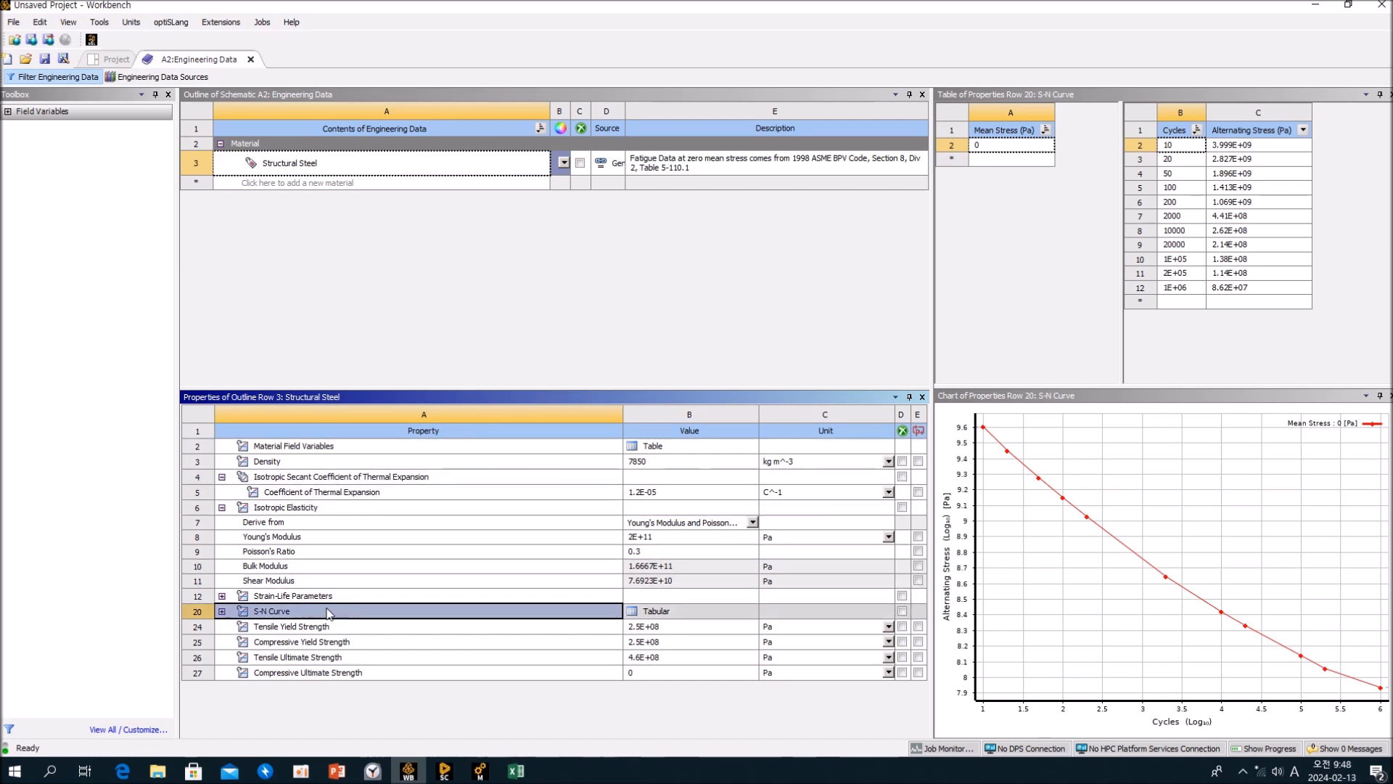
pyautogui.click(222, 612)
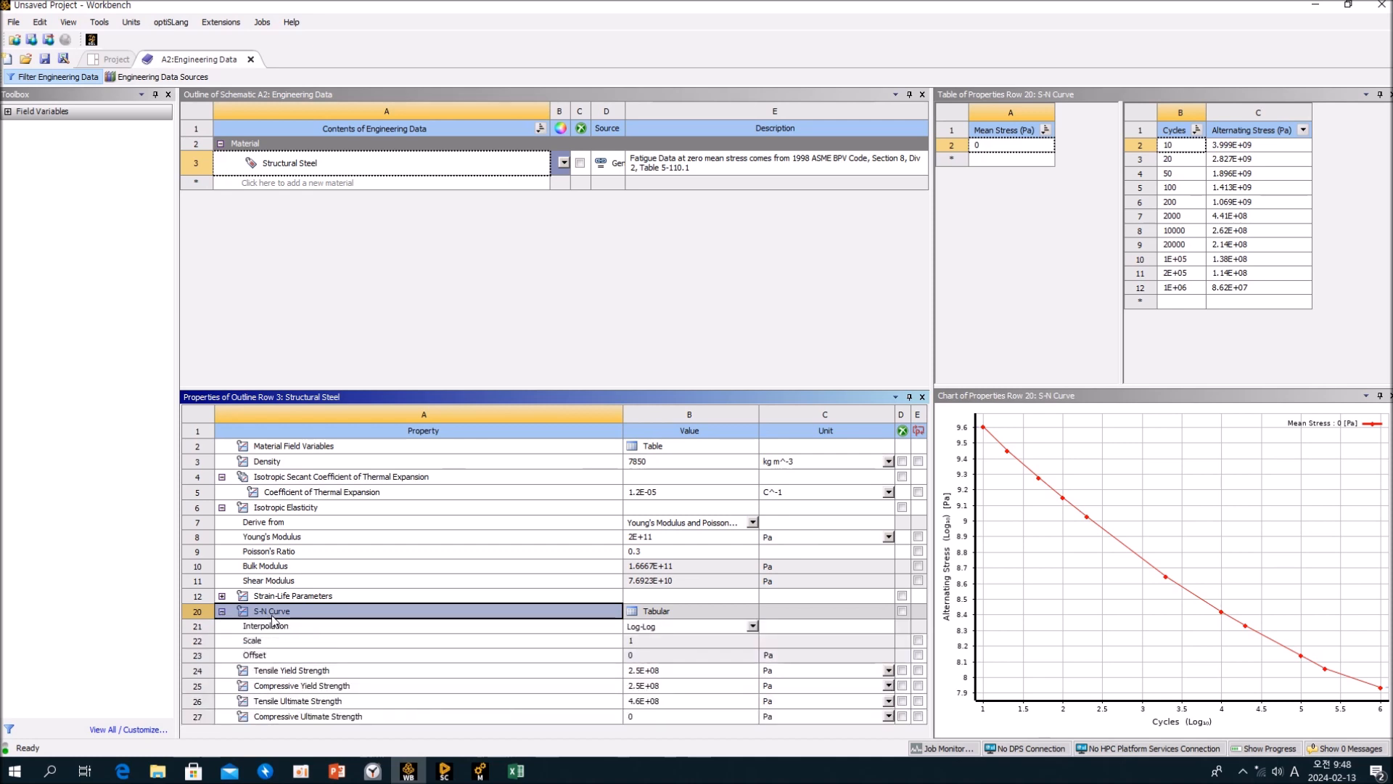
pyautogui.click(1100, 290)
pyautogui.click(1189, 151)
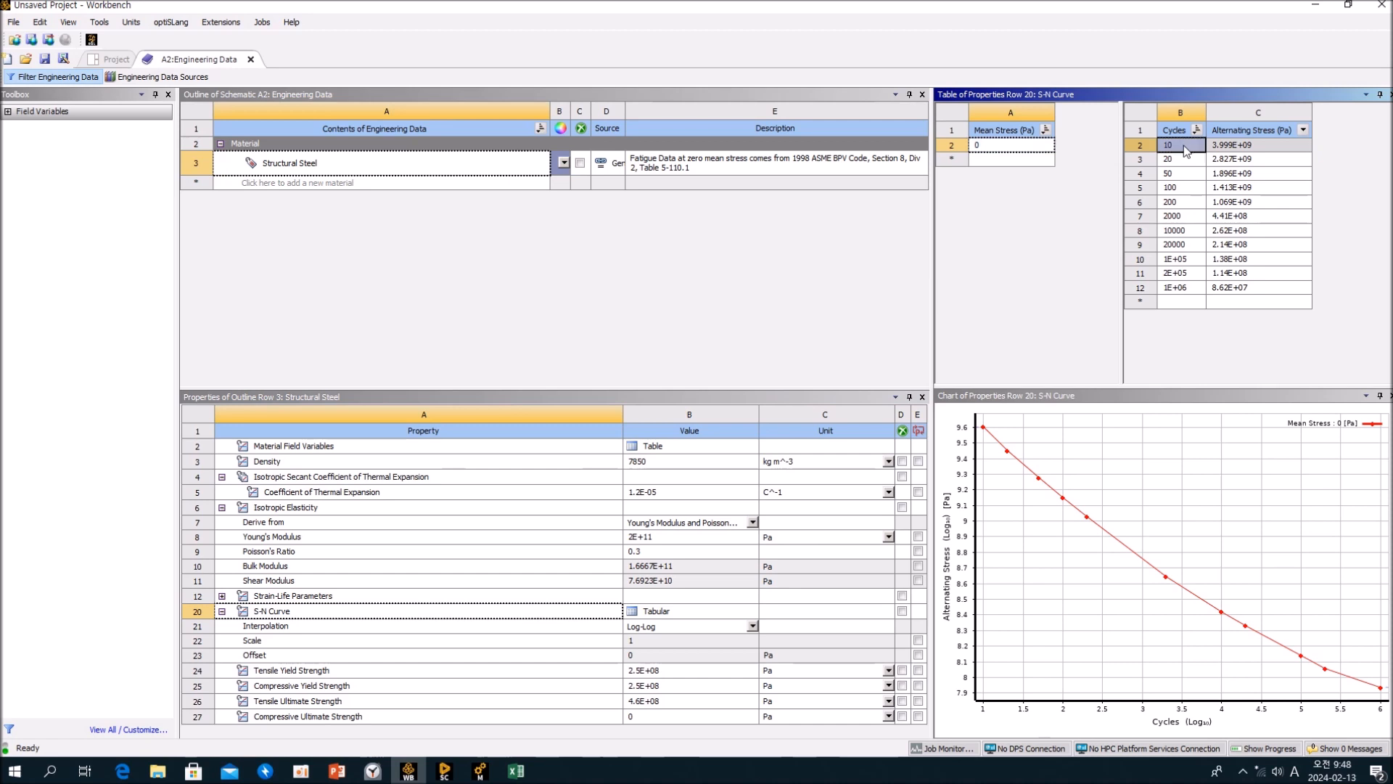
pyautogui.click(1179, 216)
pyautogui.click(1178, 260)
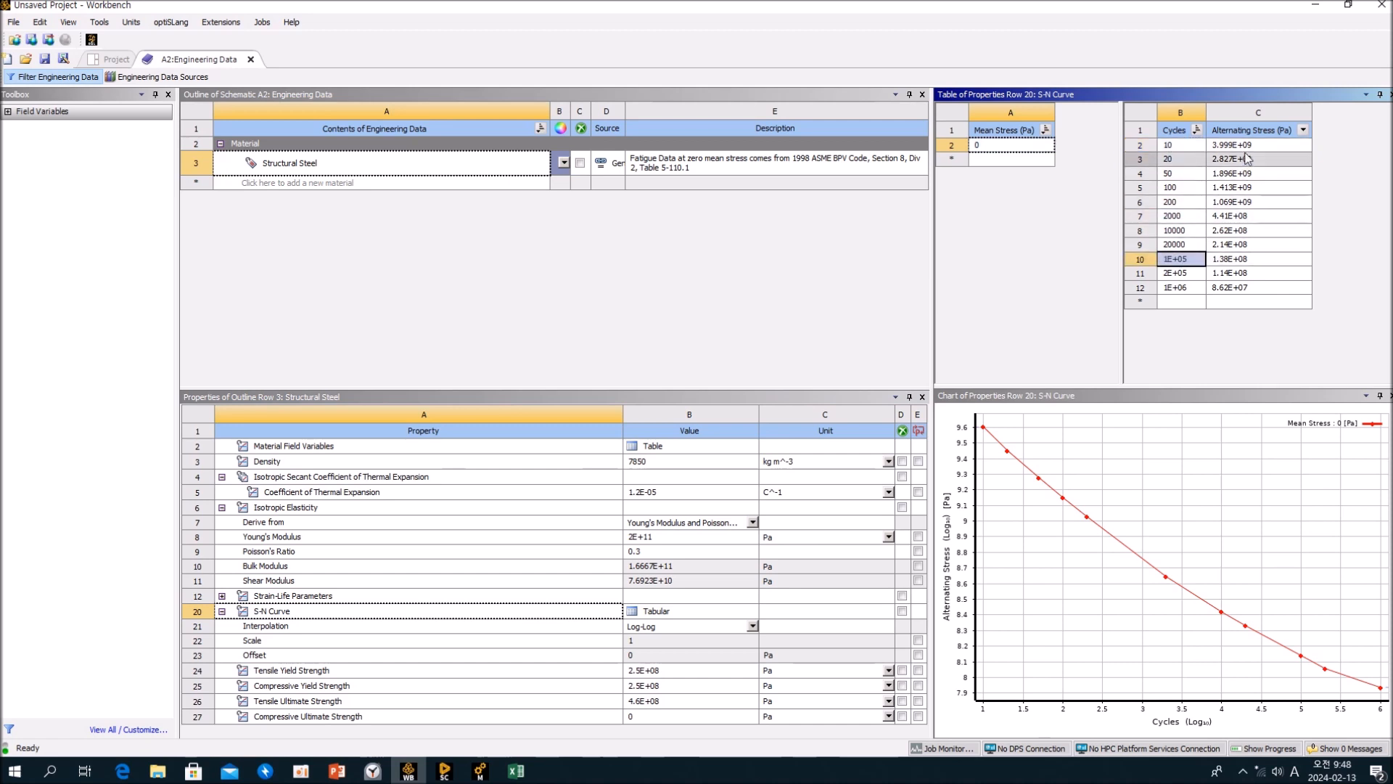
pyautogui.click(1244, 147)
pyautogui.click(1243, 175)
pyautogui.click(1229, 233)
pyautogui.click(1235, 273)
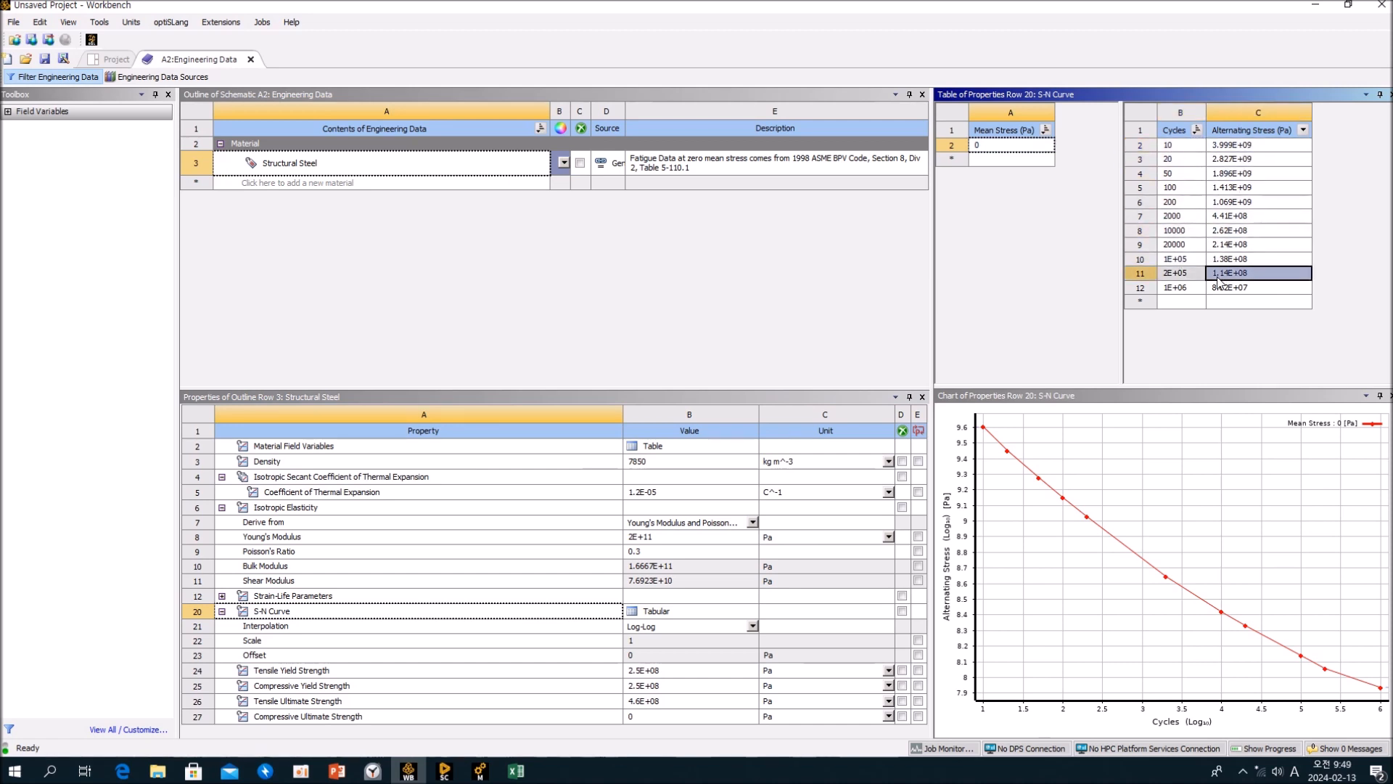
pyautogui.click(1260, 149)
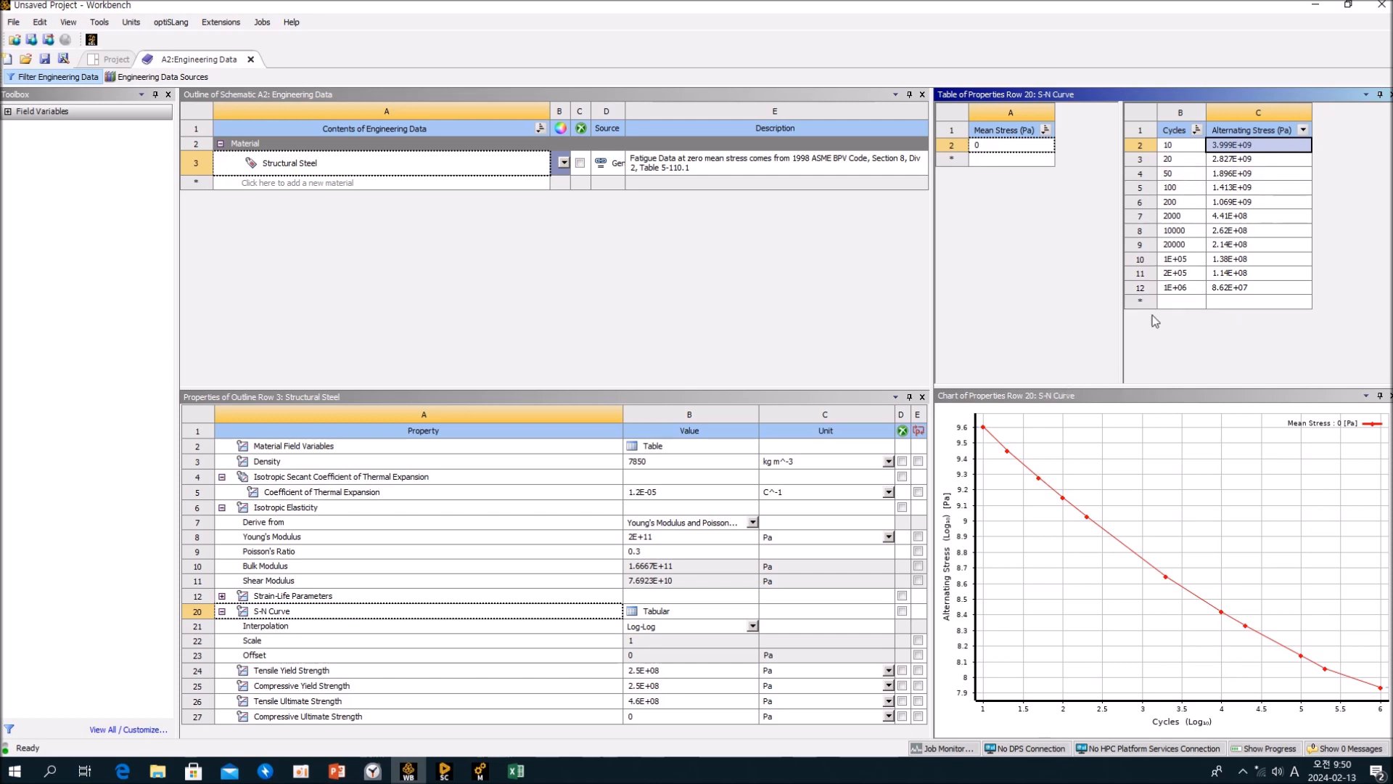
# Step: Review the S-N curve's mean stress entry and its cycle and alternating stress pairs up to 2000 cycles
pyautogui.click(1075, 339)
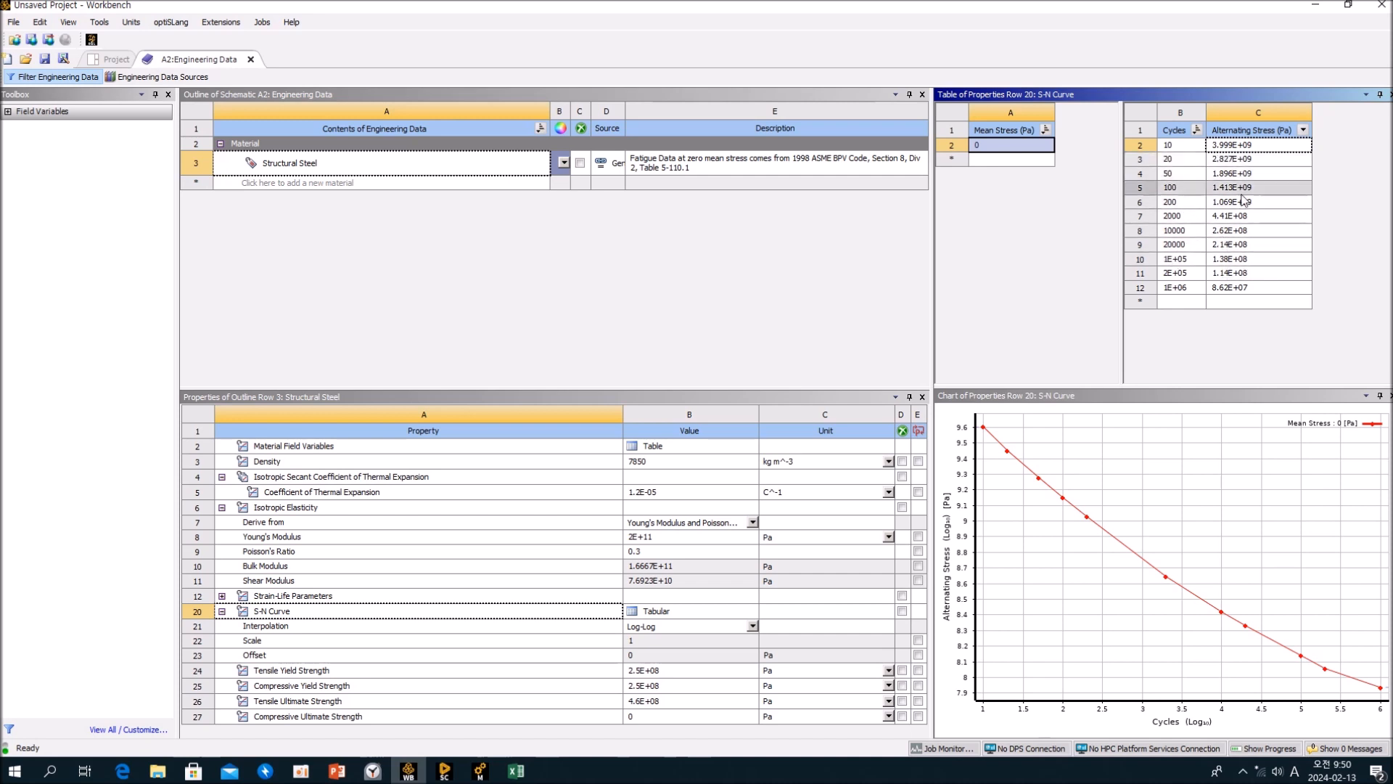
pyautogui.click(1189, 148)
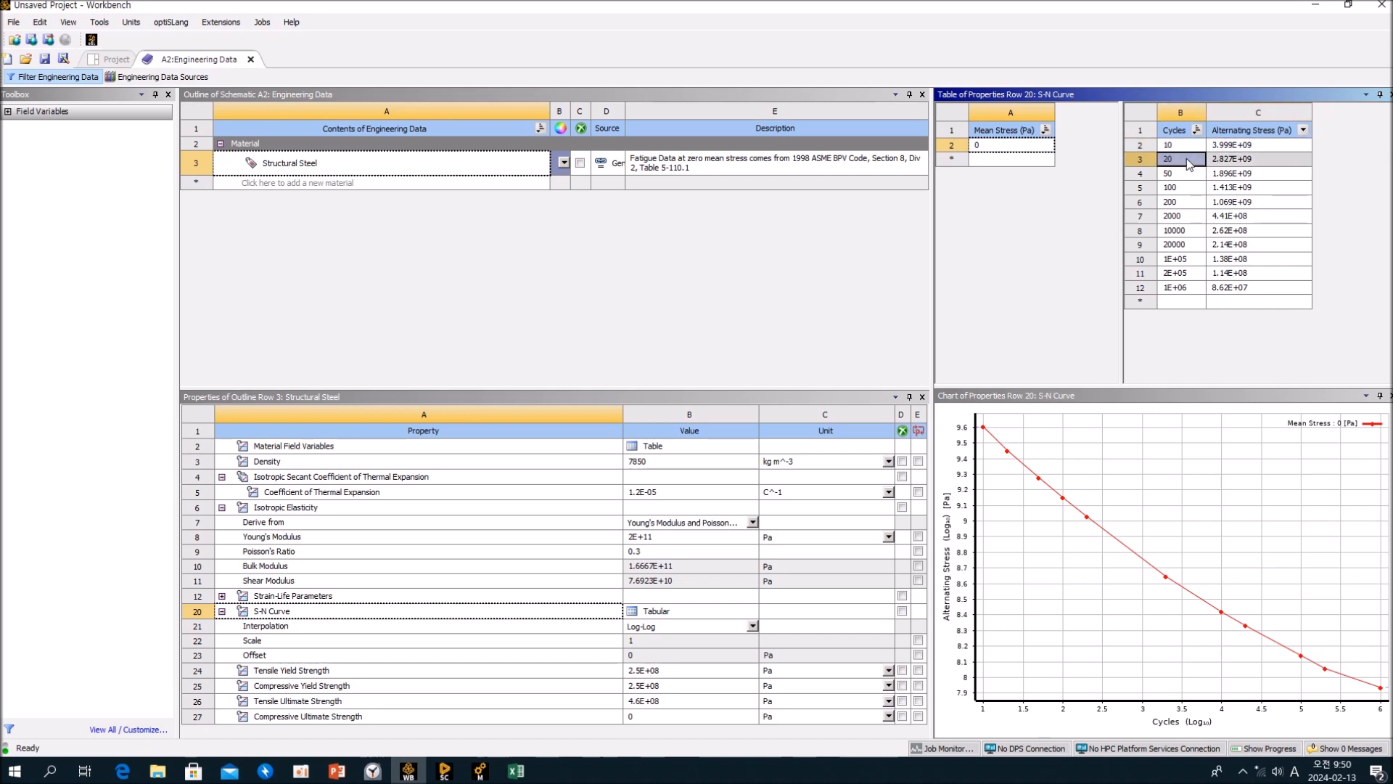
pyautogui.click(1199, 176)
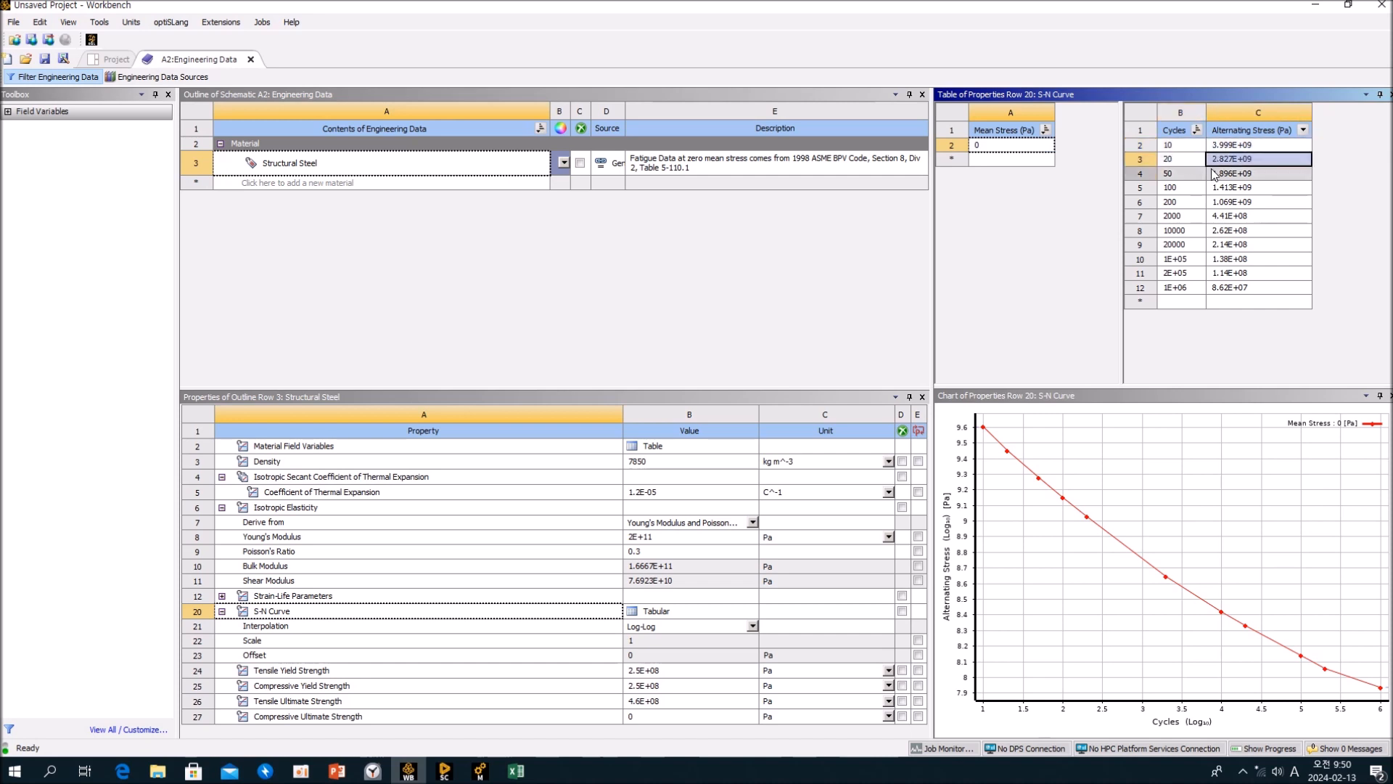
pyautogui.click(1224, 204)
pyautogui.click(1183, 204)
pyautogui.click(1193, 219)
pyautogui.click(1221, 218)
pyautogui.click(774, 276)
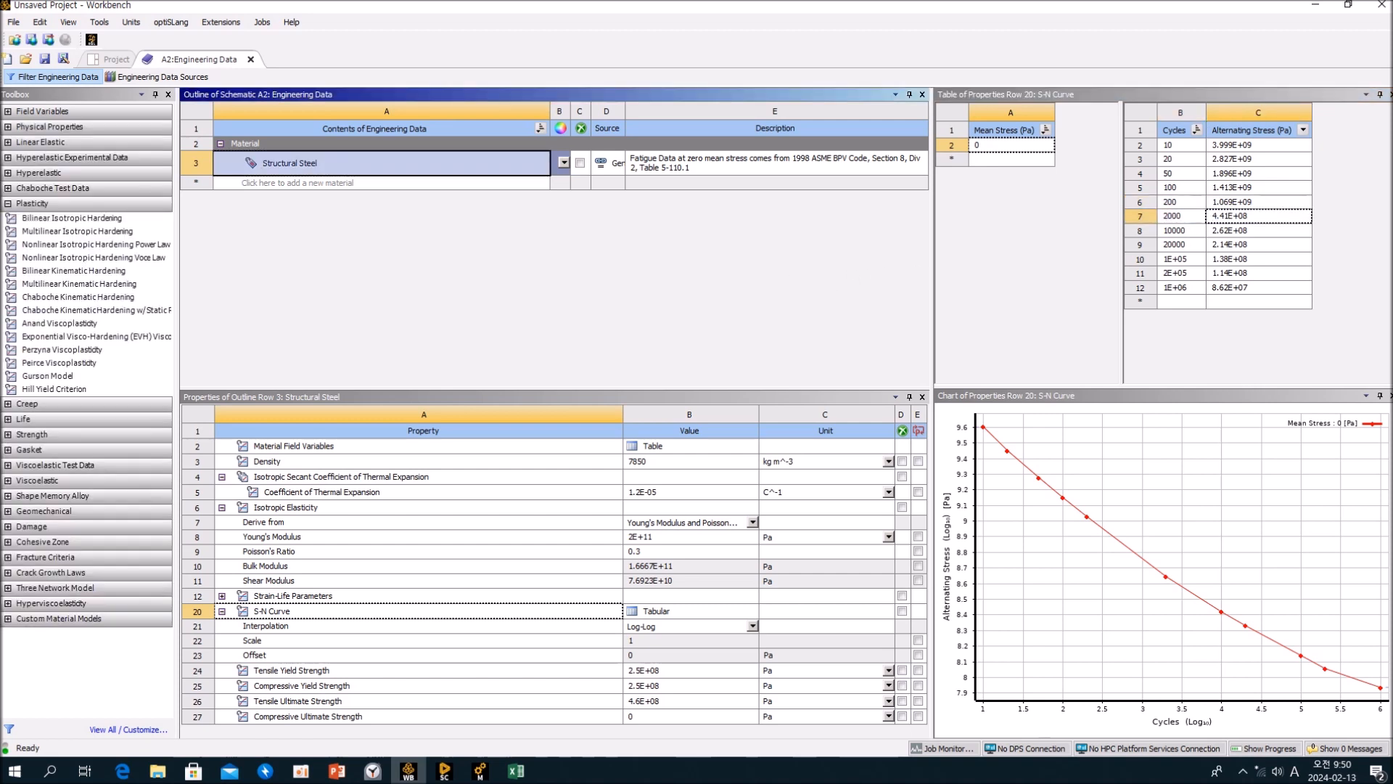
# Step: Review the stress-time and S-N diagrams on the PowerPoint slide and return to the S-N Curve property in Workbench
pyautogui.click(336, 770)
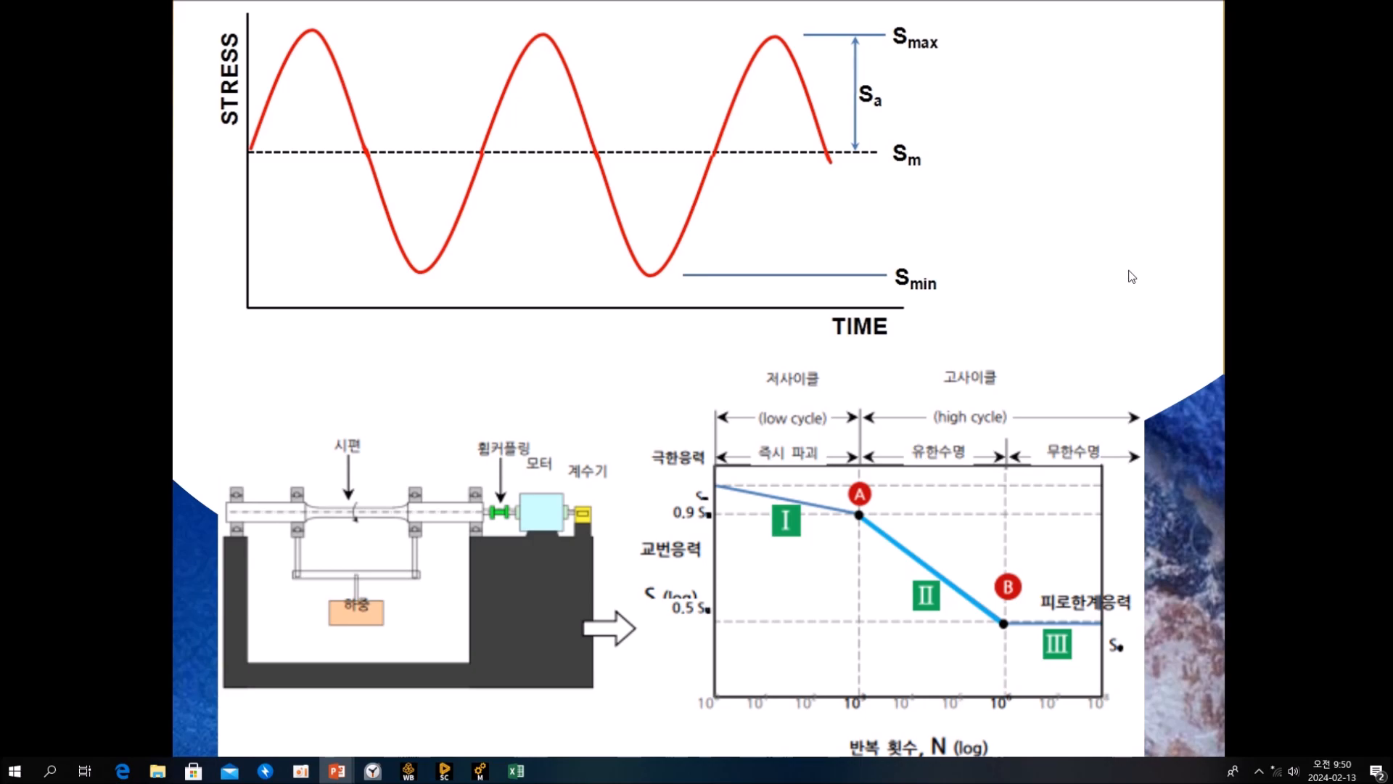
pyautogui.hotkey('alt', 'Tab')
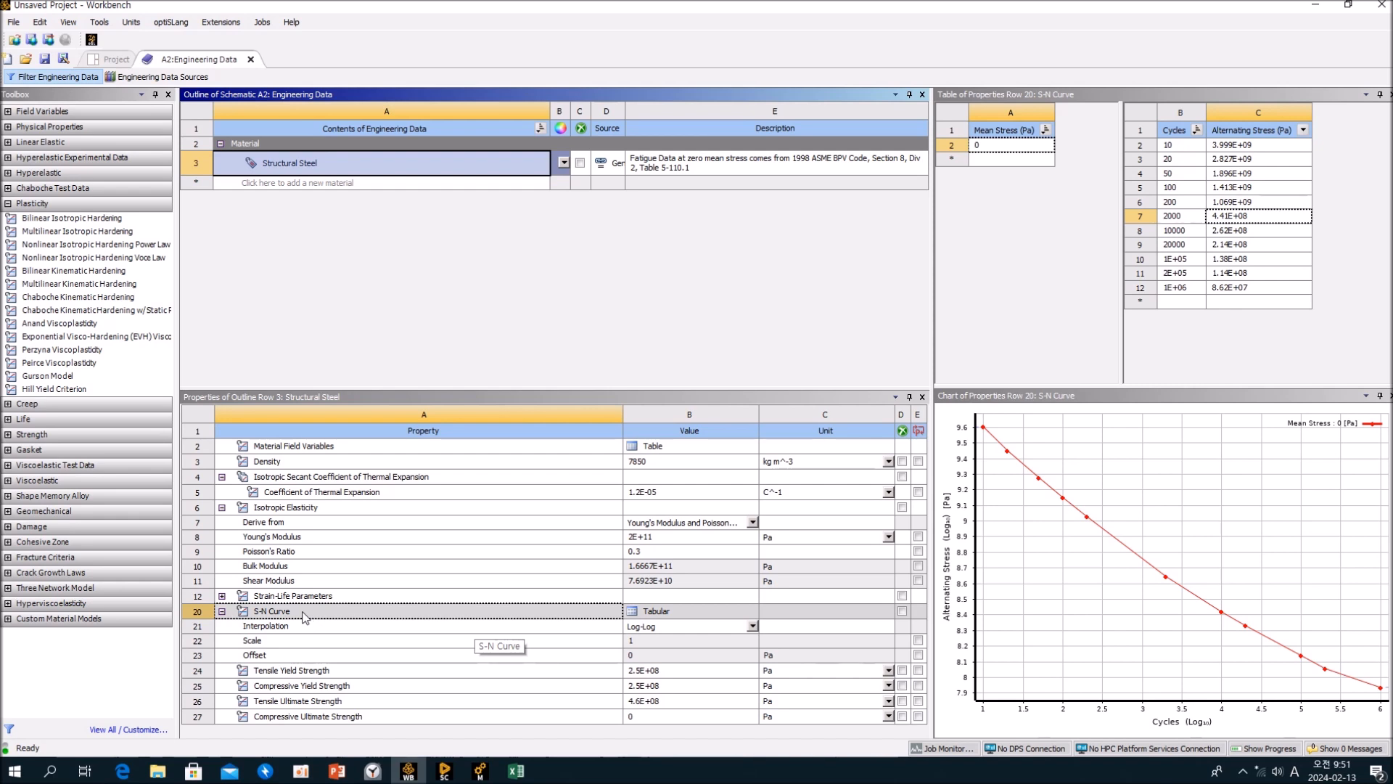
pyautogui.click(298, 653)
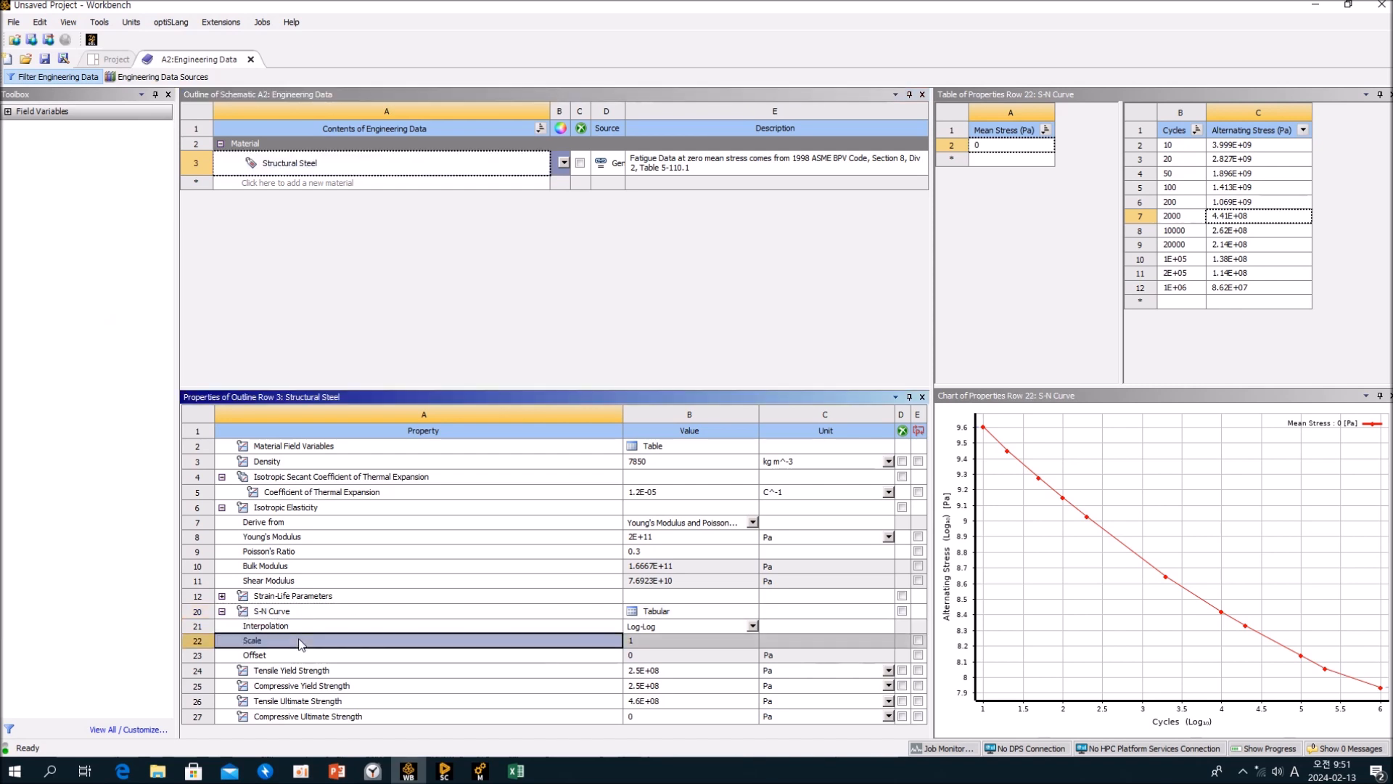
pyautogui.click(303, 613)
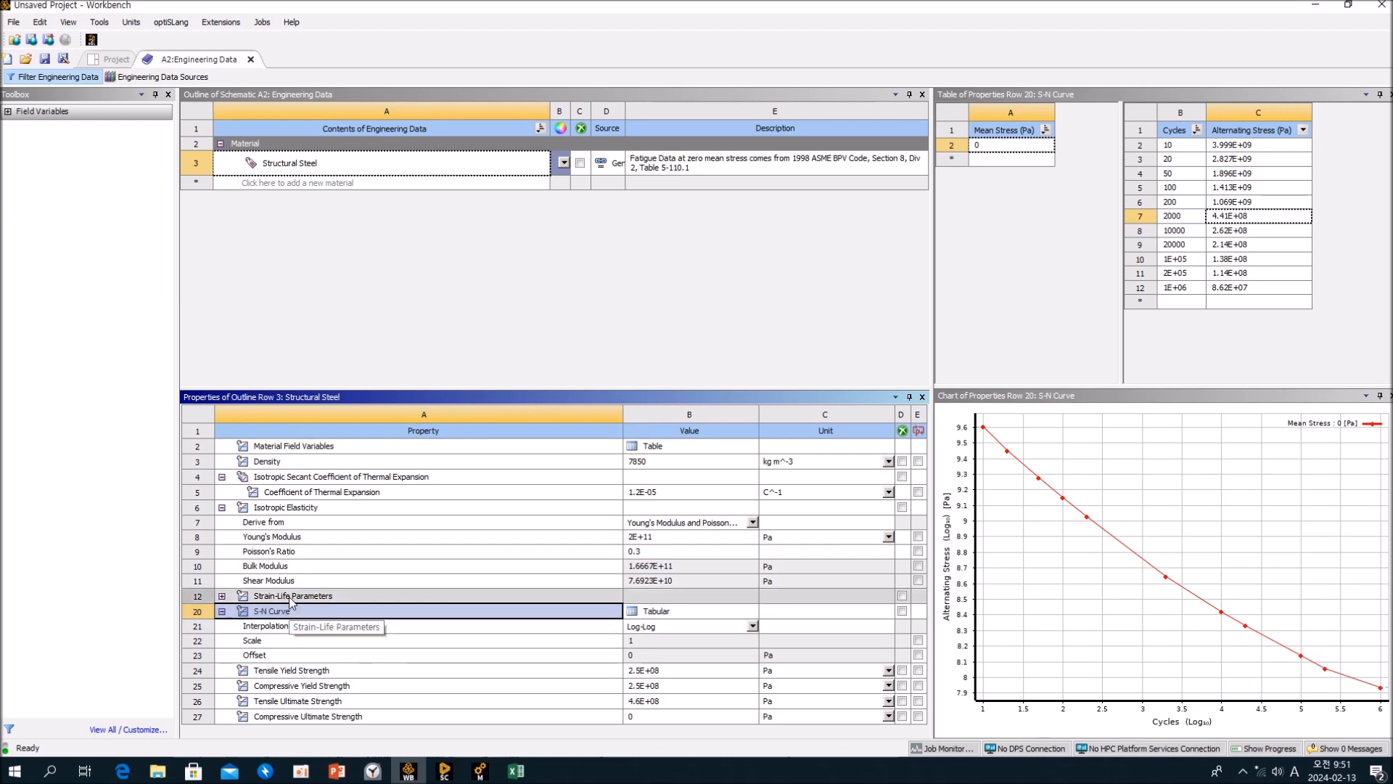
# Step: Expand the Strain-Life Parameters and review them from Display Curve Type to Cyclic Strain Hardening Exponent
pyautogui.click(289, 597)
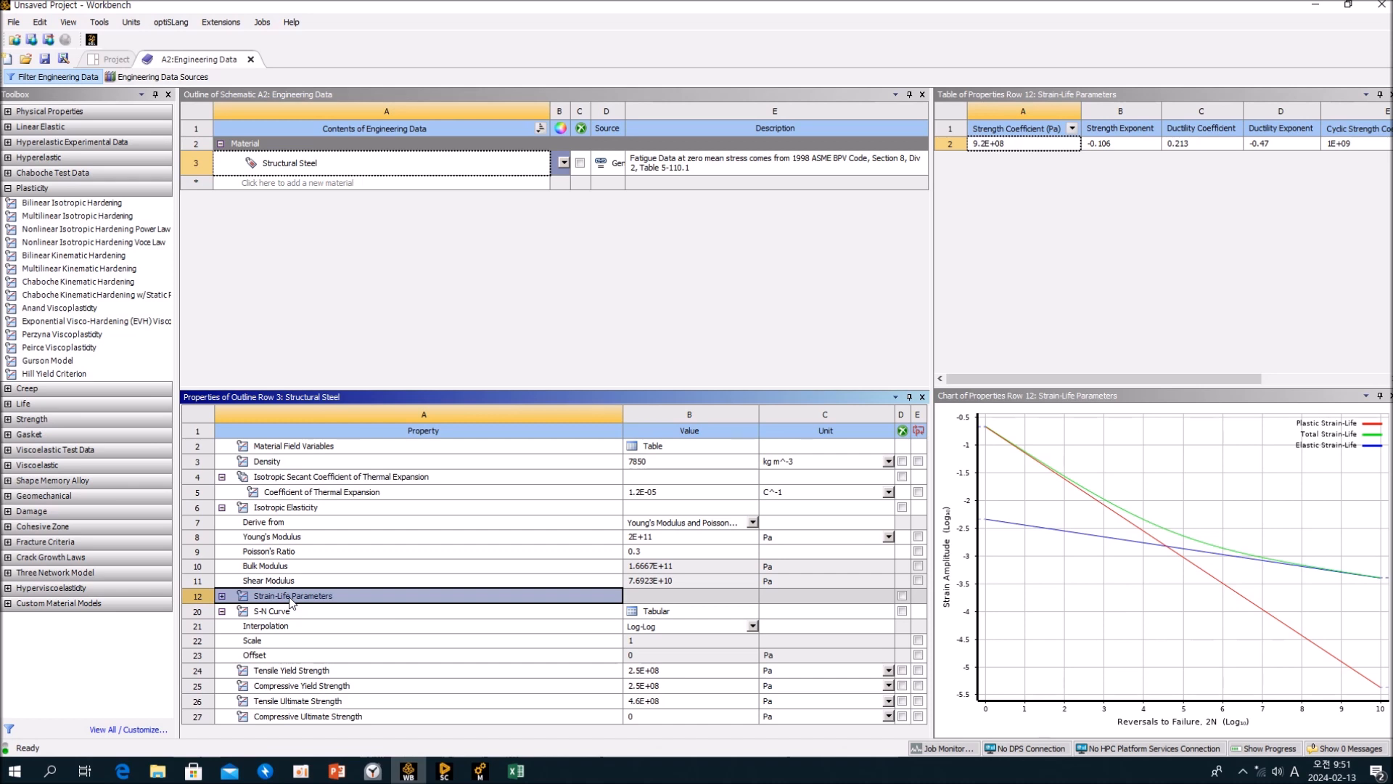
pyautogui.click(221, 595)
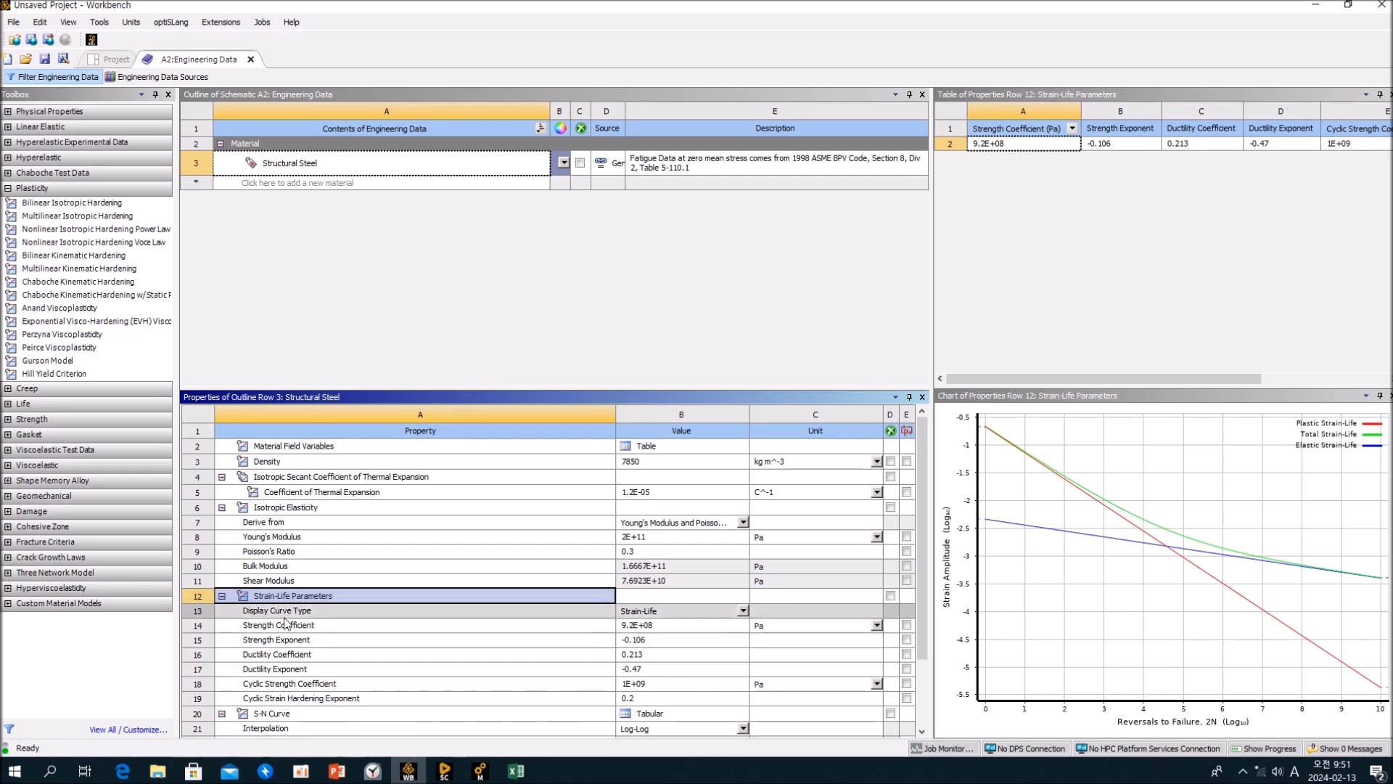
pyautogui.click(700, 610)
pyautogui.click(715, 595)
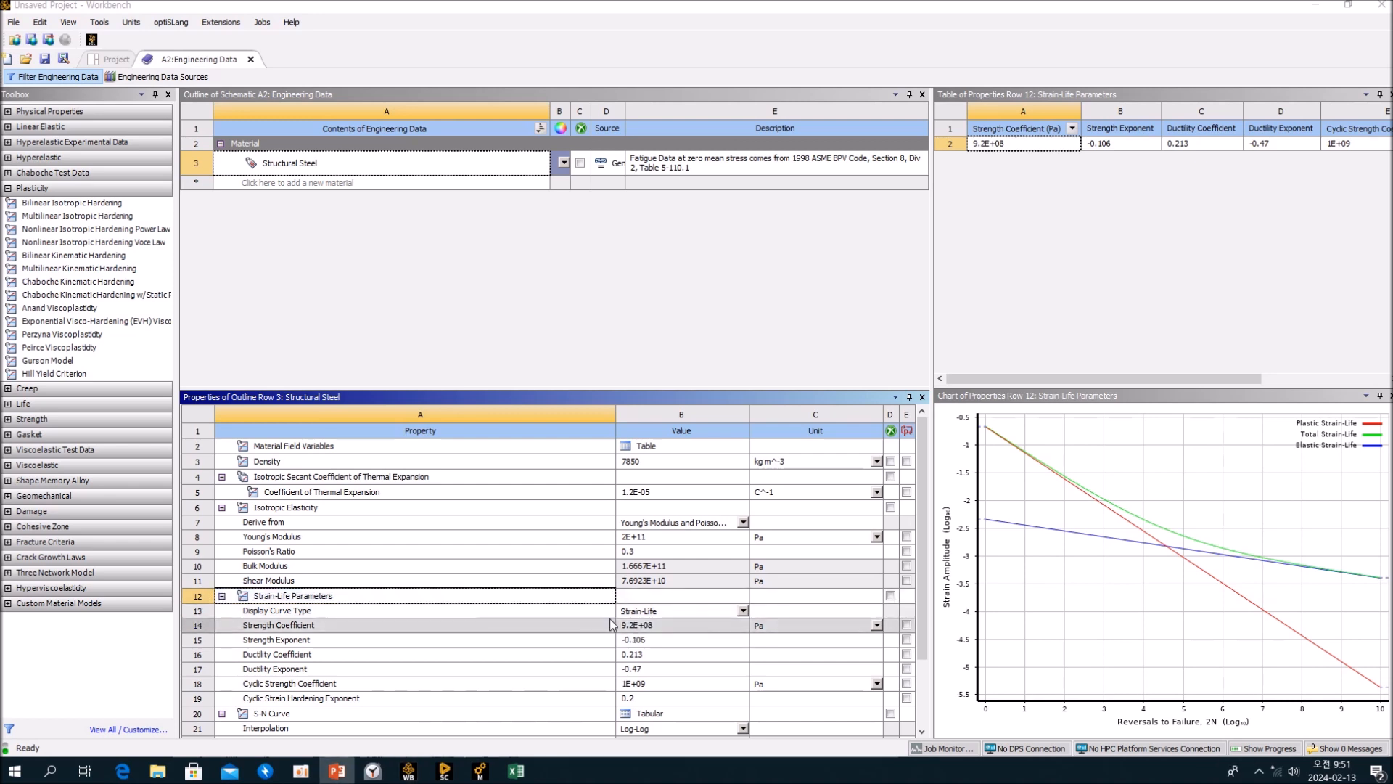
pyautogui.click(280, 629)
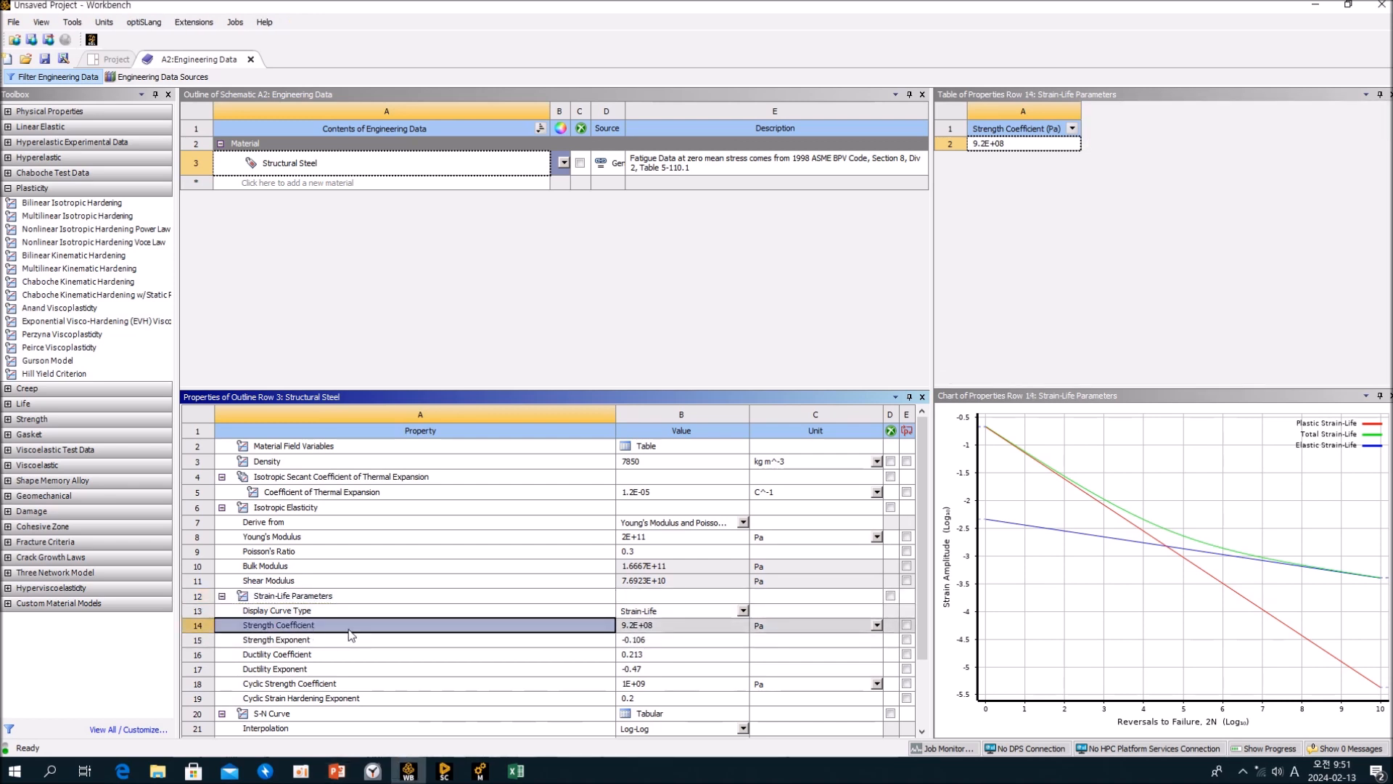
pyautogui.click(304, 642)
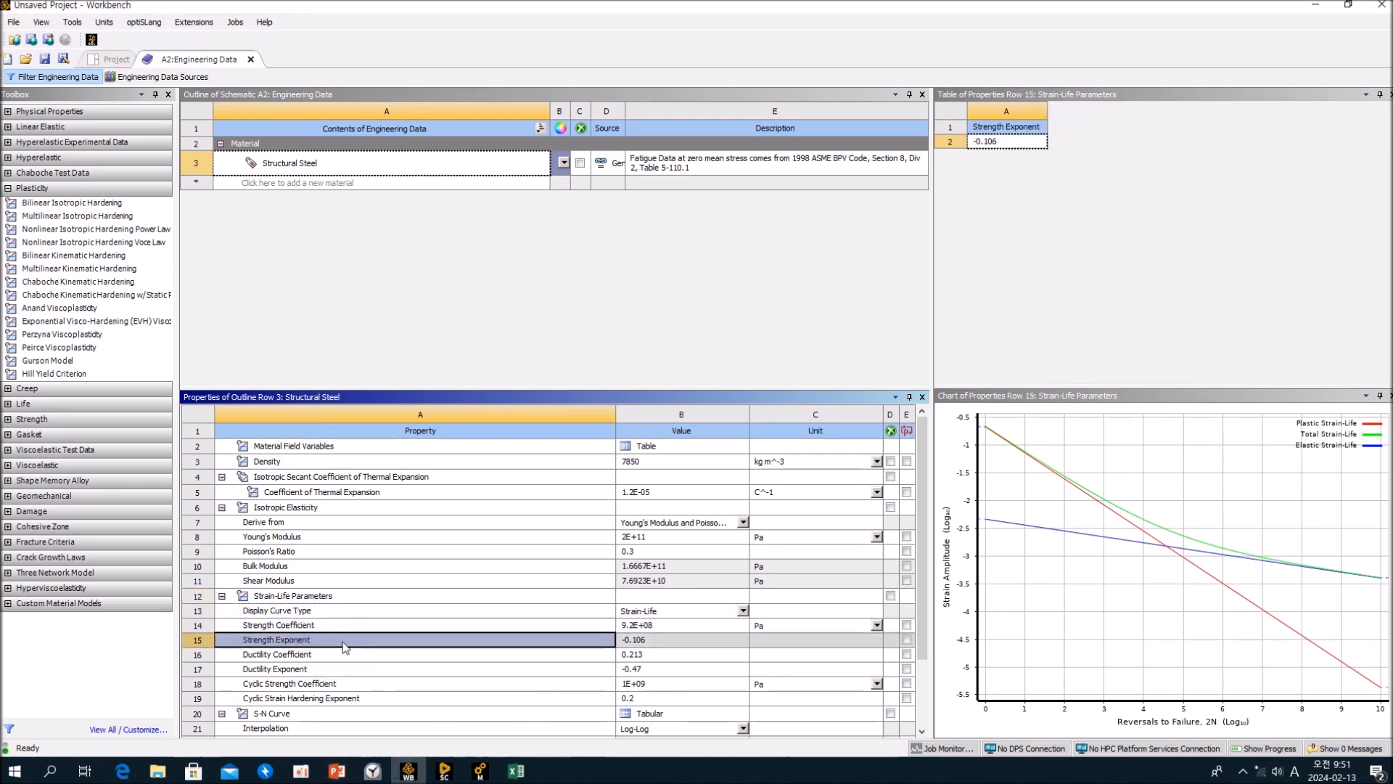
pyautogui.click(304, 655)
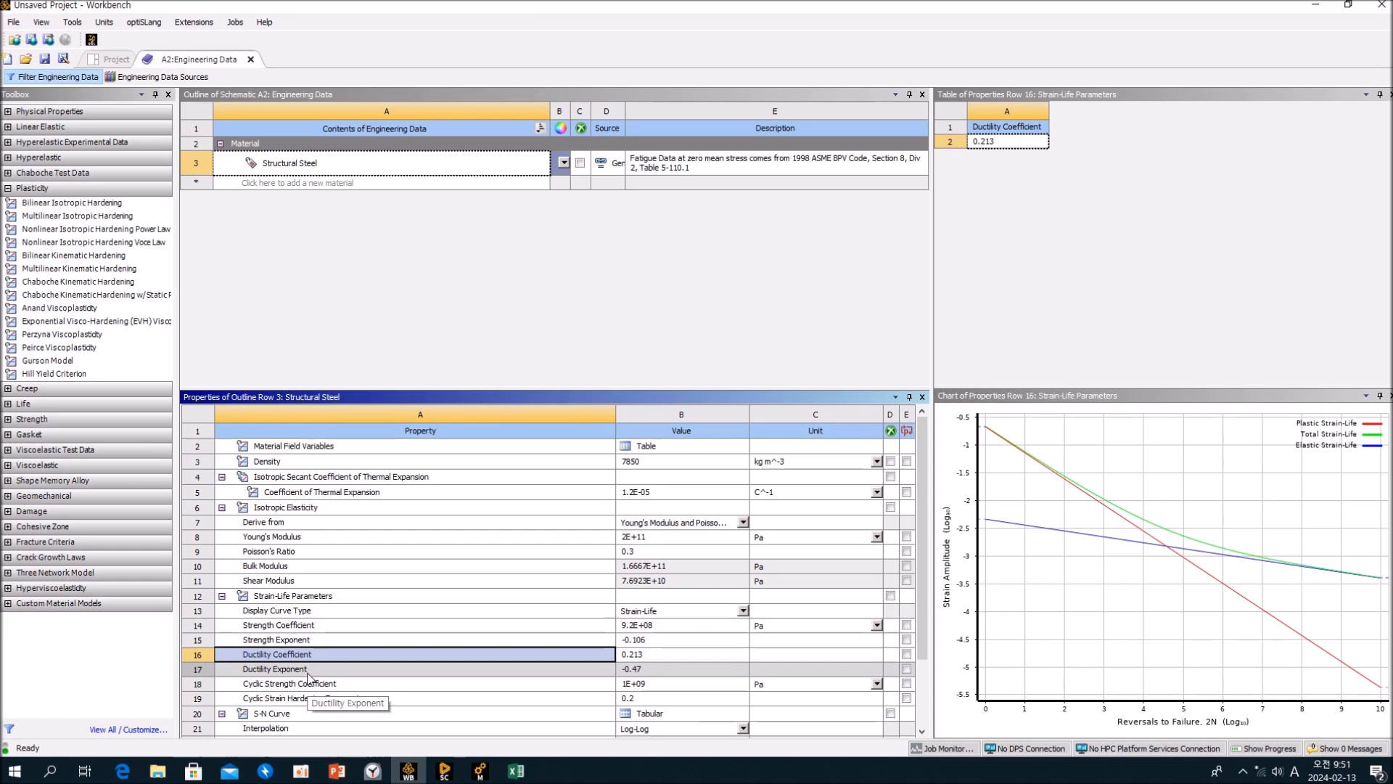
pyautogui.click(308, 671)
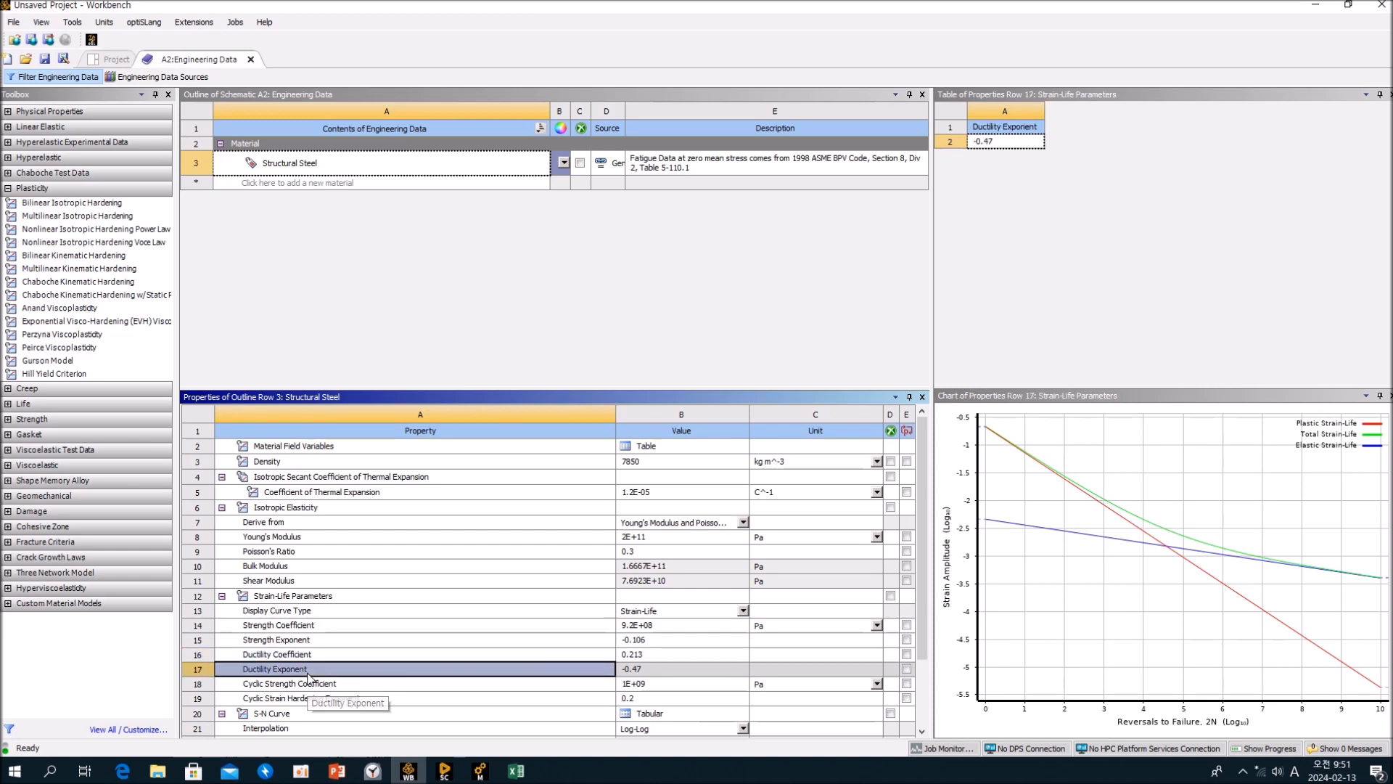
pyautogui.click(346, 684)
pyautogui.click(352, 698)
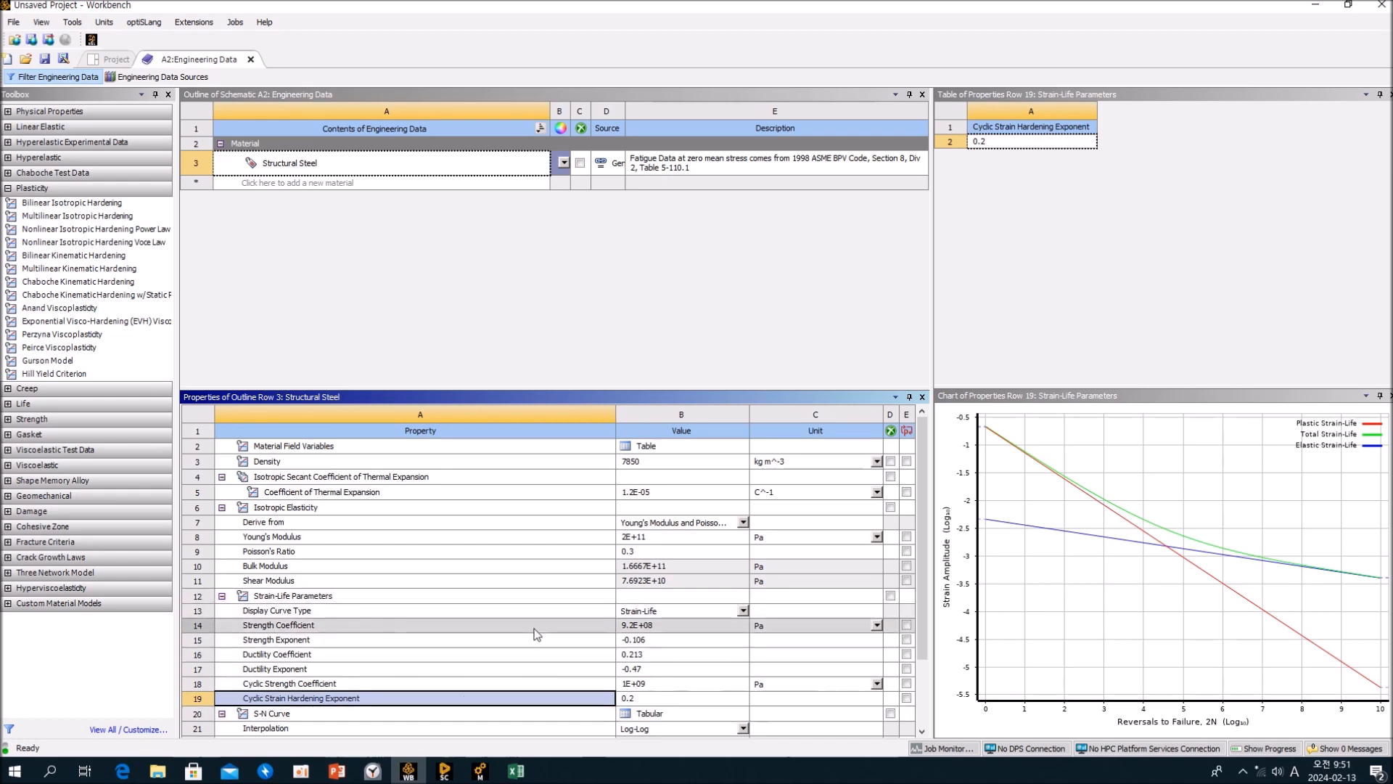
# Step: Collapse the Strain-Life Parameters and S-N Curve property groups
pyautogui.click(227, 596)
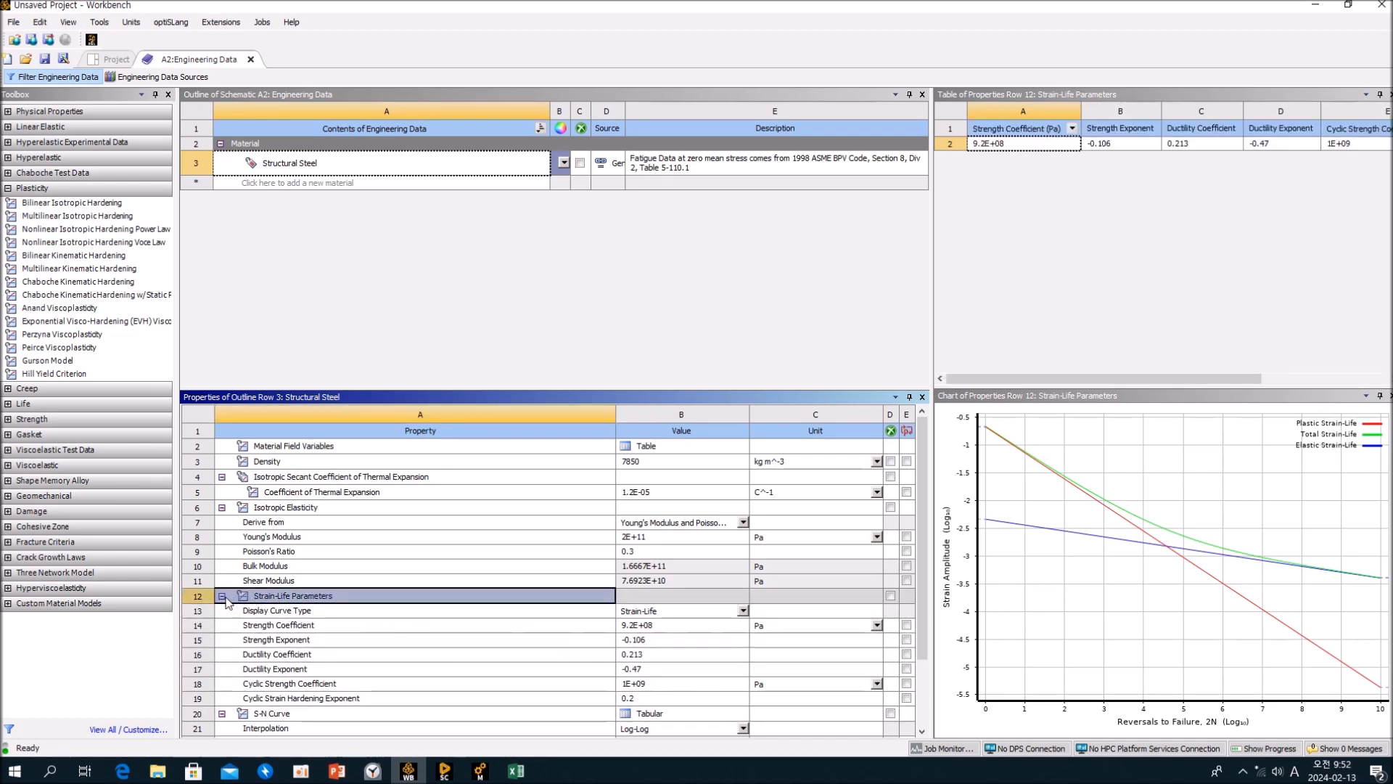
pyautogui.click(221, 597)
pyautogui.click(222, 611)
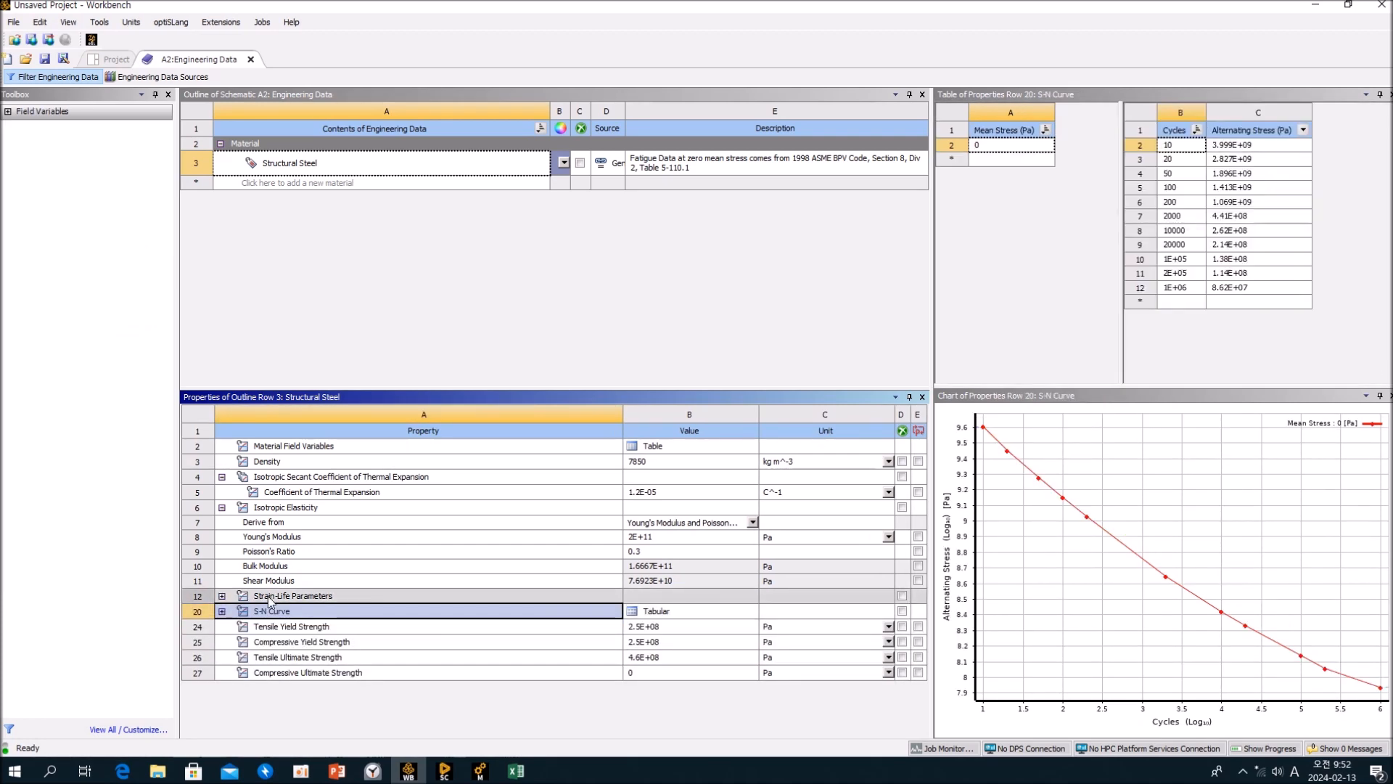
# Step: Examine the strain-life chart's curves and compare them with the S-N curve chart of Structural Steel
pyautogui.click(287, 597)
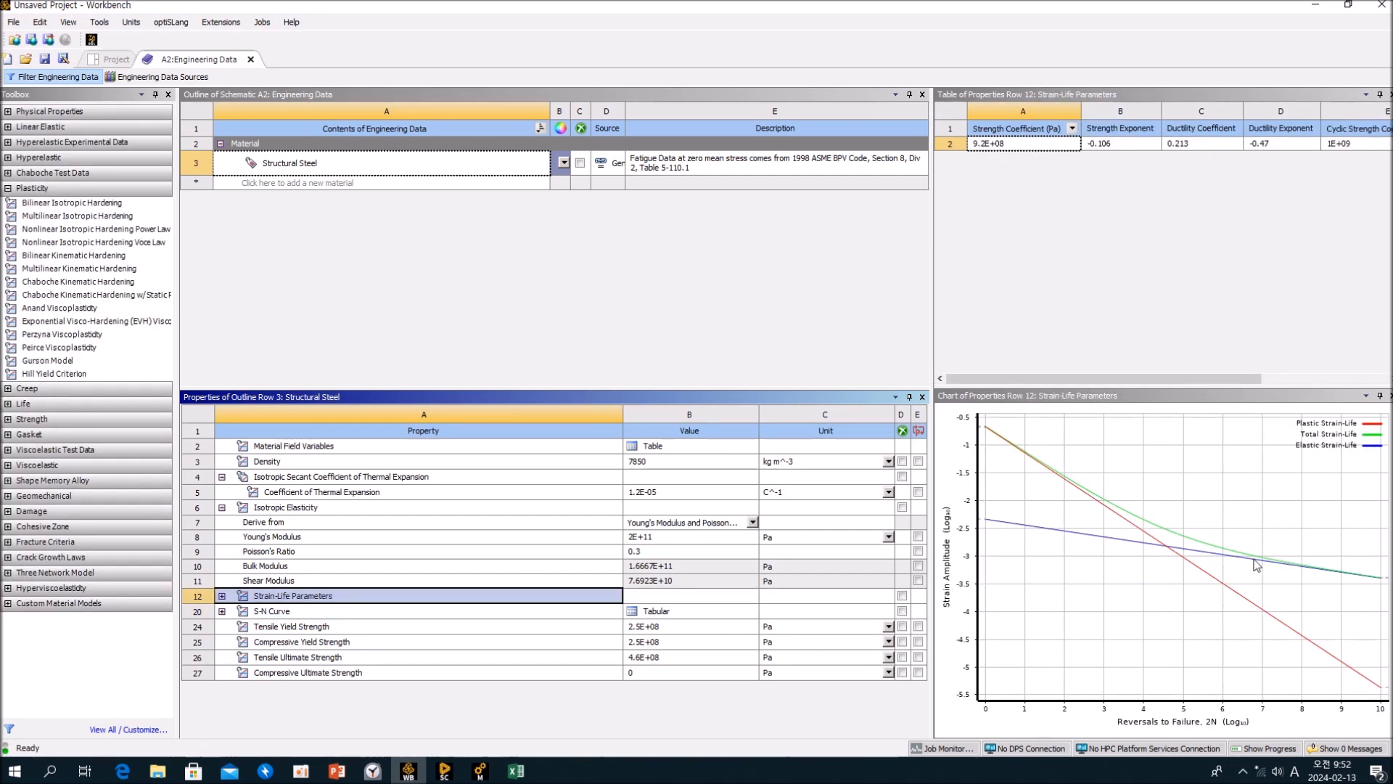
pyautogui.moveTo(1253, 557)
pyautogui.moveTo(1114, 543)
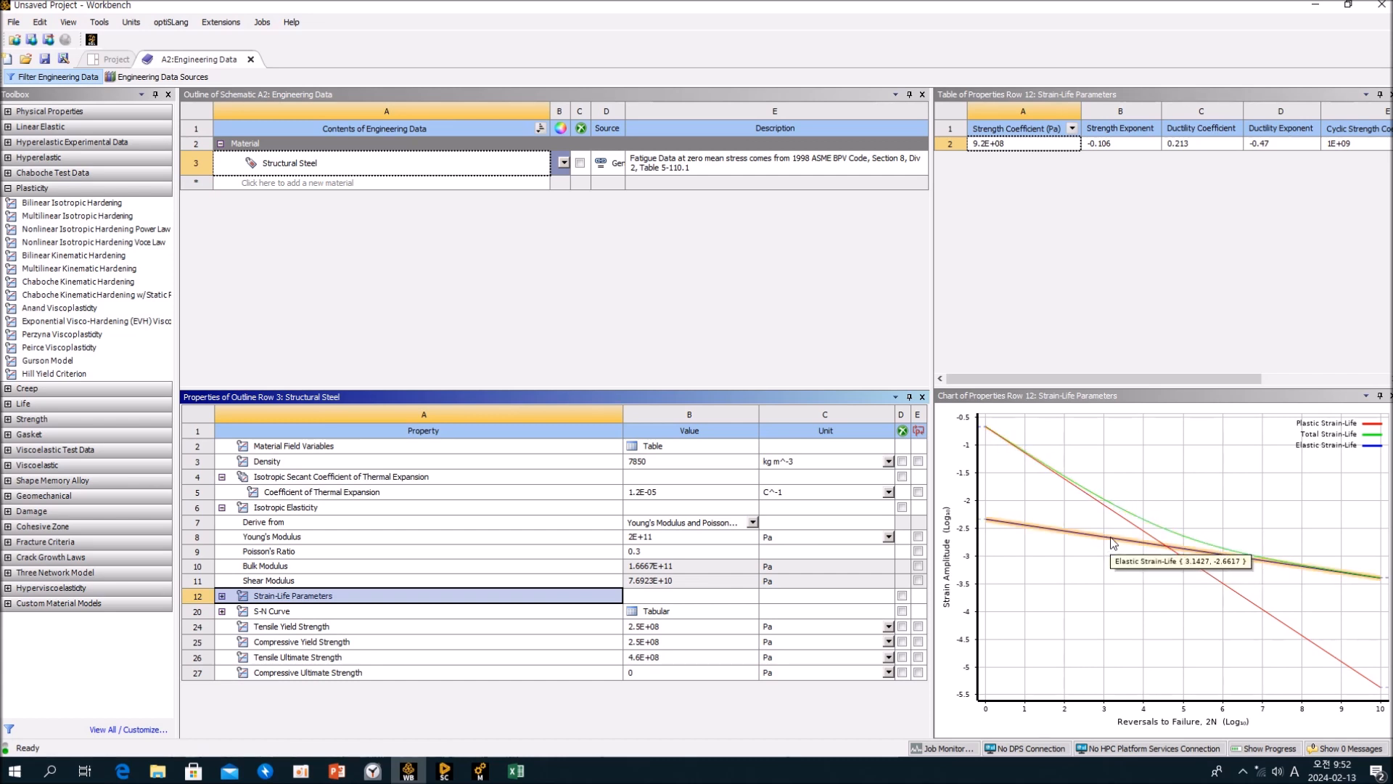
pyautogui.moveTo(1191, 567)
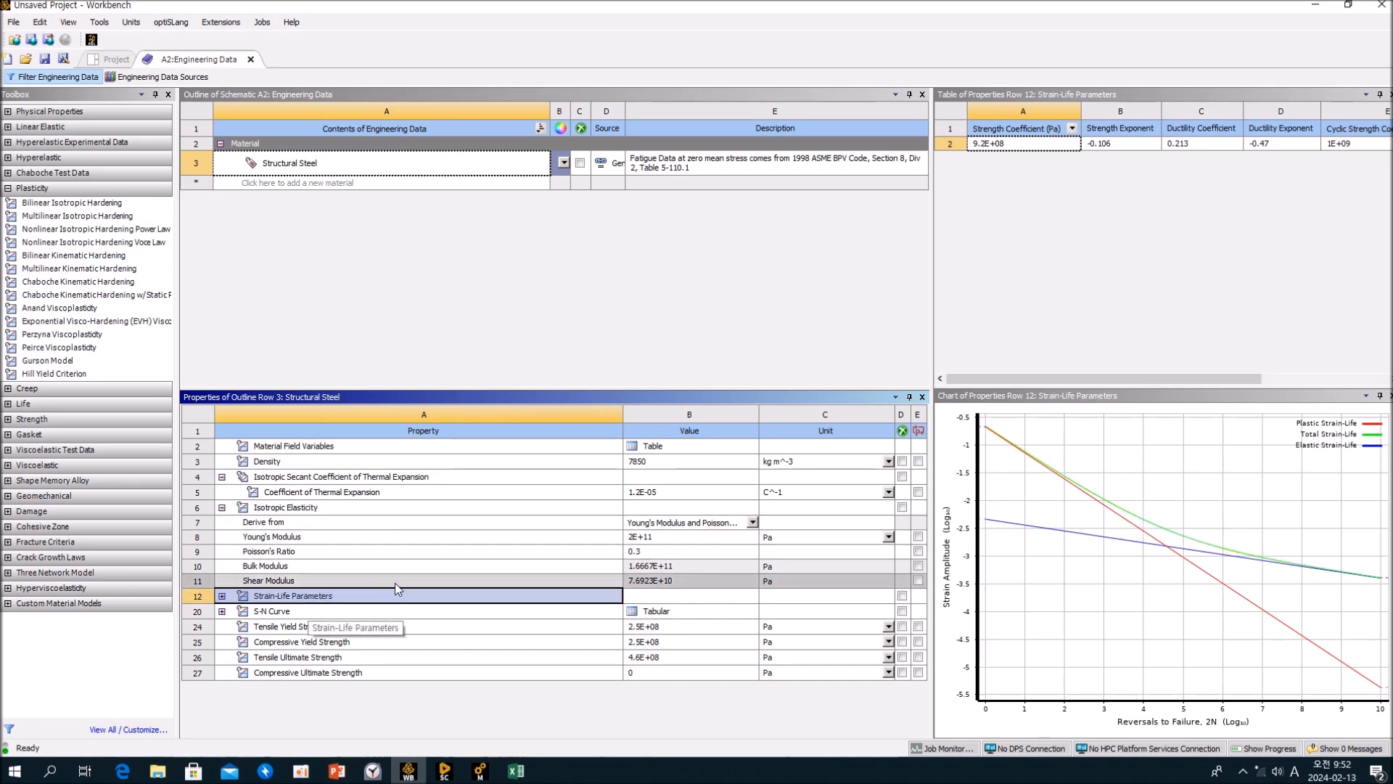
pyautogui.click(280, 614)
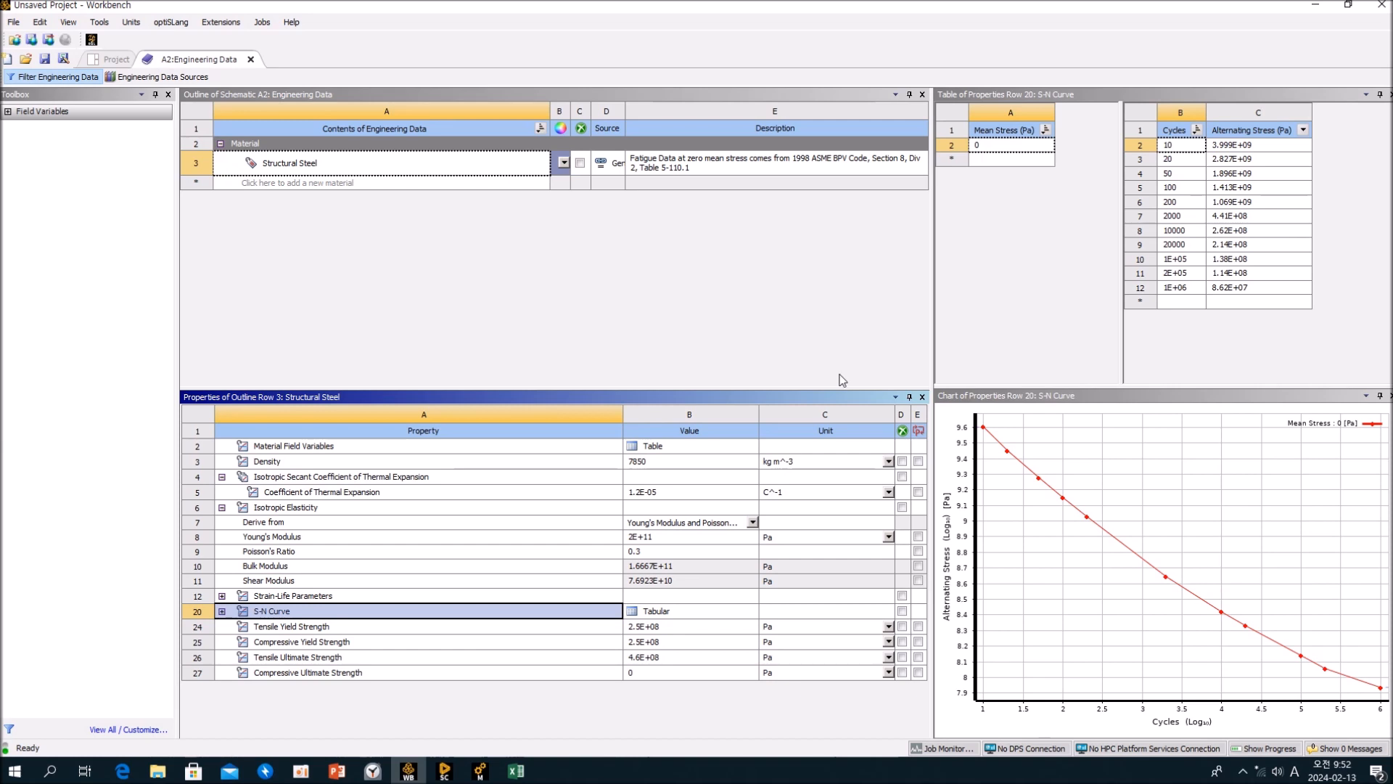
pyautogui.click(703, 292)
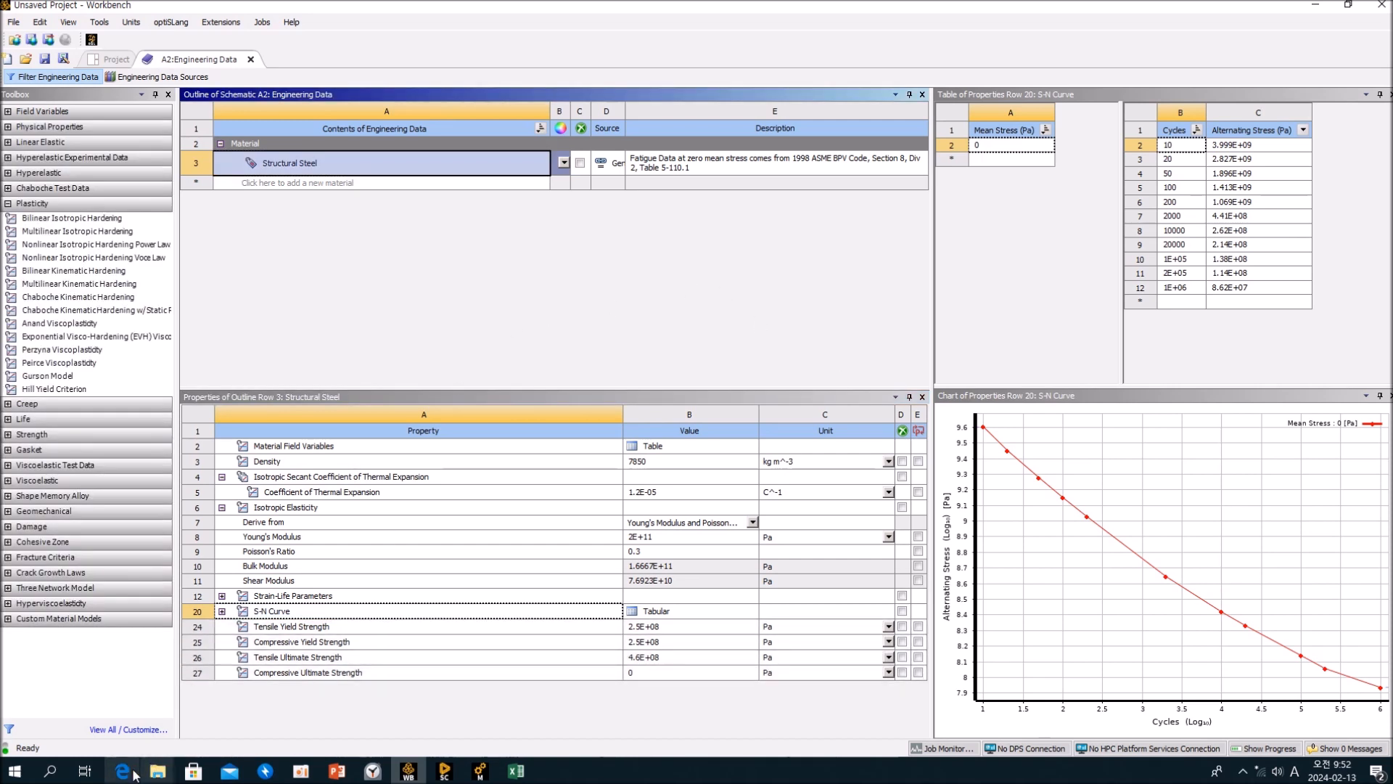
# Step: Switch to the "creating estimated S-N Diagram" PDF in Microsoft Edge and review the Creating Estimated S-N Diagram page
pyautogui.moveTo(125, 775)
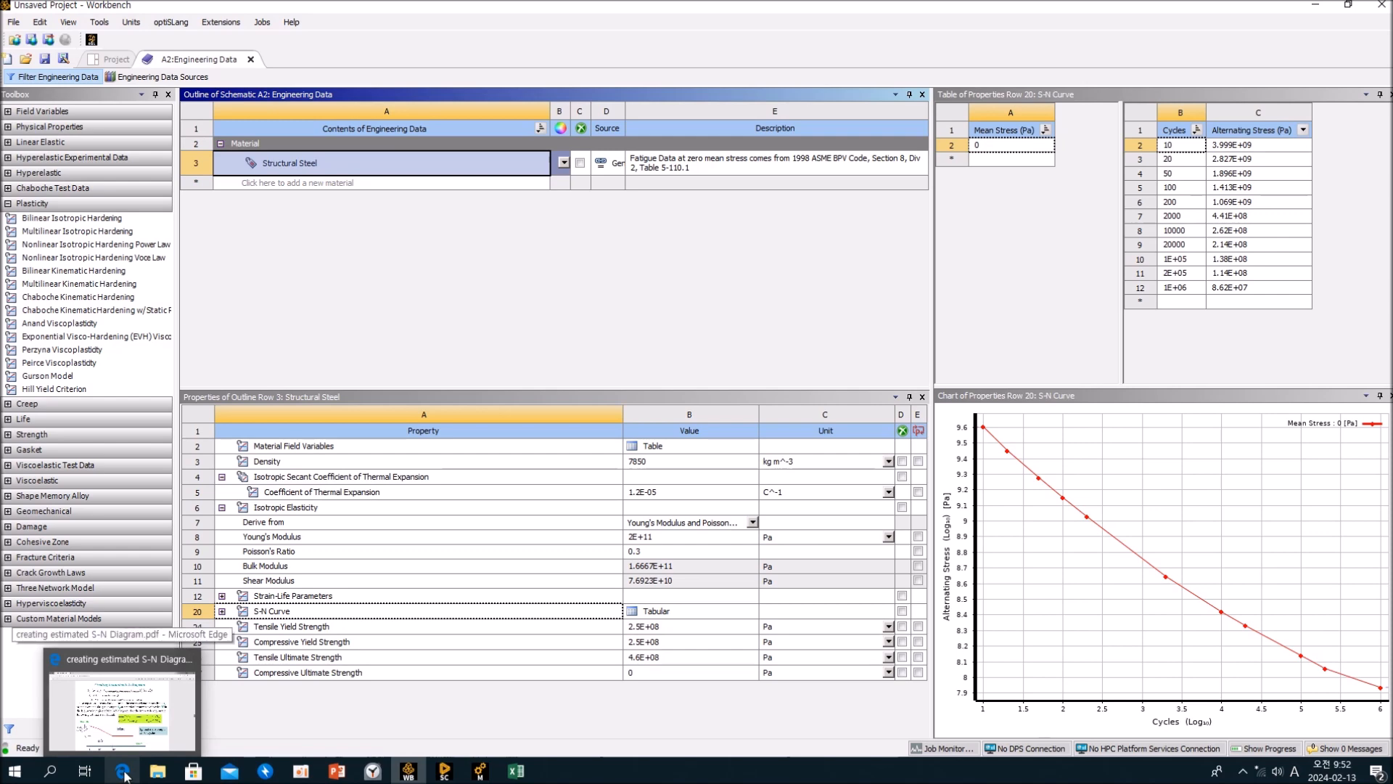
pyautogui.click(124, 775)
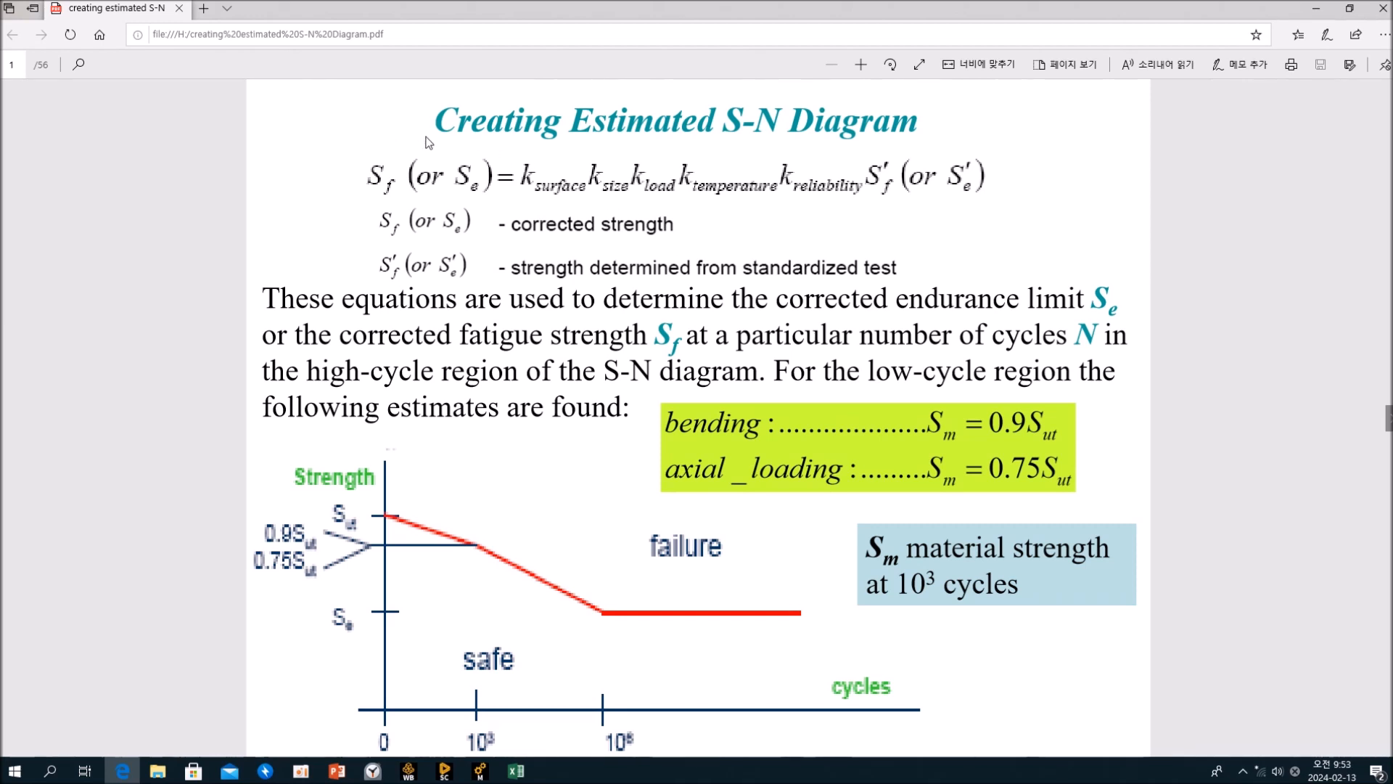
pyautogui.moveTo(445, 121); pyautogui.dragTo(833, 127)
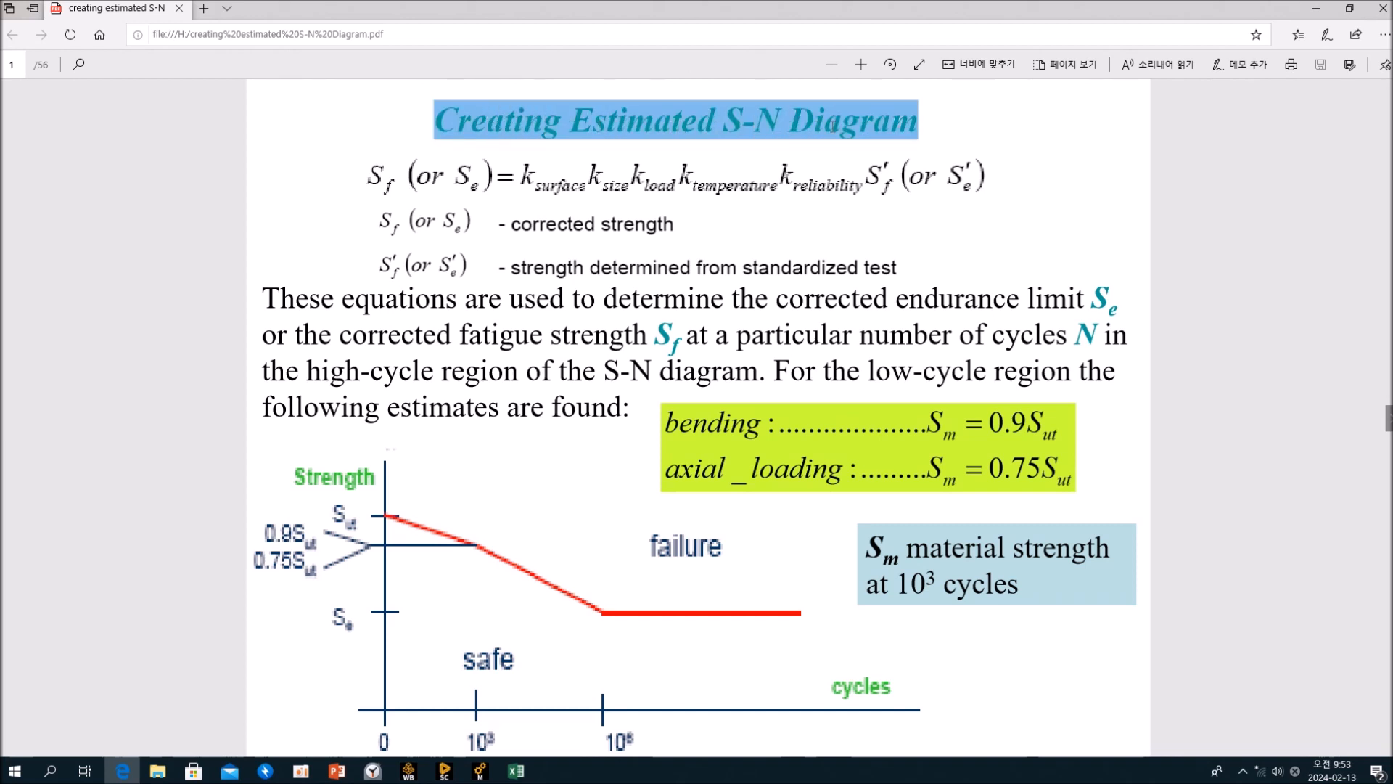
pyautogui.click(765, 120)
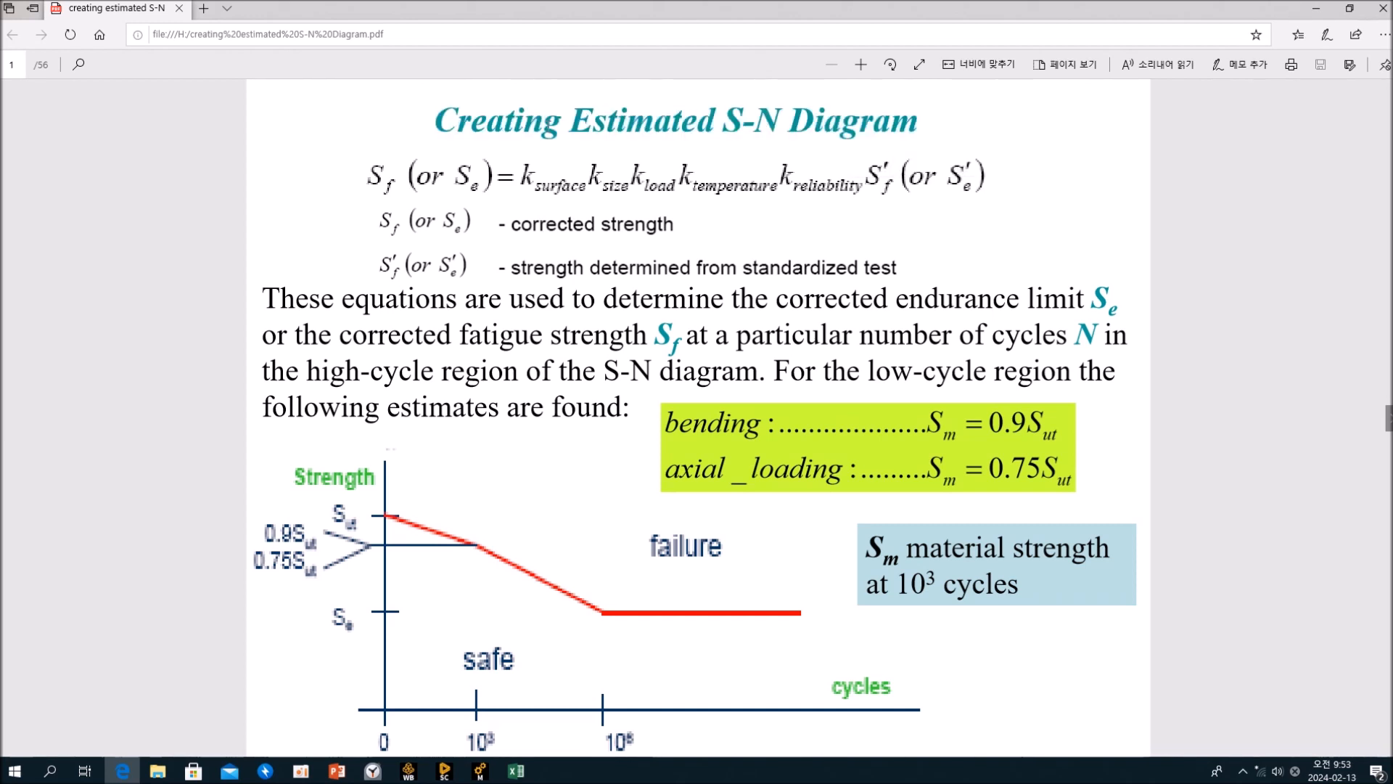
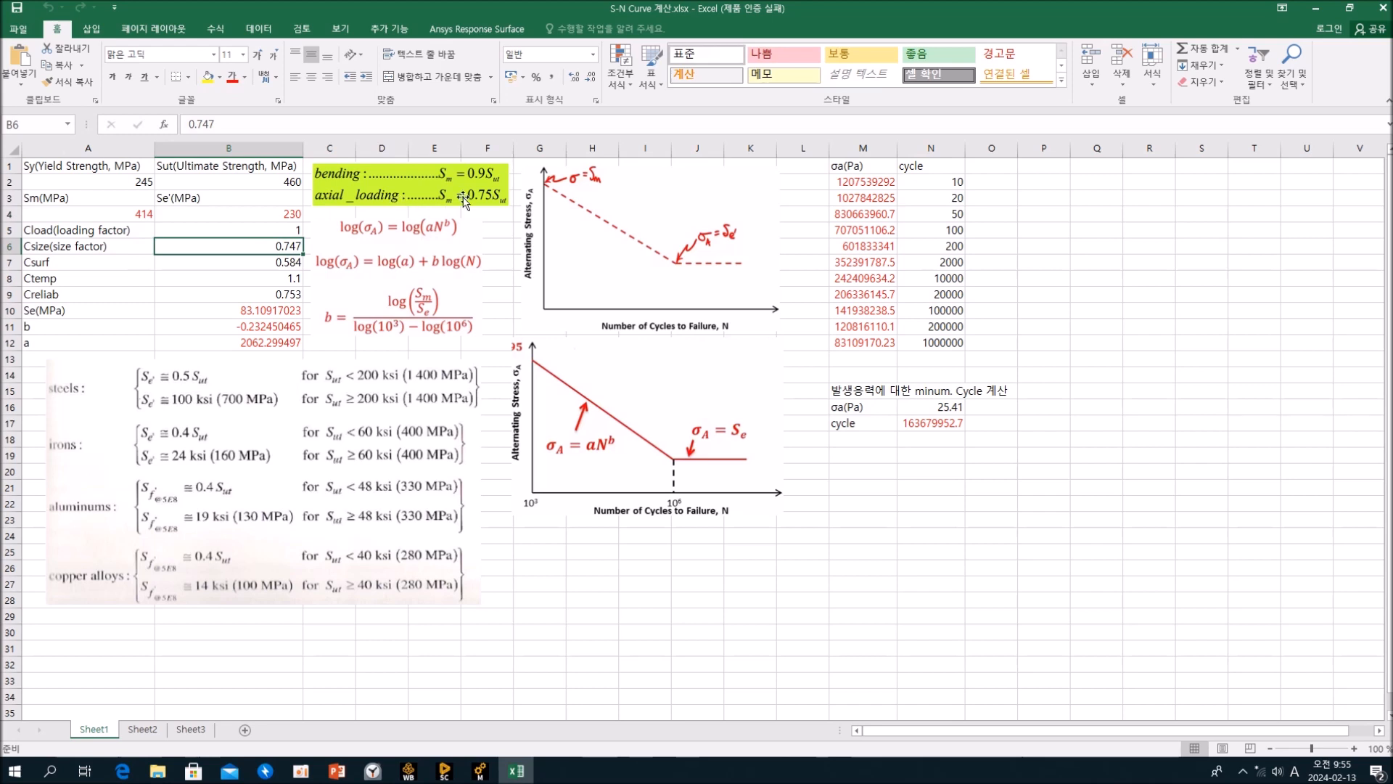
# Step: Check the Se' formula and the Cload and Csize factor values on Sheet1
pyautogui.click(201, 213)
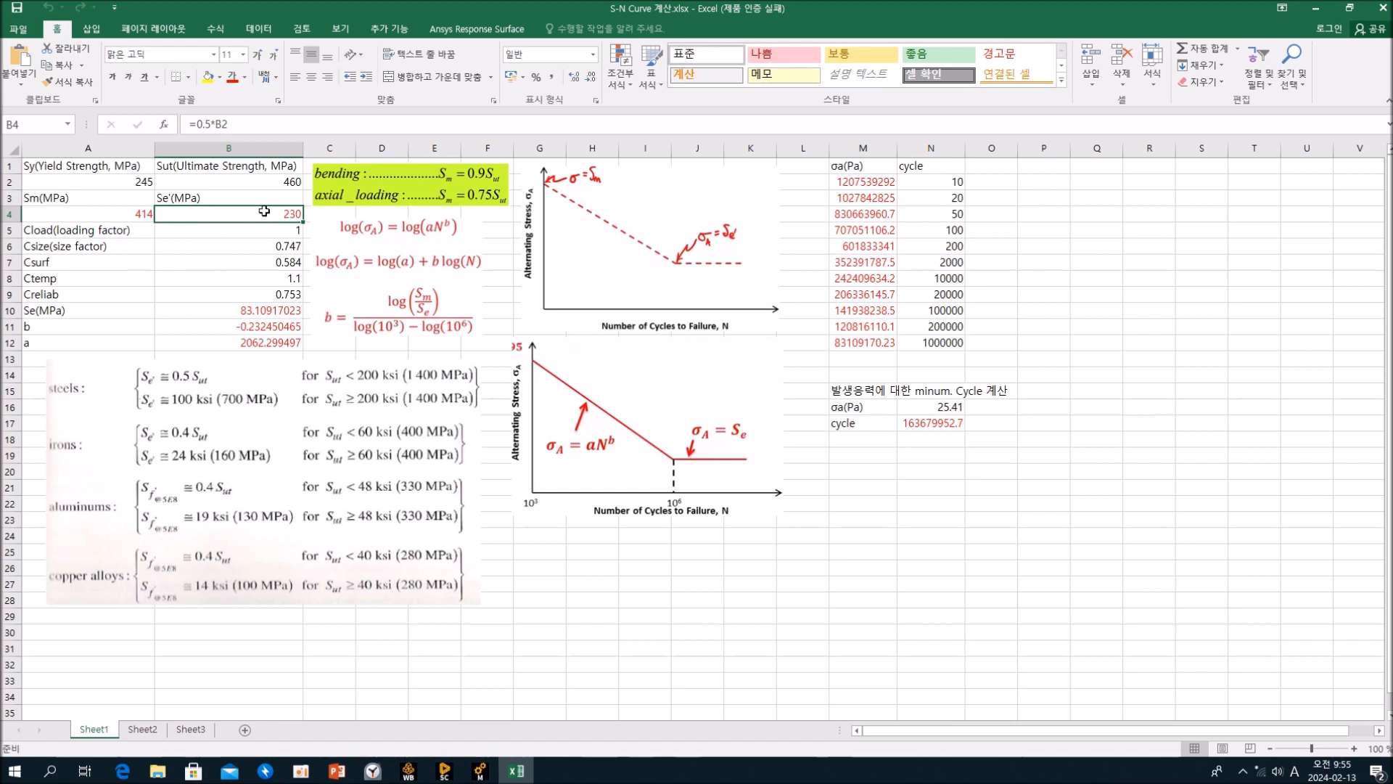
pyautogui.click(188, 230)
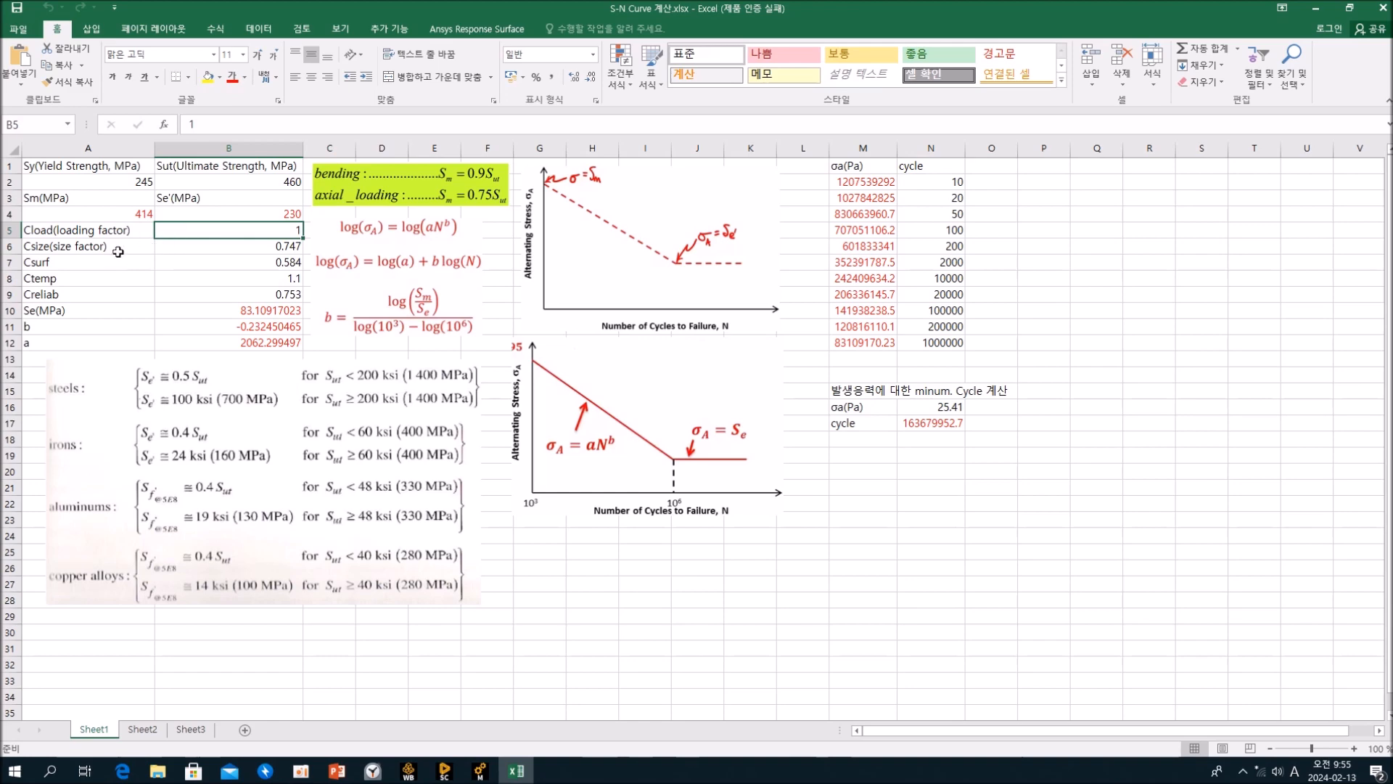
pyautogui.click(187, 244)
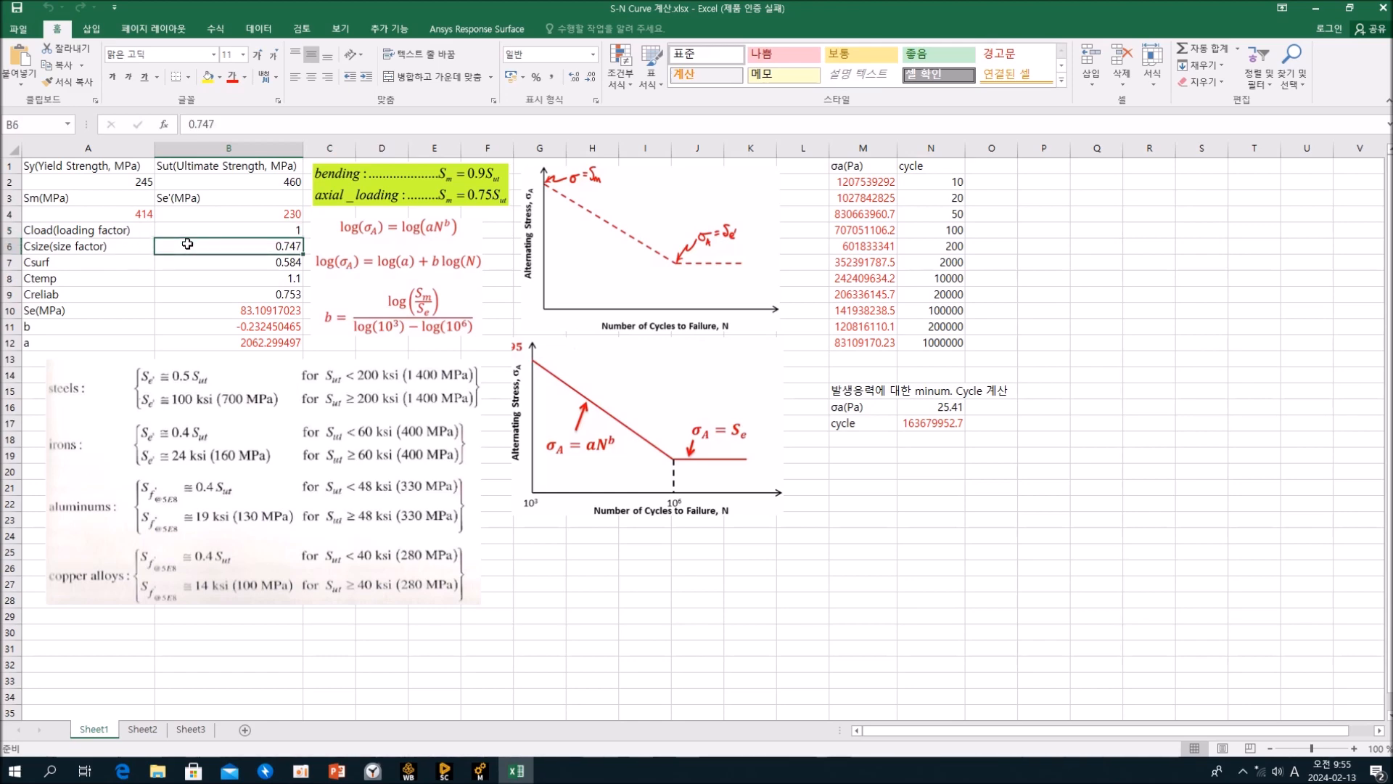
# Step: Review the size, surface, temperature and reliability factor derivations on Sheet2, through to the corrected endurance limit
pyautogui.click(156, 729)
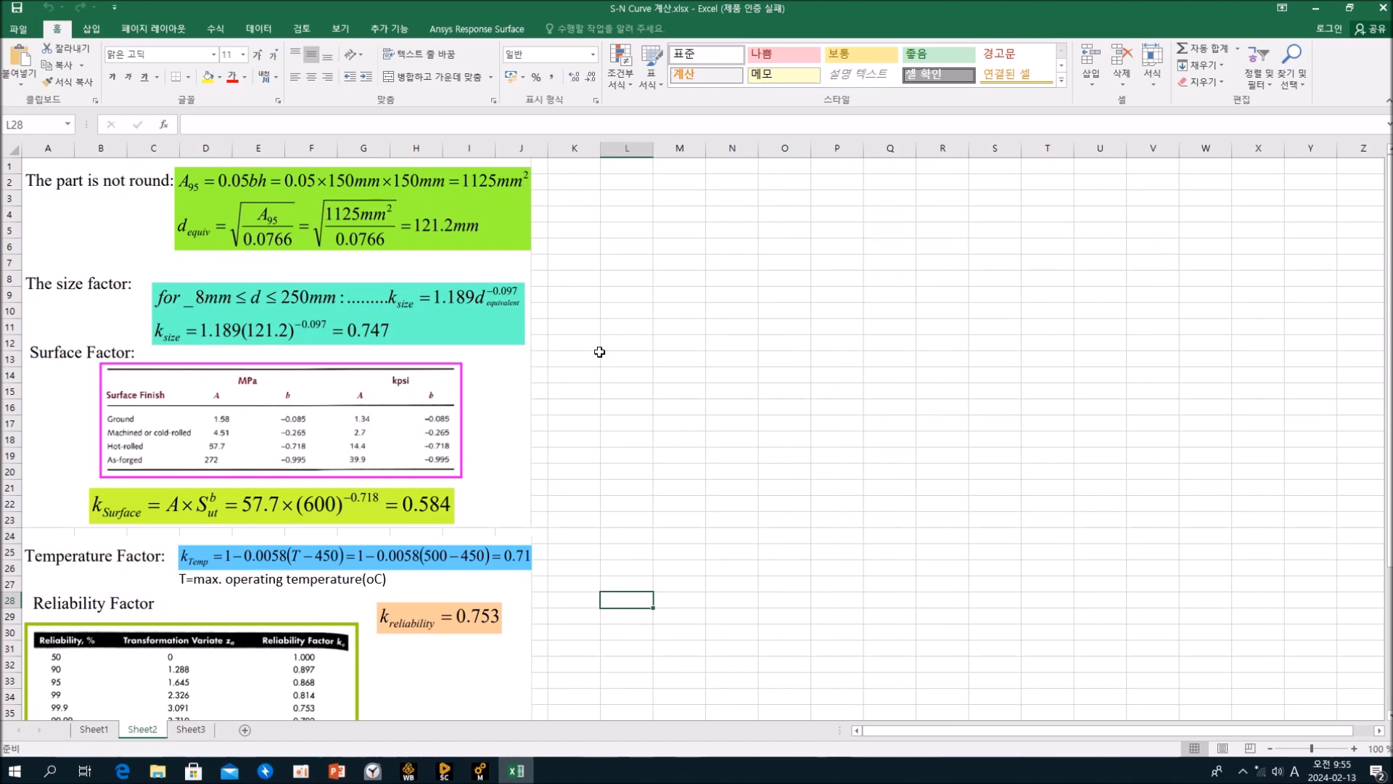
pyautogui.scroll(-6, 600, 349)
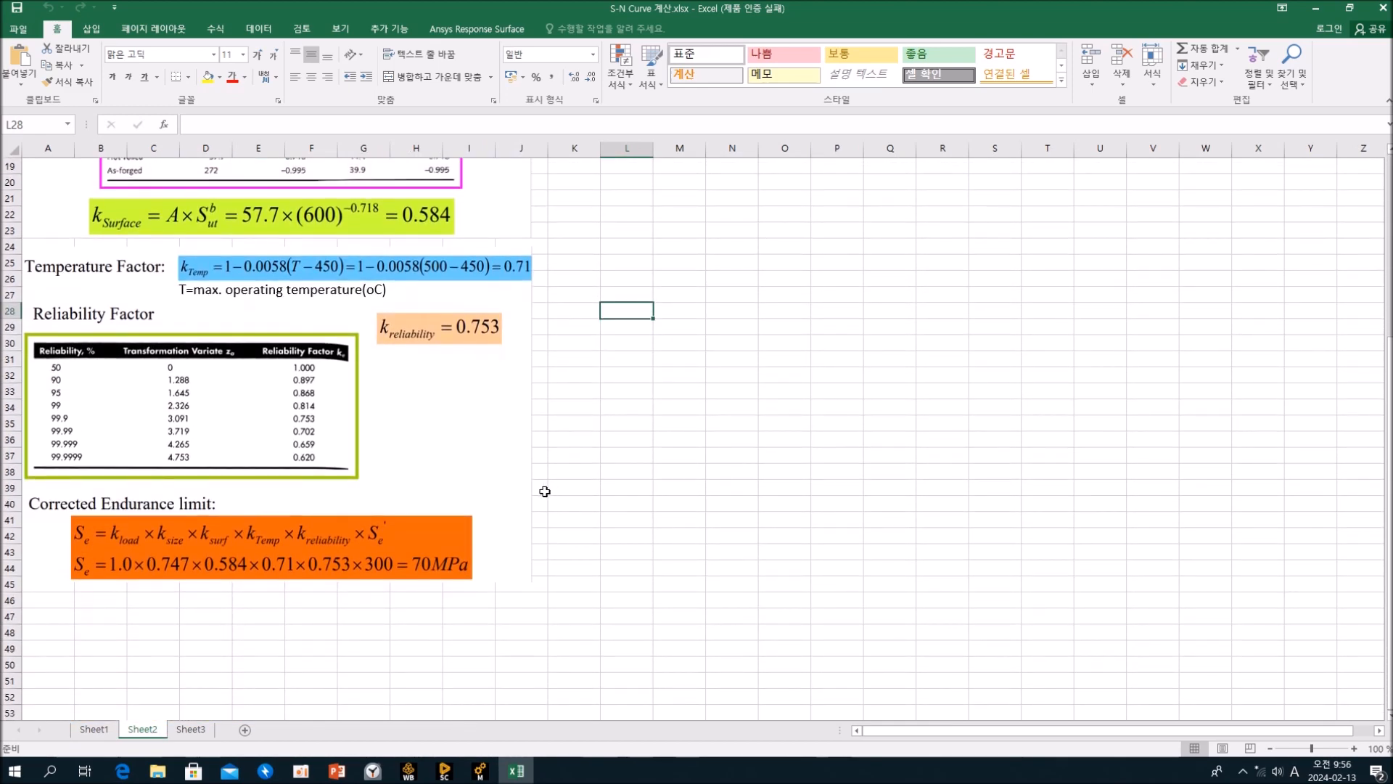
pyautogui.scroll(2, 545, 491)
pyautogui.scroll(3, 545, 492)
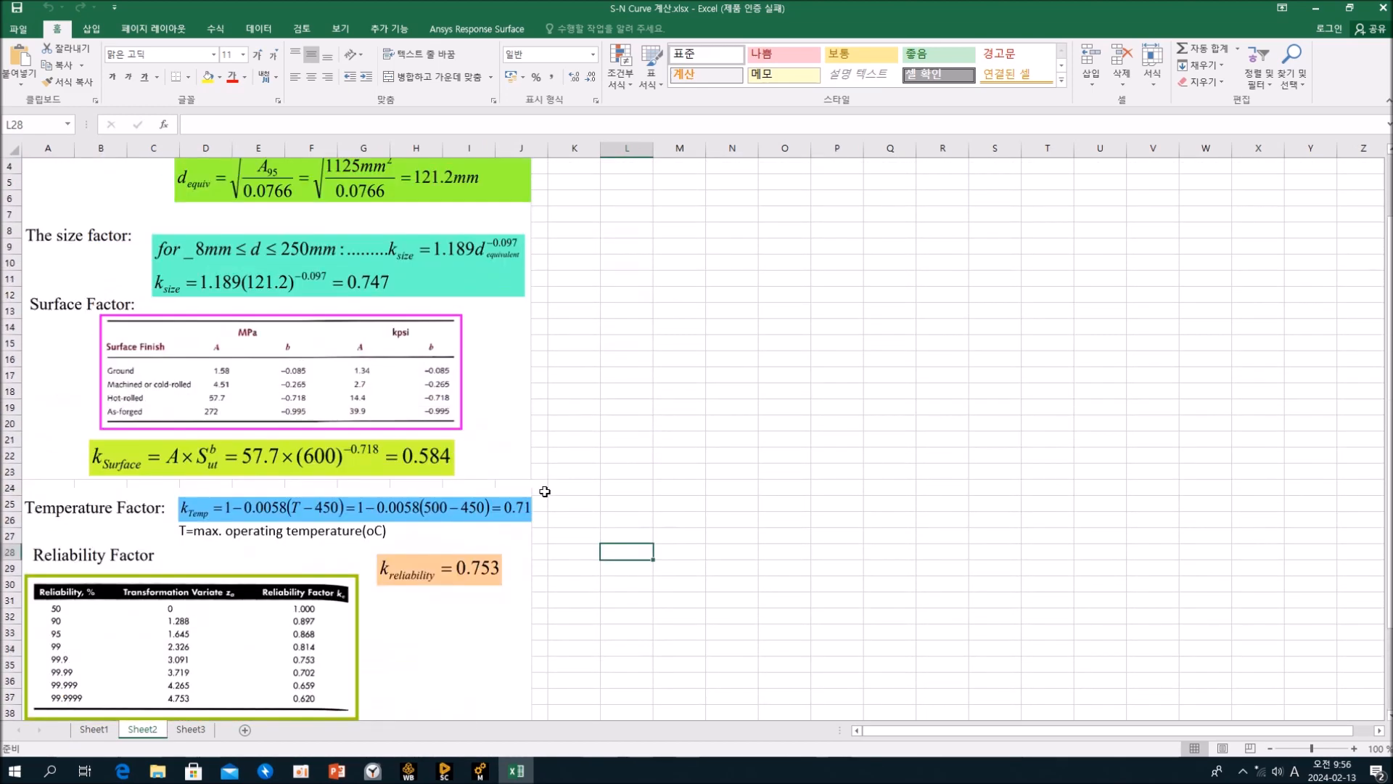
pyautogui.scroll(-1, 545, 492)
pyautogui.scroll(-2, 545, 491)
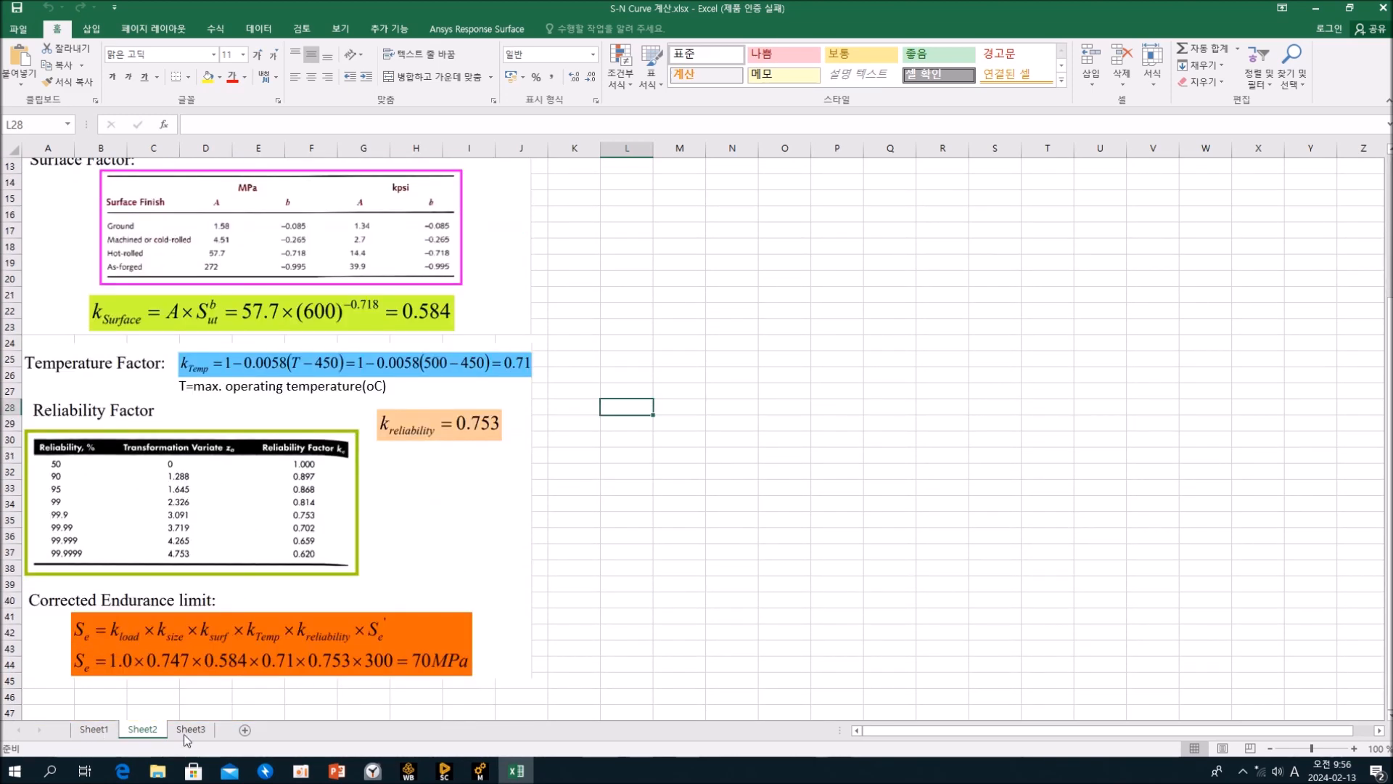
# Step: Return to Sheet1 and check the Csurf, Ctemp and Creliab values and the cell references in the Se formula
pyautogui.click(93, 729)
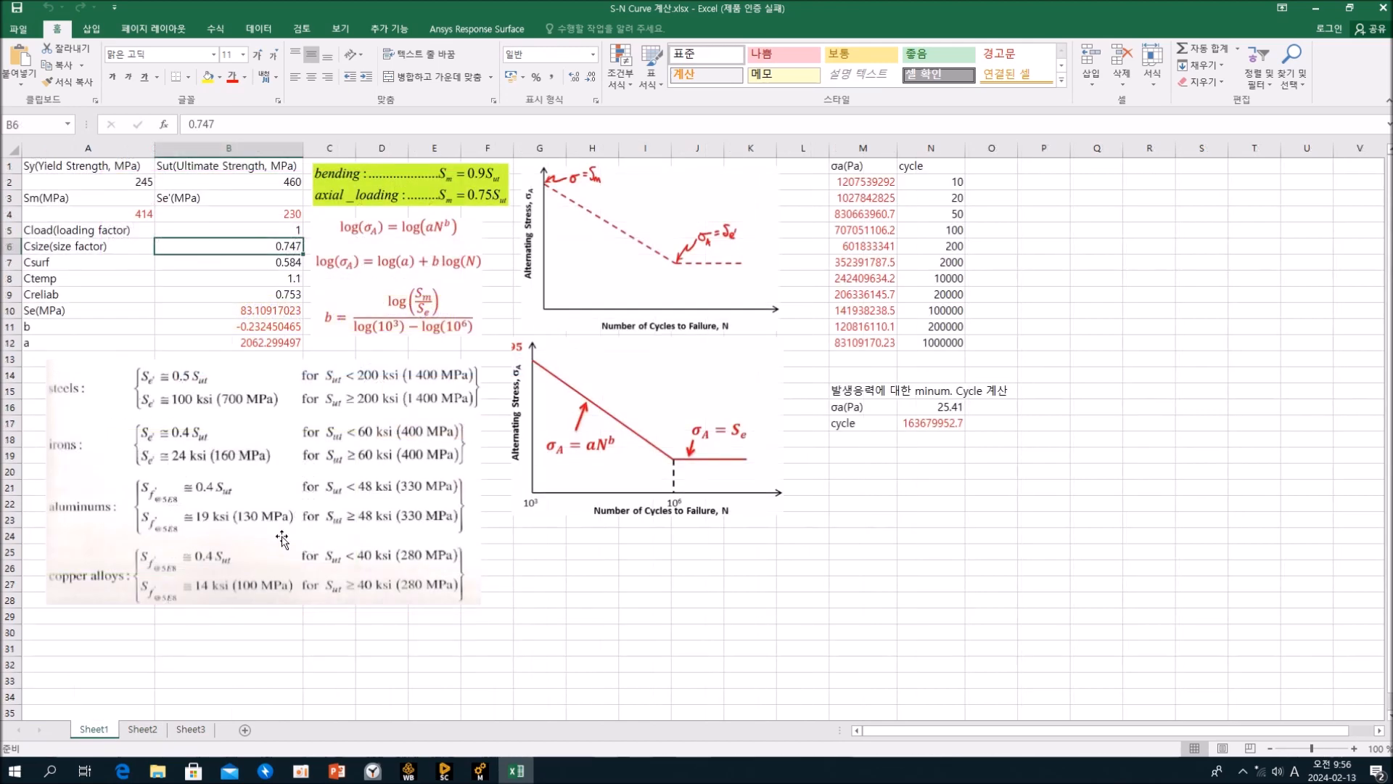
pyautogui.click(177, 266)
pyautogui.click(183, 279)
pyautogui.click(188, 304)
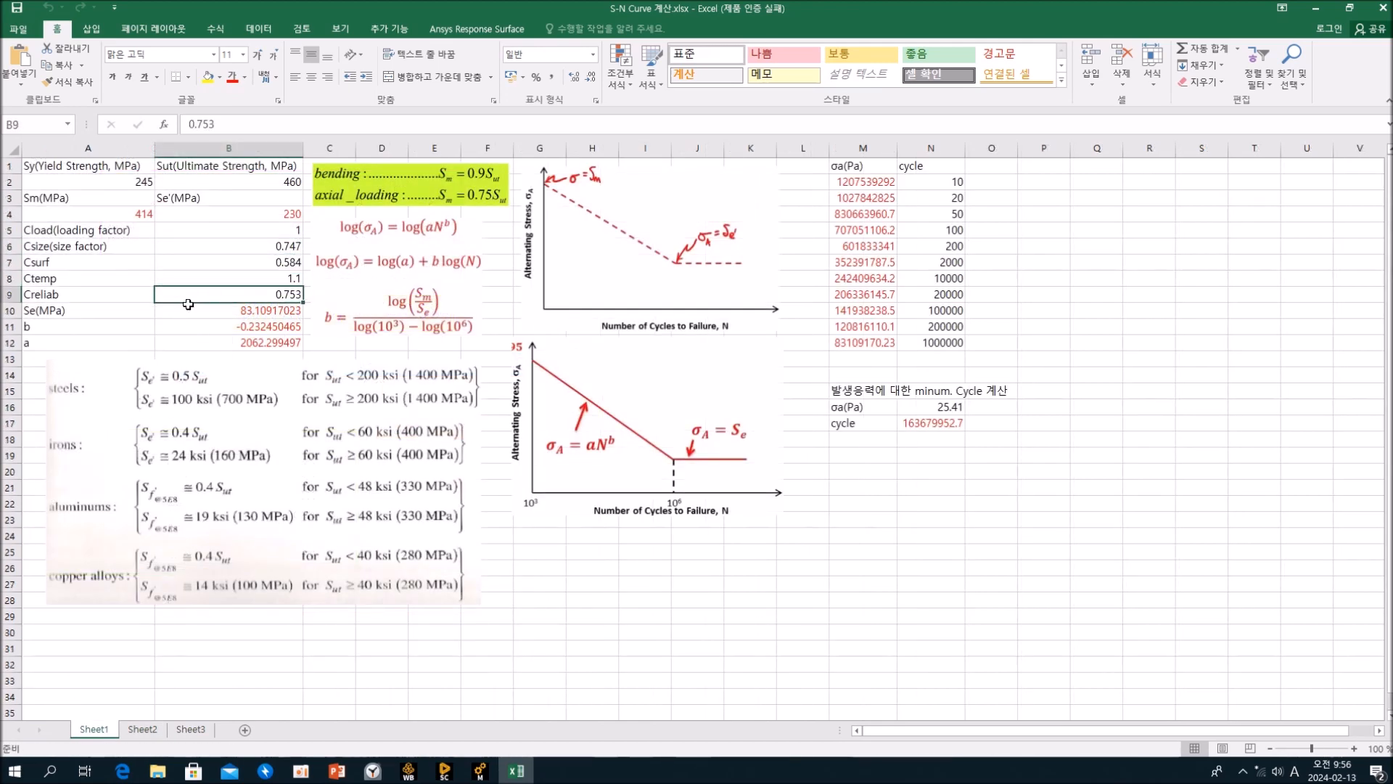
pyautogui.doubleClick(187, 307)
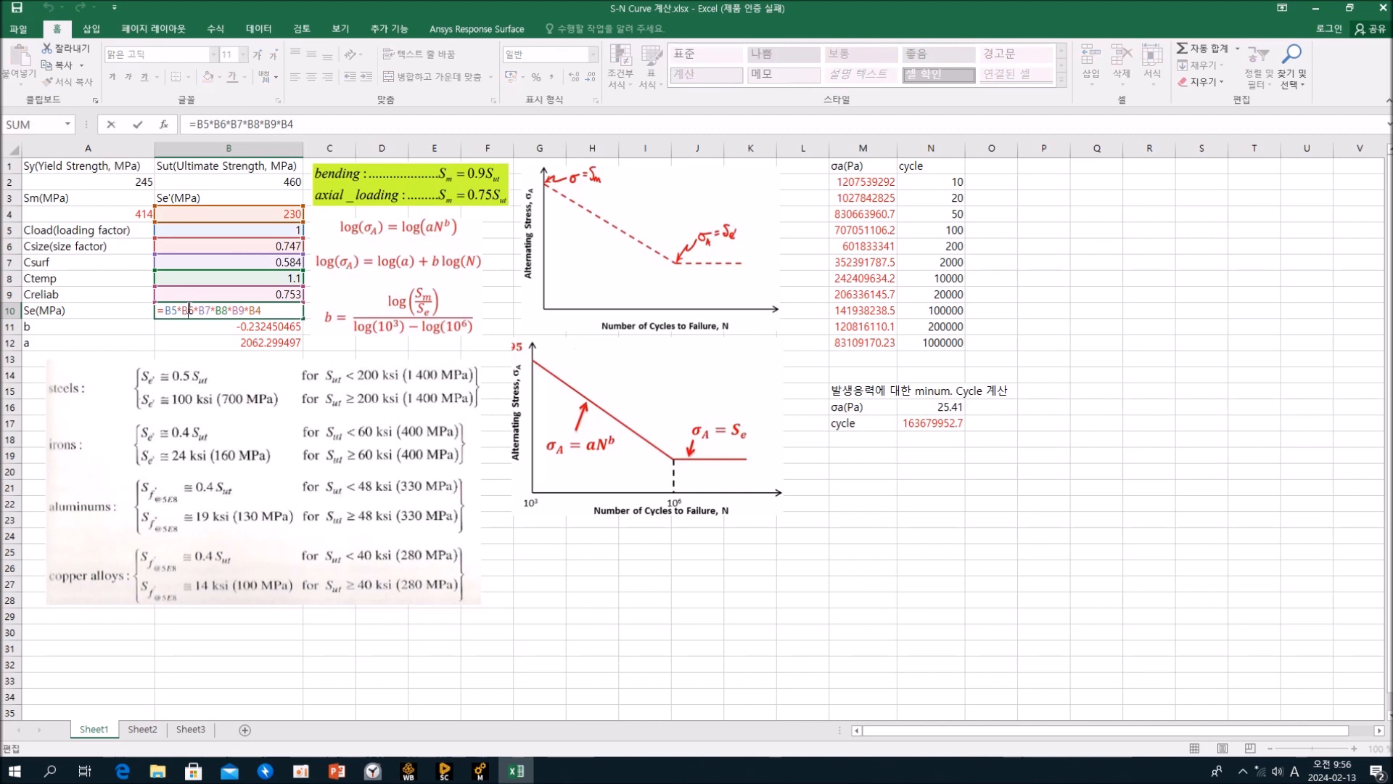
pyautogui.press('Escape')
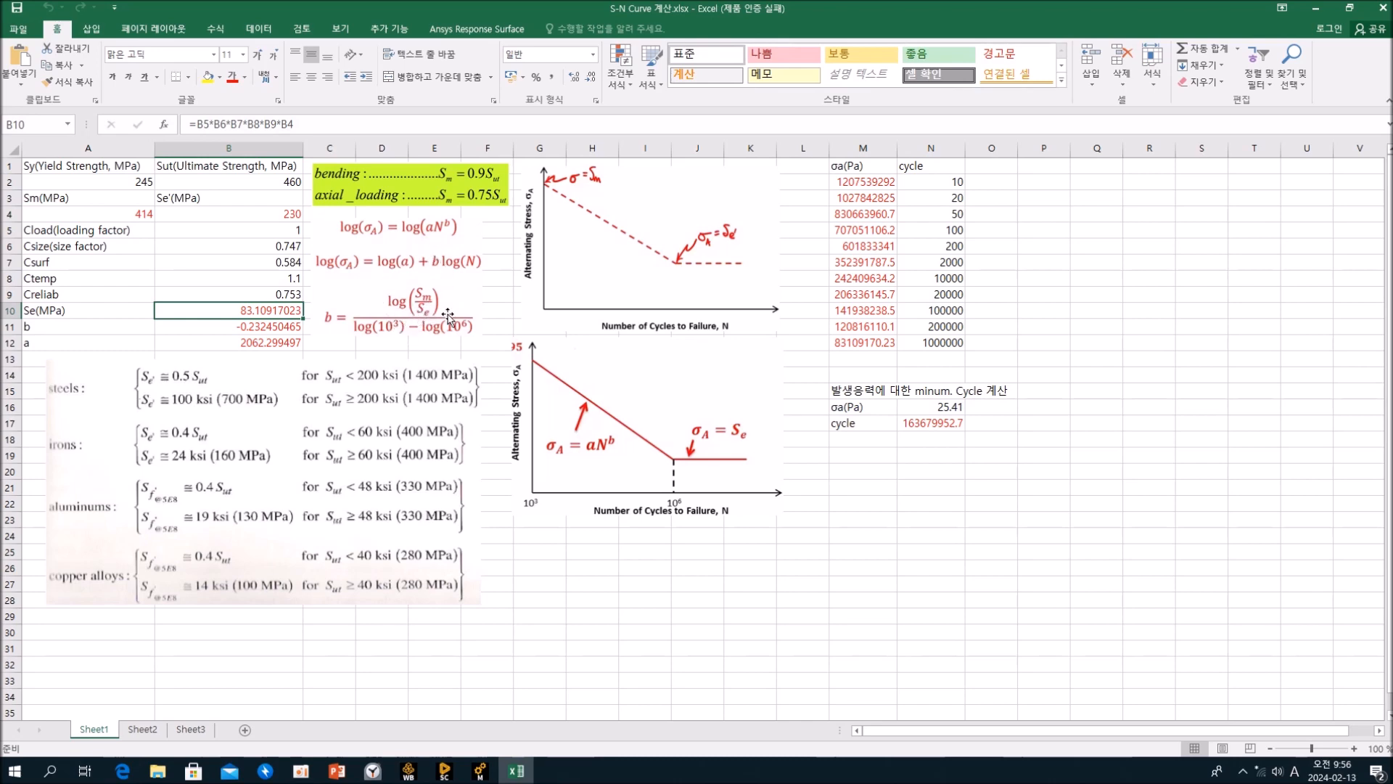
# Step: Examine the Corrected Endurance Limit equation on Sheet2
pyautogui.click(146, 730)
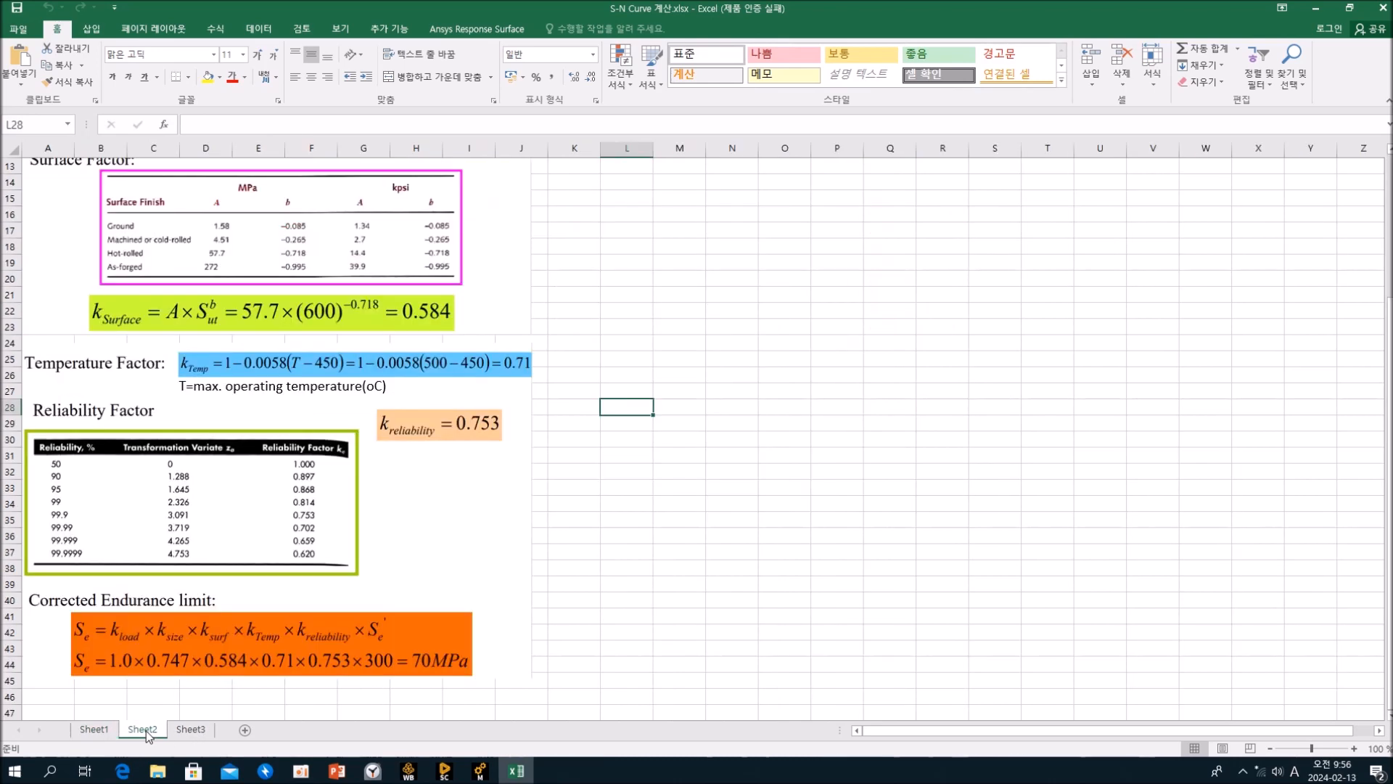
pyautogui.scroll(-1, 524, 498)
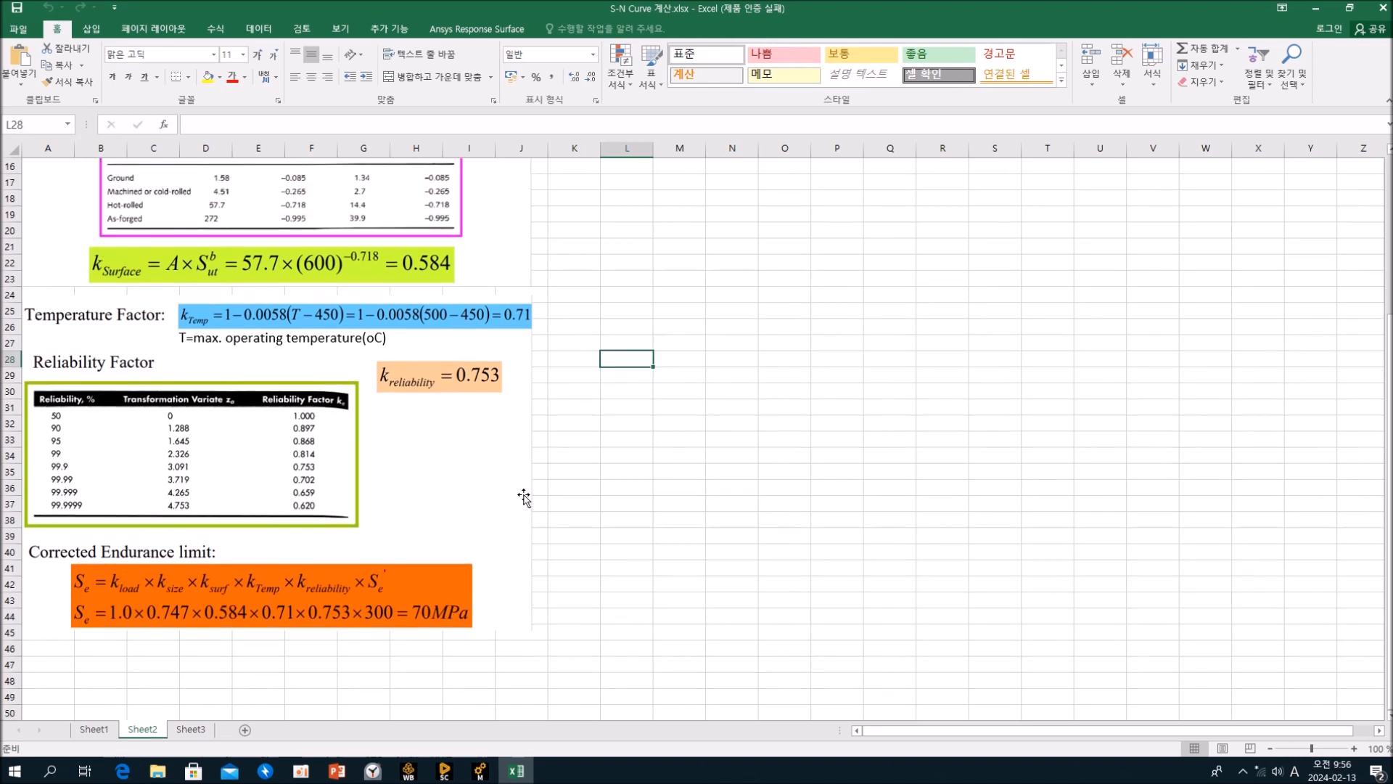
pyautogui.click(100, 638)
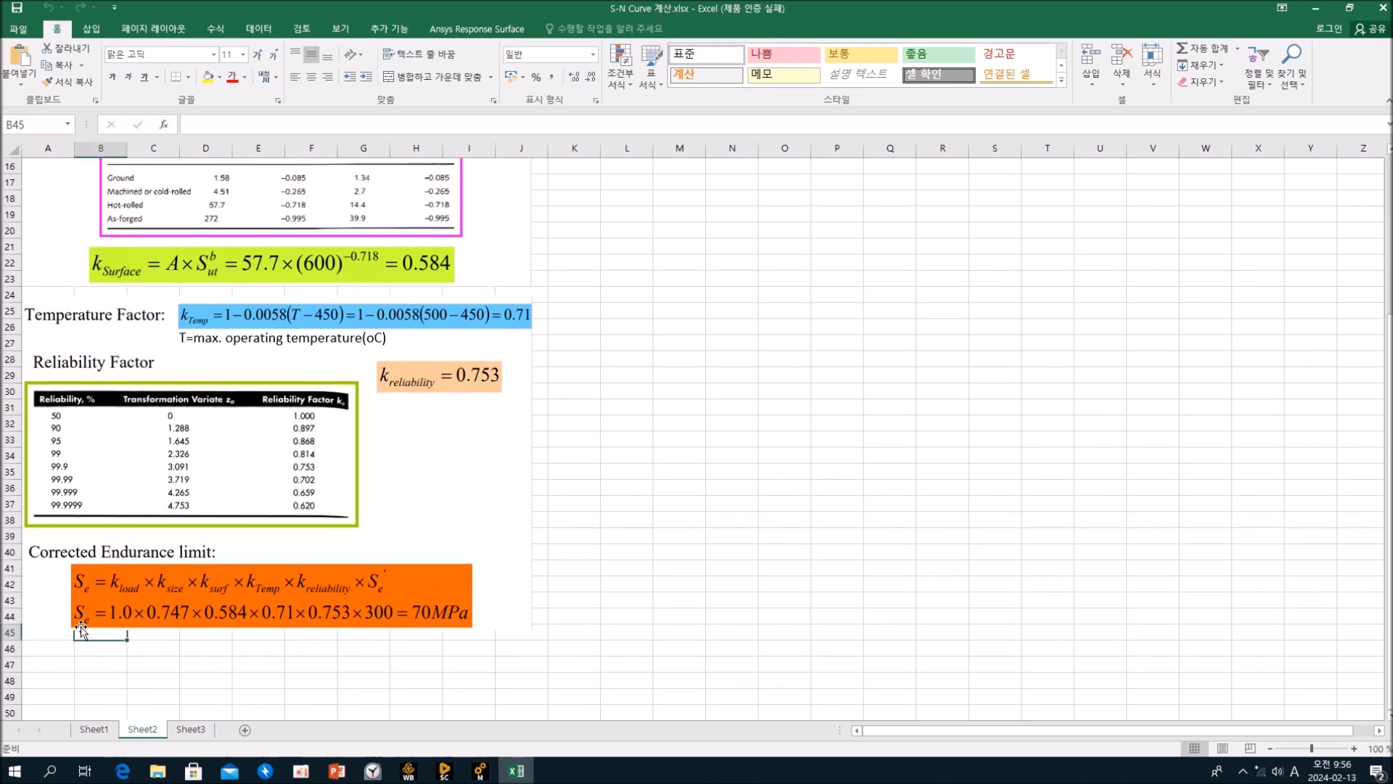
pyautogui.click(88, 594)
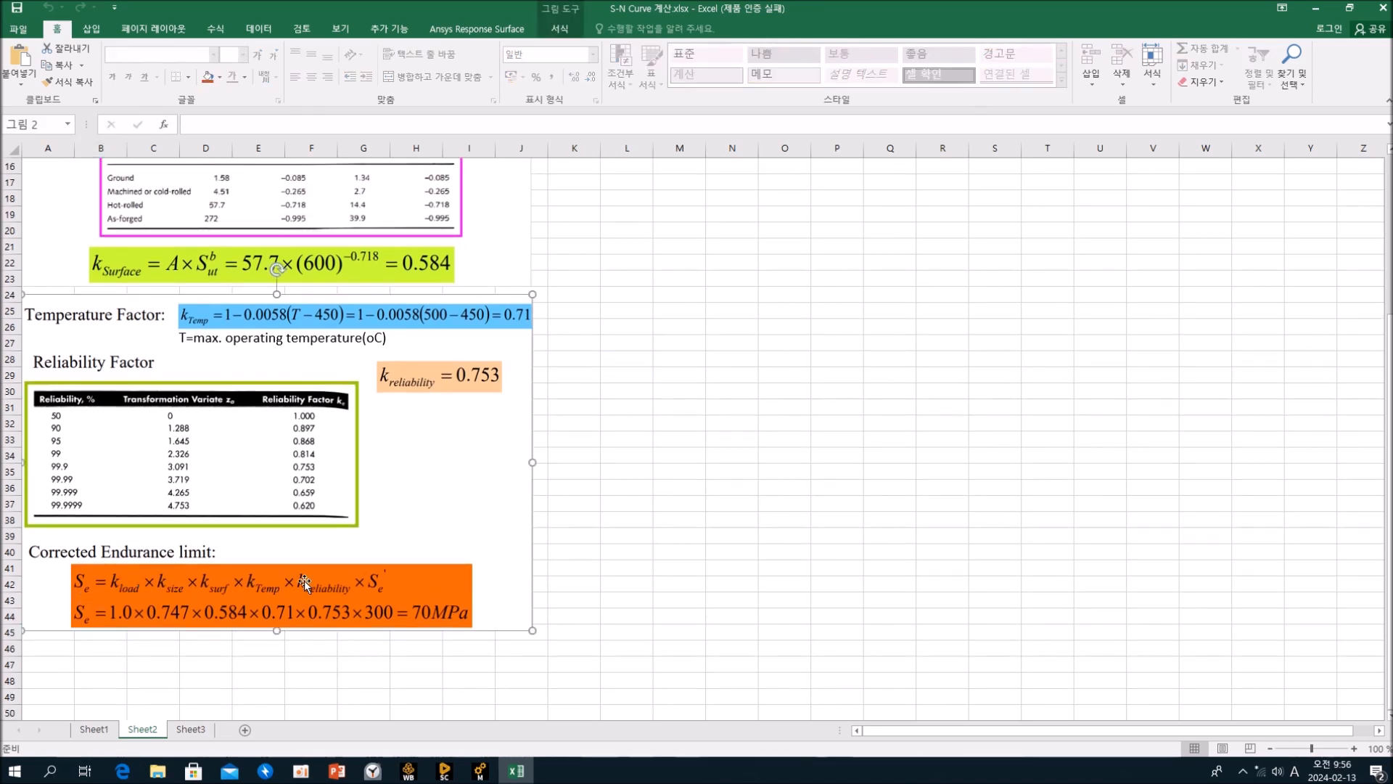
# Step: Go back to Sheet1 and inspect the formulas for the coefficients b and a
pyautogui.click(93, 730)
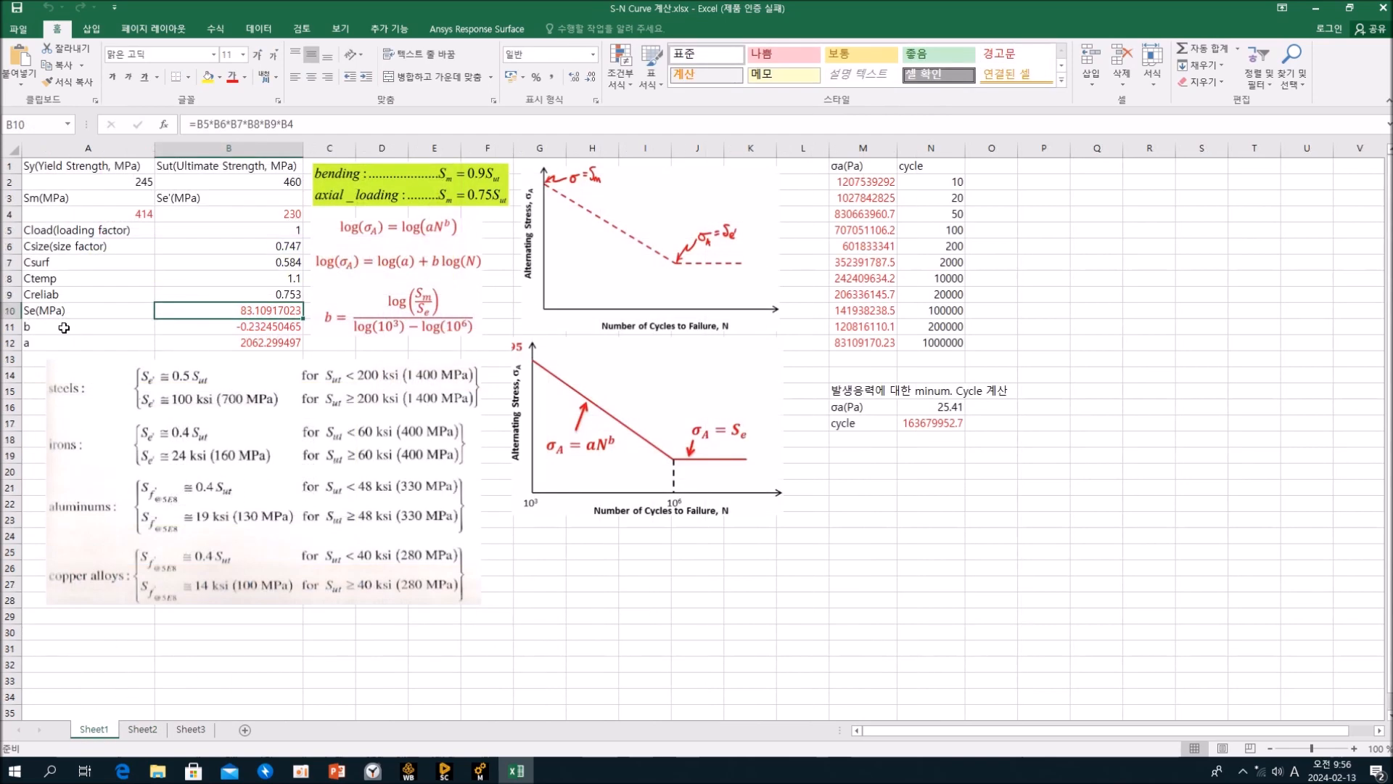
pyautogui.click(181, 325)
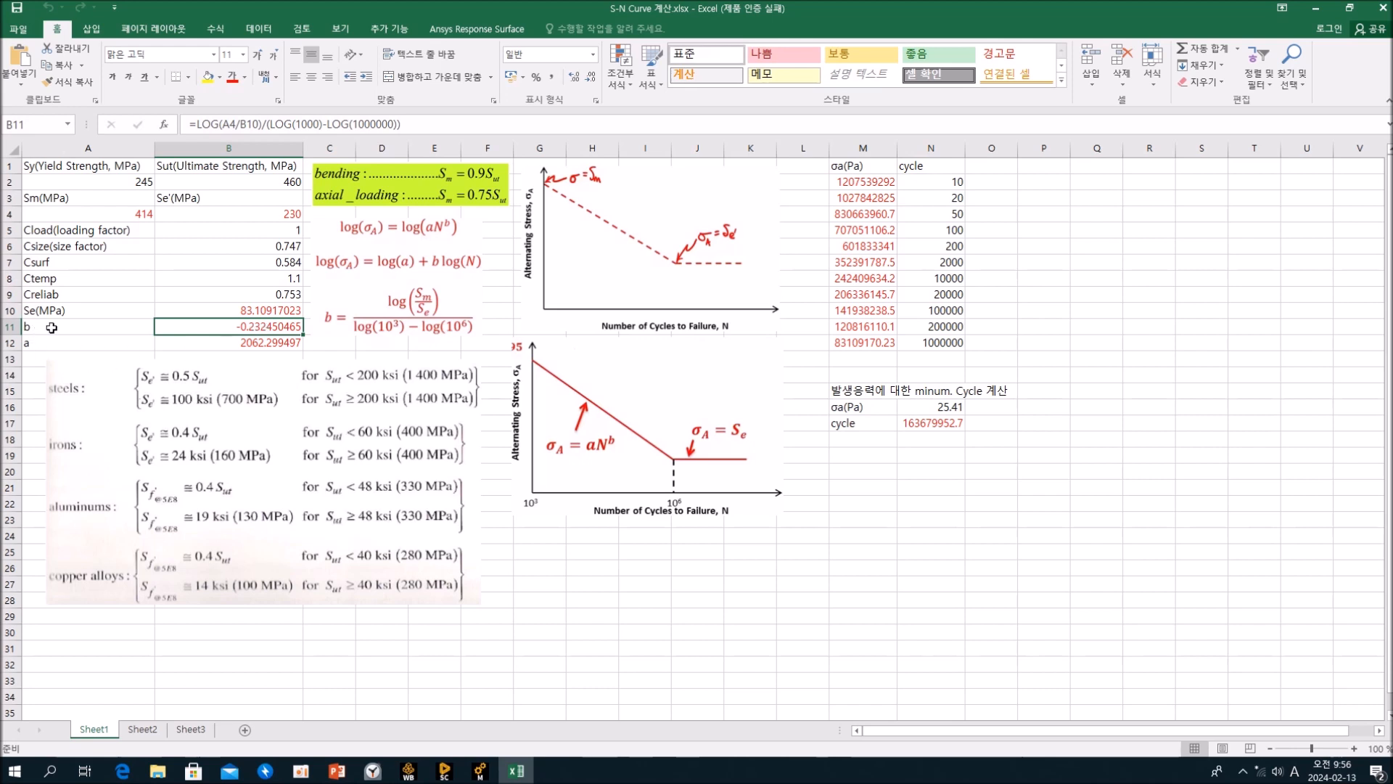
pyautogui.click(113, 345)
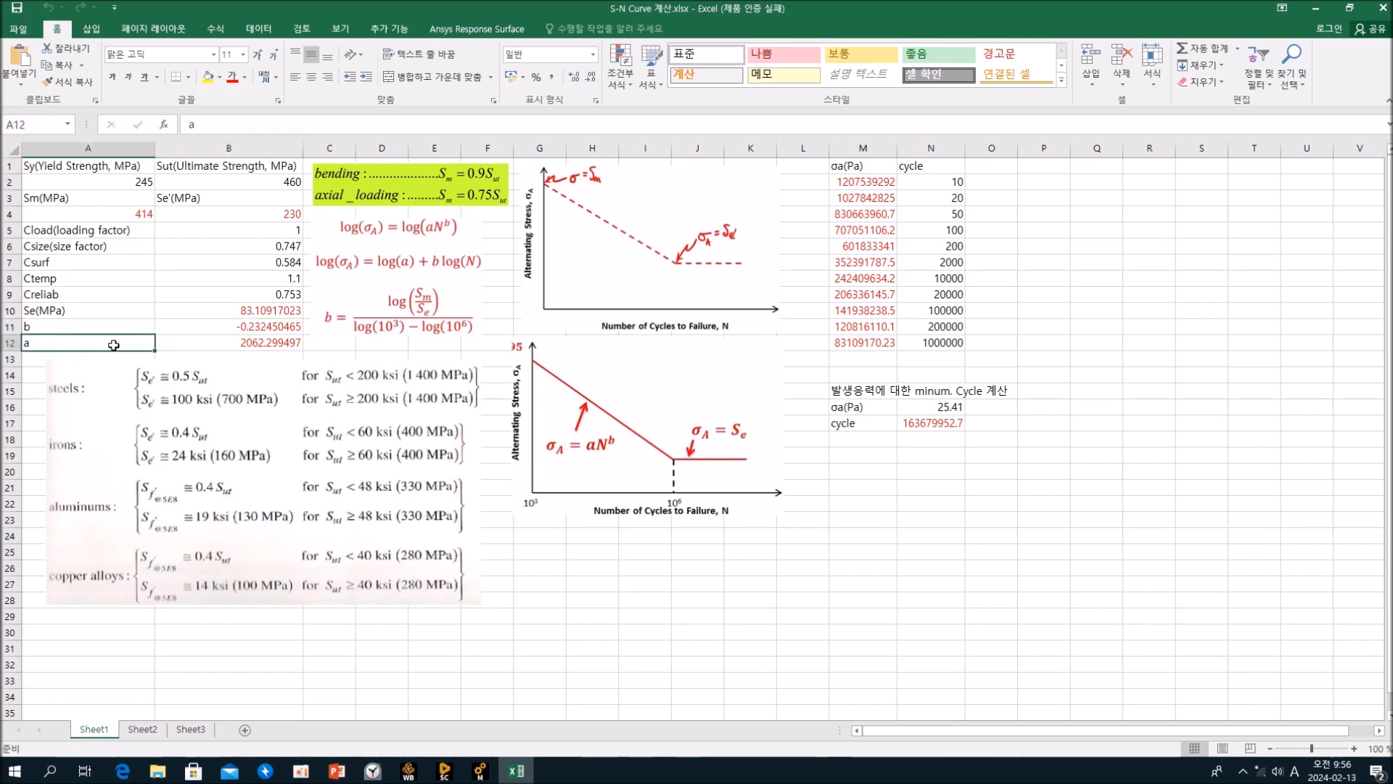
pyautogui.click(238, 342)
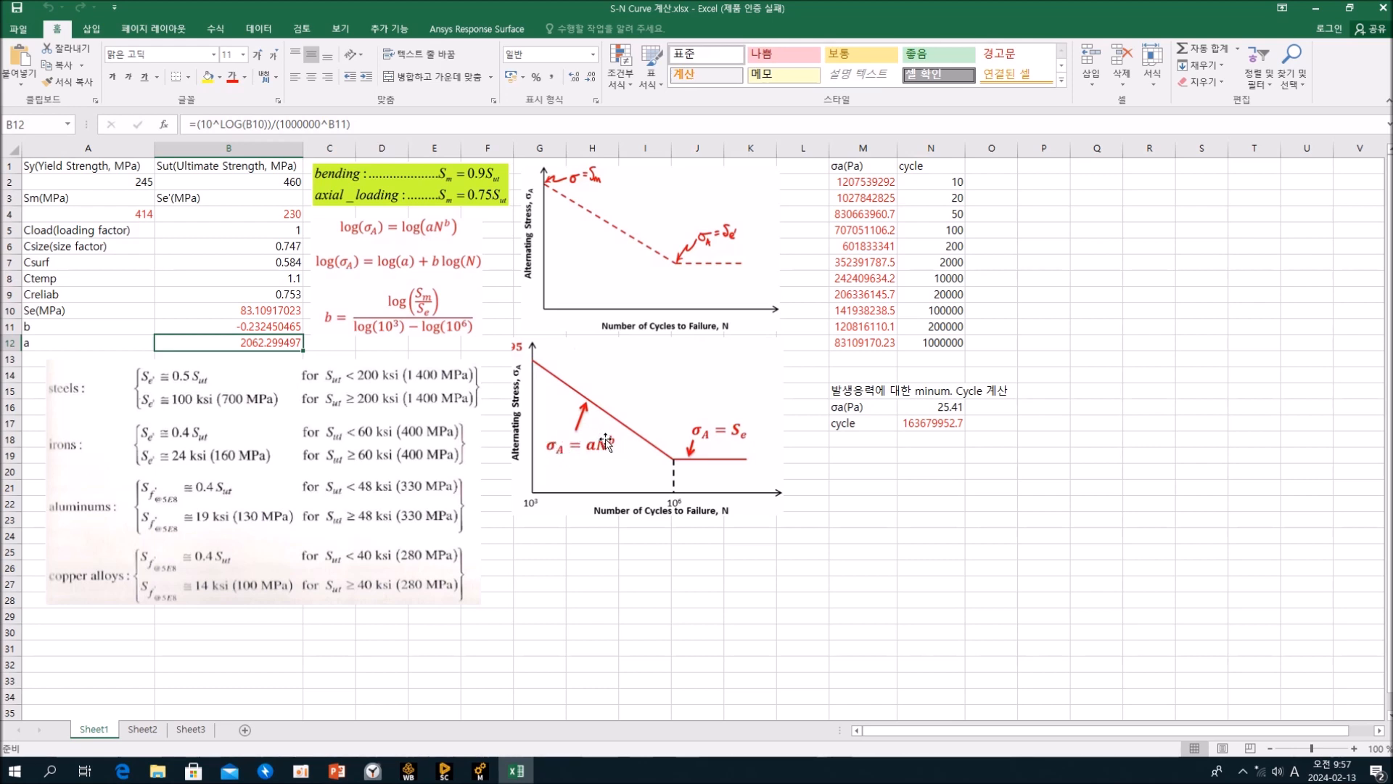
# Step: Inspect the alternating stress formula for the 10-cycle row and leave it without changes
pyautogui.click(936, 182)
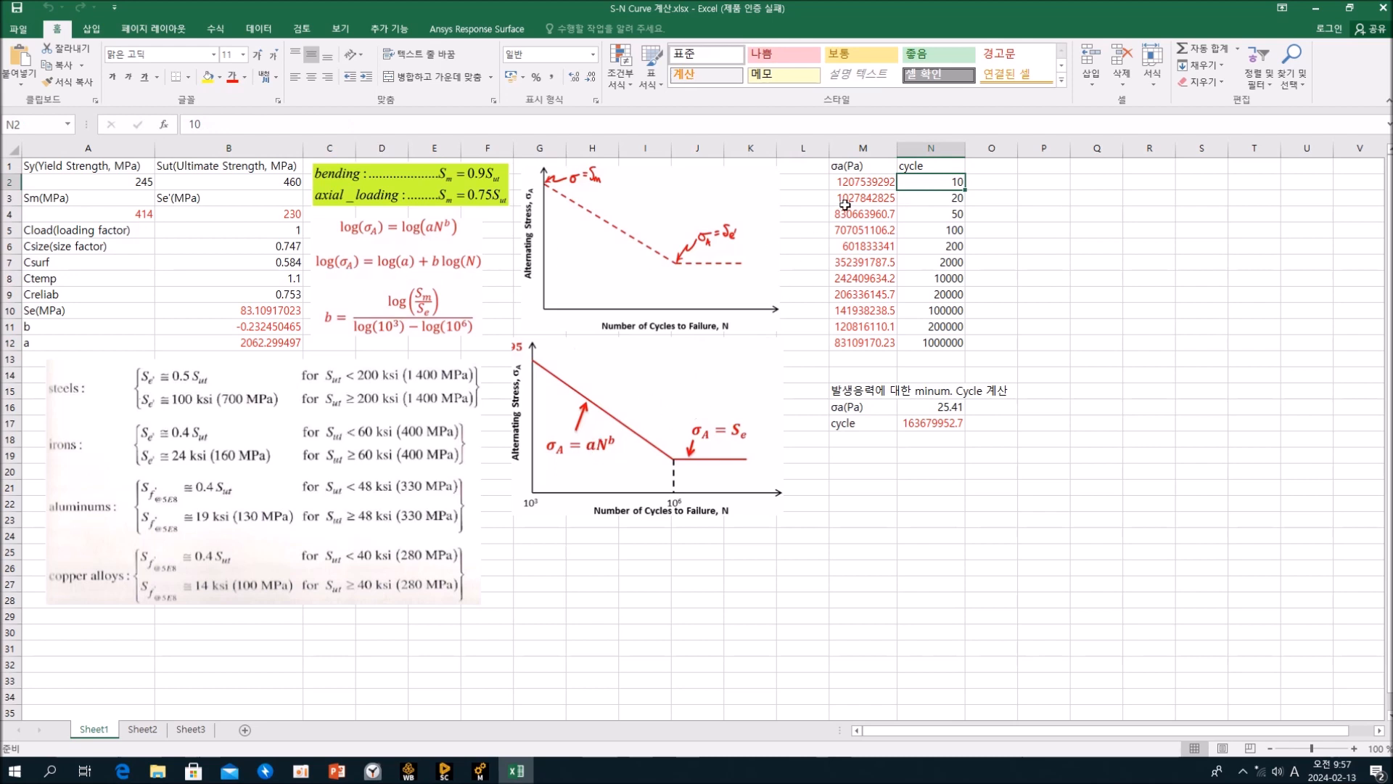
pyautogui.click(854, 181)
pyautogui.doubleClick(854, 181)
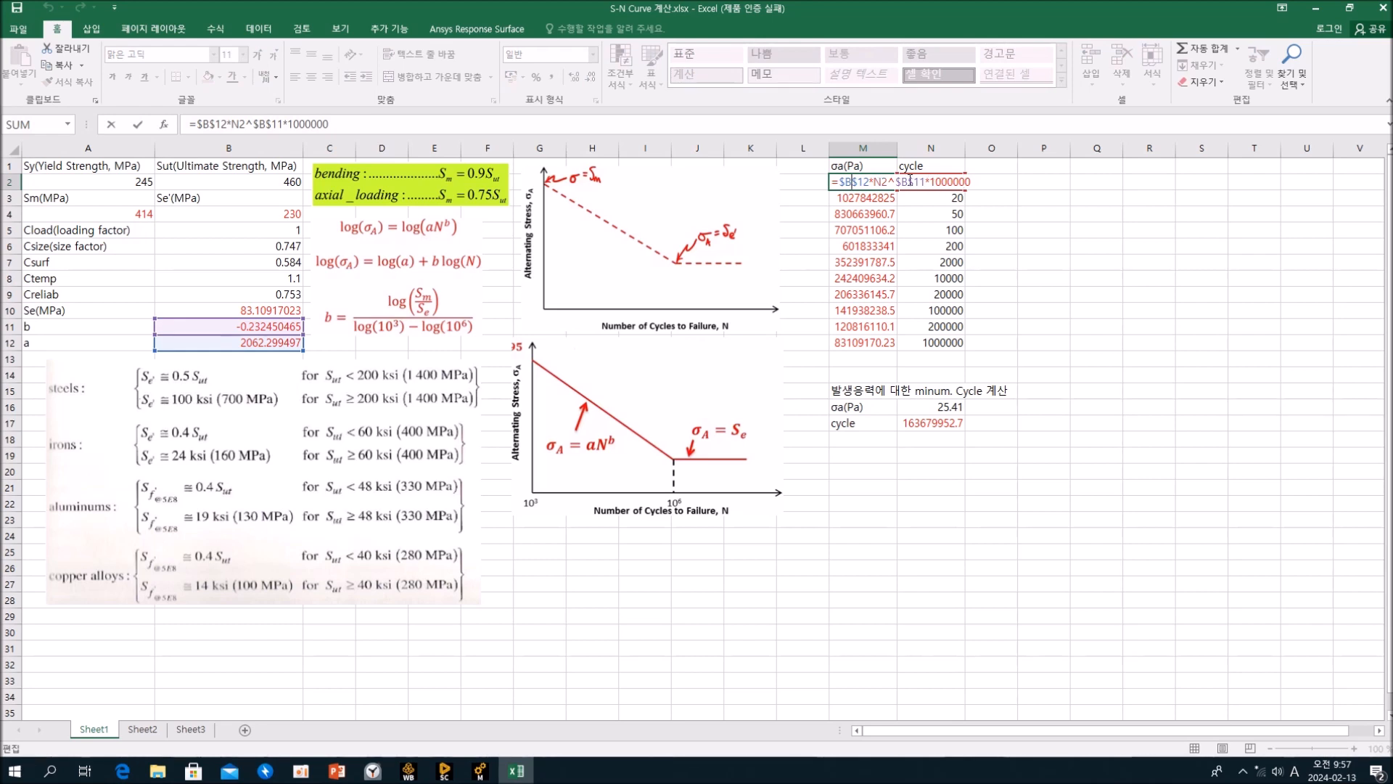
pyautogui.press('Escape')
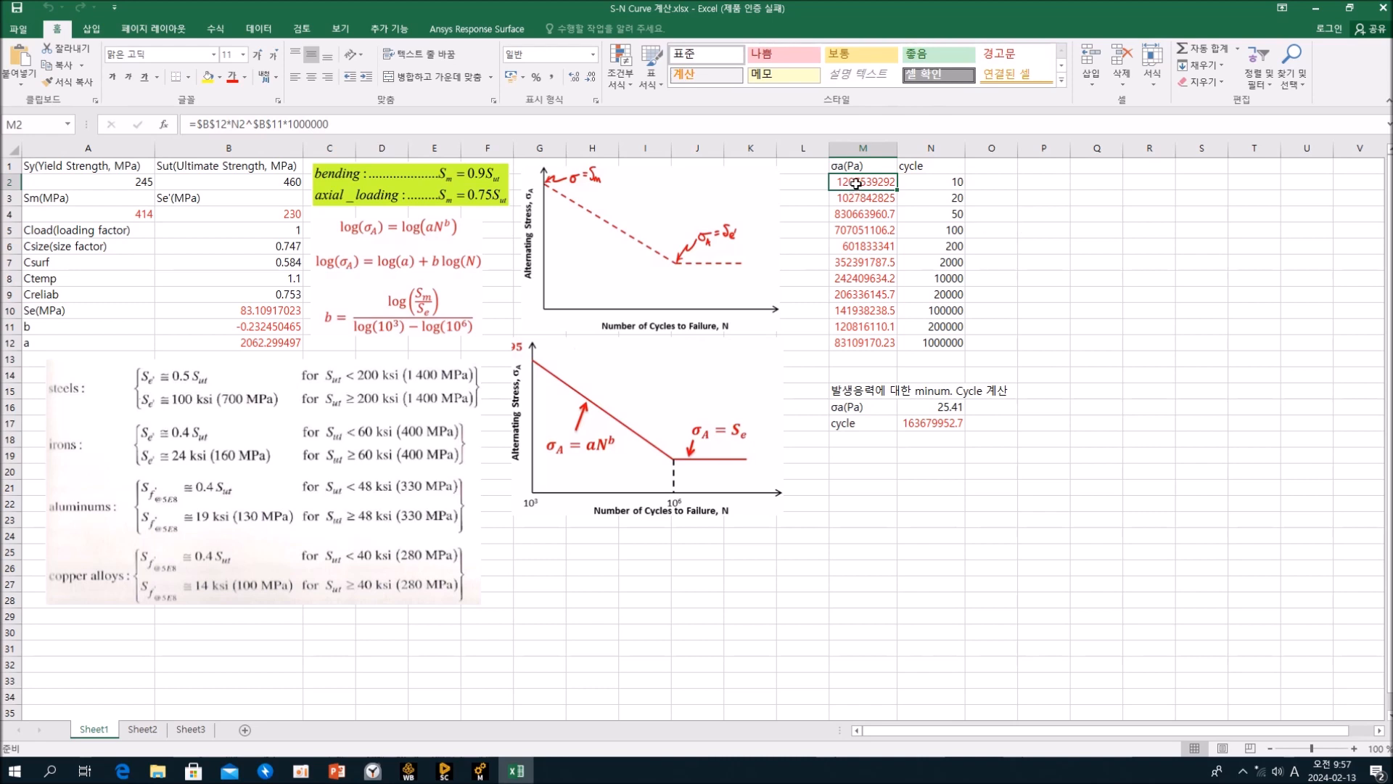
# Step: Check the remaining alternating stress cells in the σa(Pa) column down to the 1000000-cycle row
pyautogui.click(857, 199)
pyautogui.click(858, 215)
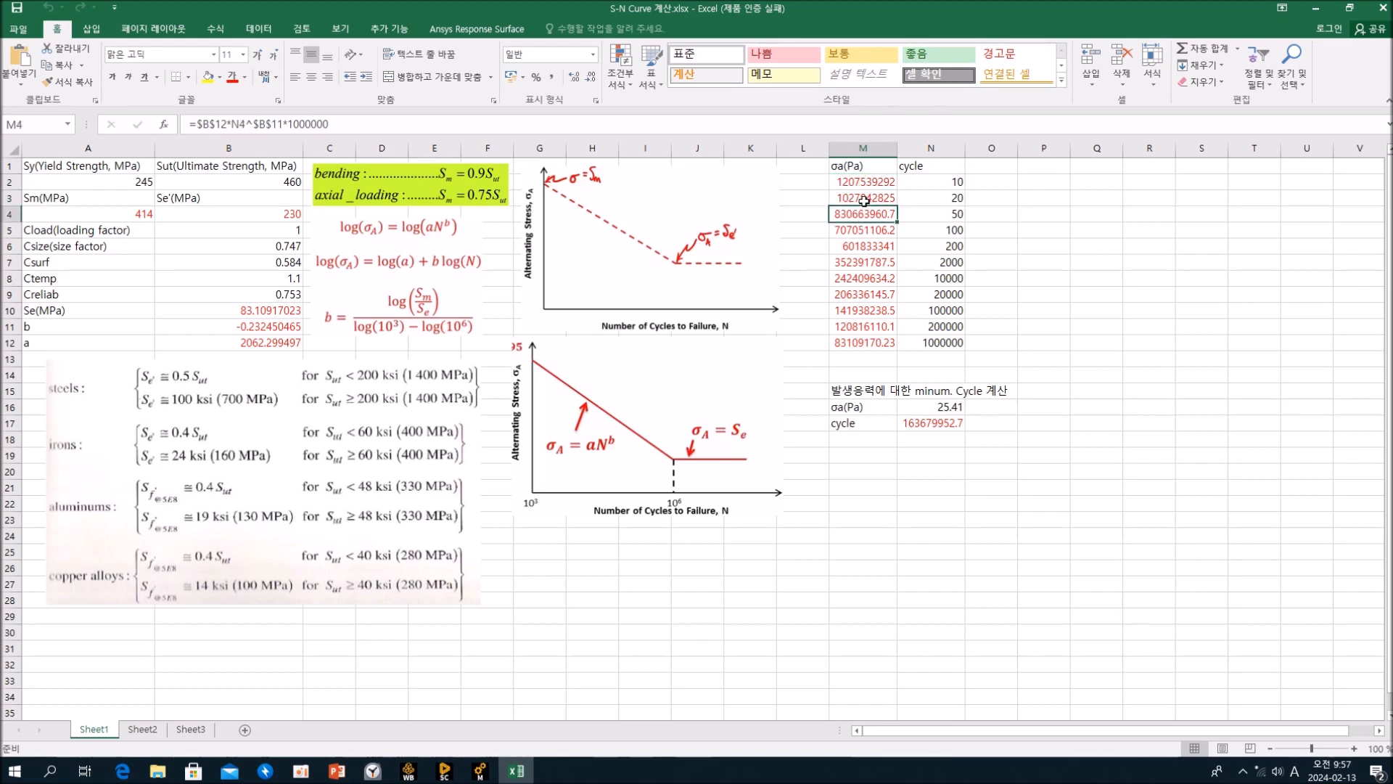
pyautogui.click(868, 182)
pyautogui.click(865, 230)
pyautogui.click(866, 294)
pyautogui.click(868, 315)
pyautogui.click(863, 343)
pyautogui.click(1036, 344)
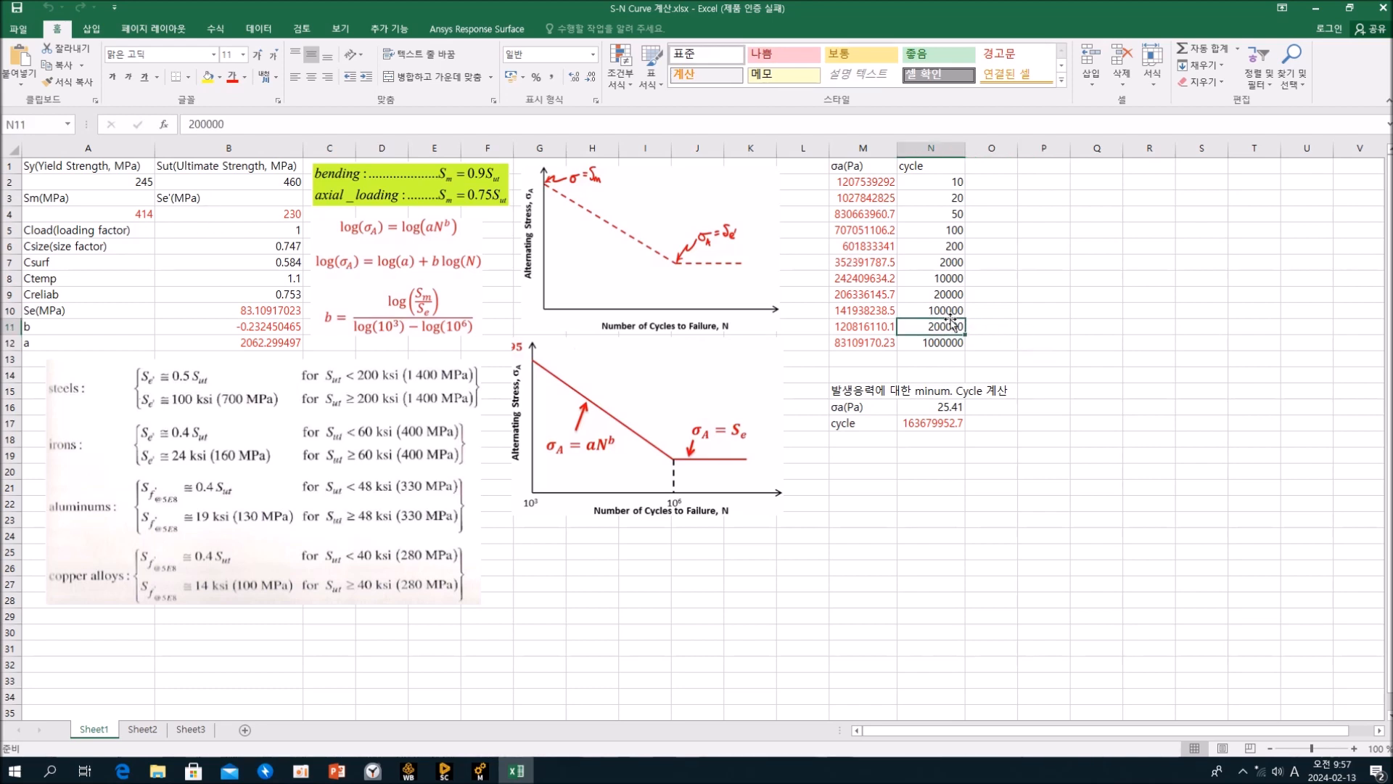
# Step: Inspect the stress input and the cycle formula in the minimum cycle calculation below the S-N table
pyautogui.click(849, 410)
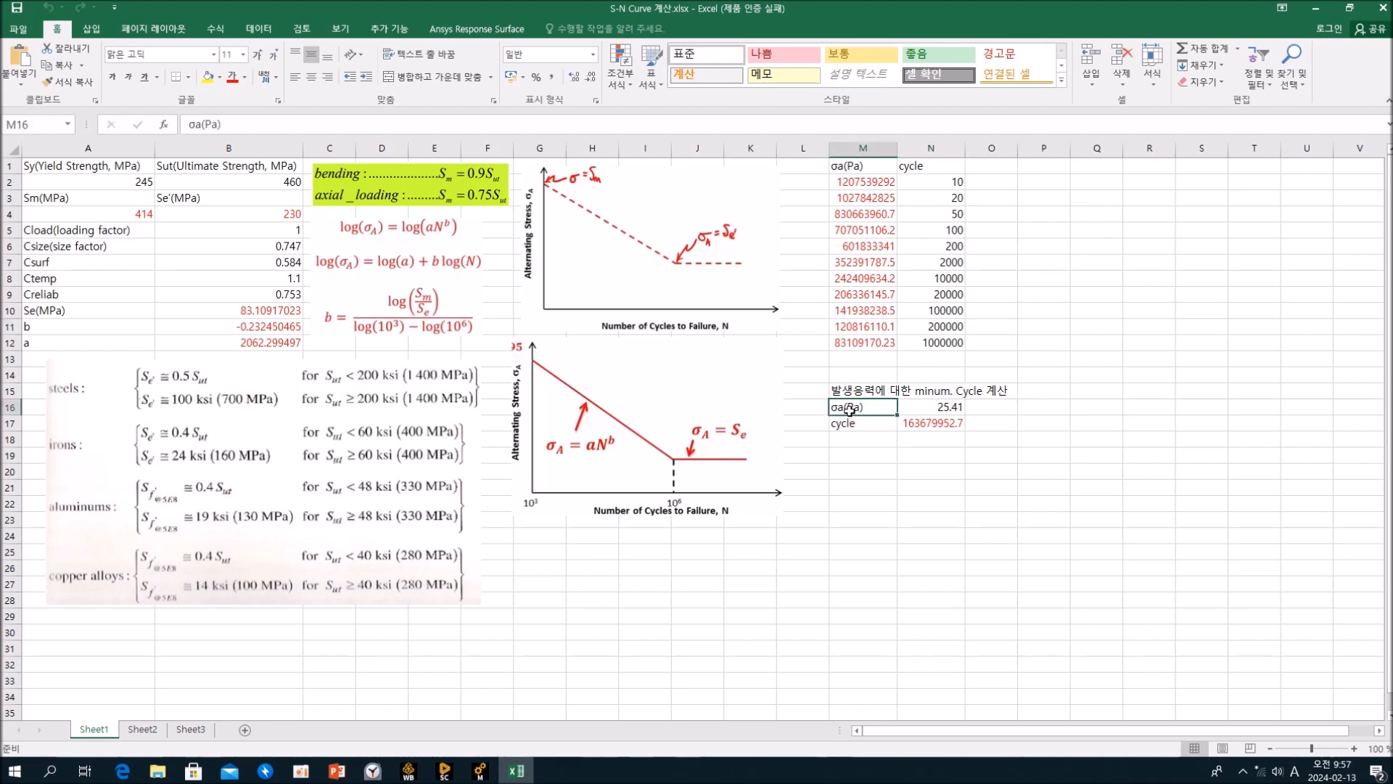
pyautogui.click(928, 410)
pyautogui.doubleClick(920, 425)
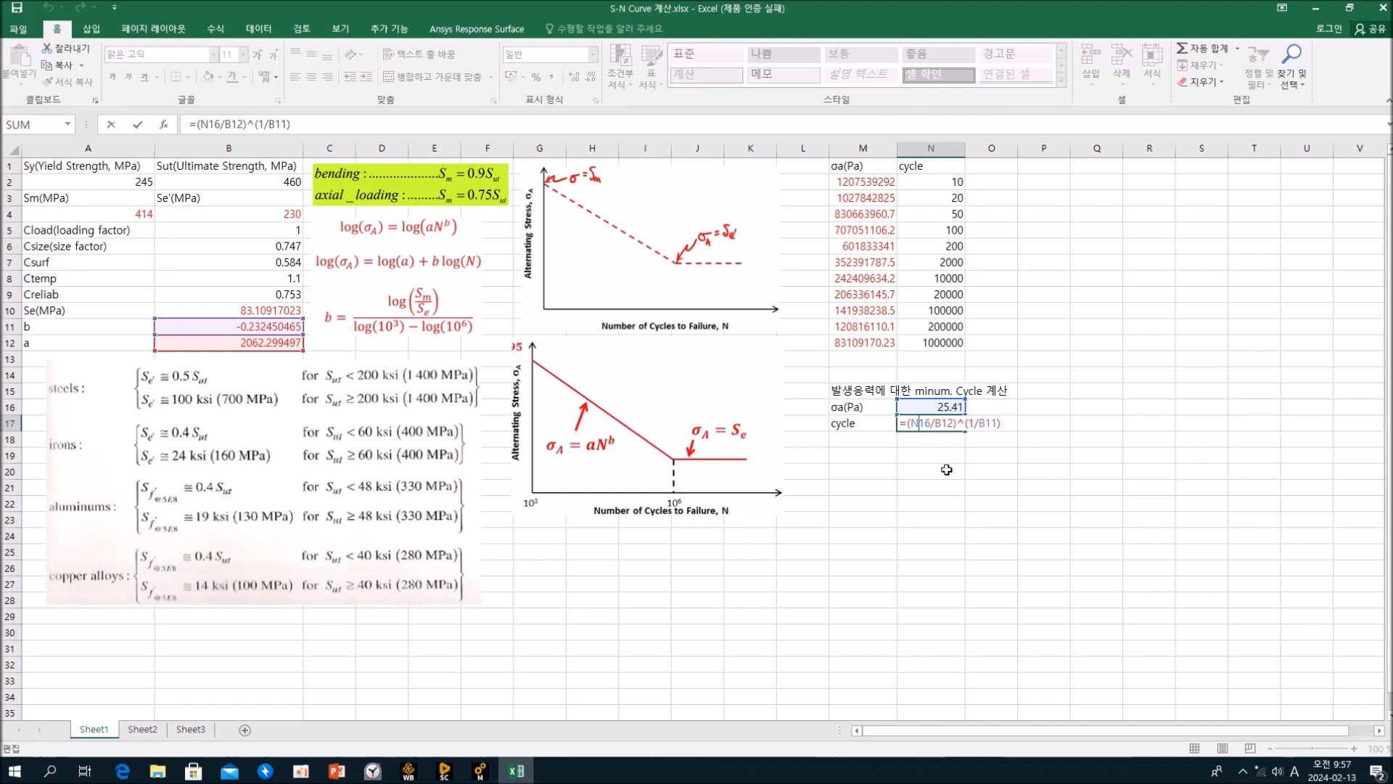
pyautogui.hotkey('ctrl', 'Return')
# Step: Set the stress σa in the minimum cycle calculation to 200
pyautogui.click(920, 408)
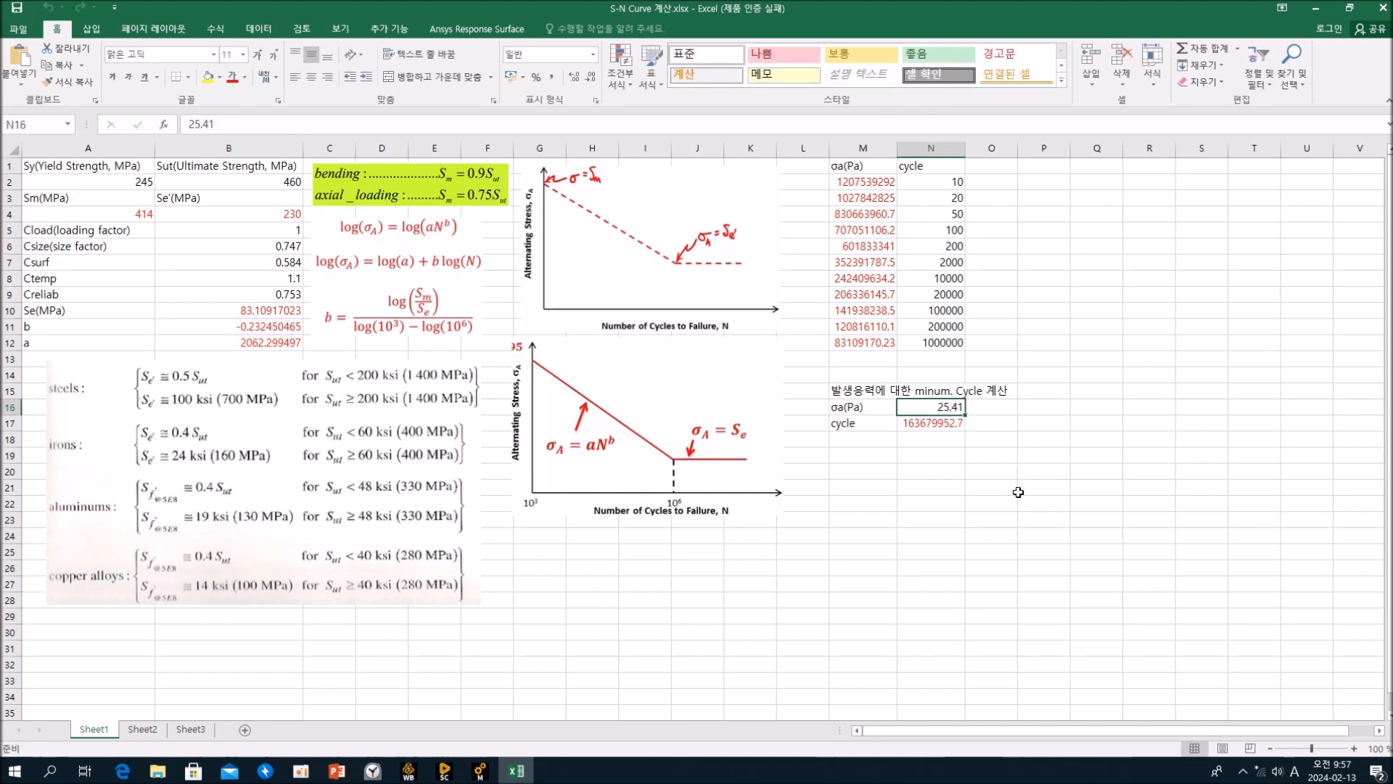
pyautogui.write('200')
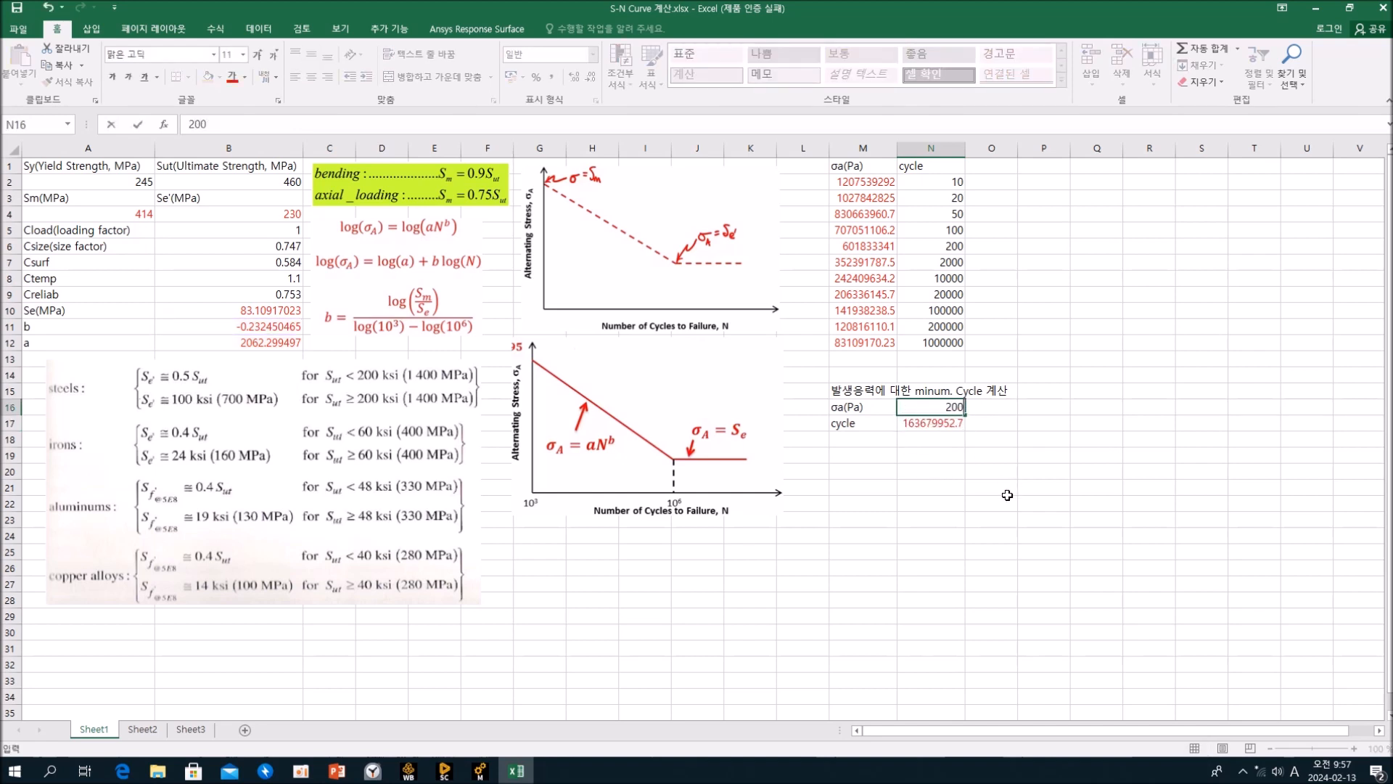
pyautogui.press('Return')
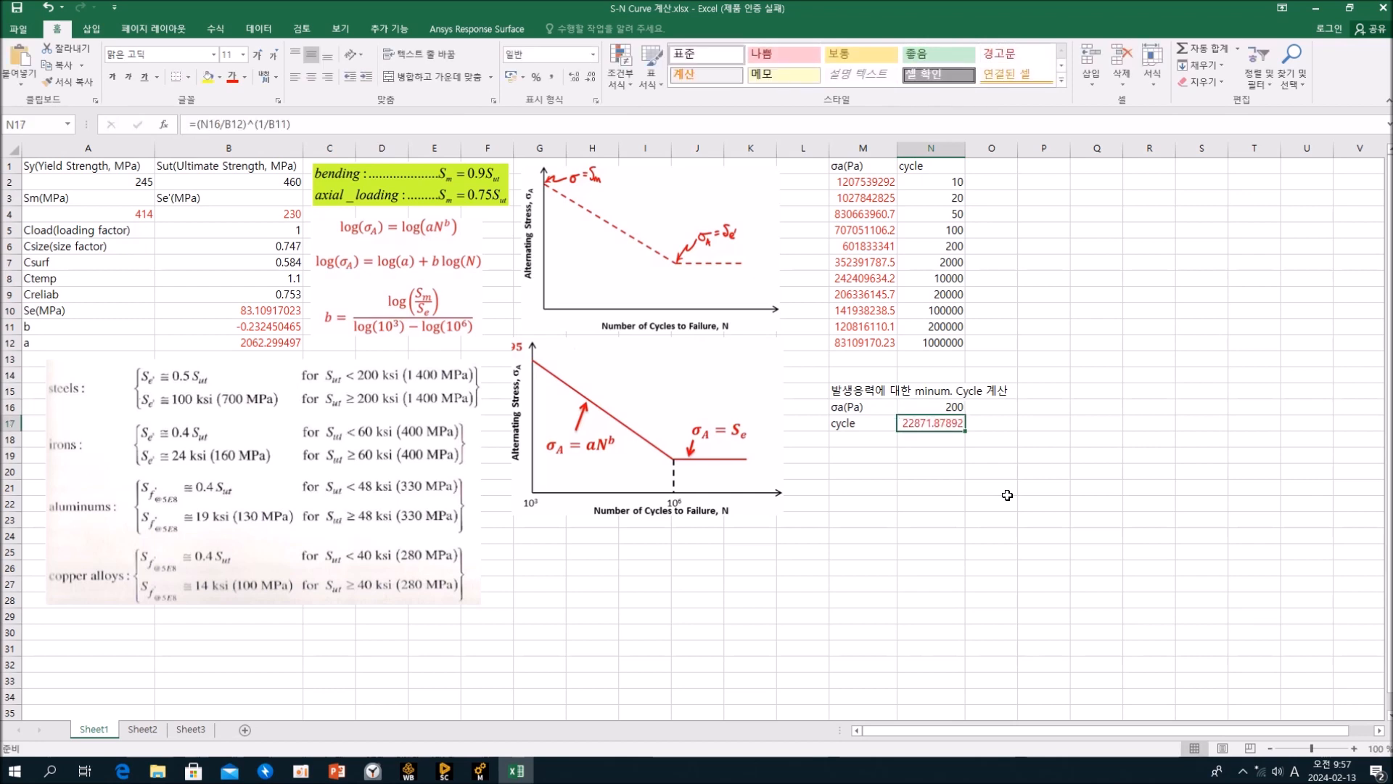
# Step: Try a stress σa of 10000 in the minimum cycle calculation
pyautogui.click(933, 409)
pyautogui.write('1')
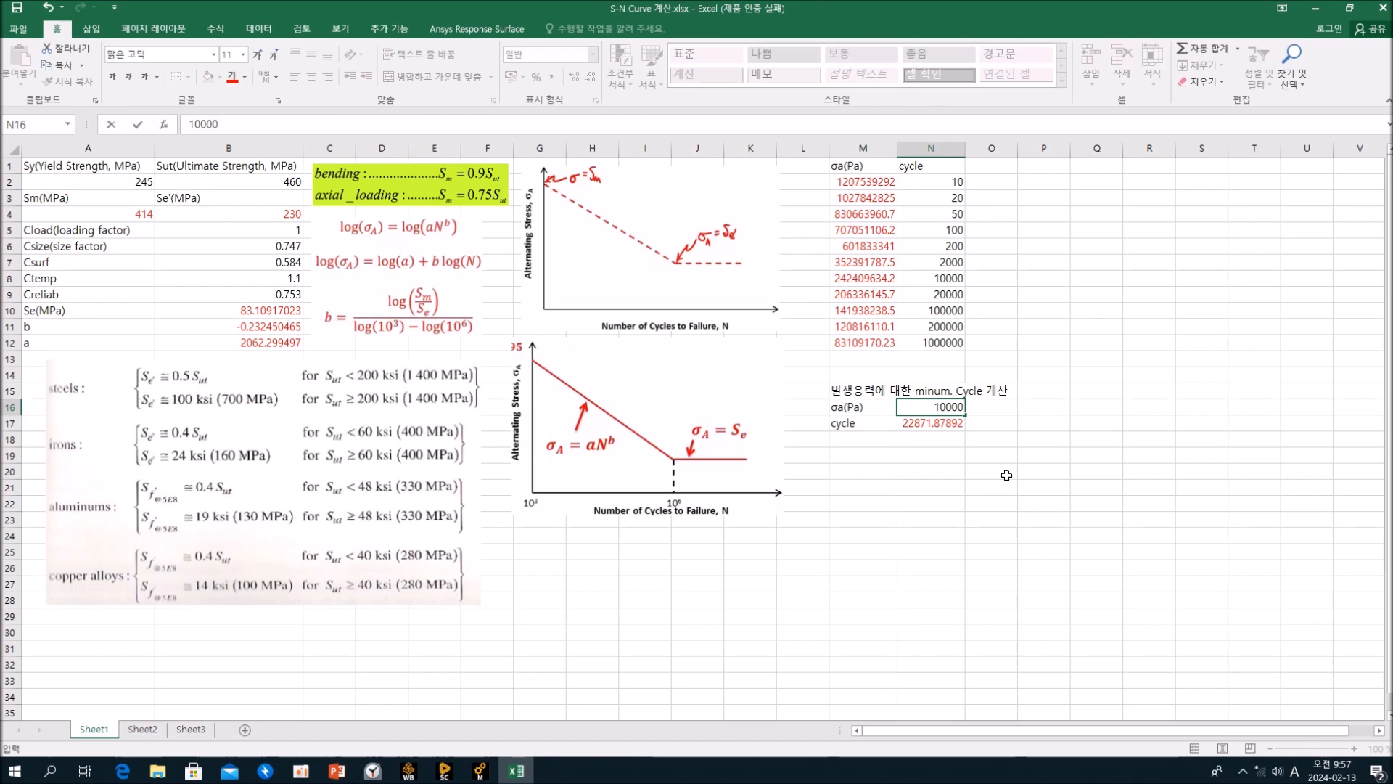
pyautogui.write('0000')
pyautogui.press('Return')
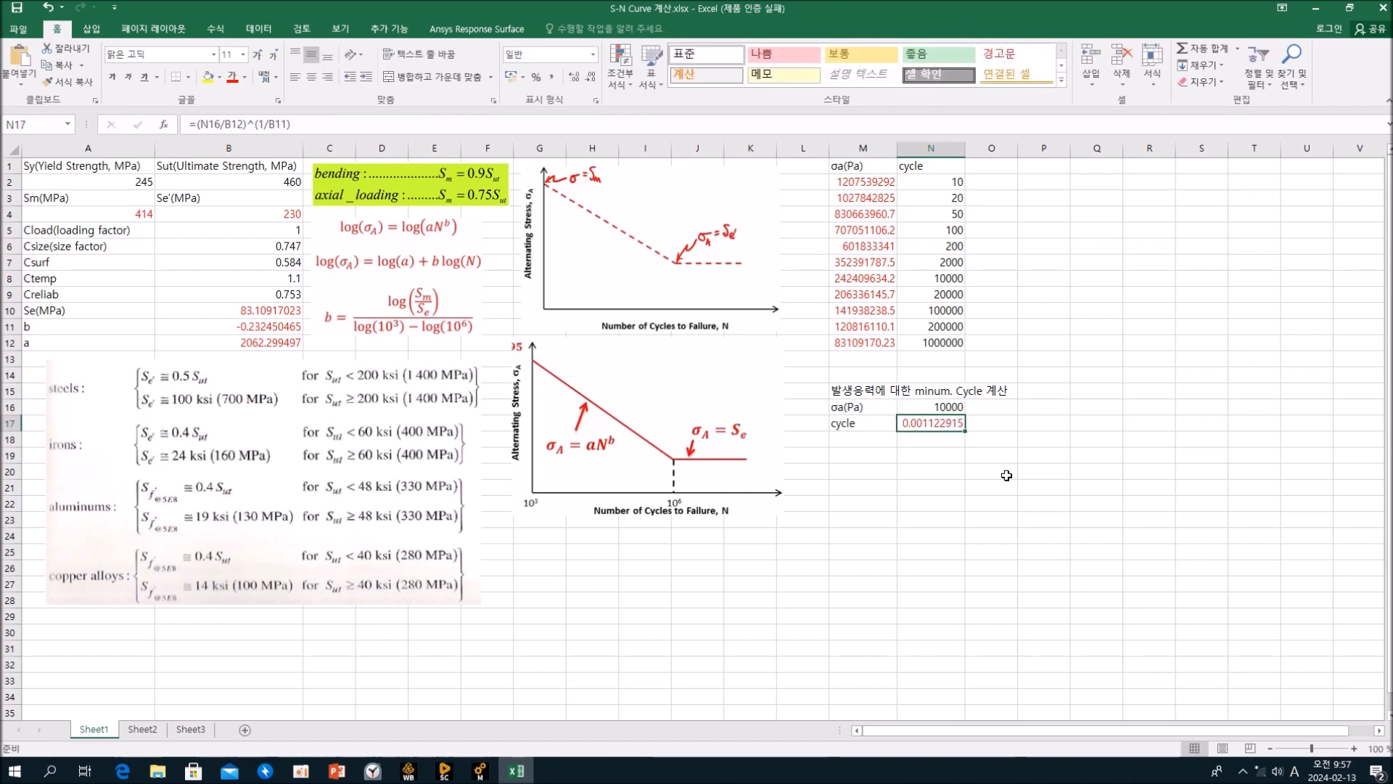
# Step: Set the stress σa in the minimum cycle calculation to 20 and reselect that cell
pyautogui.click(936, 407)
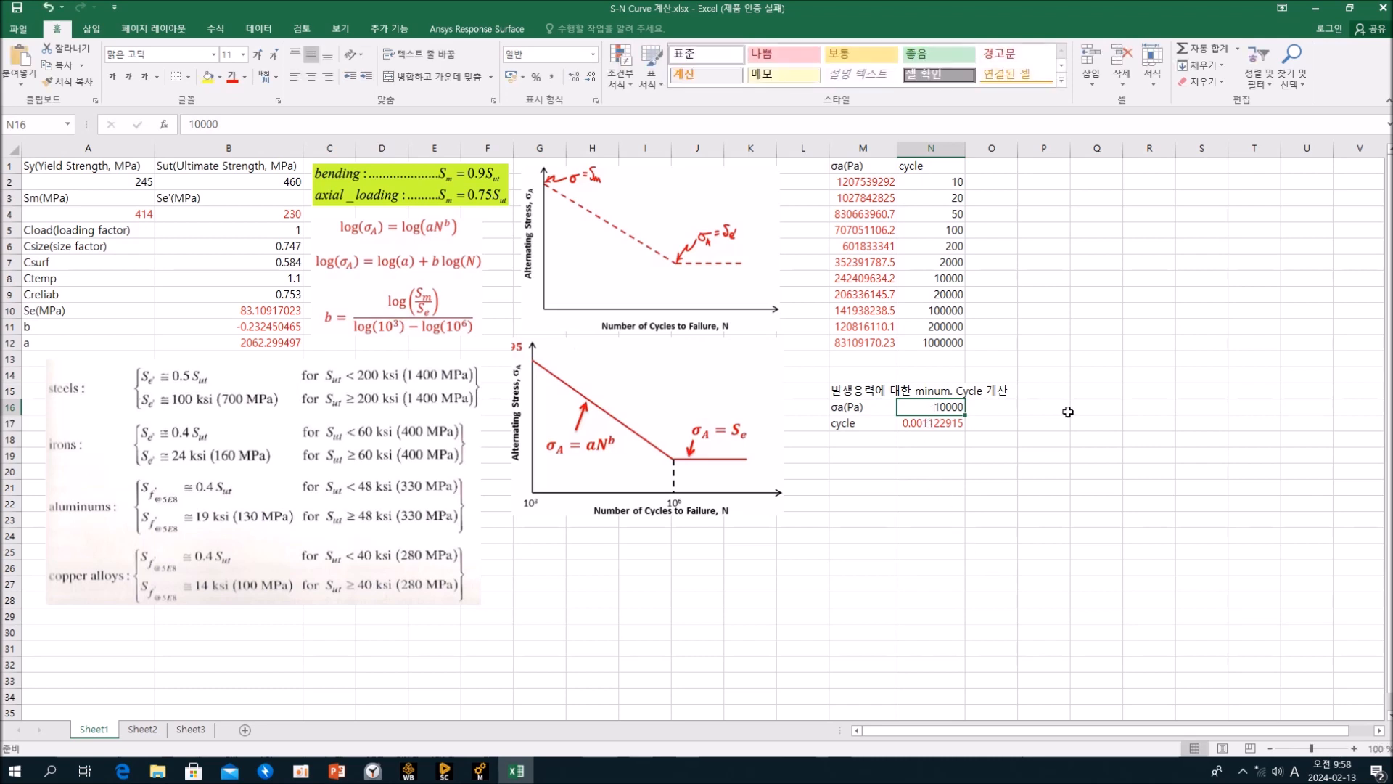
pyautogui.write('20')
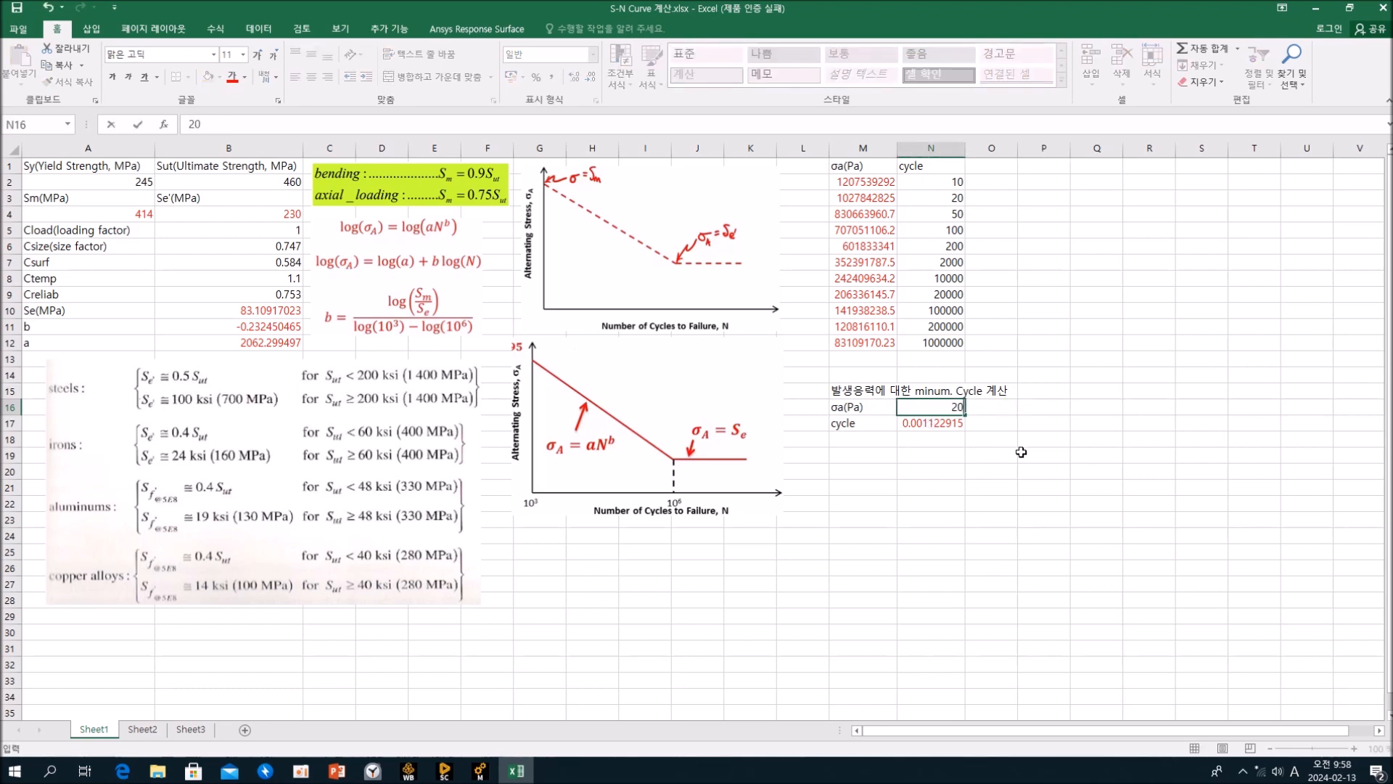
pyautogui.press('Return')
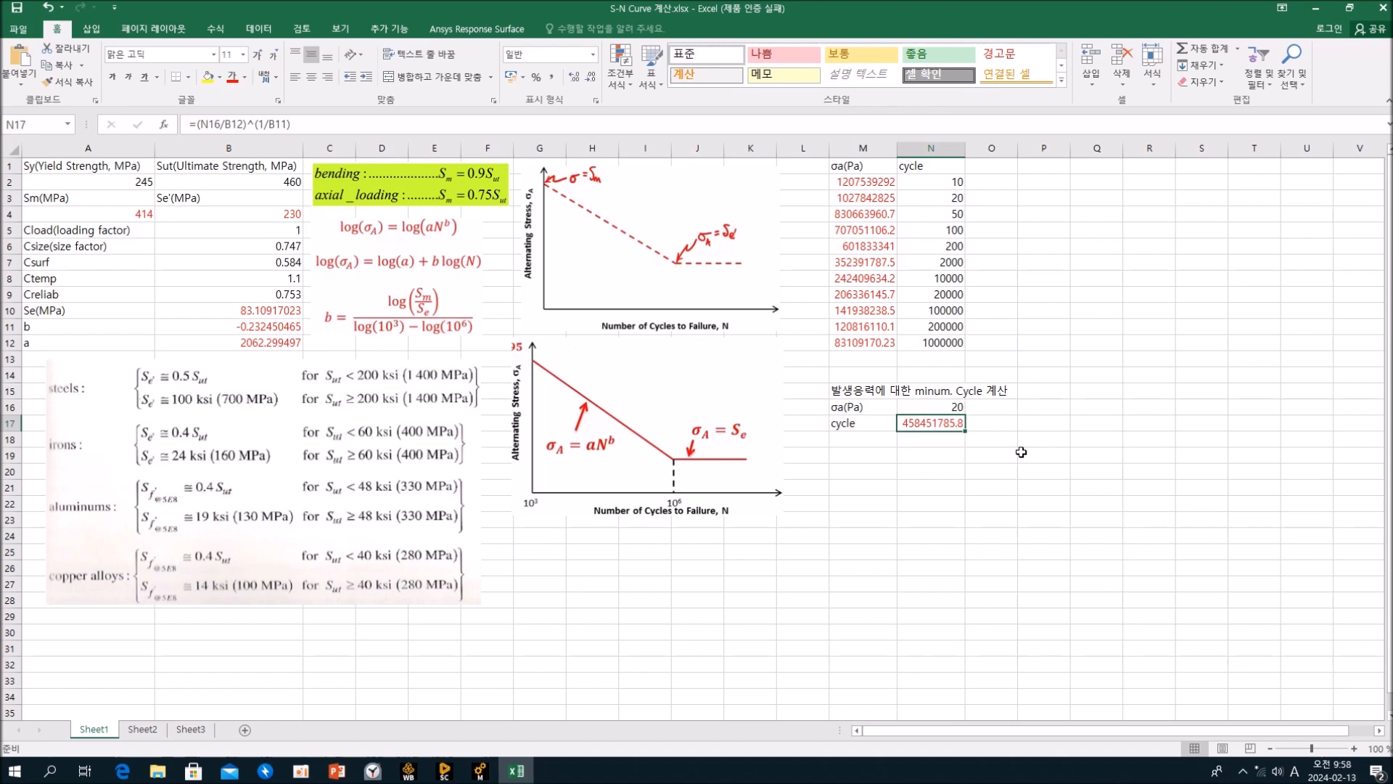
pyautogui.click(945, 410)
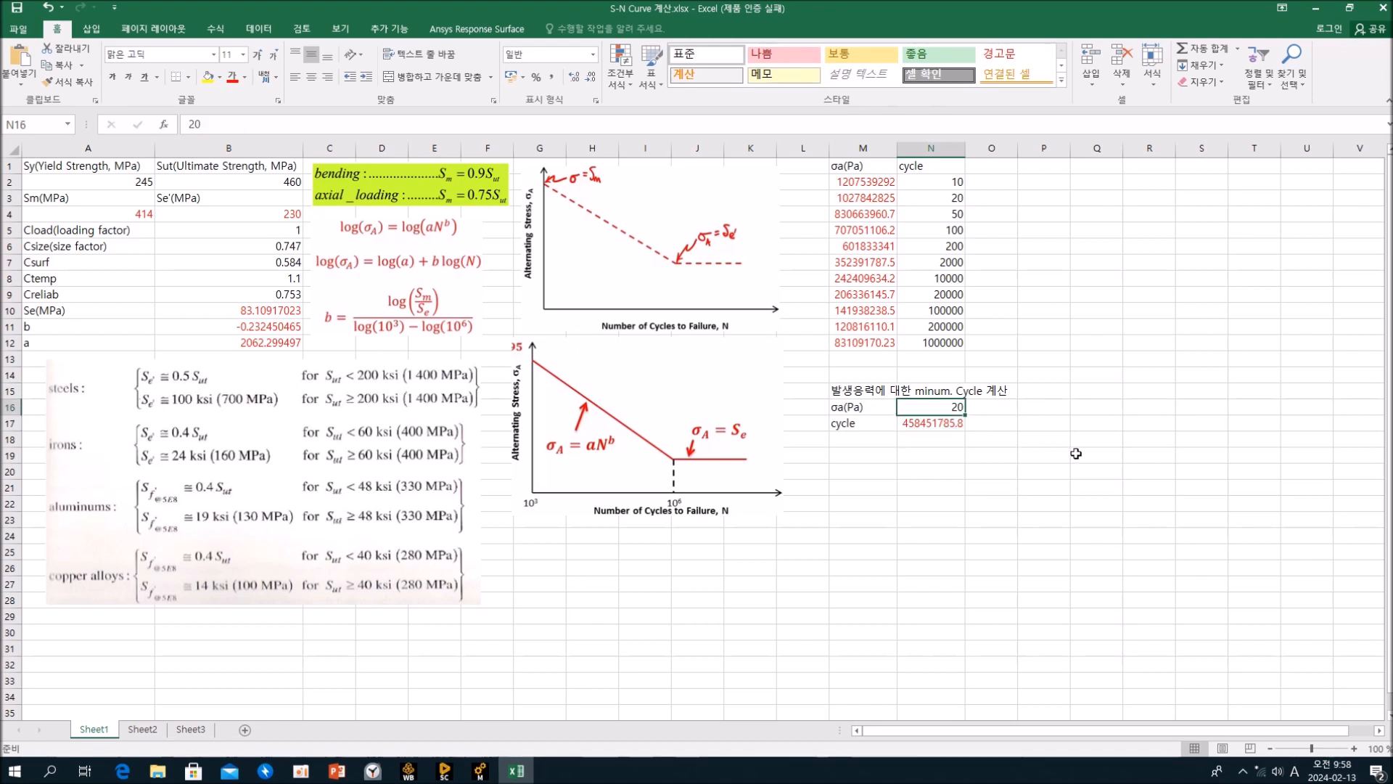
# Step: Try a stress σa of 83109170.23 in the minimum cycle calculation and reselect that cell
pyautogui.write('83')
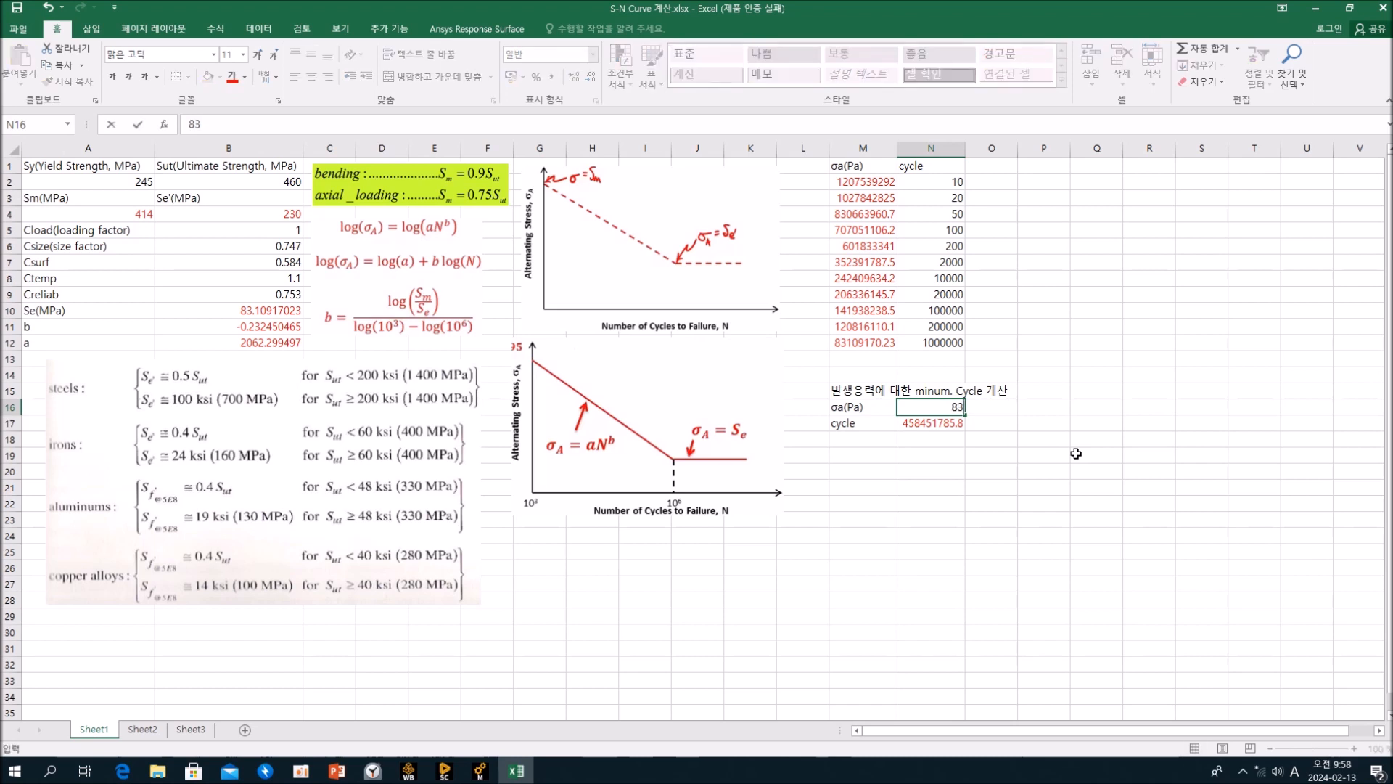
pyautogui.write('1091')
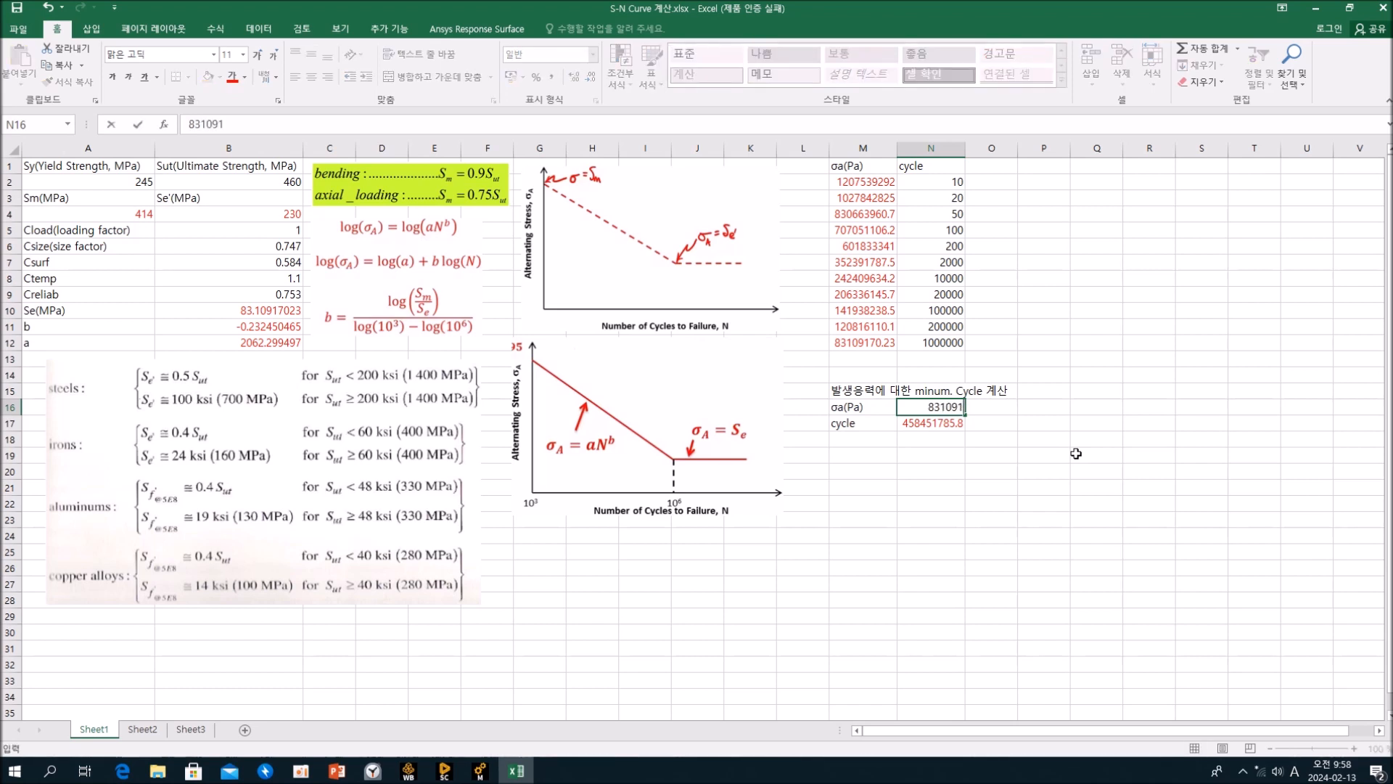
pyautogui.write('70.23')
pyautogui.press('Return')
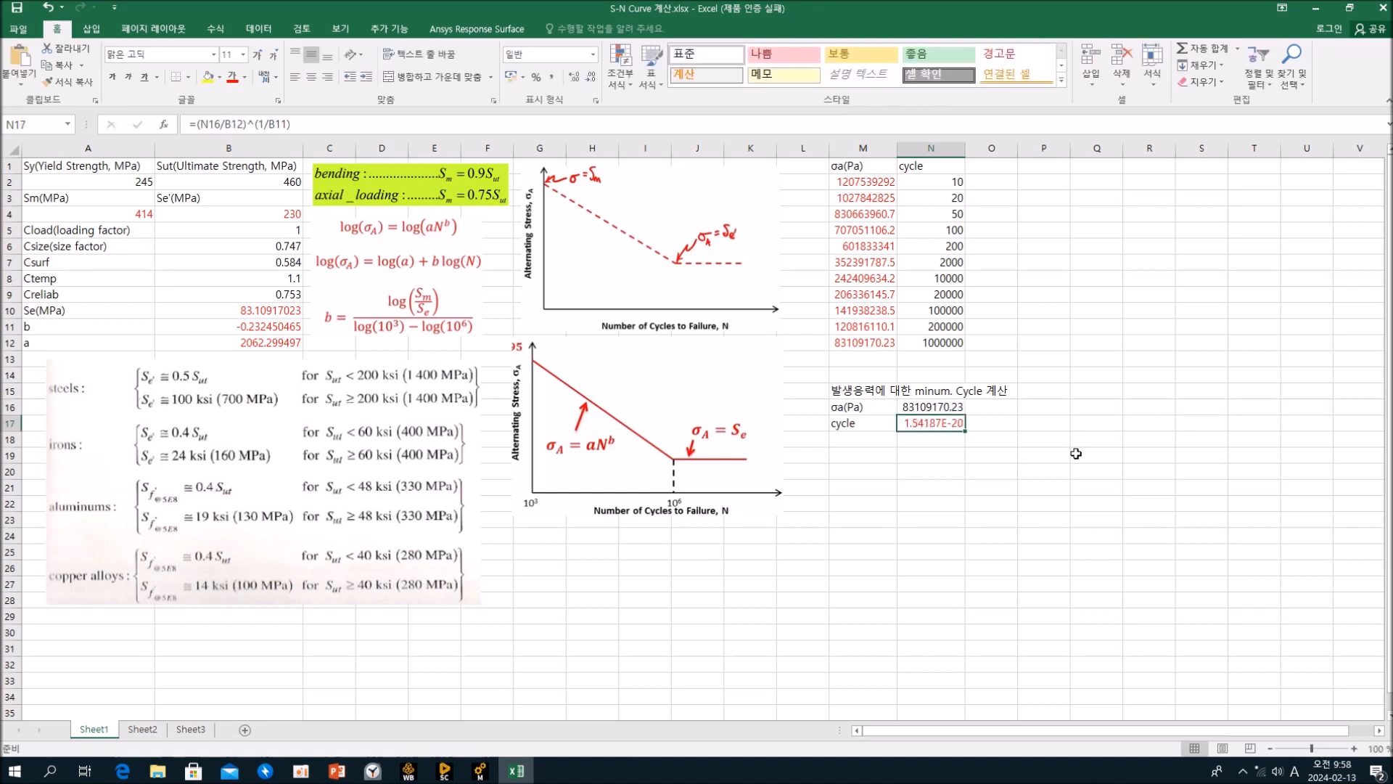
pyautogui.click(933, 408)
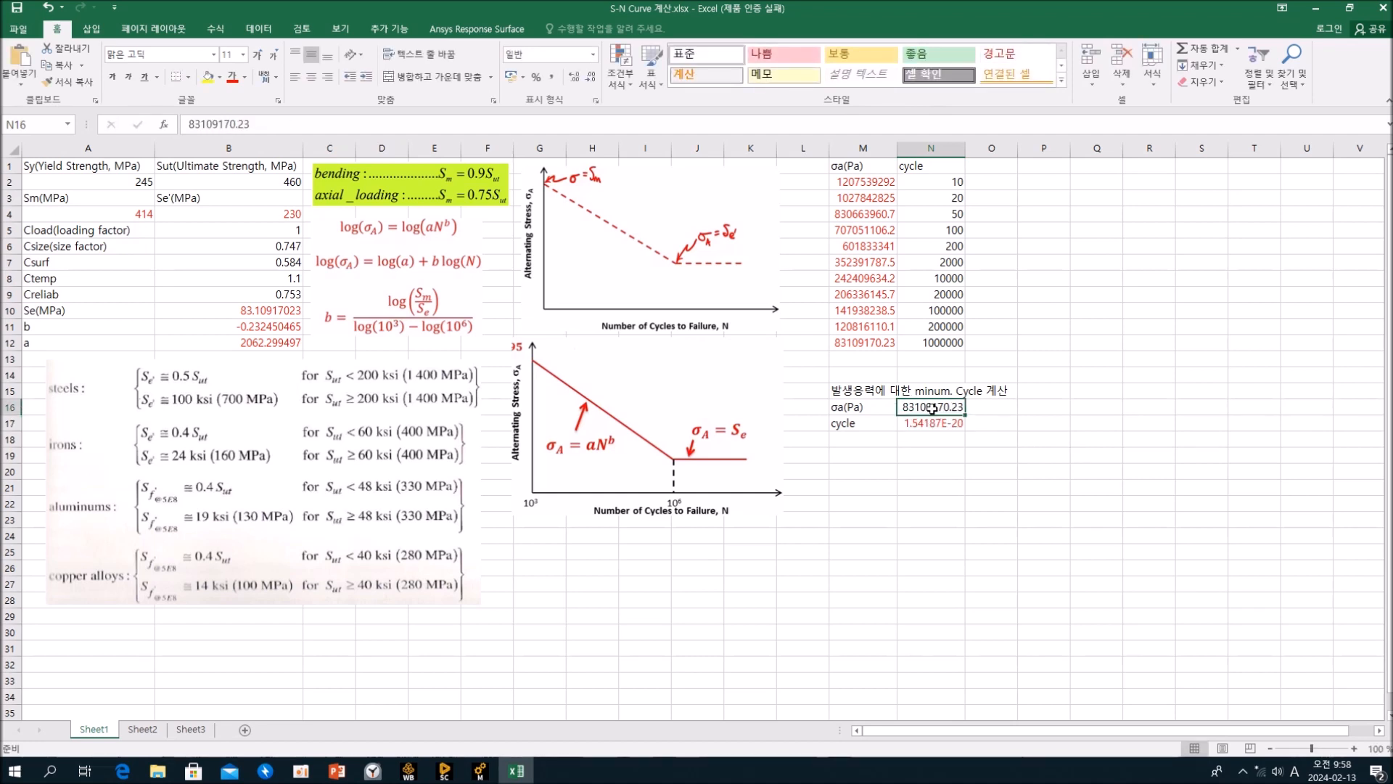
pyautogui.click(927, 393)
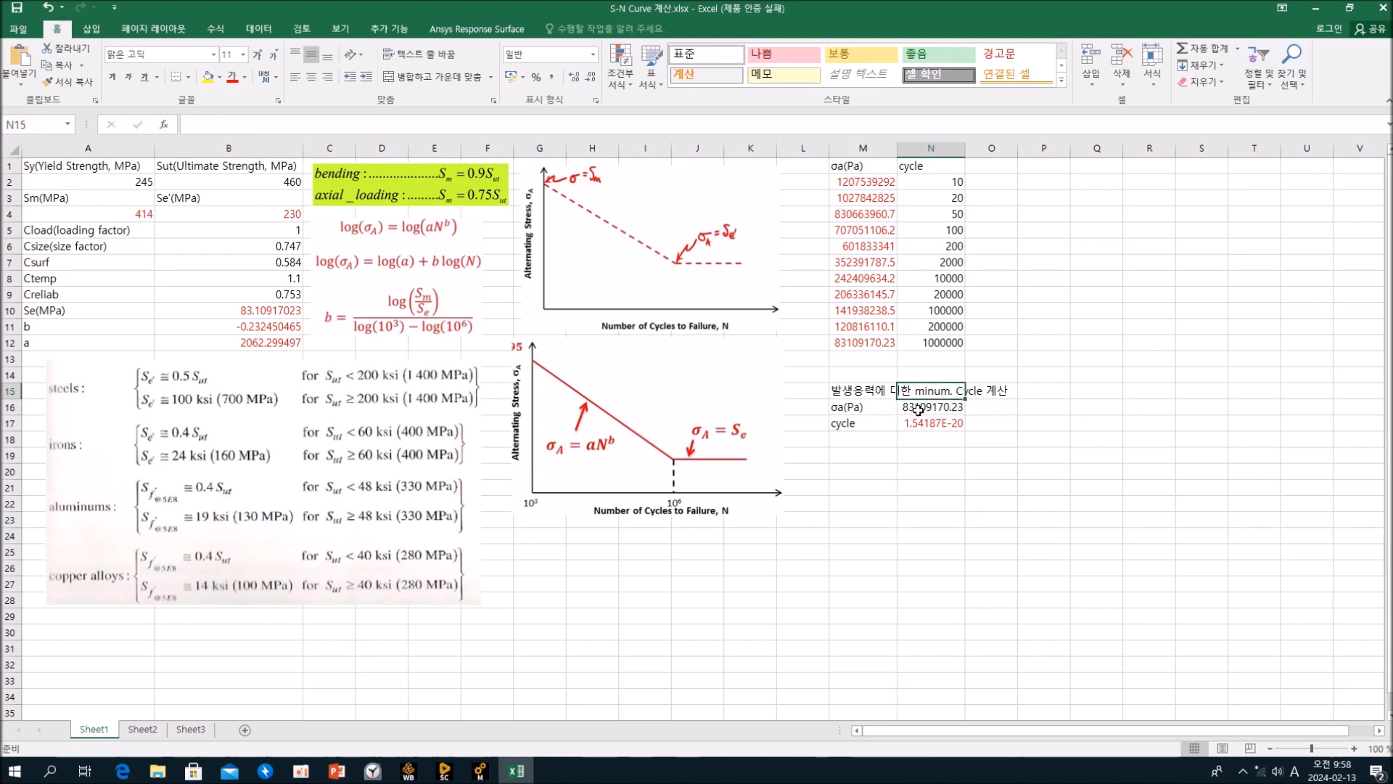
pyautogui.click(920, 408)
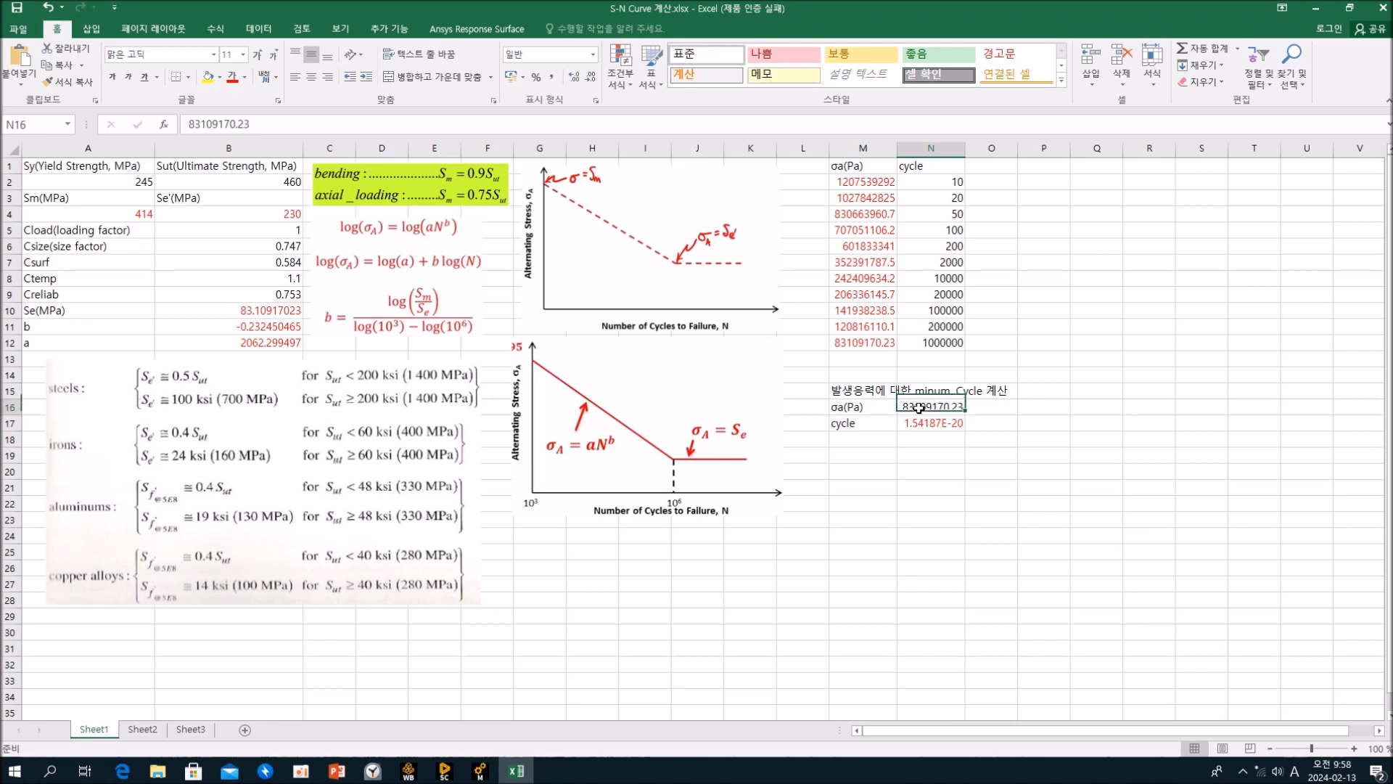
pyautogui.click(919, 423)
pyautogui.click(951, 409)
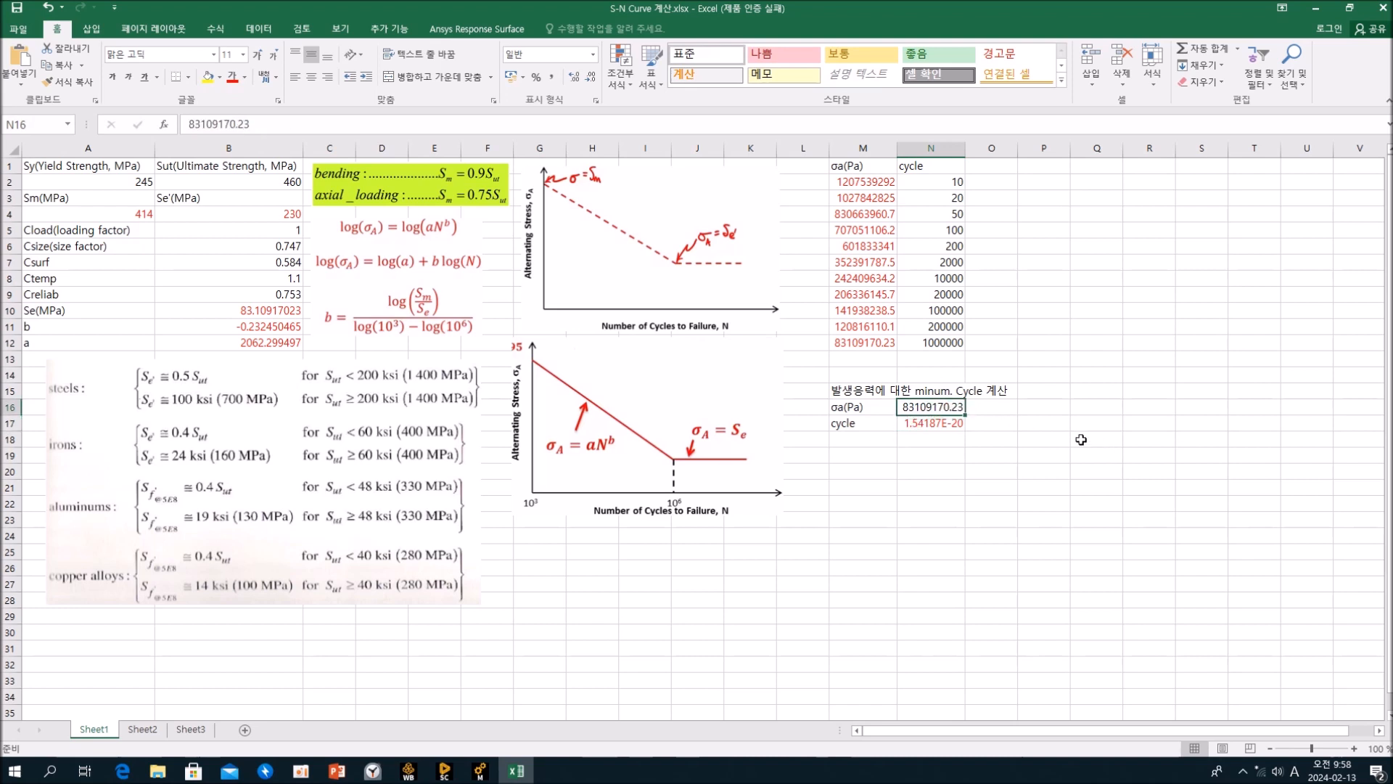
# Step: Try a stress σa of 10 and compare the first table stress formula with the minimum cycle formula
pyautogui.write('10')
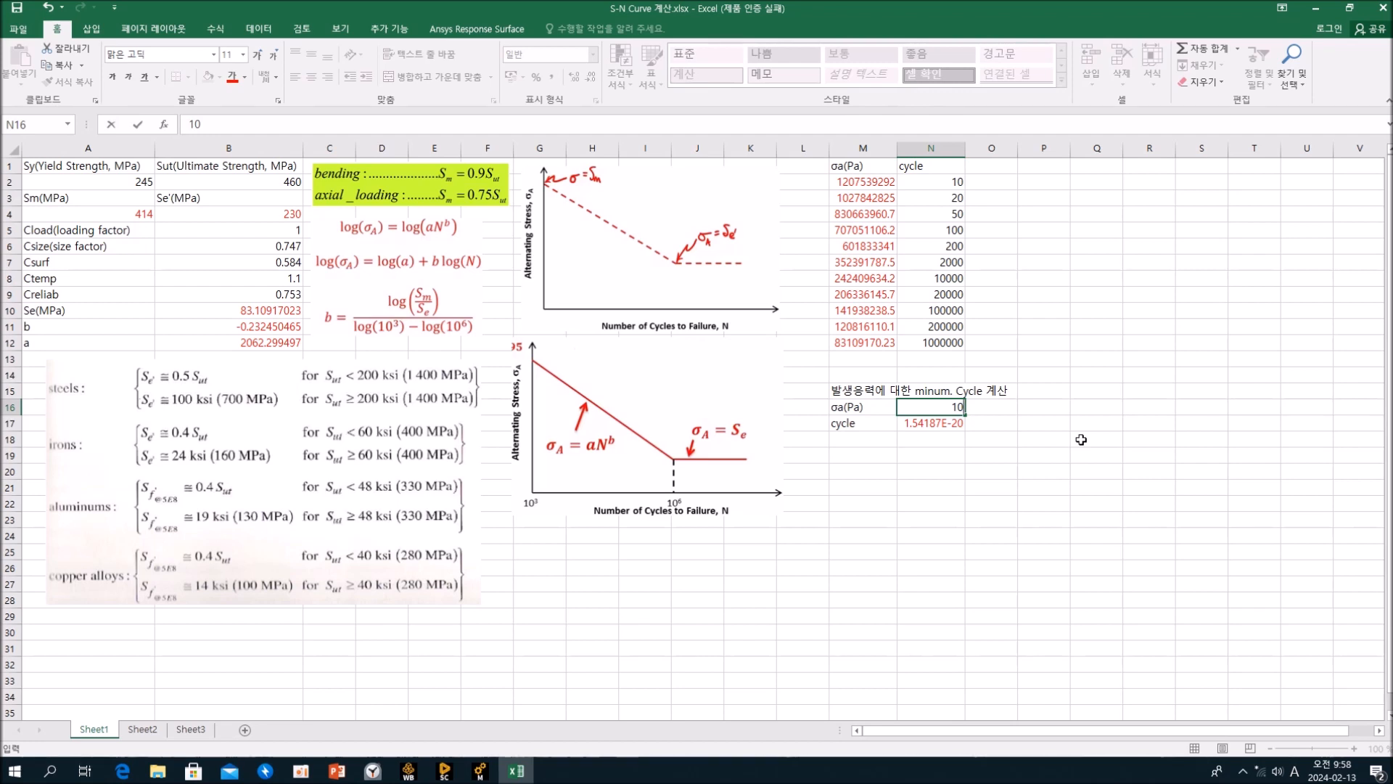
pyautogui.press('Return')
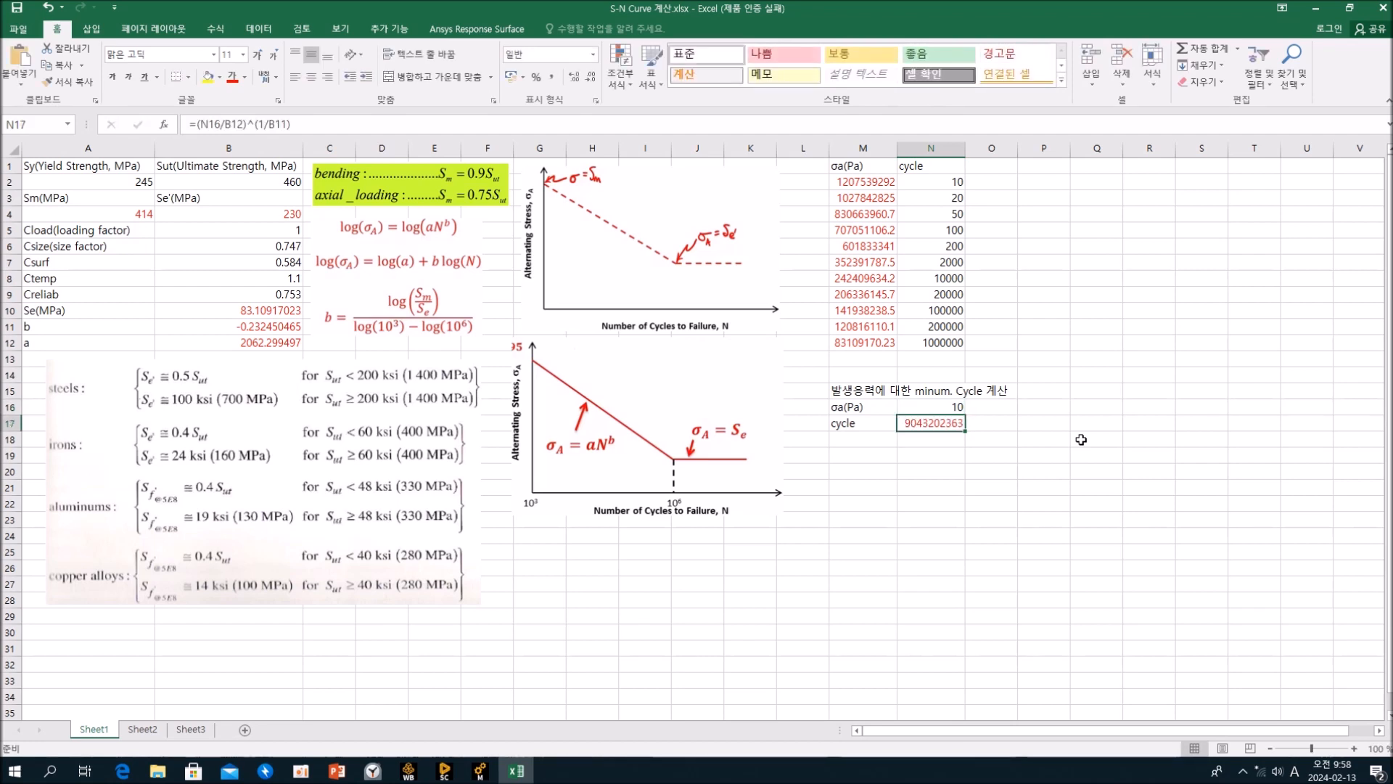
pyautogui.click(868, 189)
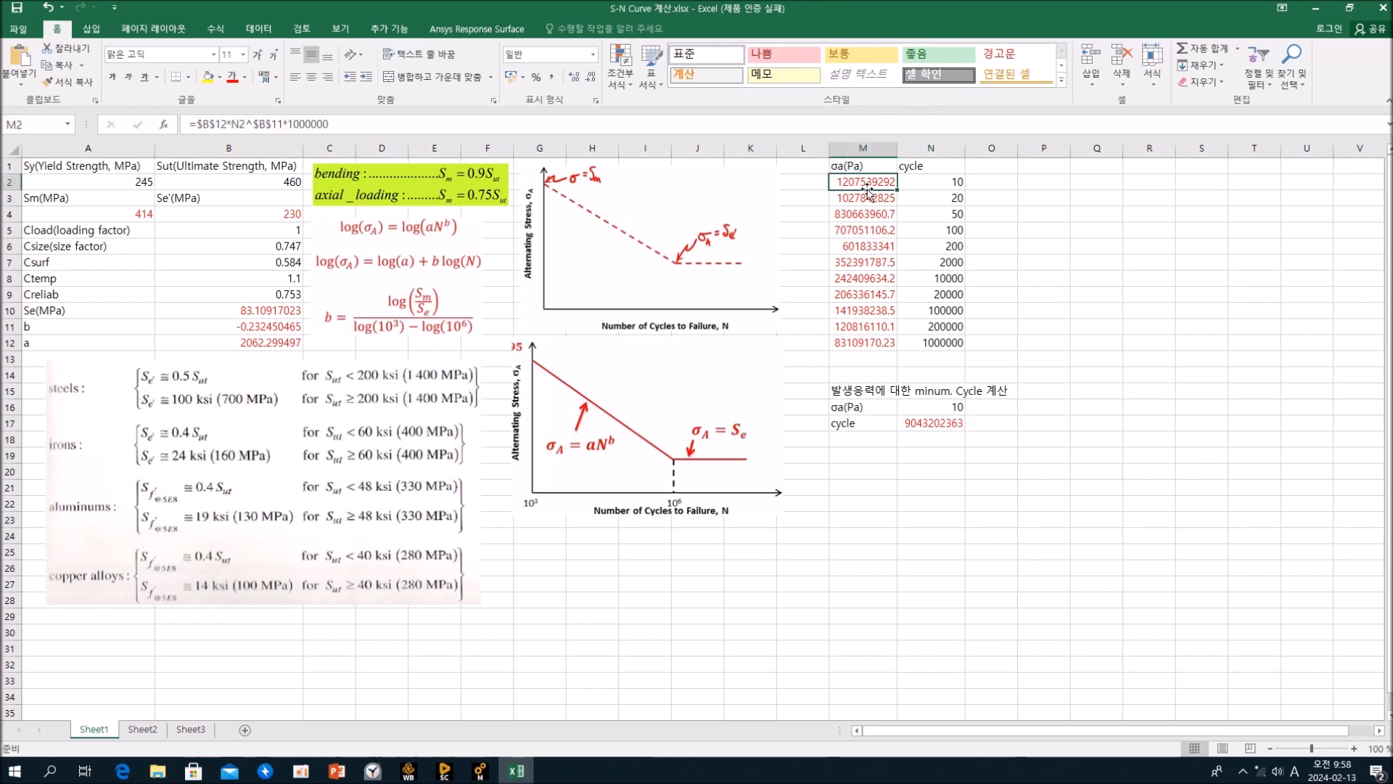
pyautogui.click(930, 427)
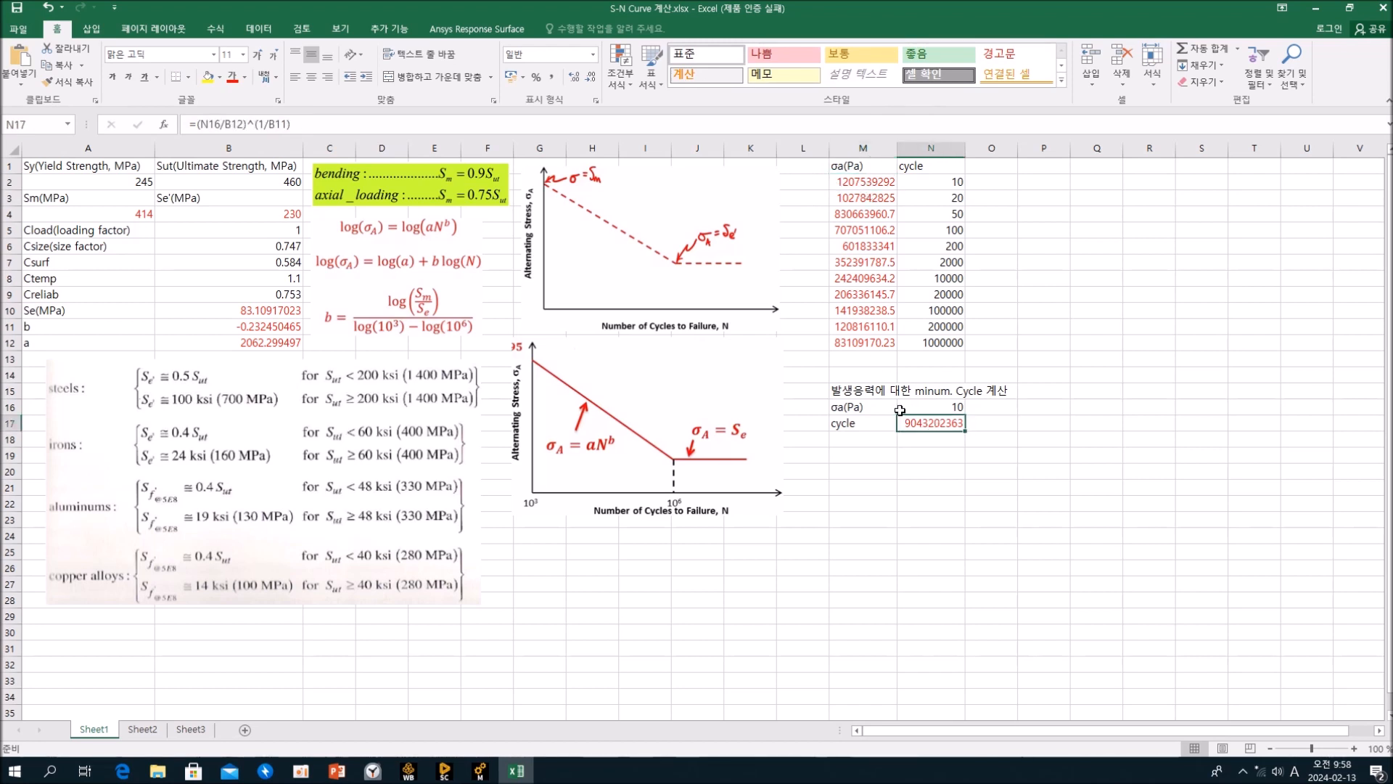
# Step: Change the stress label in the minimum cycle calculation to σa(MPa)
pyautogui.doubleClick(851, 408)
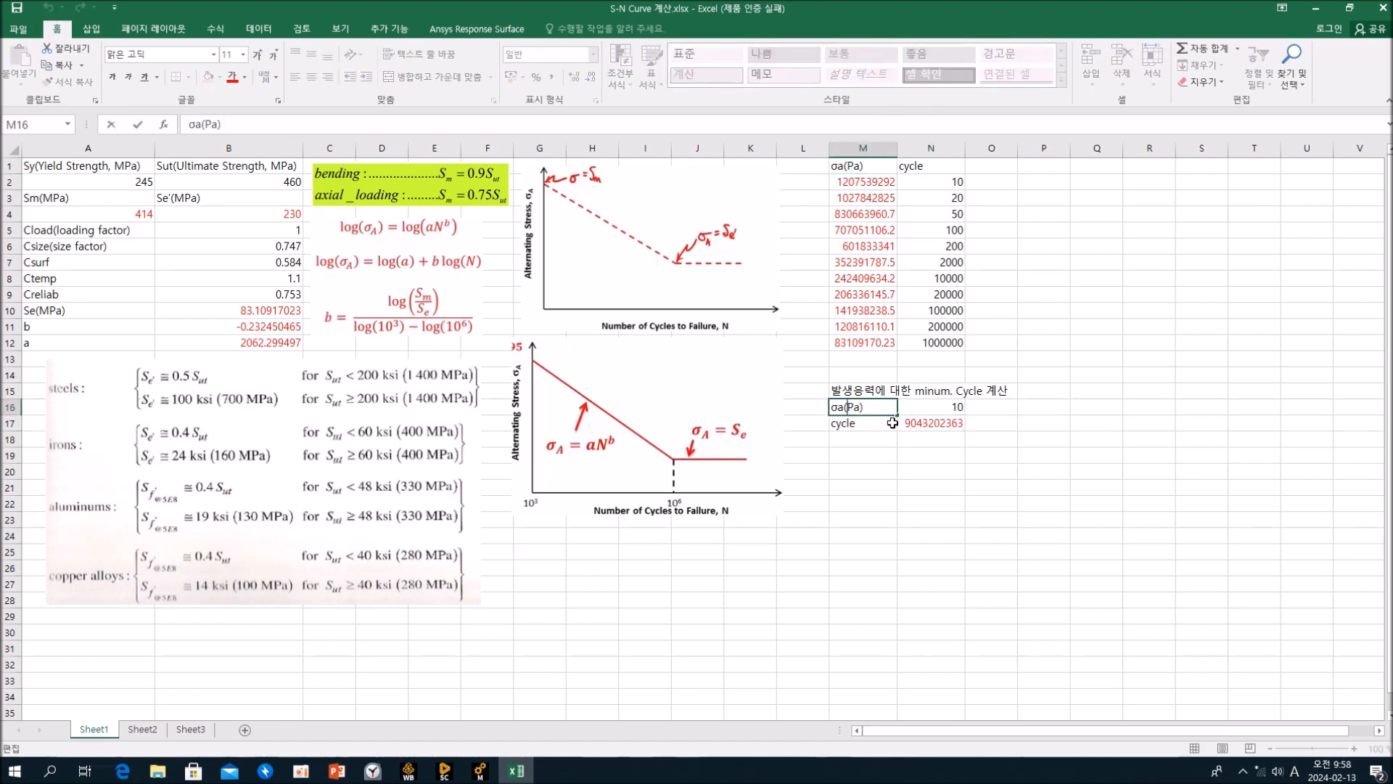
pyautogui.write('M')
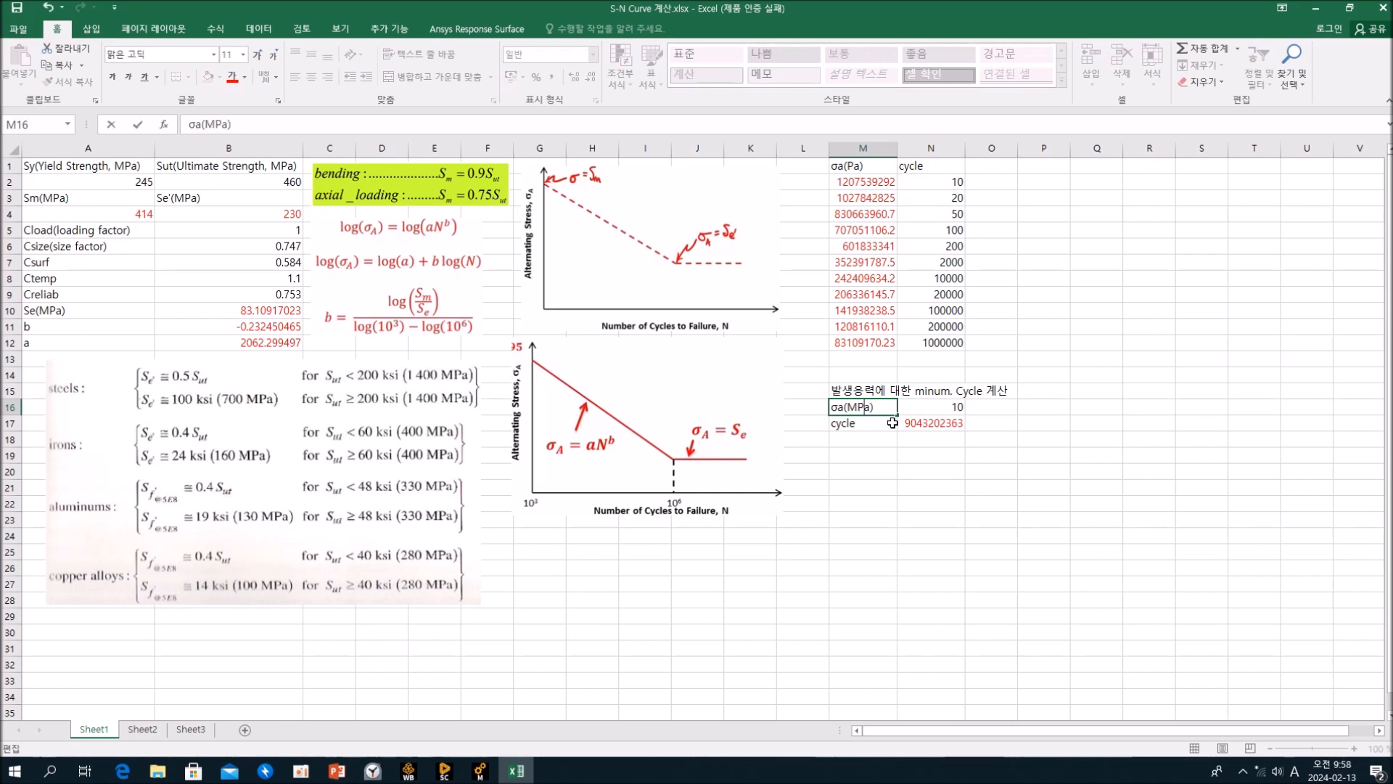
pyautogui.click(1059, 438)
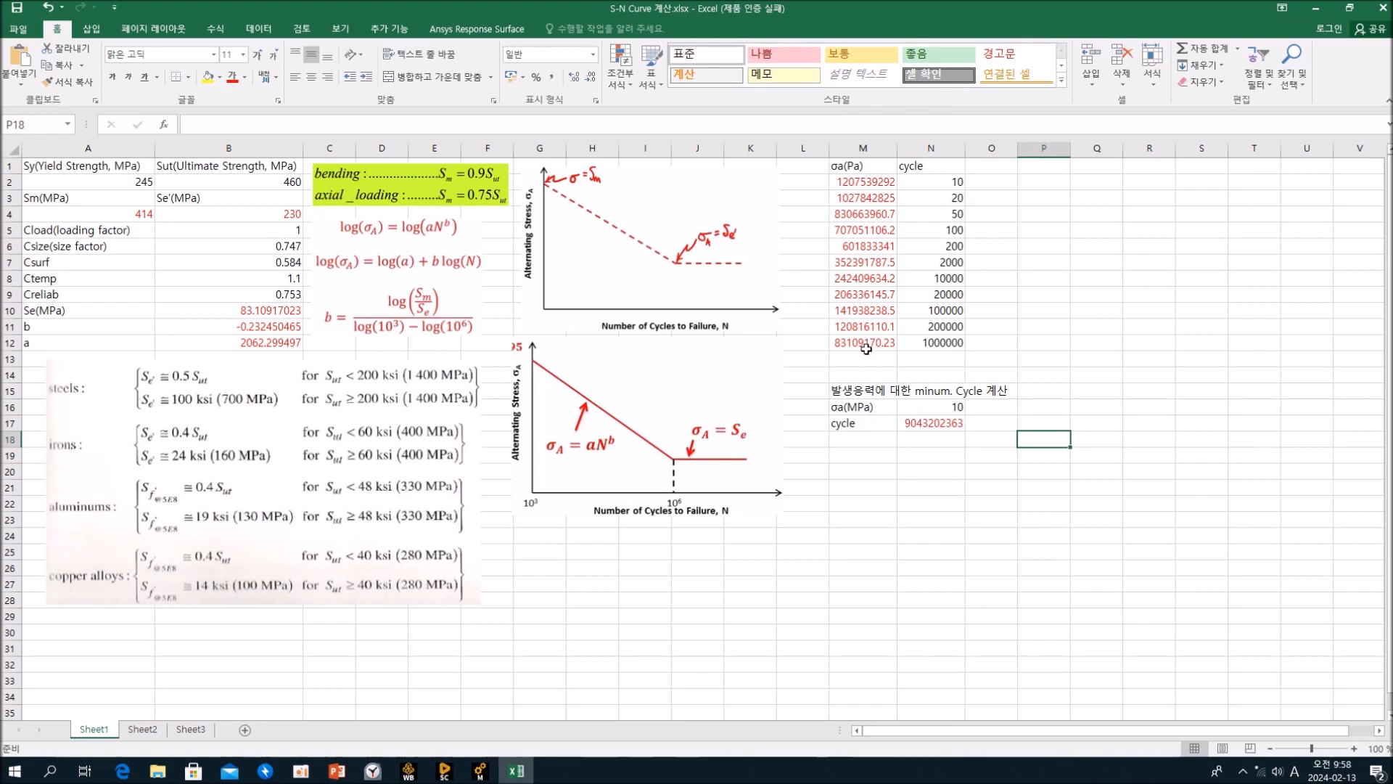
# Step: Try a stress σa of 83 MPa in the minimum cycle calculation
pyautogui.click(938, 412)
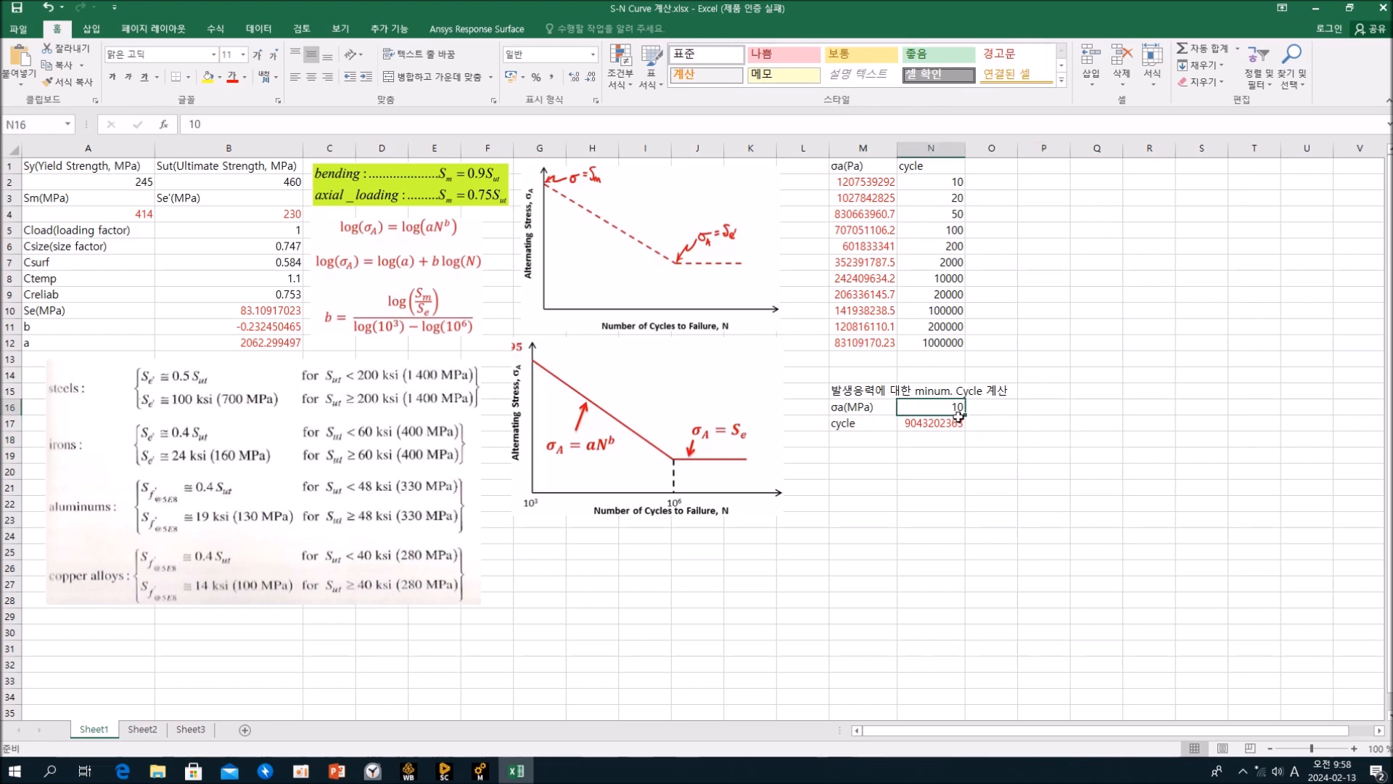
pyautogui.write('83')
pyautogui.press('Return')
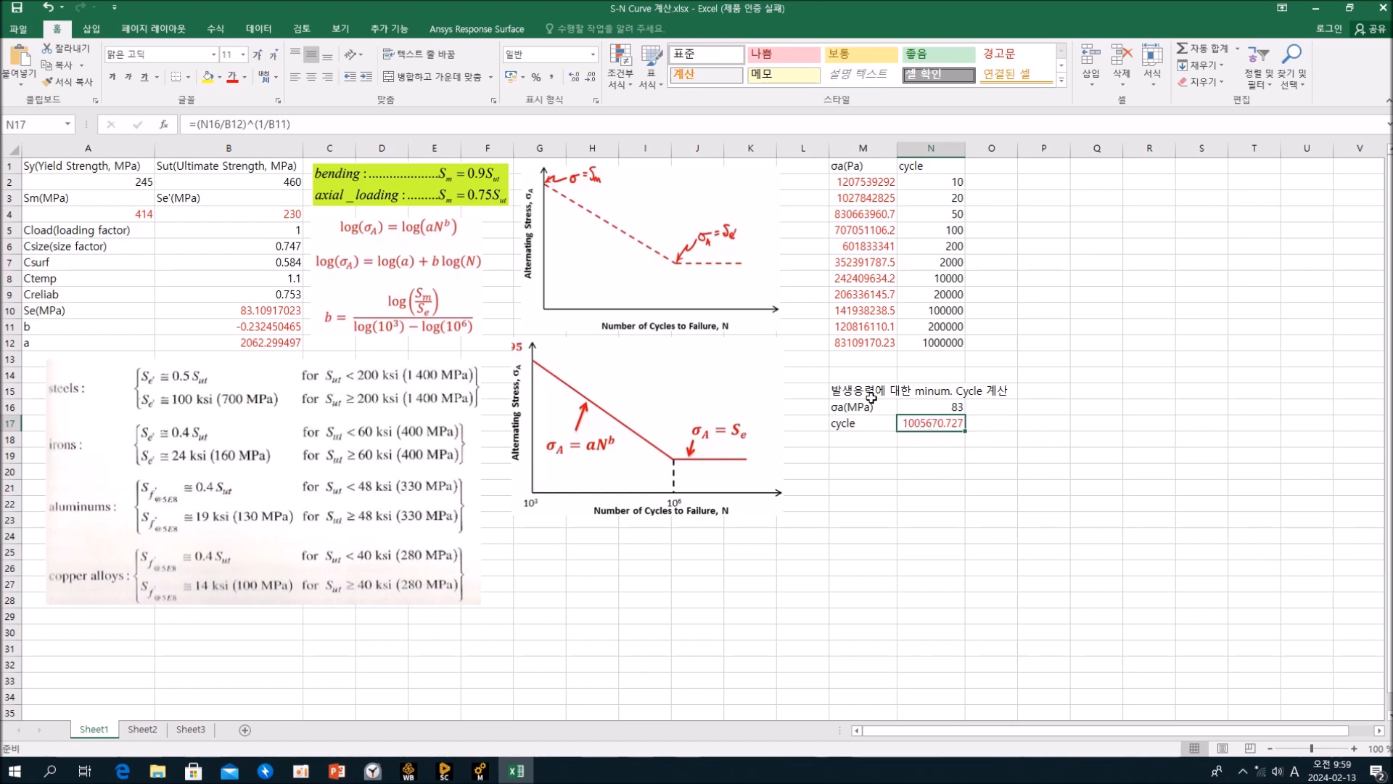
# Step: Enter the table's final stress value, 83109170.23, unconverted as σa in the minimum cycle calculation
pyautogui.click(937, 408)
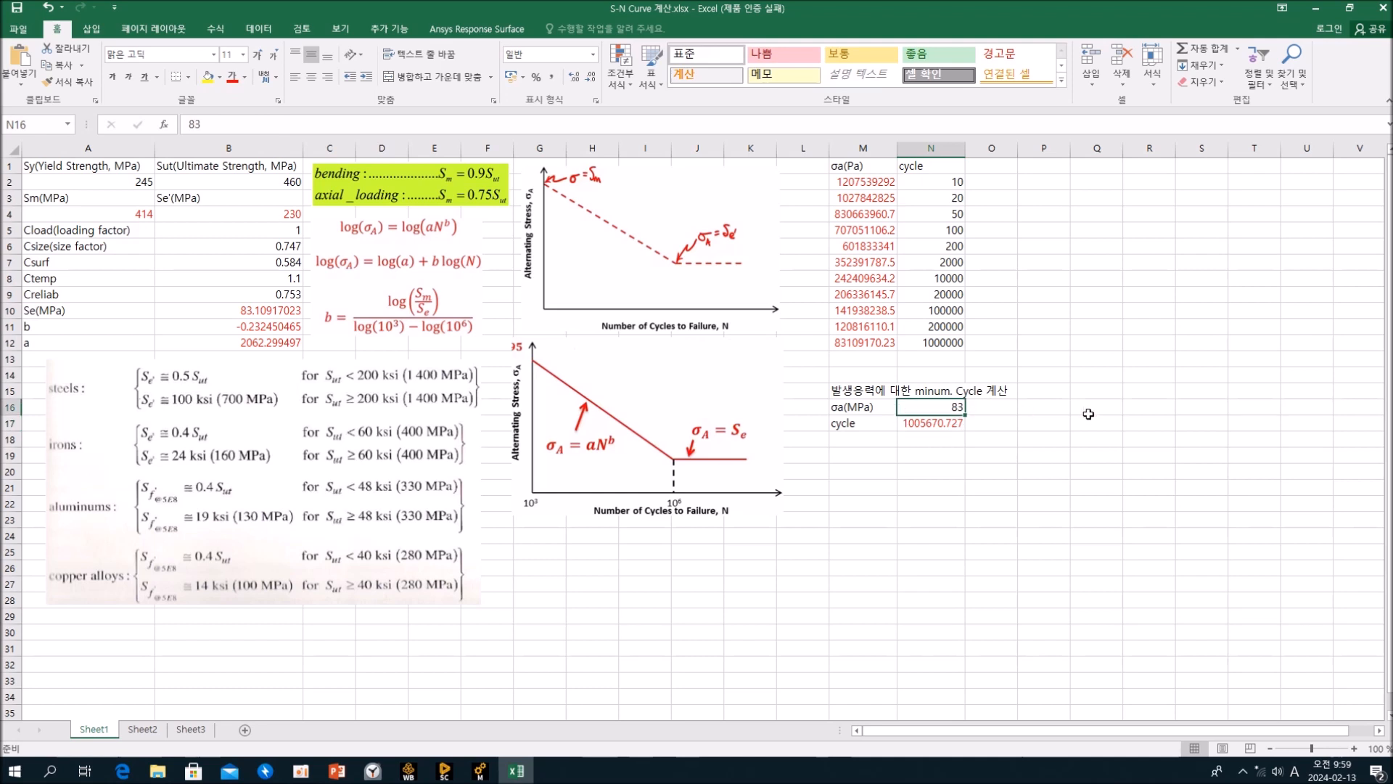
pyautogui.write('83')
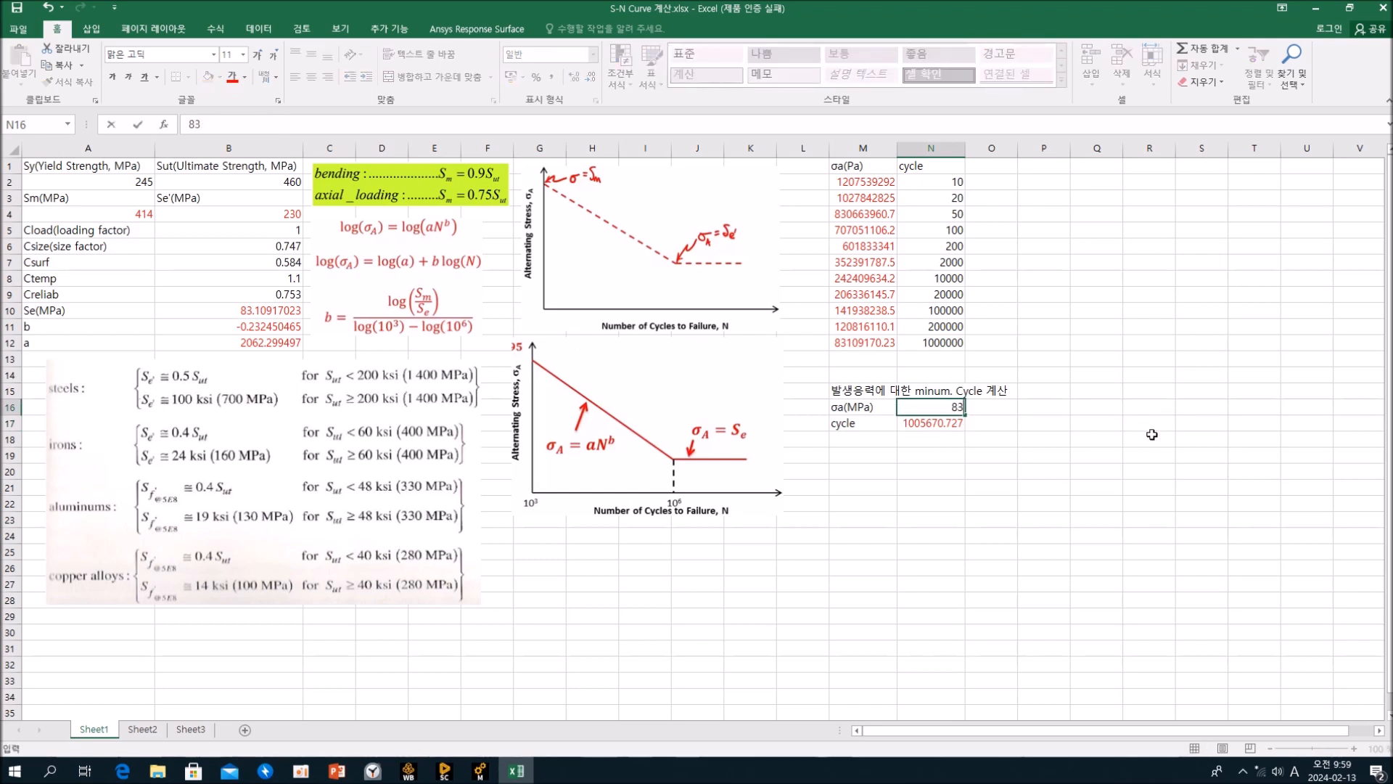
pyautogui.write('109170.23')
pyautogui.press('Return')
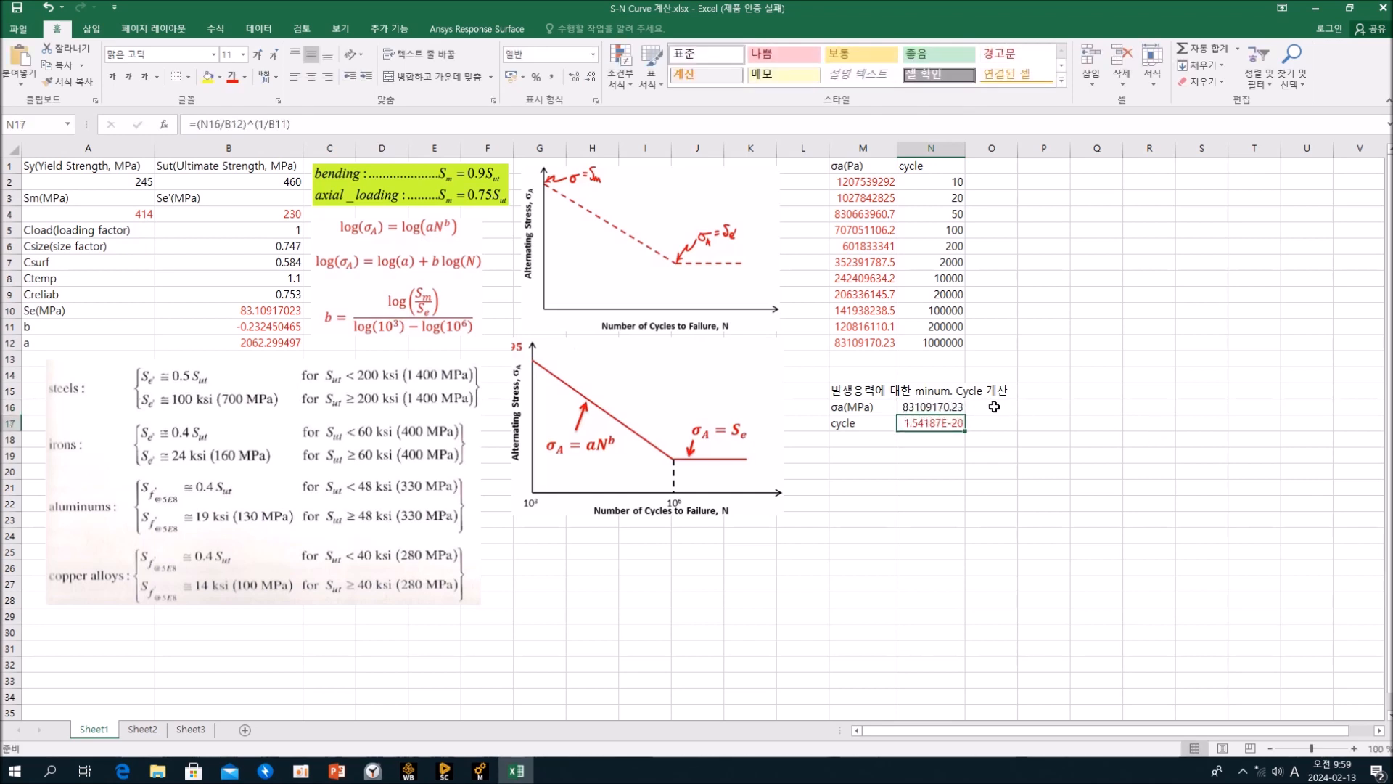
# Step: Set the stress σa in the minimum cycle calculation to 83.10917023 MPa
pyautogui.click(918, 406)
pyautogui.write('83.1')
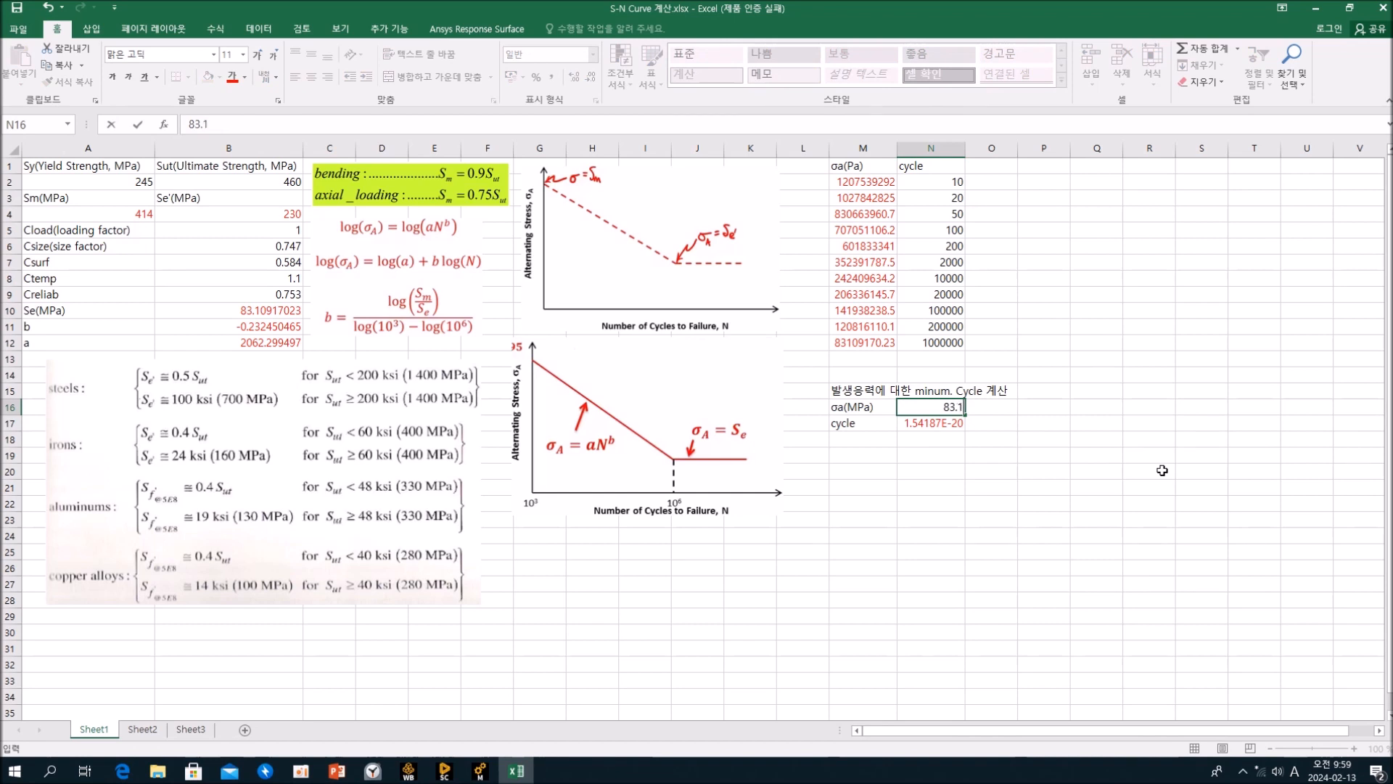
pyautogui.write('0917023')
pyautogui.press('Return')
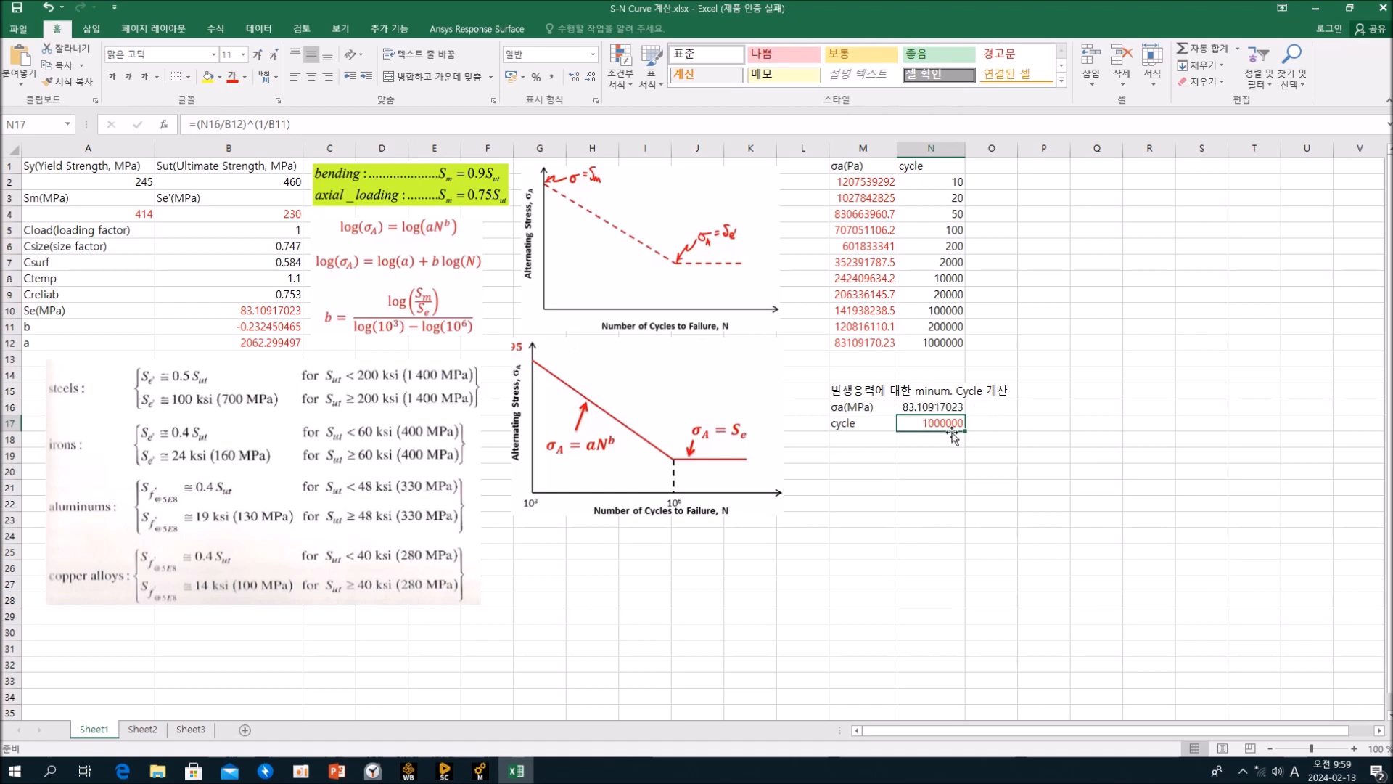
# Step: Review the σa column of the S-N table, highlighting its stress values
pyautogui.click(951, 465)
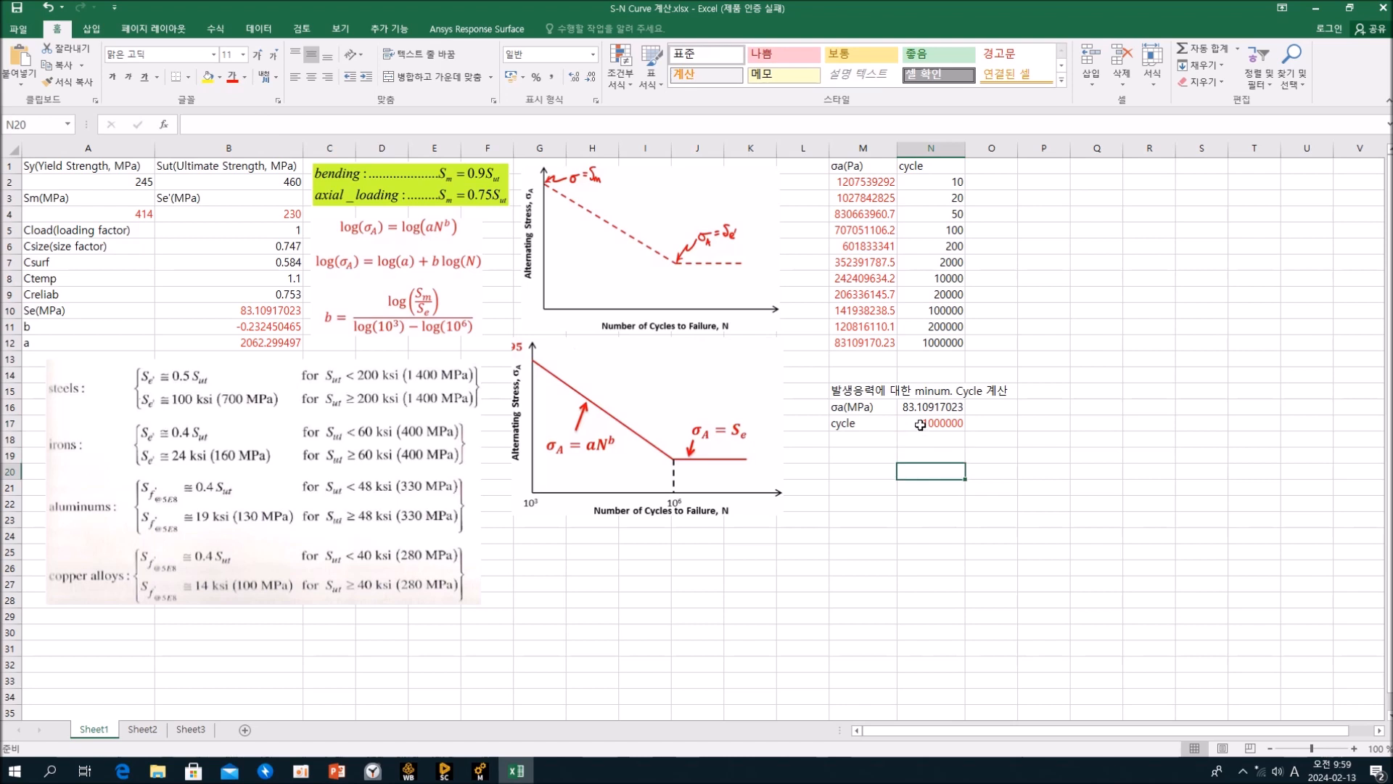
pyautogui.press('Down')
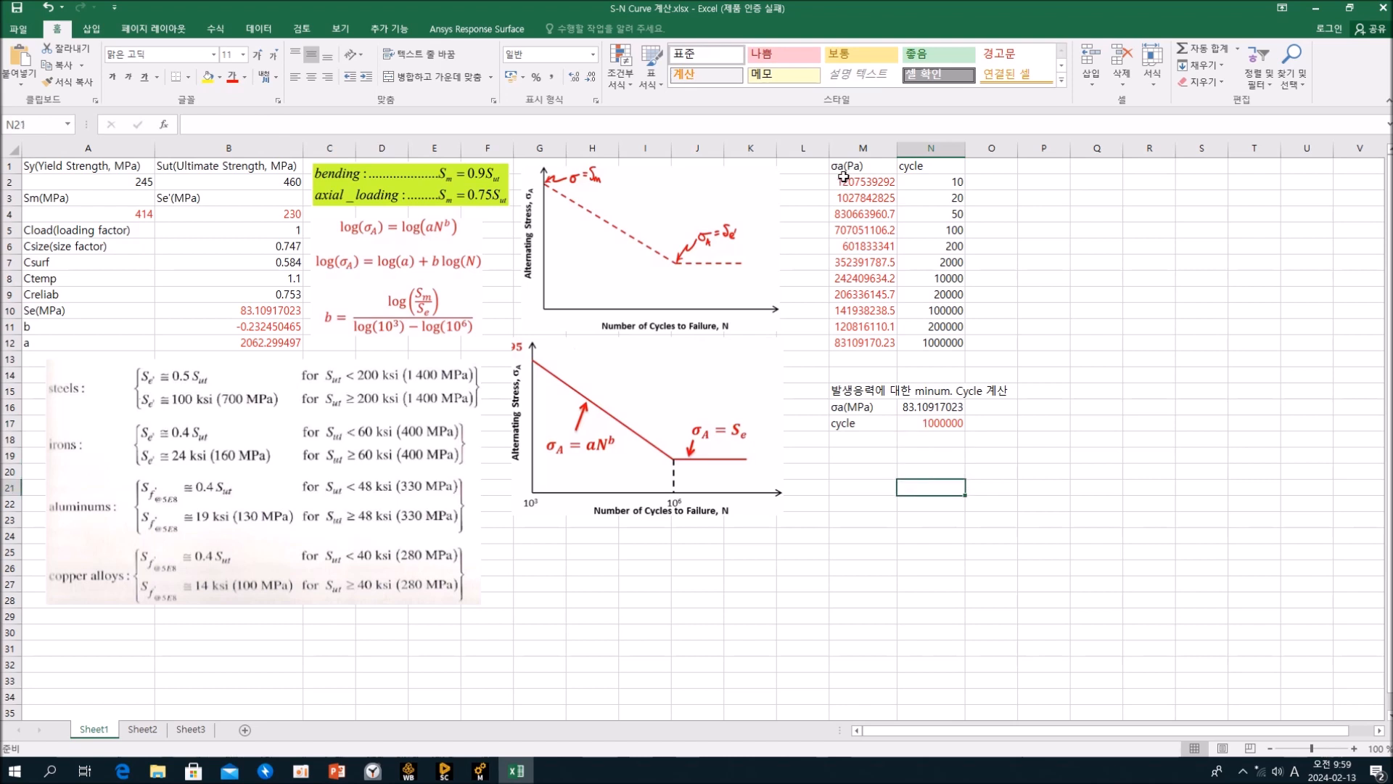
pyautogui.moveTo(847, 172); pyautogui.dragTo(868, 325)
pyautogui.click(1042, 275)
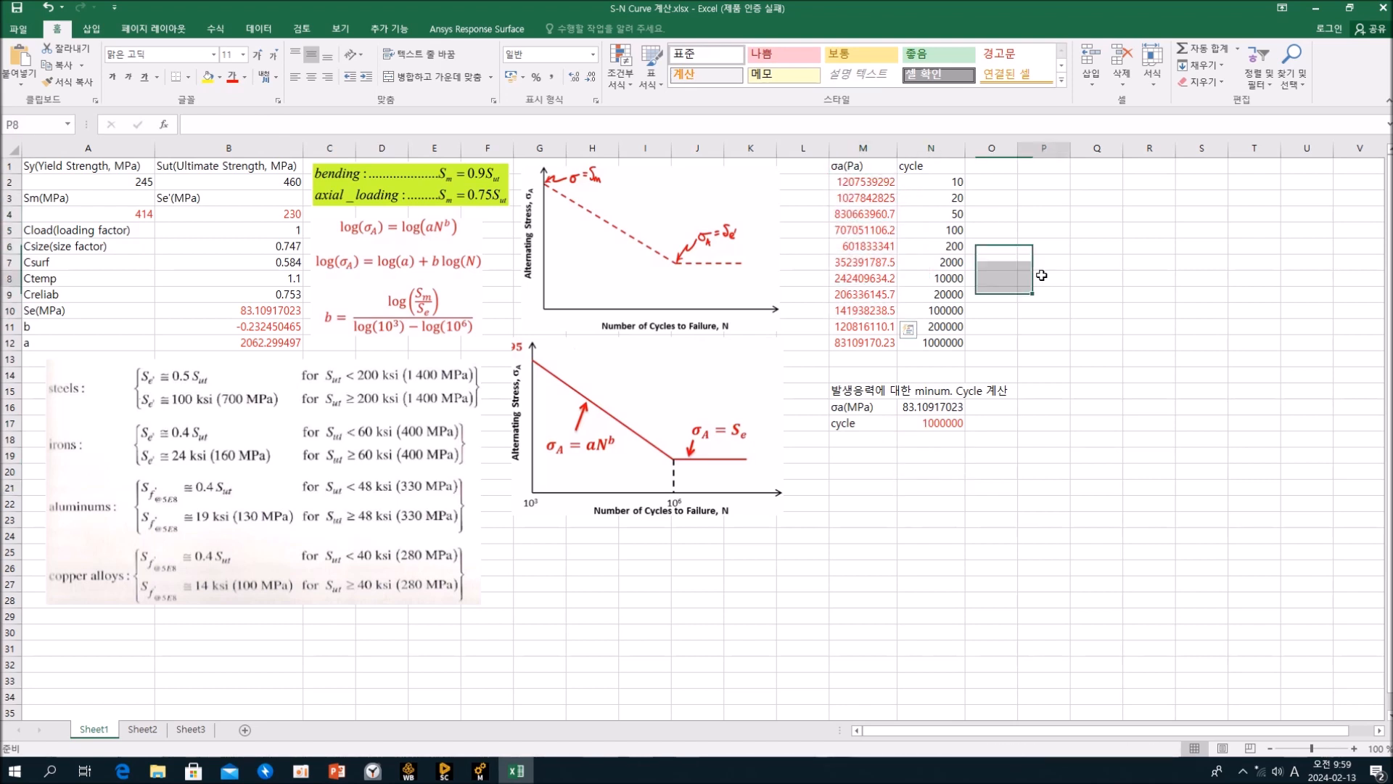
# Step: Switch to Ansys Workbench and examine the cycles and alternating stresses in Structural Steel's S-N curve table
pyautogui.click(480, 771)
pyautogui.click(480, 771)
pyautogui.click(408, 771)
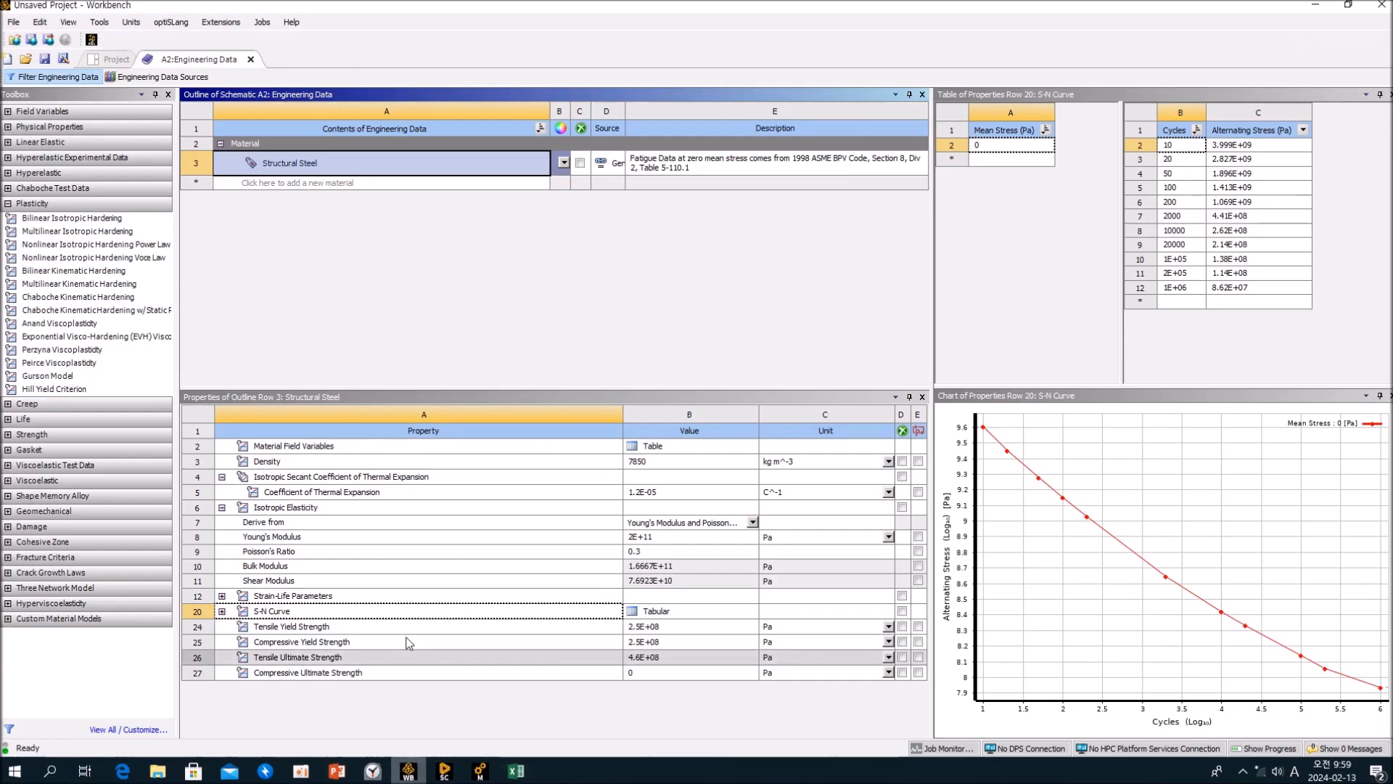
pyautogui.click(1190, 151)
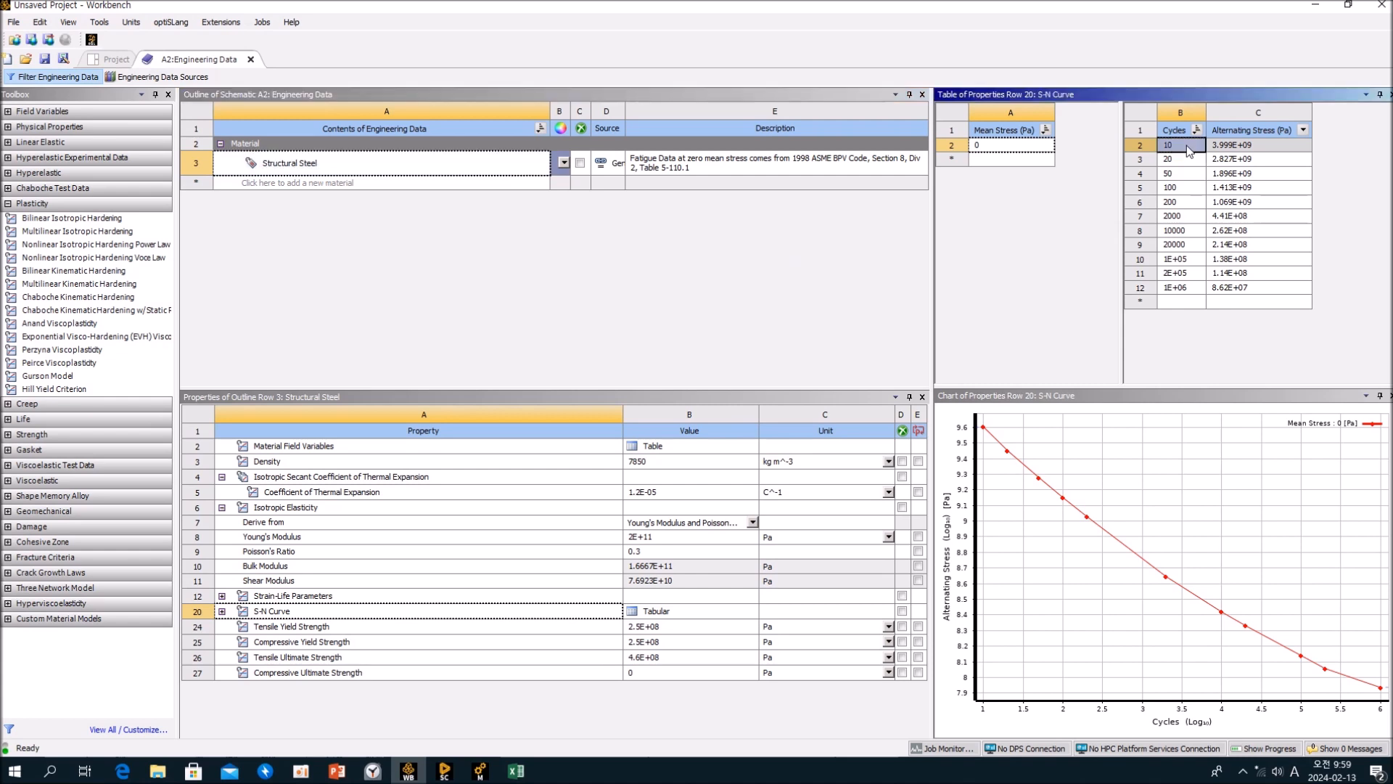
pyautogui.click(1250, 216)
pyautogui.click(1254, 288)
pyautogui.moveTo(991, 443)
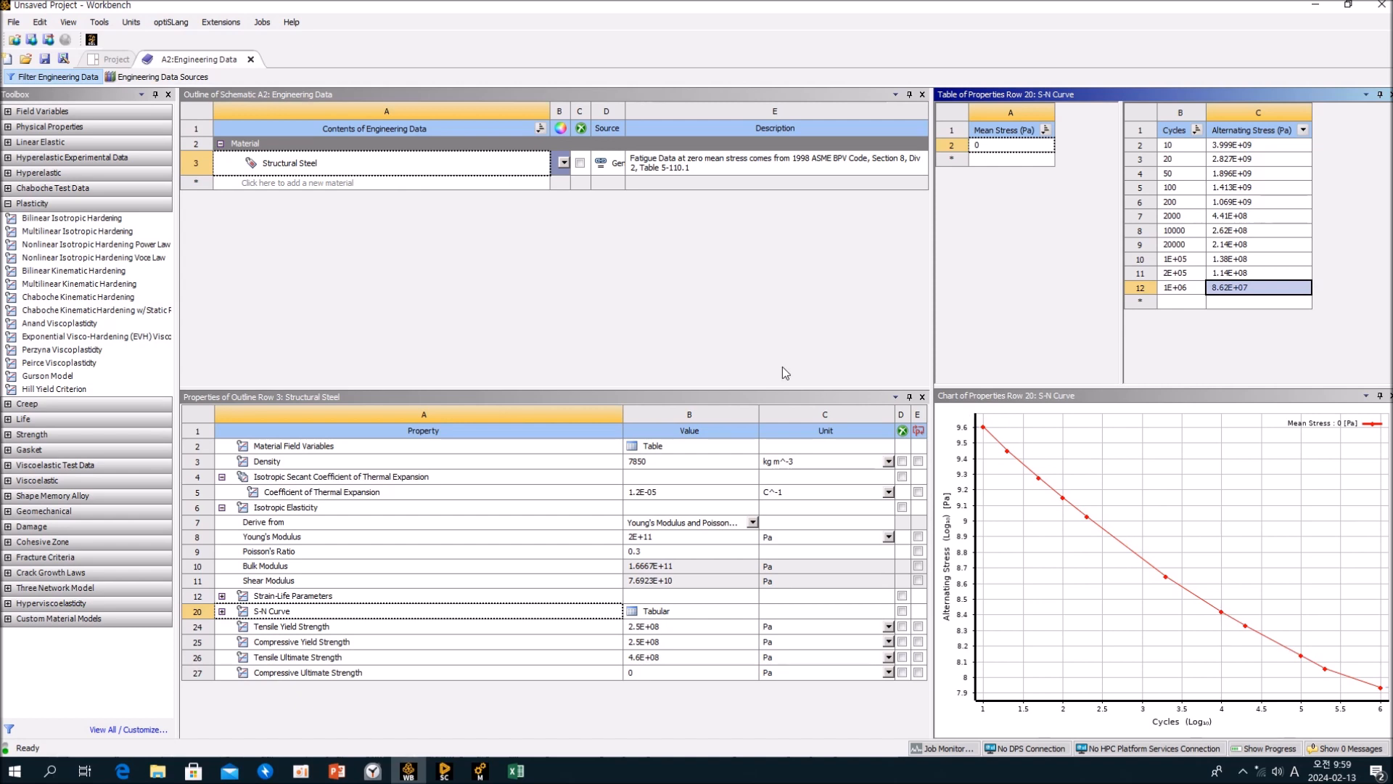
pyautogui.click(497, 302)
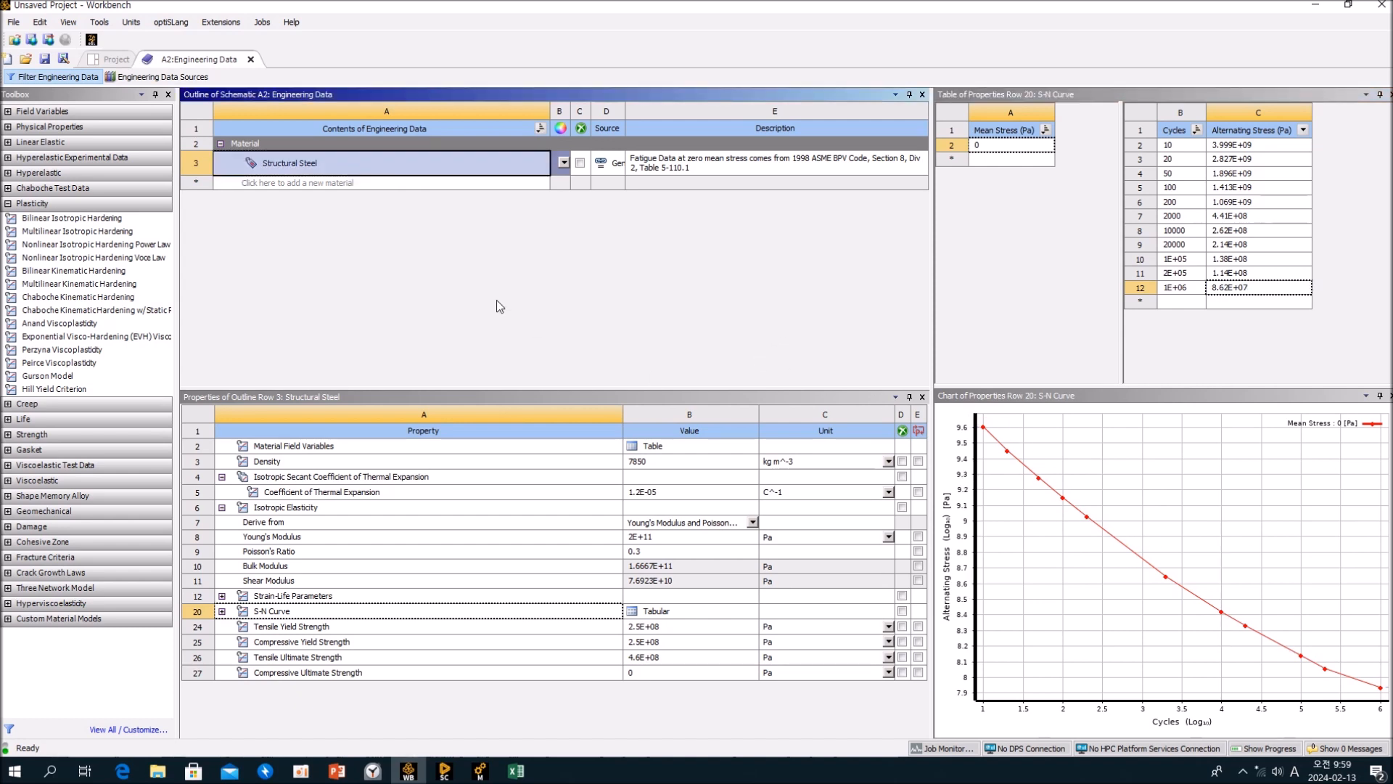
# Step: Close the Engineering Data of the Static Structural system and switch to its geometry in SpaceClaim
pyautogui.click(251, 60)
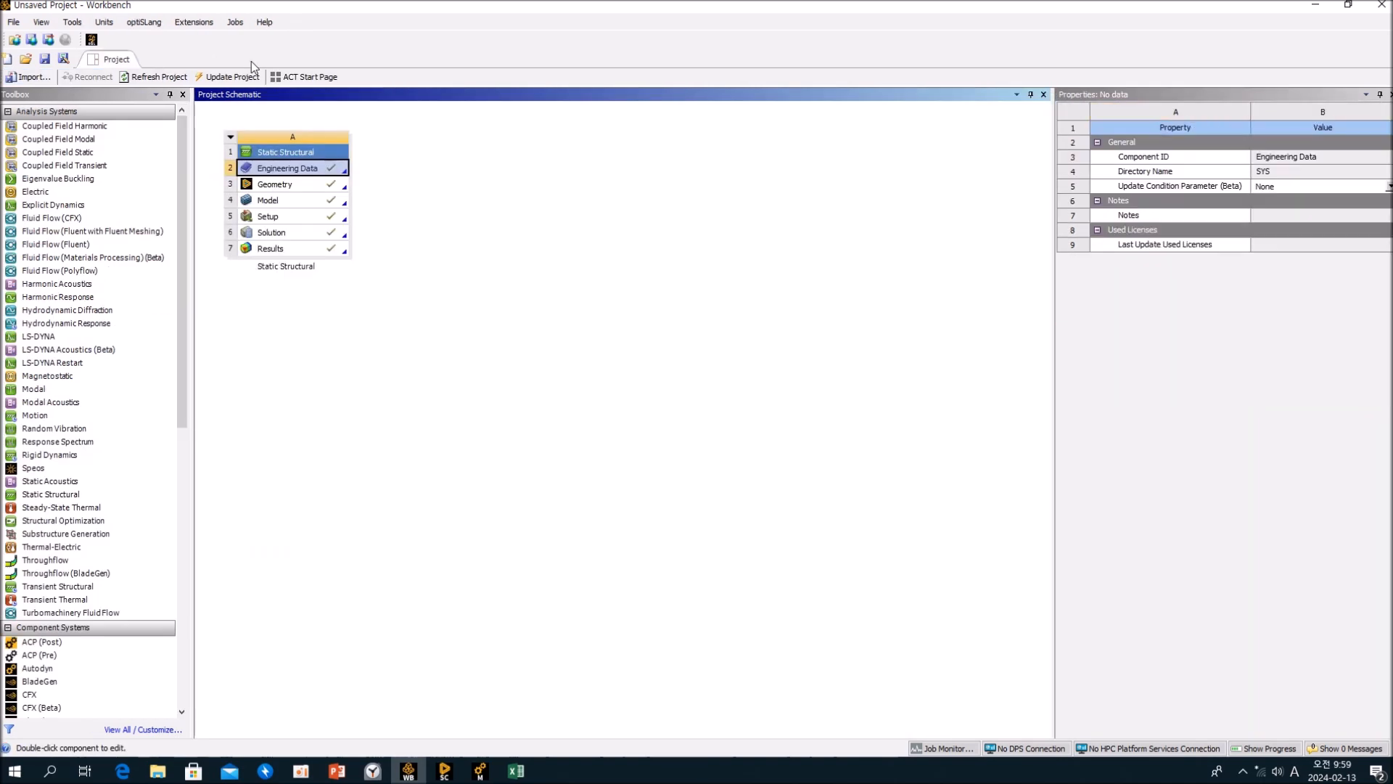
pyautogui.click(472, 375)
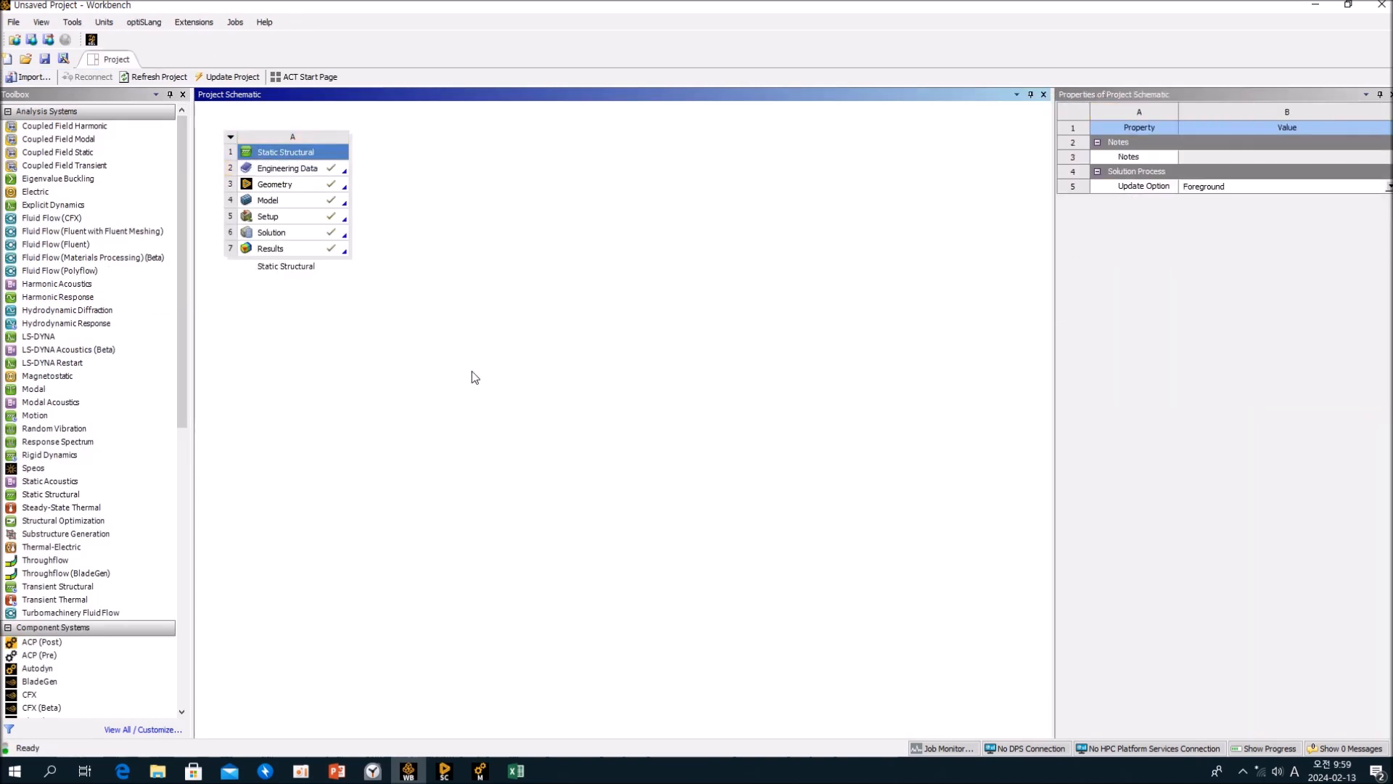
pyautogui.click(445, 773)
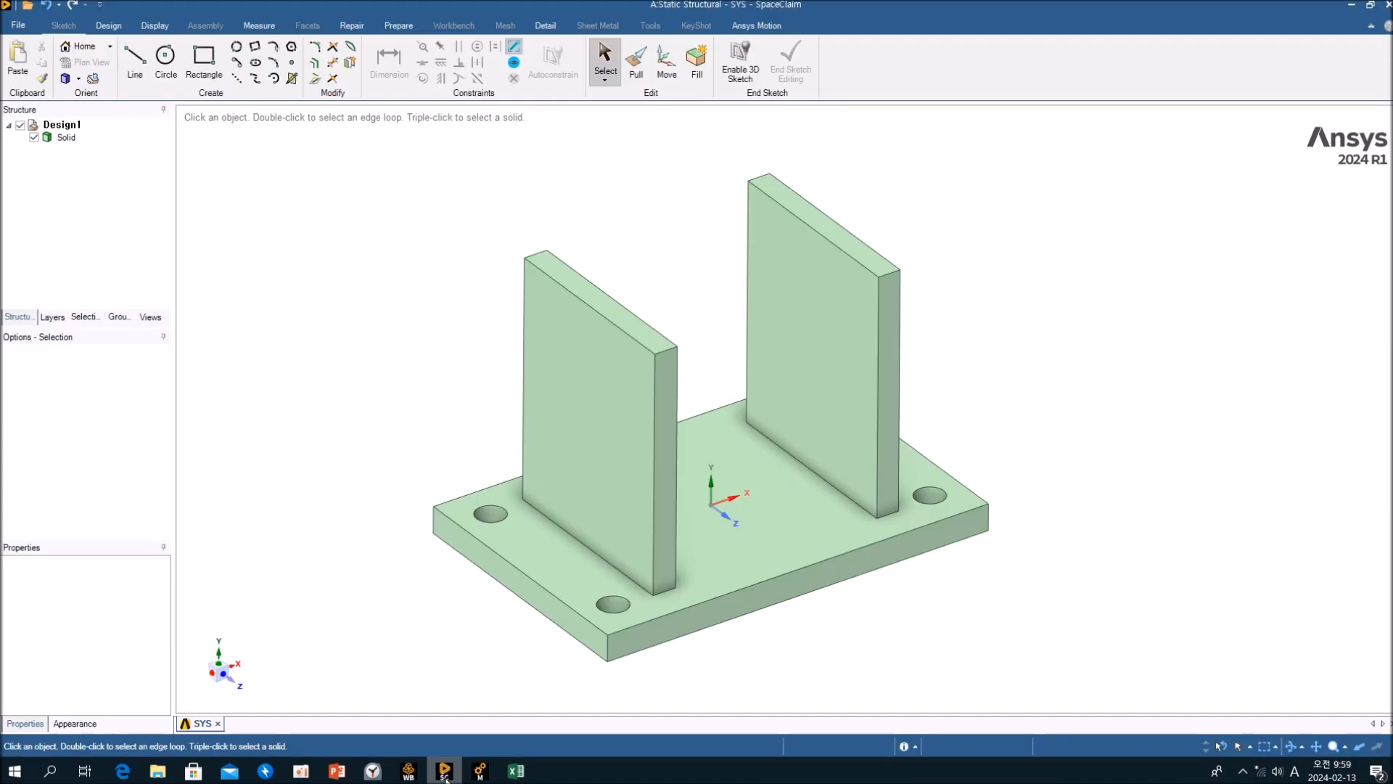
# Step: Examine the bracket's two upright plates and its base plate from several angles
pyautogui.moveTo(473, 438); pyautogui.dragTo(516, 444, button='middle')
pyautogui.click(596, 414)
pyautogui.scroll(-1, 595, 401)
pyautogui.moveTo(597, 414)
pyautogui.keyDown('ctrl'); pyautogui.mouseDown(button='middle')
pyautogui.moveTo(593, 364)
pyautogui.moveTo(595, 409)
pyautogui.mouseUp(button='middle'); pyautogui.keyUp('ctrl')
pyautogui.scroll(3, 597, 402)
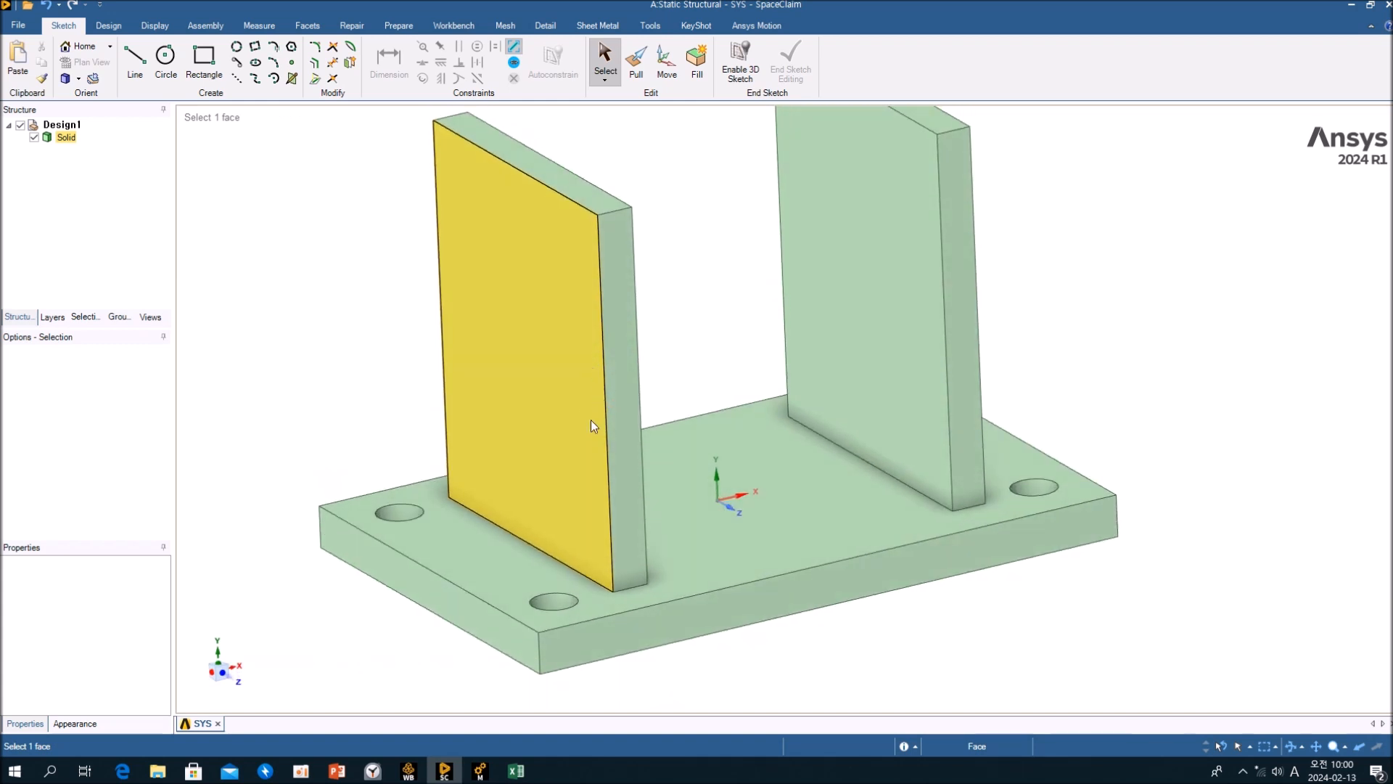
pyautogui.scroll(-3, 595, 411)
pyautogui.moveTo(629, 456); pyautogui.dragTo(630, 510, button='middle')
pyautogui.scroll(4, 485, 502)
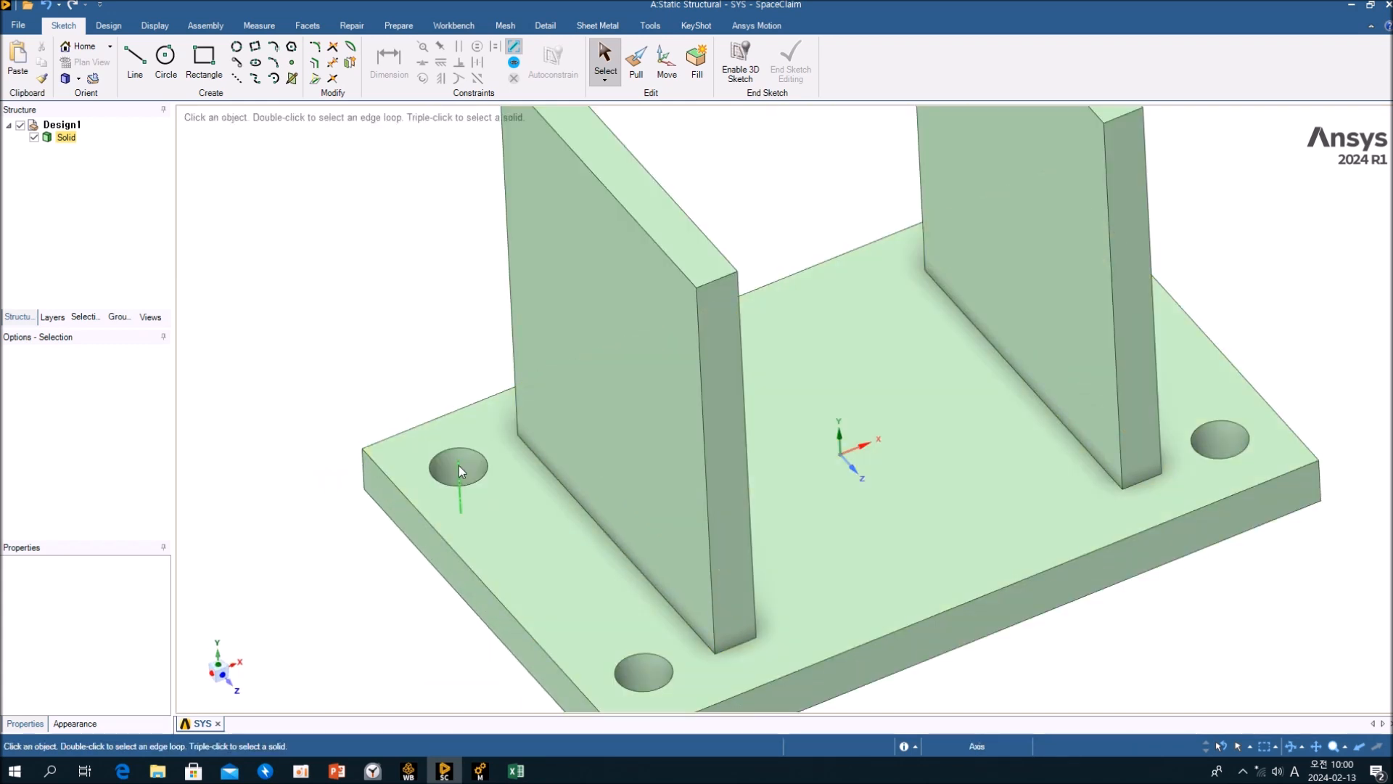
# Step: Highlight the cylindrical faces of the mounting holes in the base plate
pyautogui.click(463, 463)
pyautogui.keyDown('ctrl'); pyautogui.click(652, 680); pyautogui.keyUp('ctrl')
pyautogui.keyDown('ctrl'); pyautogui.moveTo(840, 472); pyautogui.dragTo(804, 465, button='middle'); pyautogui.keyUp('ctrl')
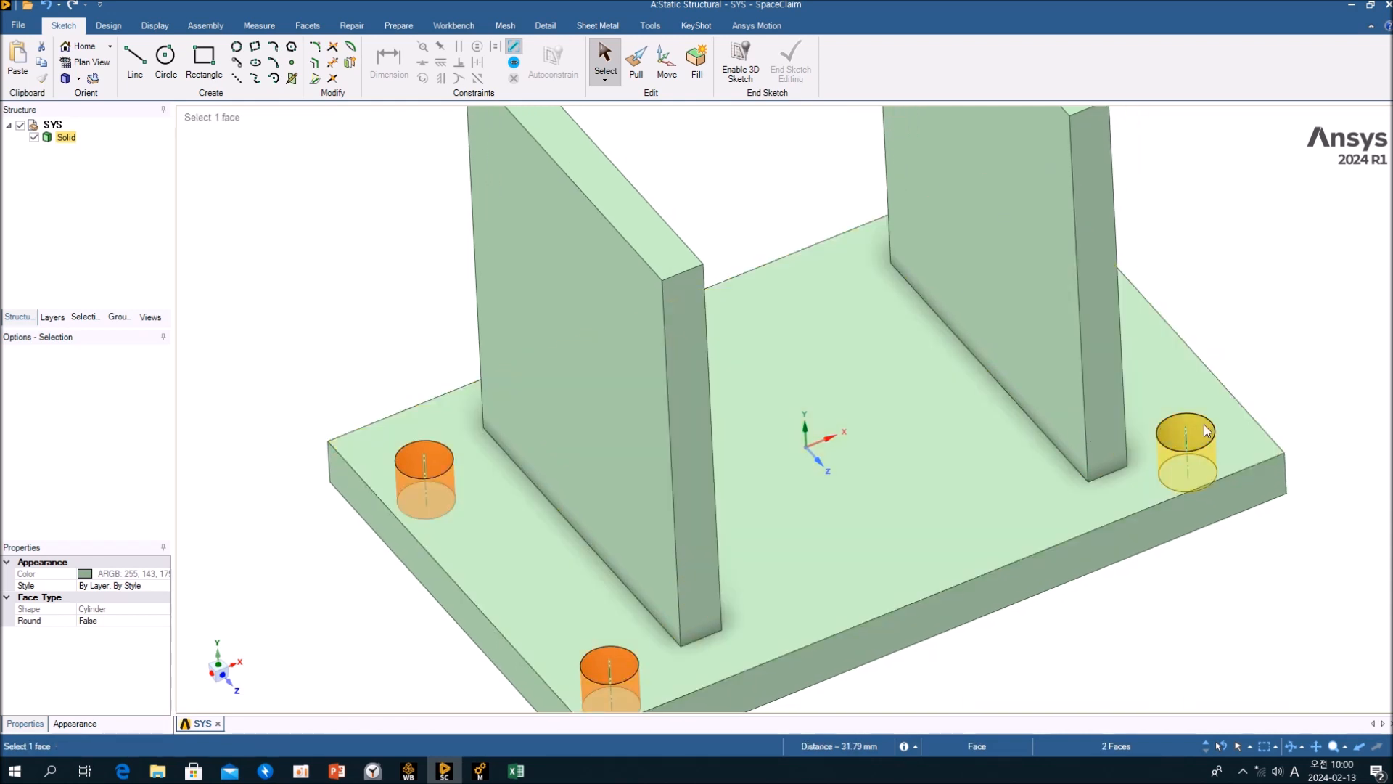
pyautogui.click(1206, 433)
# Step: Clear the hole selection and highlight the large outer face of the upright plate on the −X side
pyautogui.click(360, 260)
pyautogui.click(572, 315)
pyautogui.moveTo(572, 319); pyautogui.dragTo(502, 264, button='middle')
pyautogui.moveTo(601, 249); pyautogui.dragTo(798, 264, button='middle')
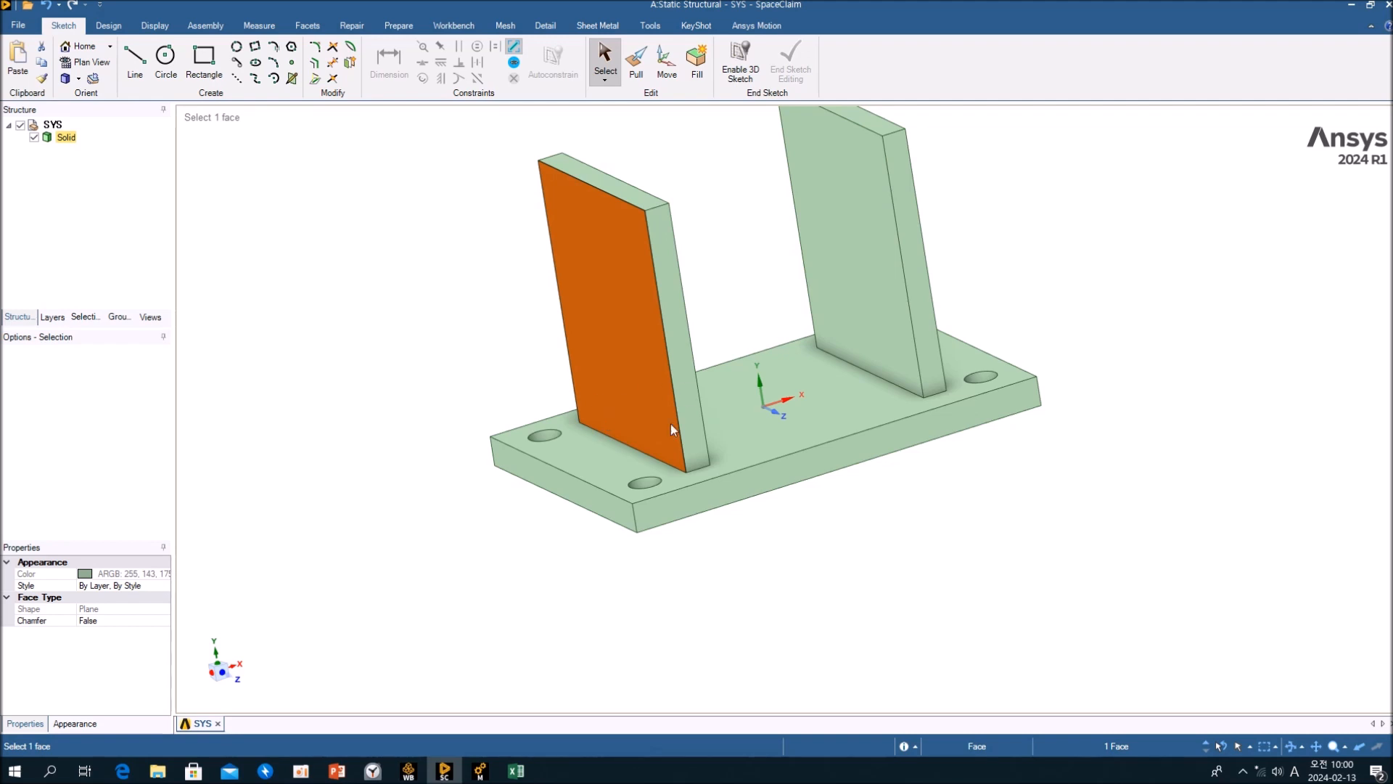
# Step: Clear the highlighted face in SpaceClaim, switch to the Static Structural model in Mechanical and show its geometry
pyautogui.moveTo(602, 320); pyautogui.dragTo(541, 281, button='middle')
pyautogui.scroll(1, 699, 257)
pyautogui.moveTo(715, 267); pyautogui.dragTo(807, 290, button='middle')
pyautogui.keyDown('ctrl'); pyautogui.moveTo(798, 280); pyautogui.dragTo(750, 295, button='middle'); pyautogui.keyUp('ctrl')
pyautogui.scroll(-2, 729, 312)
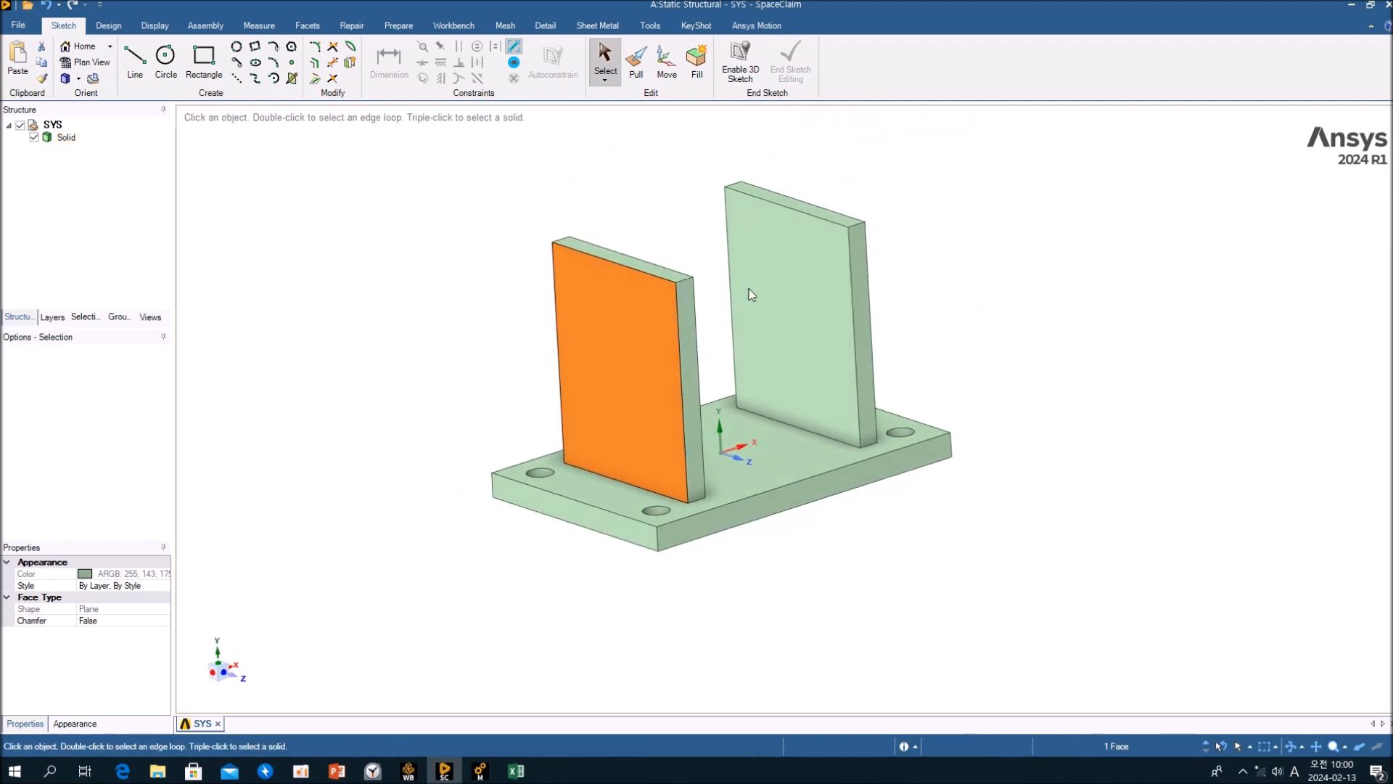
pyautogui.press('Escape')
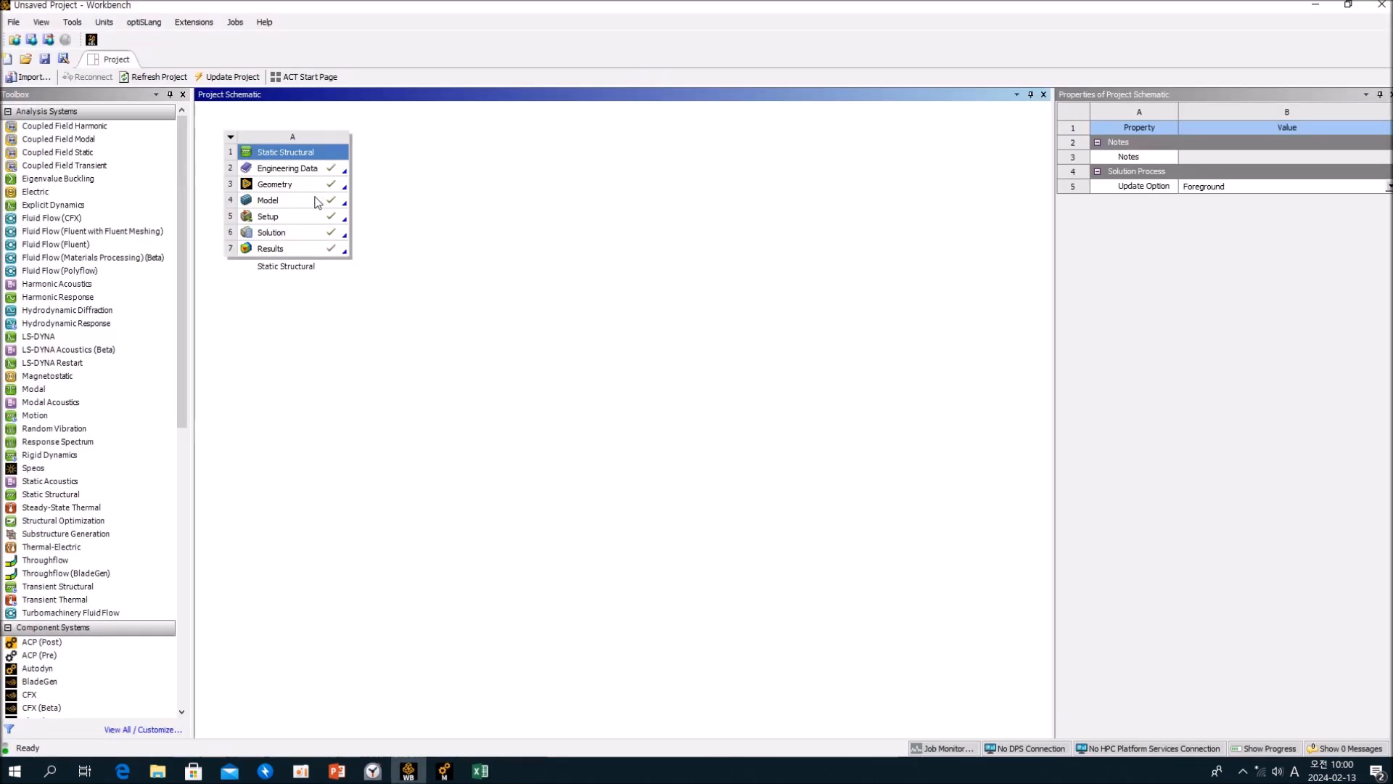
pyautogui.click(442, 772)
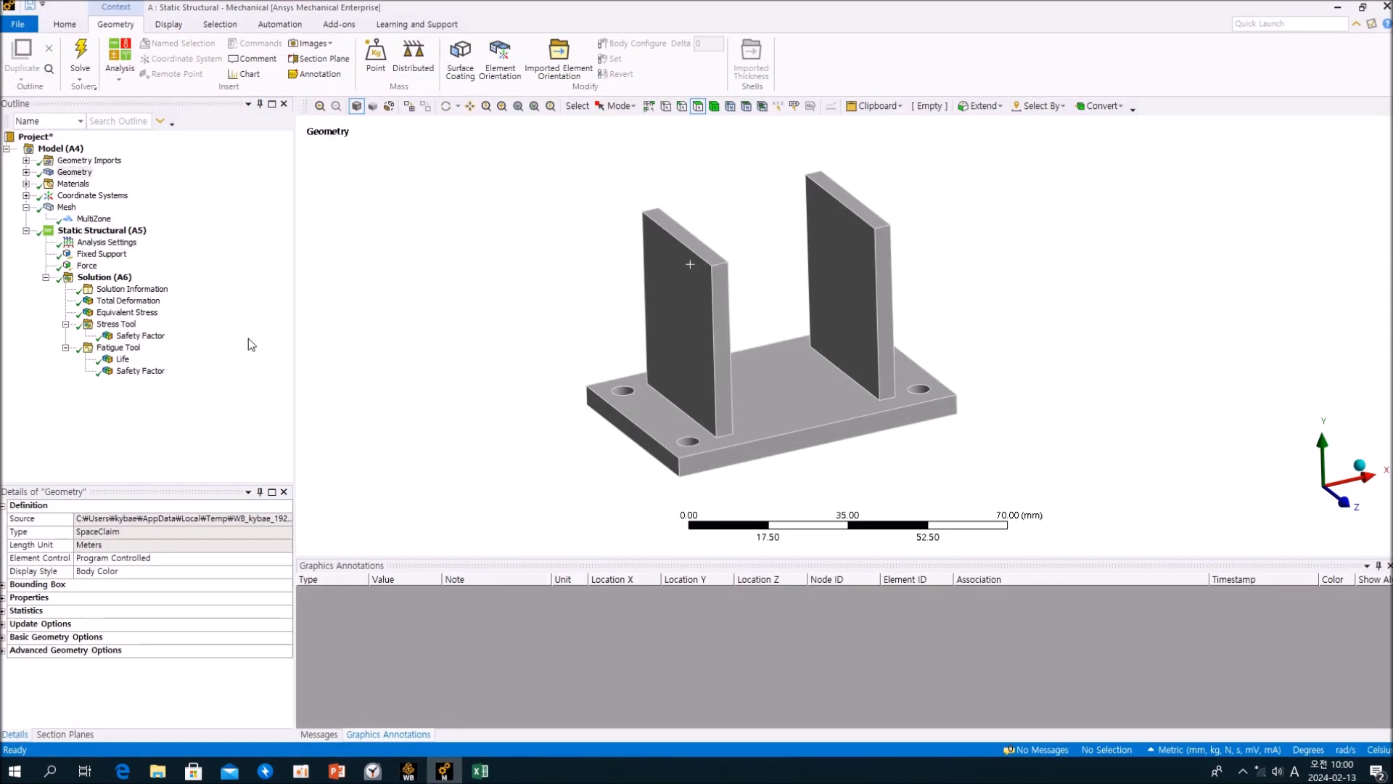
pyautogui.click(83, 176)
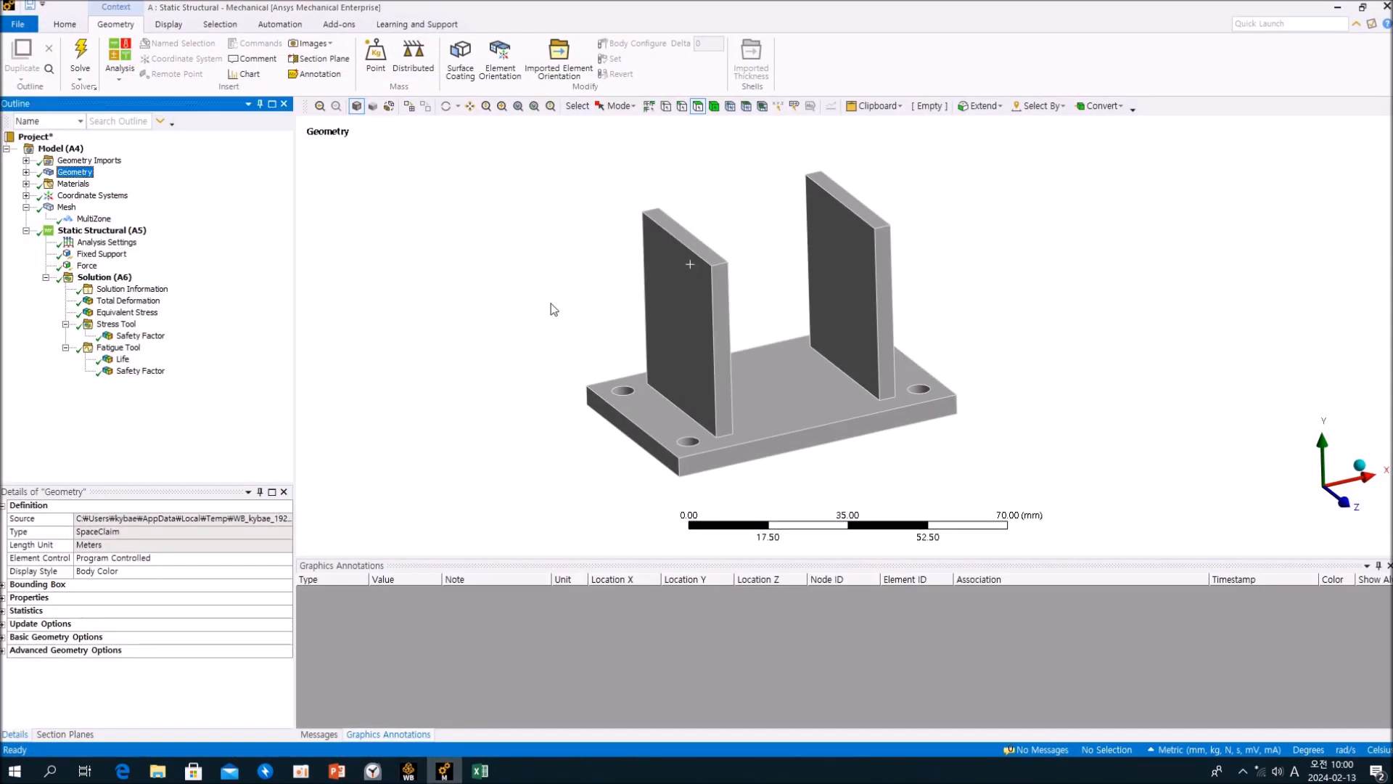
# Step: Delete the existing MultiZone method and generate the bracket's mesh with default settings
pyautogui.click(92, 219)
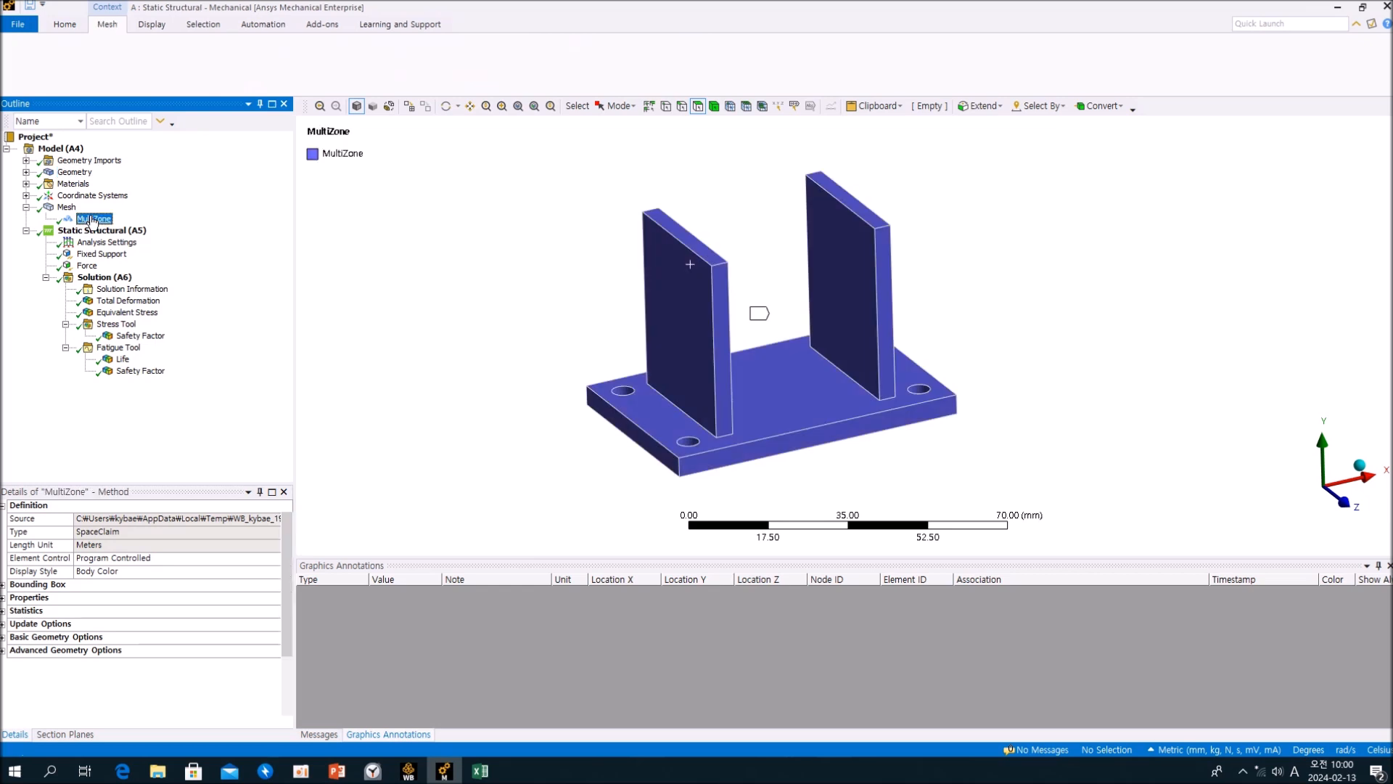
pyautogui.press('Delete')
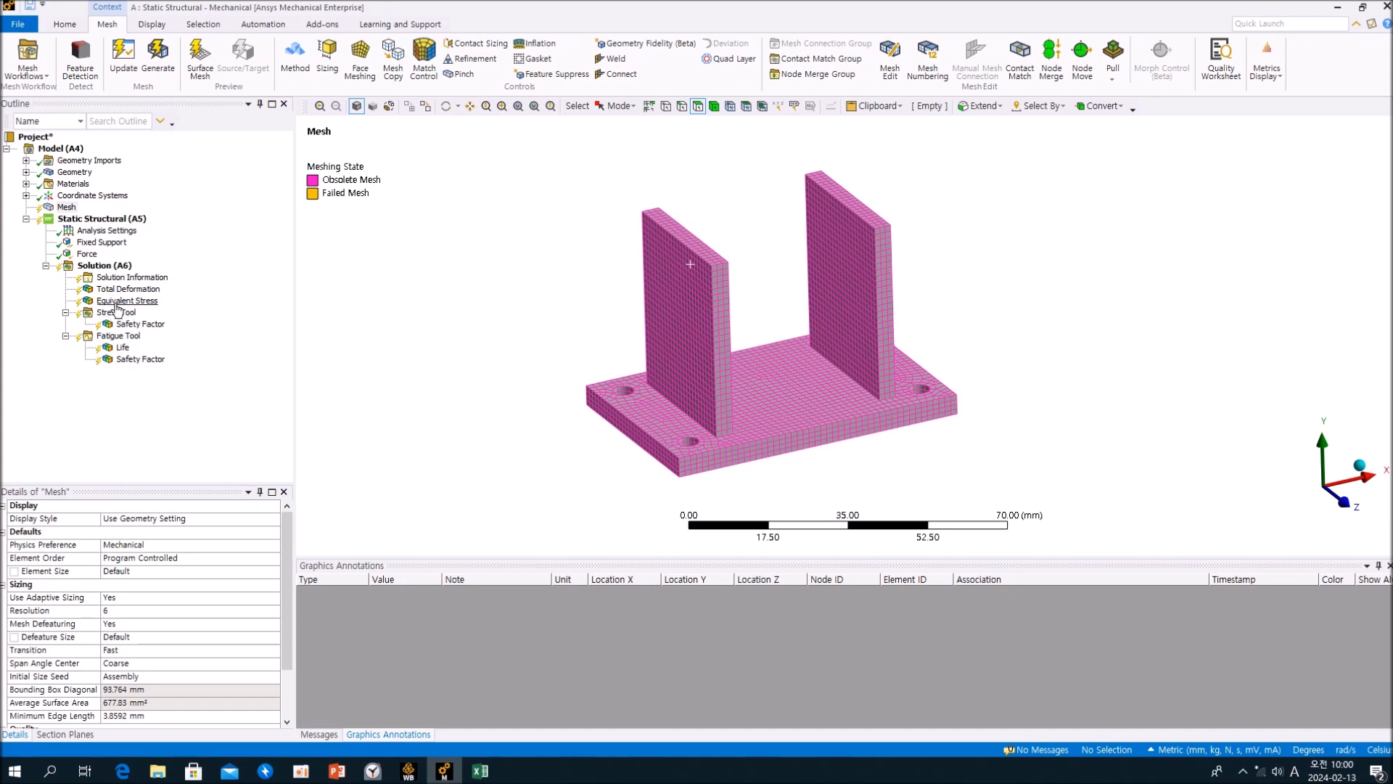
pyautogui.rightClick(65, 207)
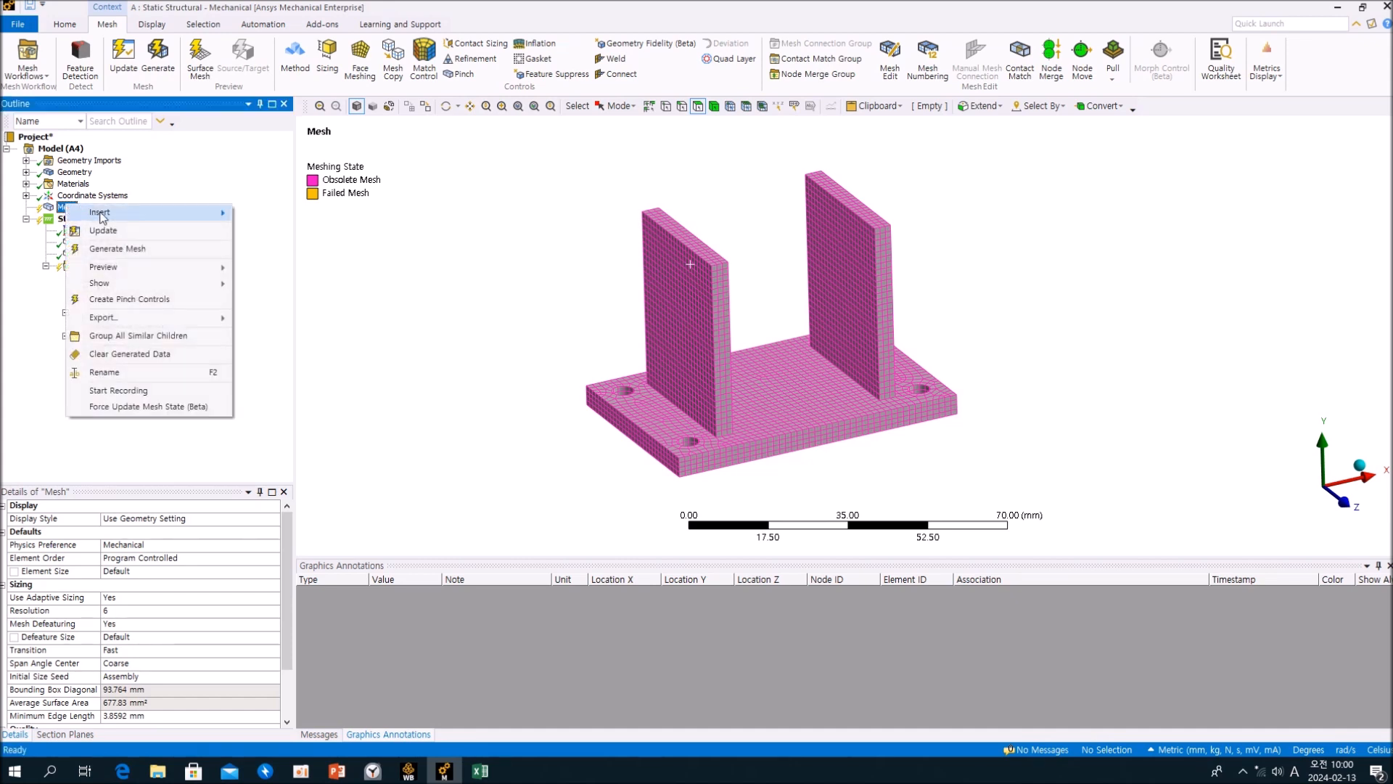
pyautogui.click(138, 244)
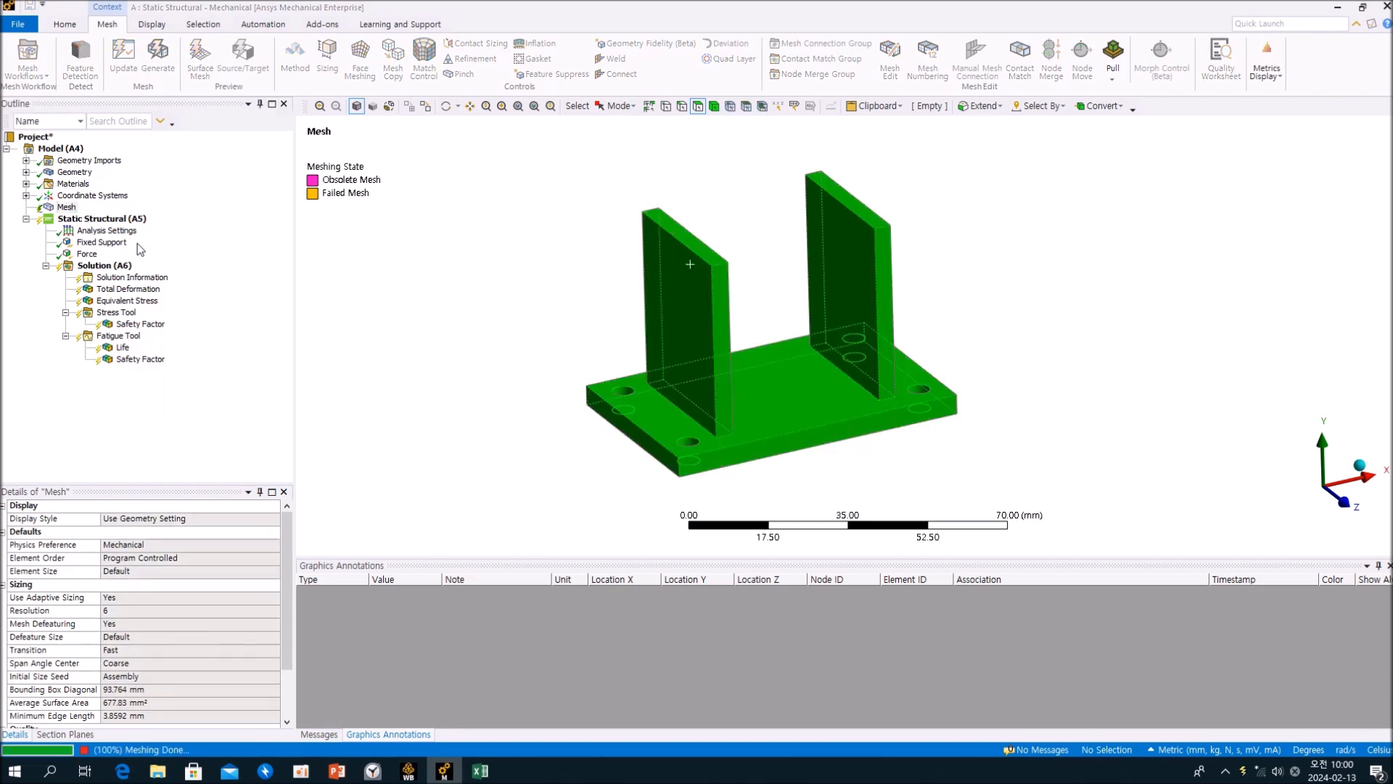
pyautogui.moveTo(662, 301); pyautogui.dragTo(690, 297, button='middle')
pyautogui.scroll(4, 684, 293)
pyautogui.scroll(-2, 691, 298)
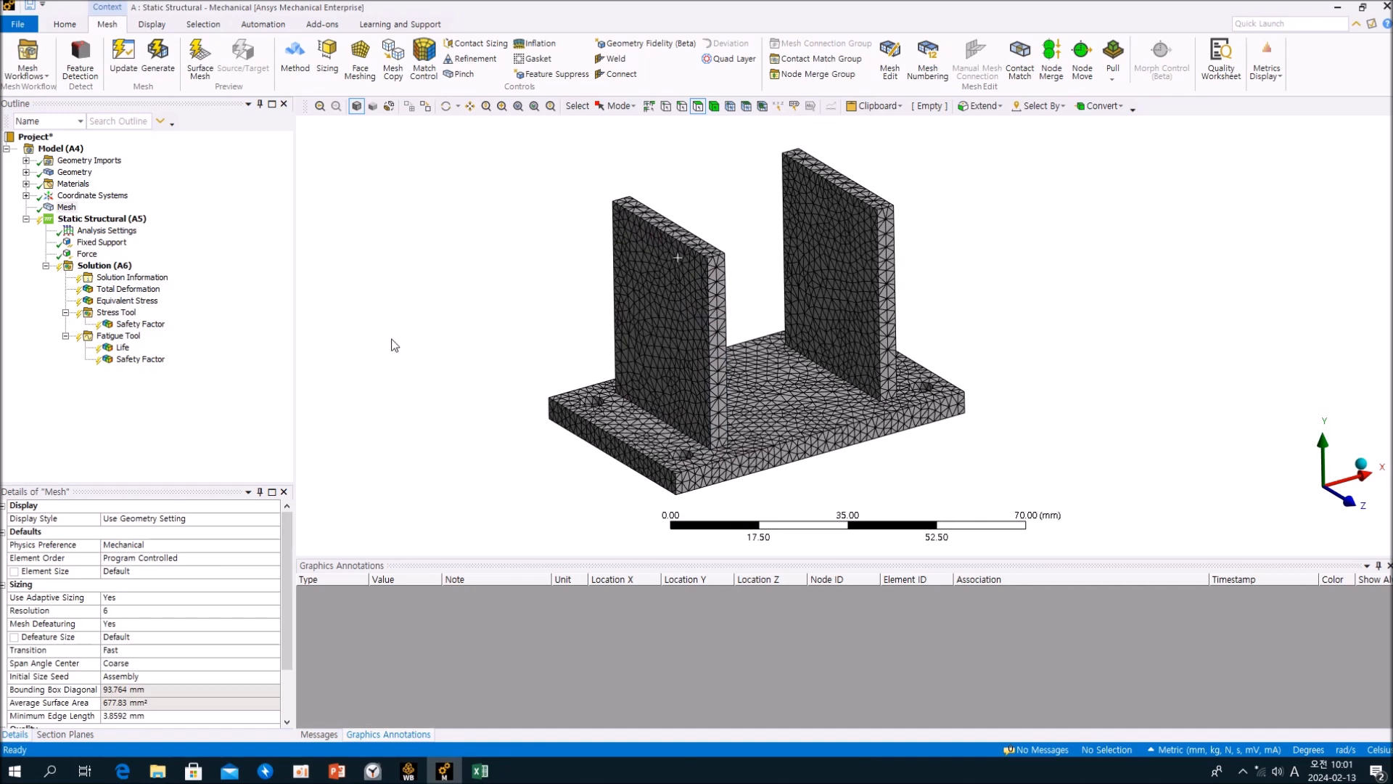
# Step: Add a mesh method scoped to the bracket body and set it to MultiZone
pyautogui.click(228, 412)
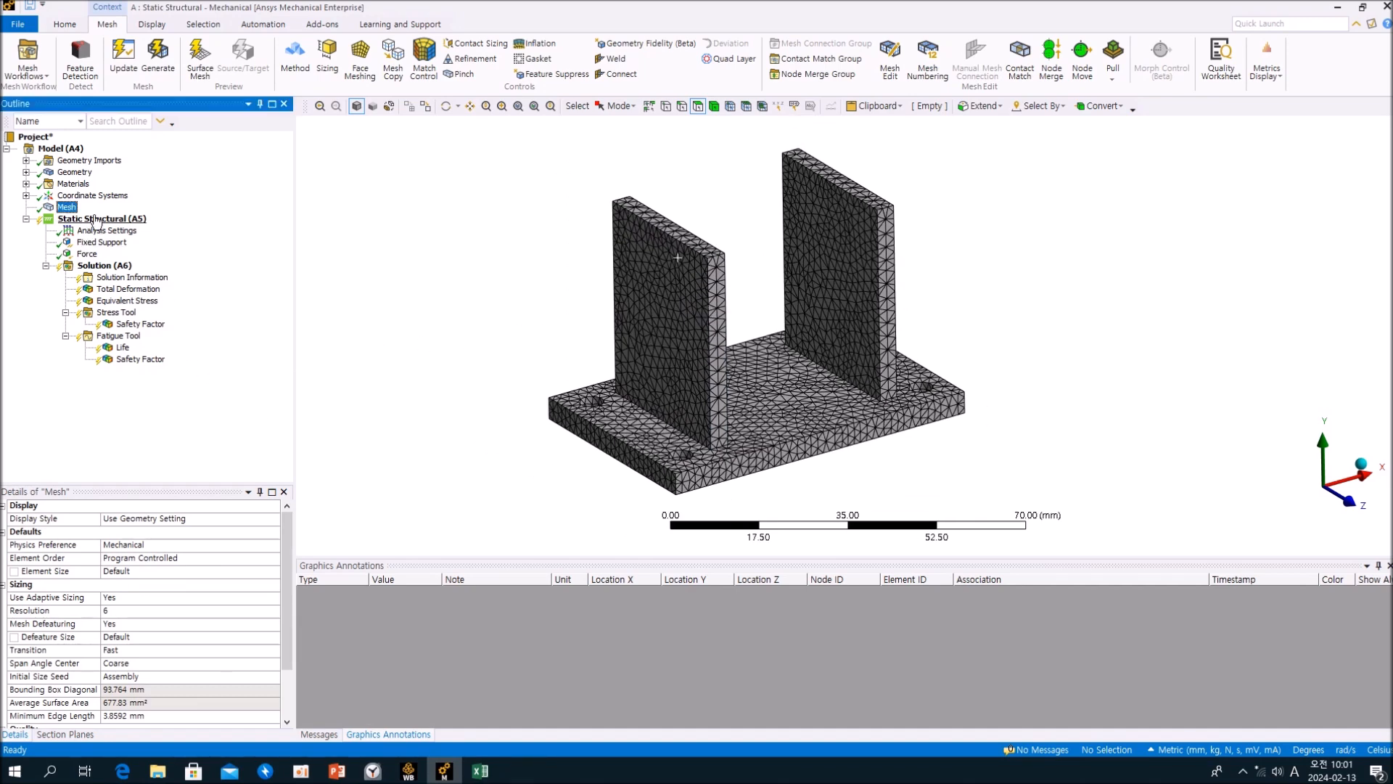
pyautogui.click(298, 58)
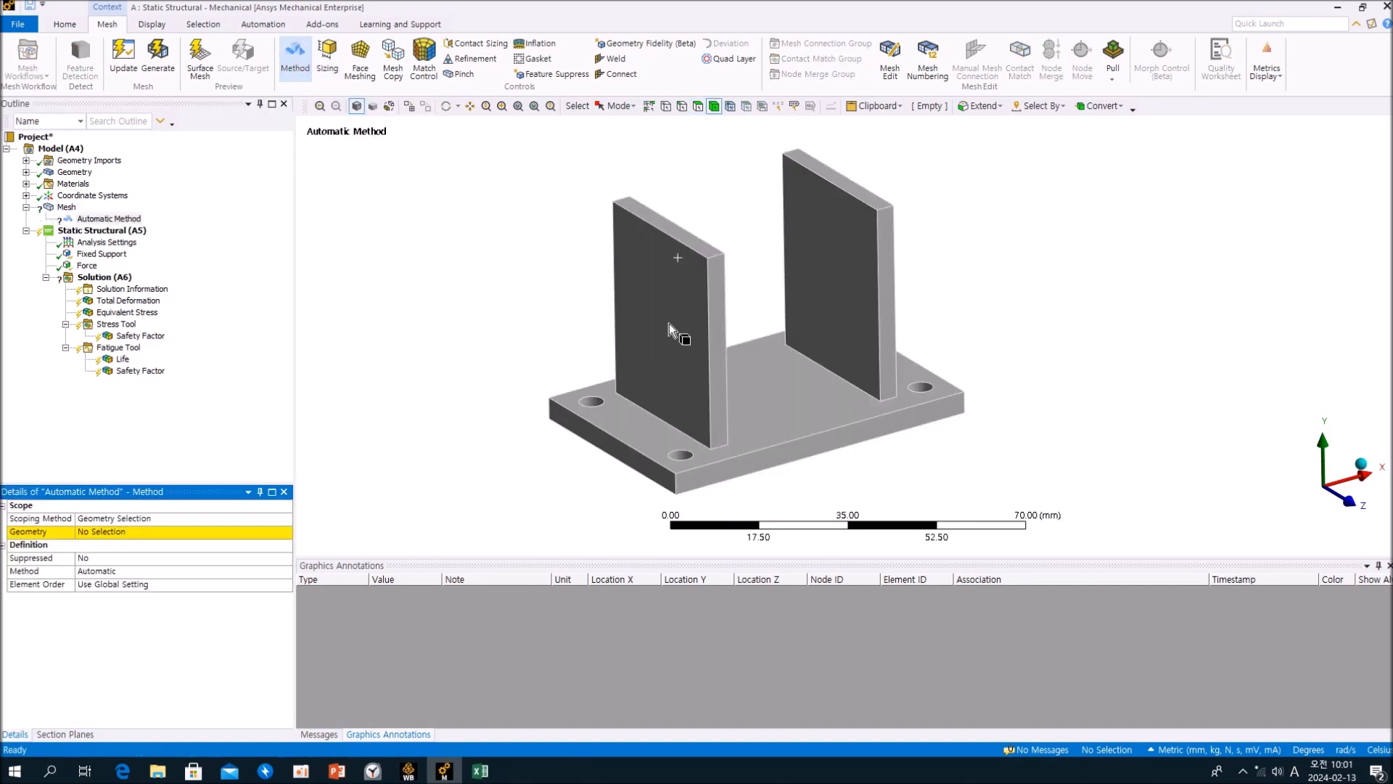
pyautogui.click(712, 306)
pyautogui.click(116, 532)
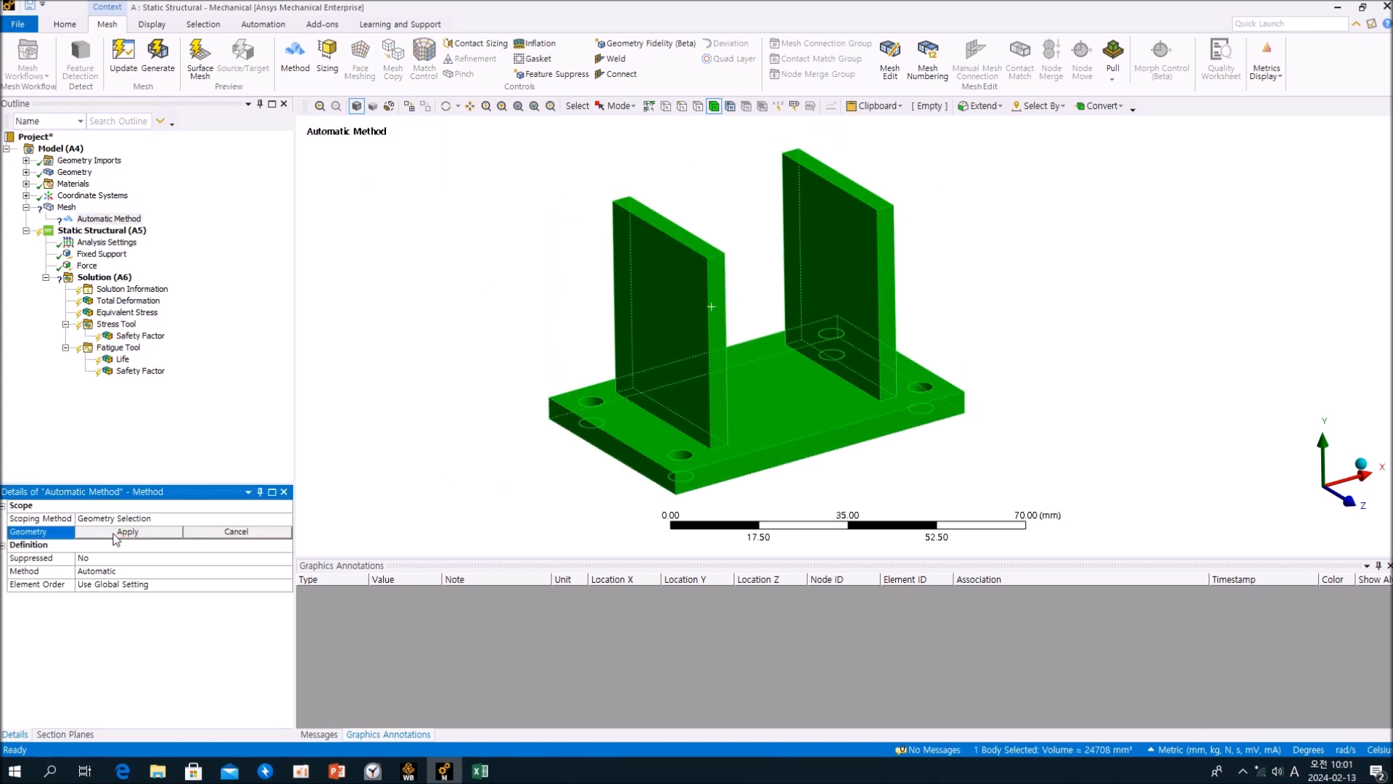
pyautogui.click(108, 532)
pyautogui.click(286, 572)
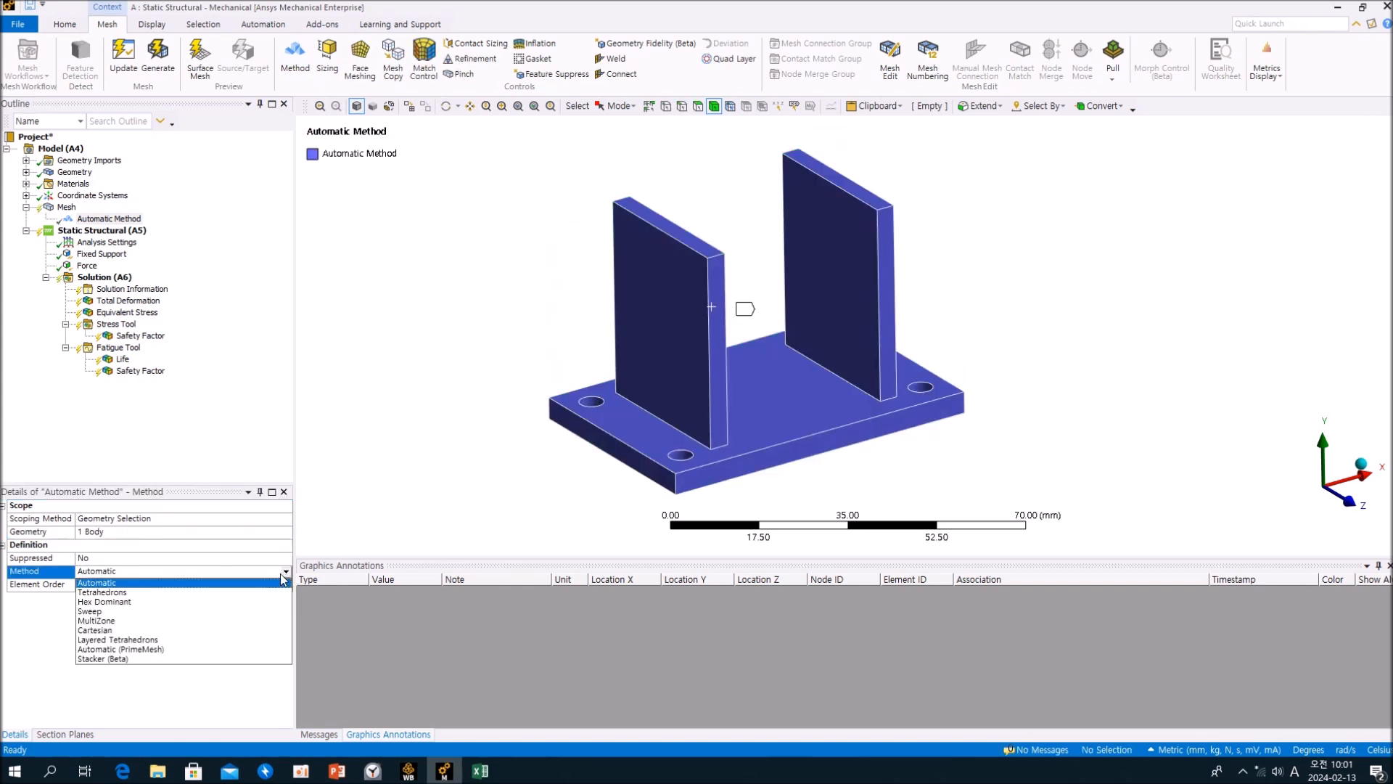
pyautogui.click(162, 622)
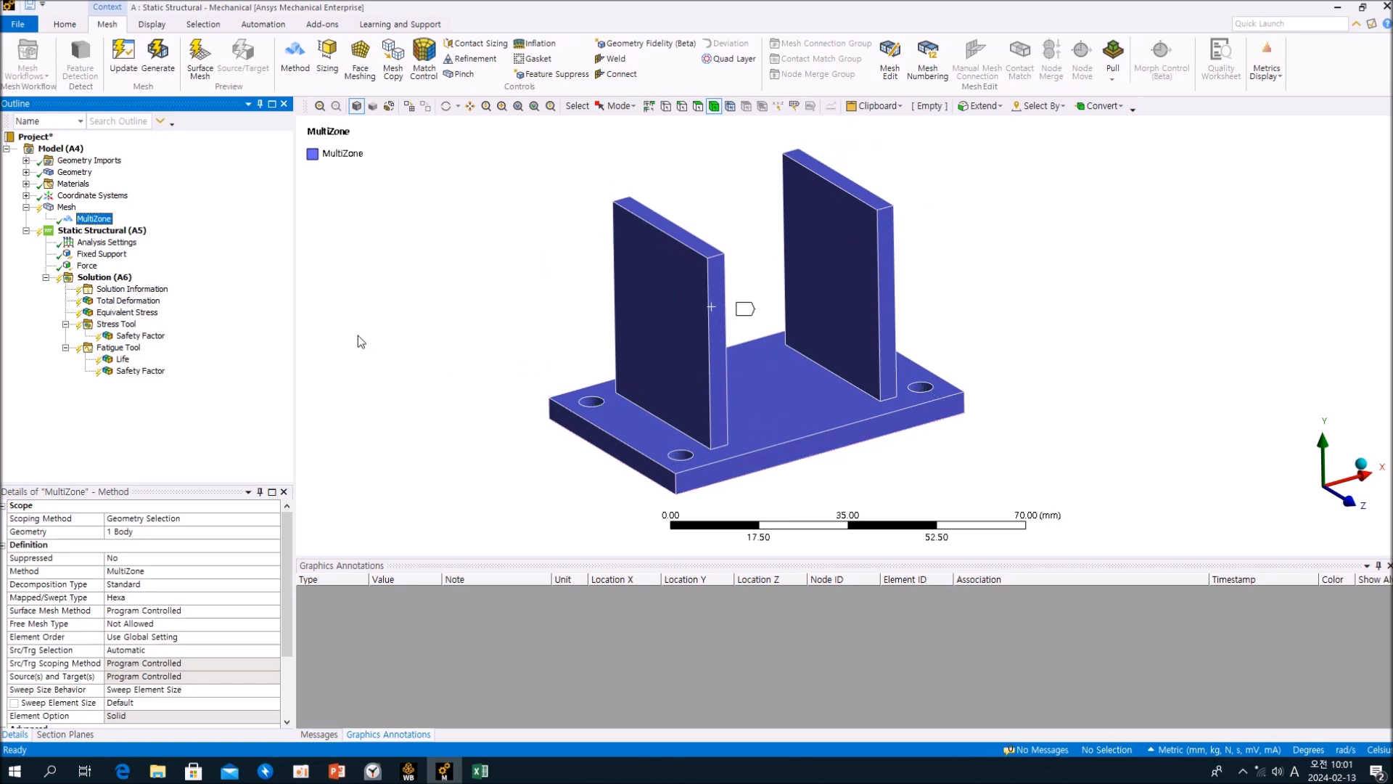
pyautogui.click(343, 354)
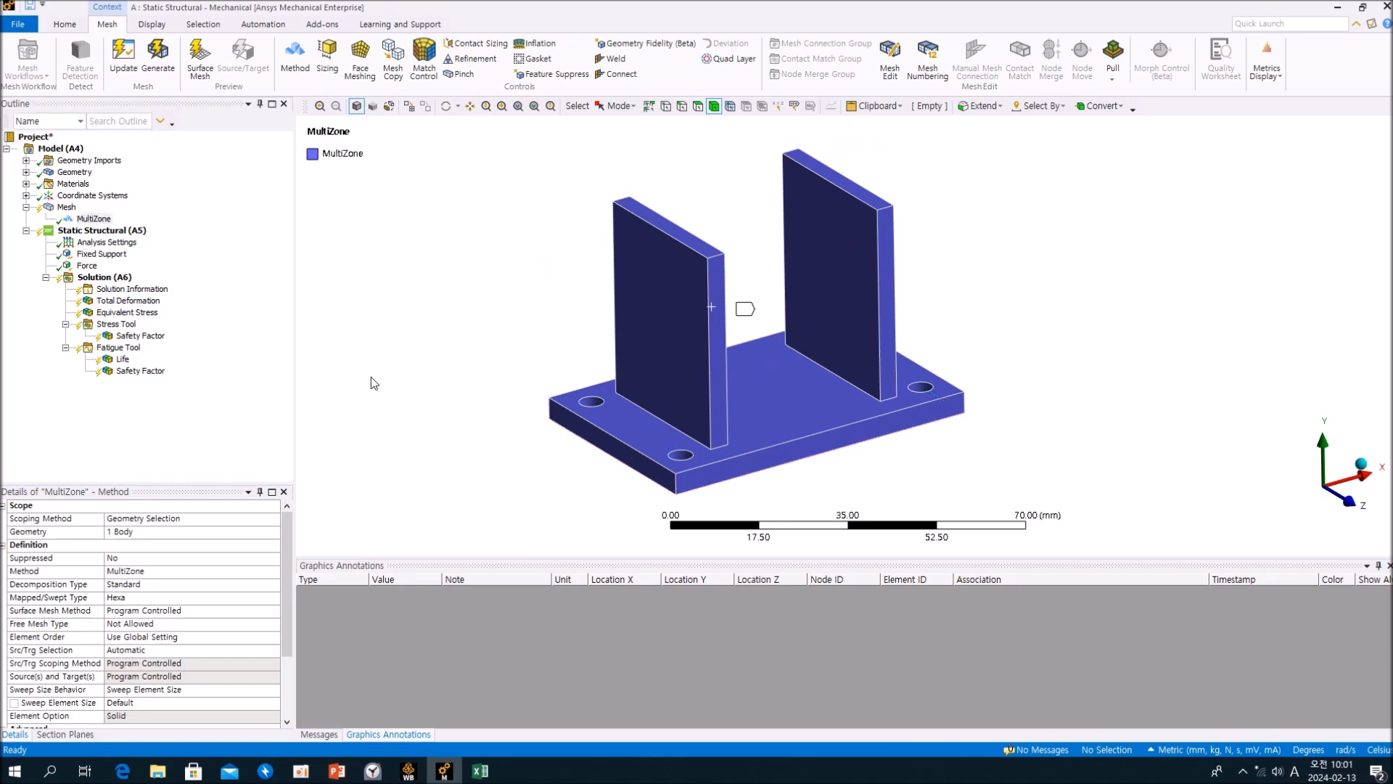
pyautogui.click(224, 434)
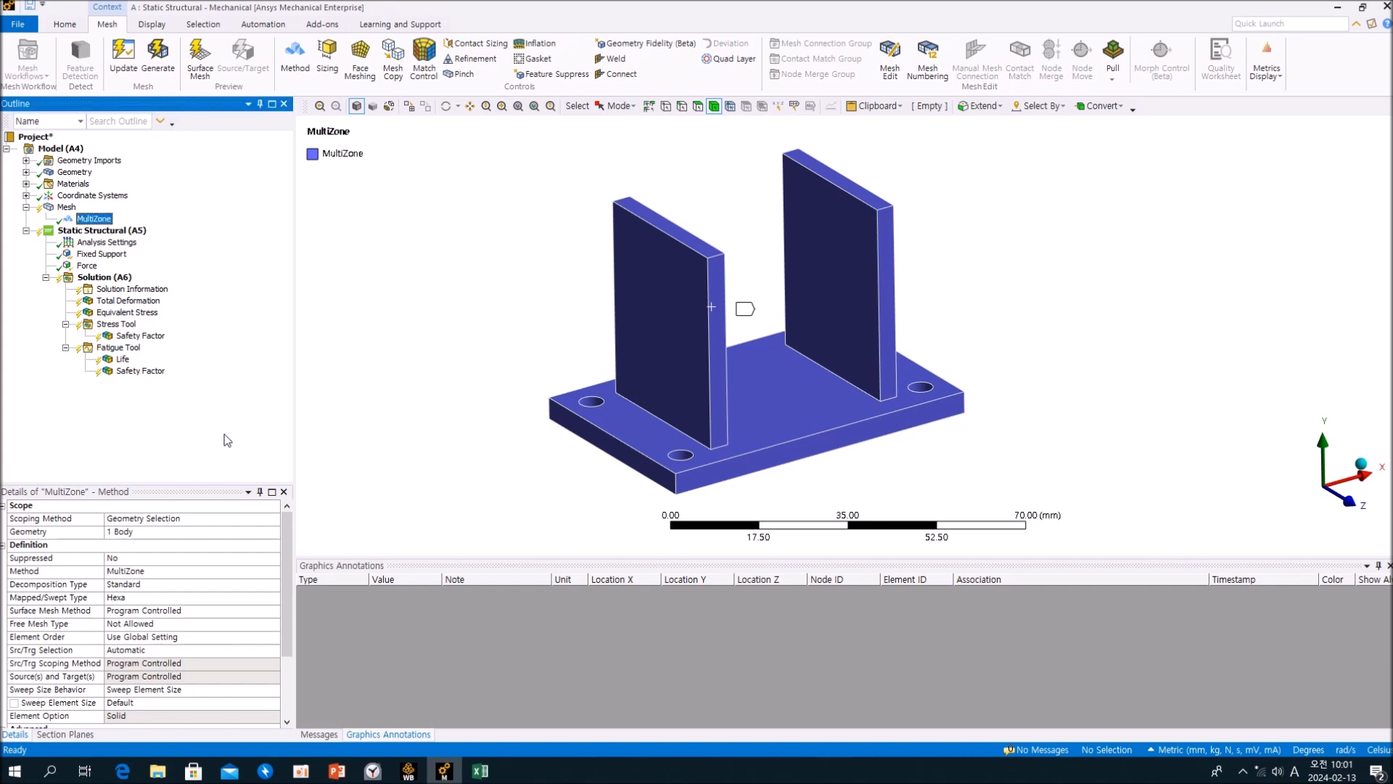
# Step: Regenerate the bracket's mesh with the MultiZone method applied
pyautogui.click(66, 207)
pyautogui.rightClick(67, 209)
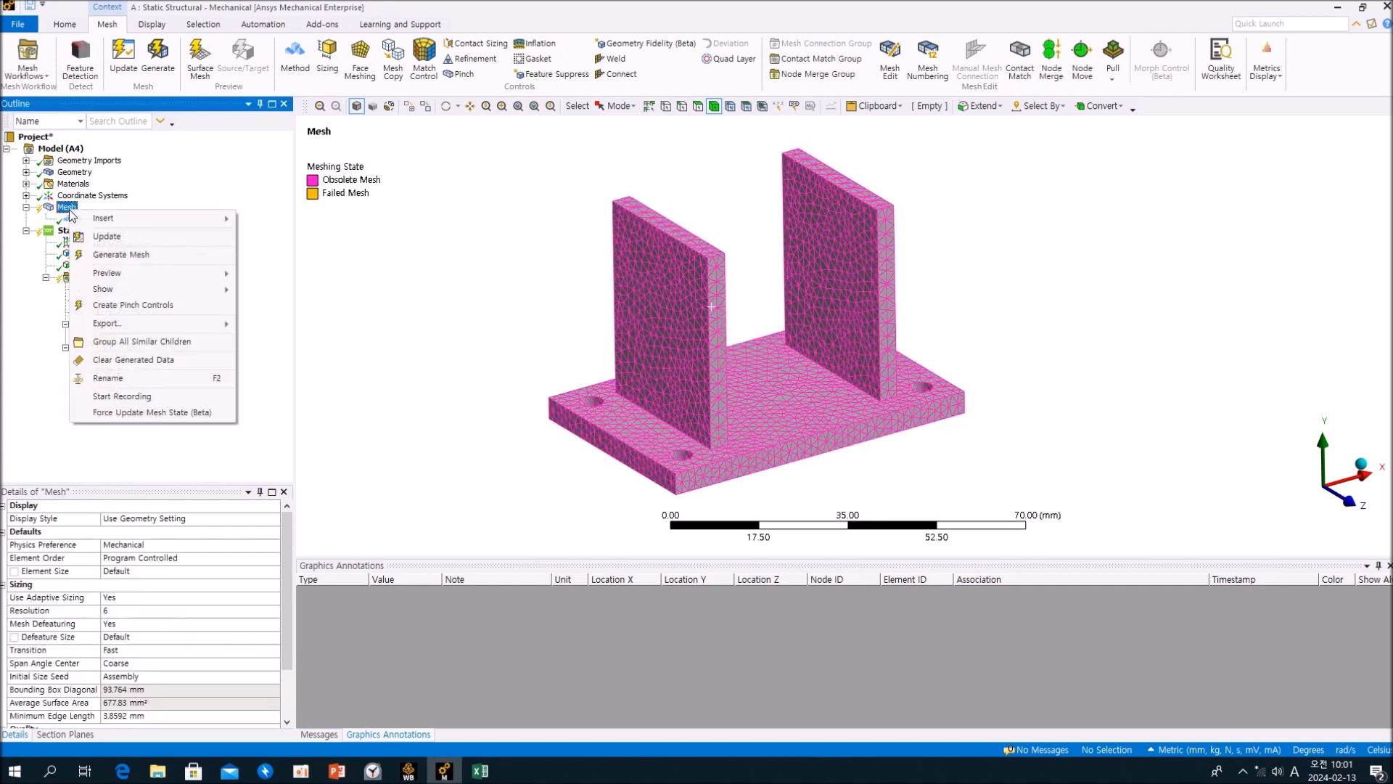
pyautogui.click(121, 239)
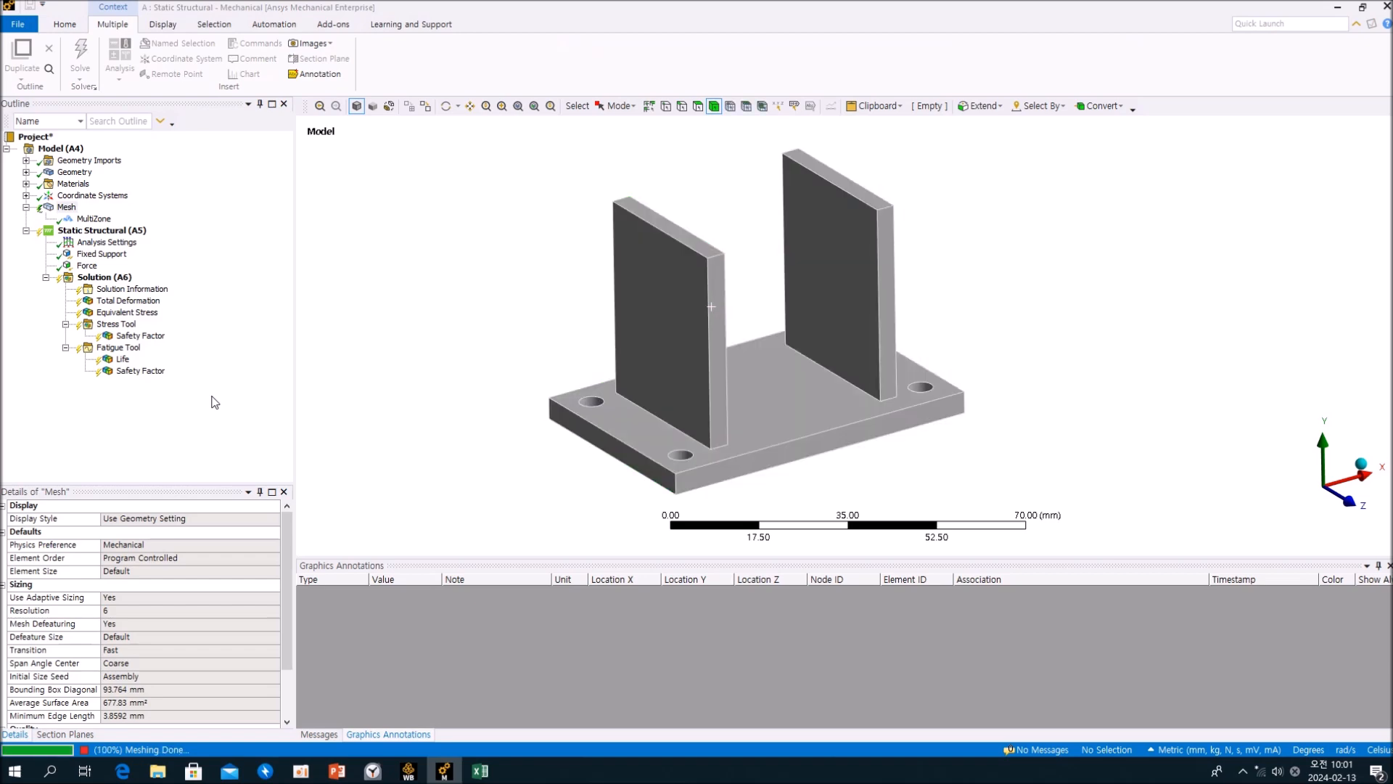
# Step: Examine the mesh on the upright plates, through their thickness and around the base plate's mounting holes
pyautogui.moveTo(678, 431); pyautogui.dragTo(746, 386, button='middle')
pyautogui.scroll(4, 706, 412)
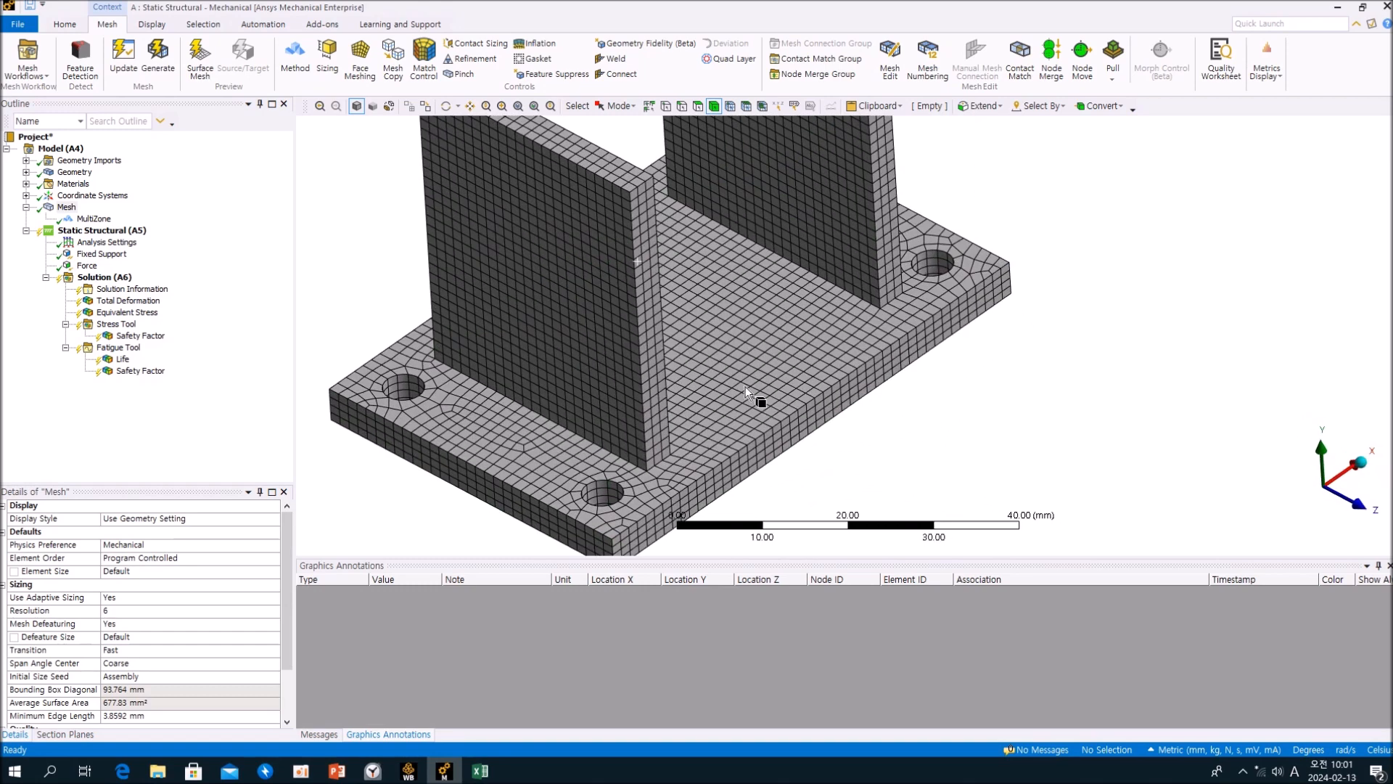
pyautogui.scroll(2, 756, 424)
pyautogui.scroll(-5, 755, 420)
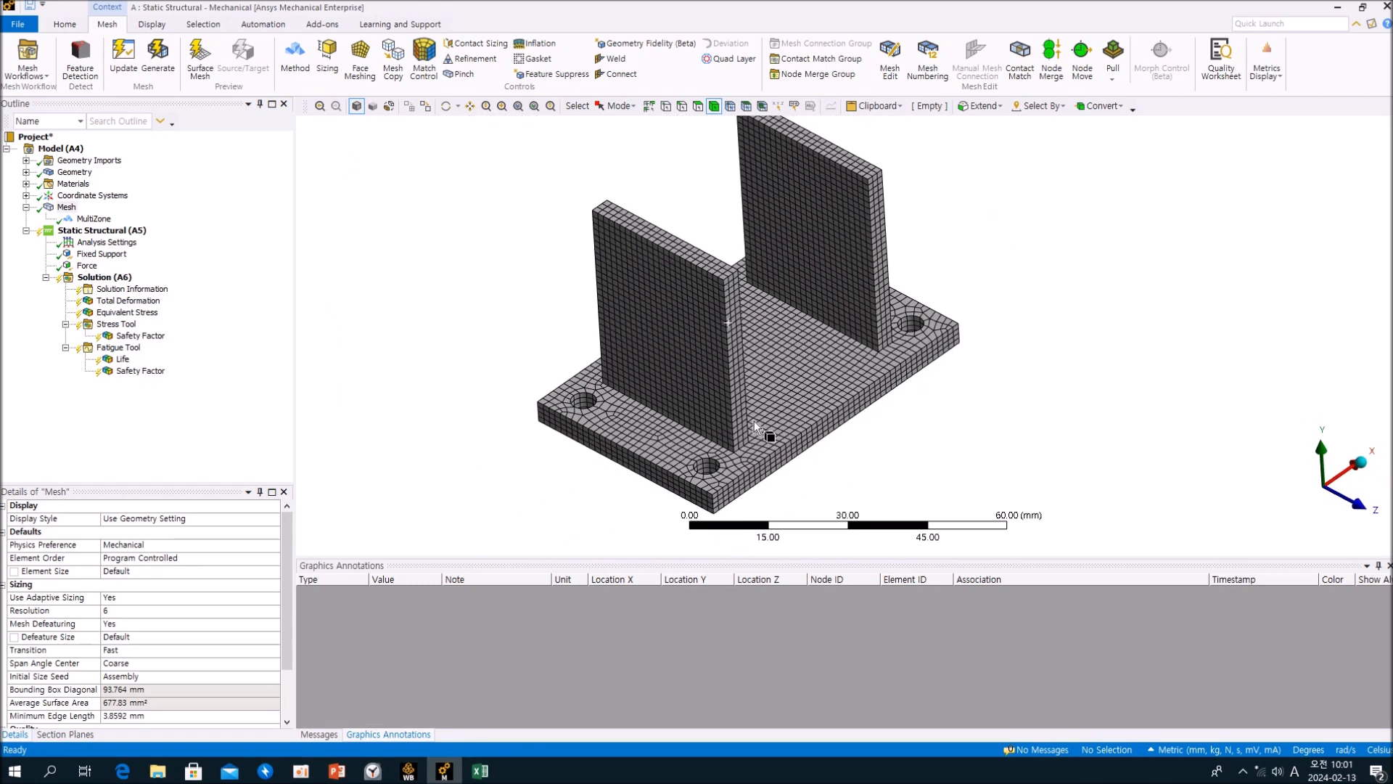
pyautogui.moveTo(755, 420); pyautogui.dragTo(756, 412, button='middle')
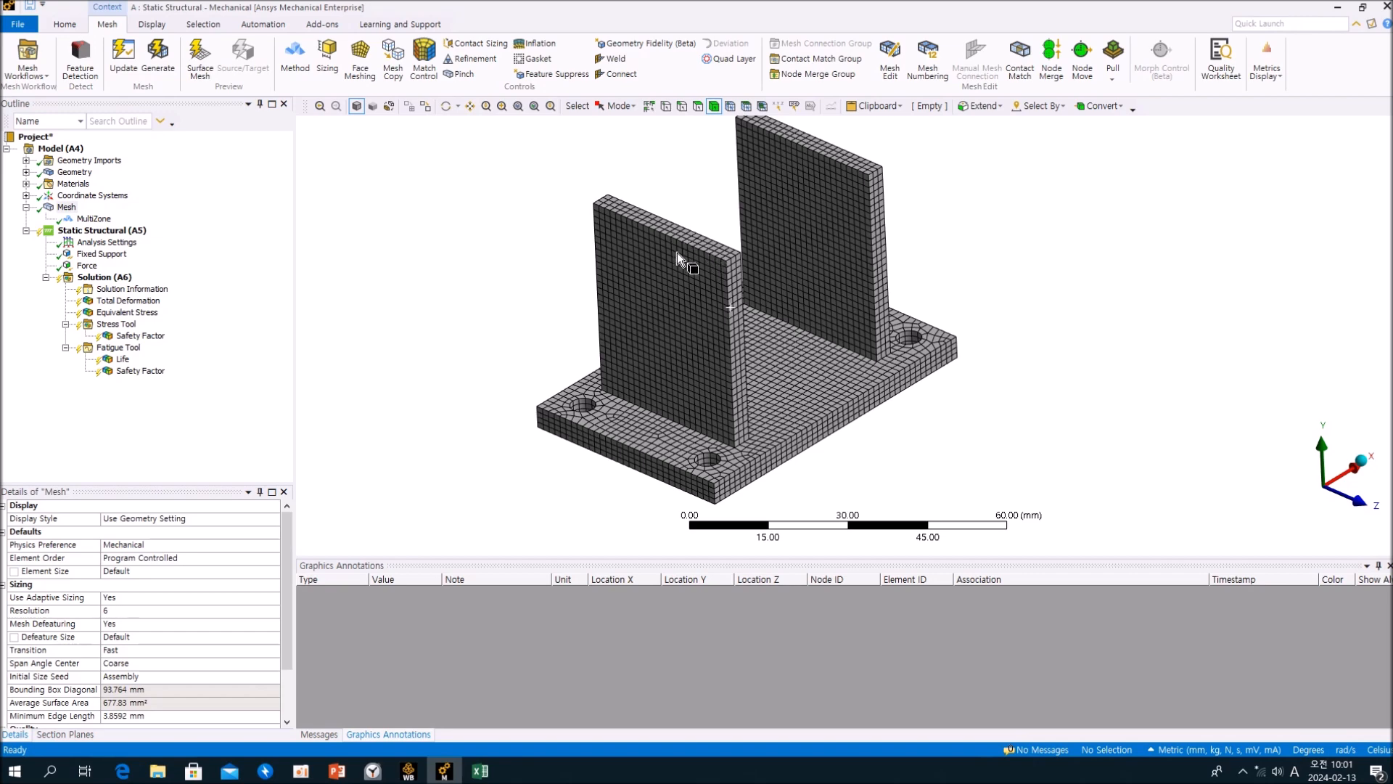
pyautogui.scroll(8, 637, 296)
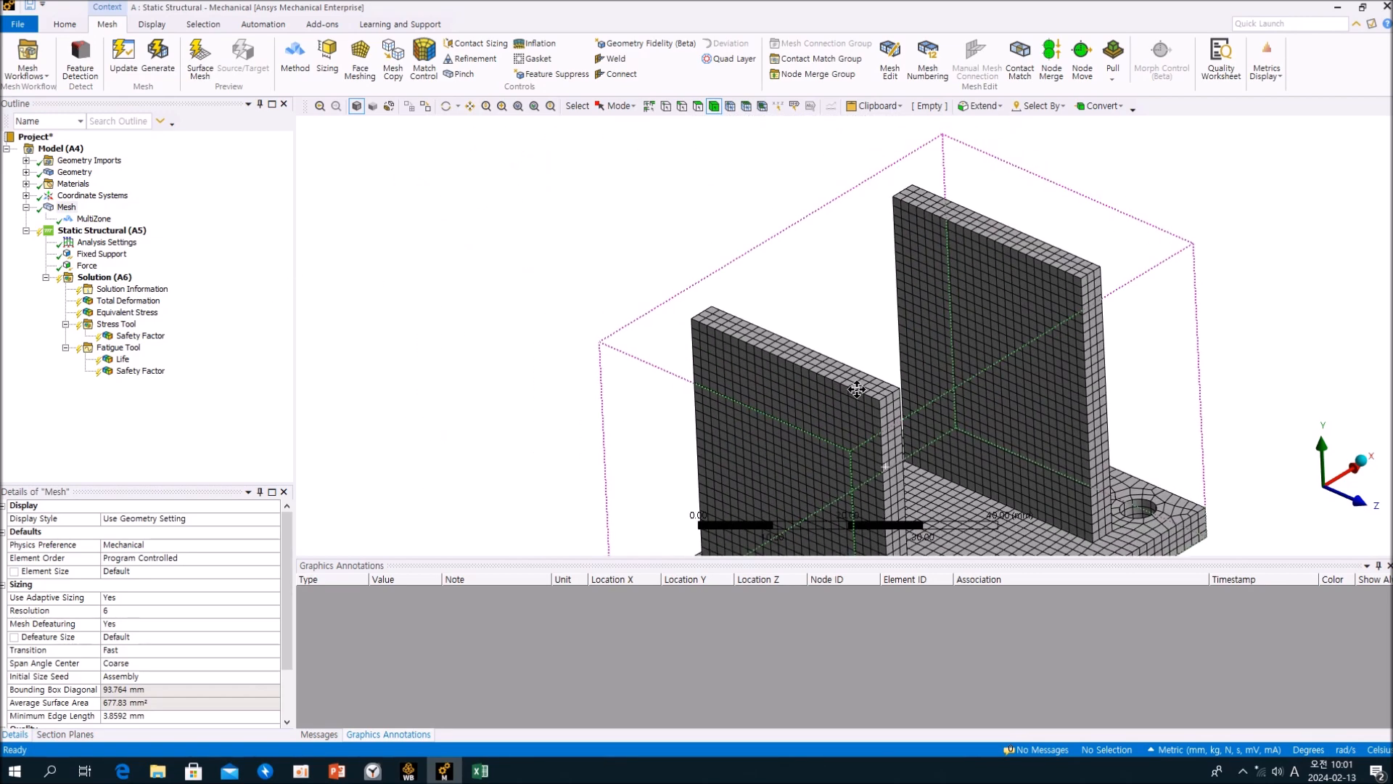
pyautogui.scroll(4, 807, 368)
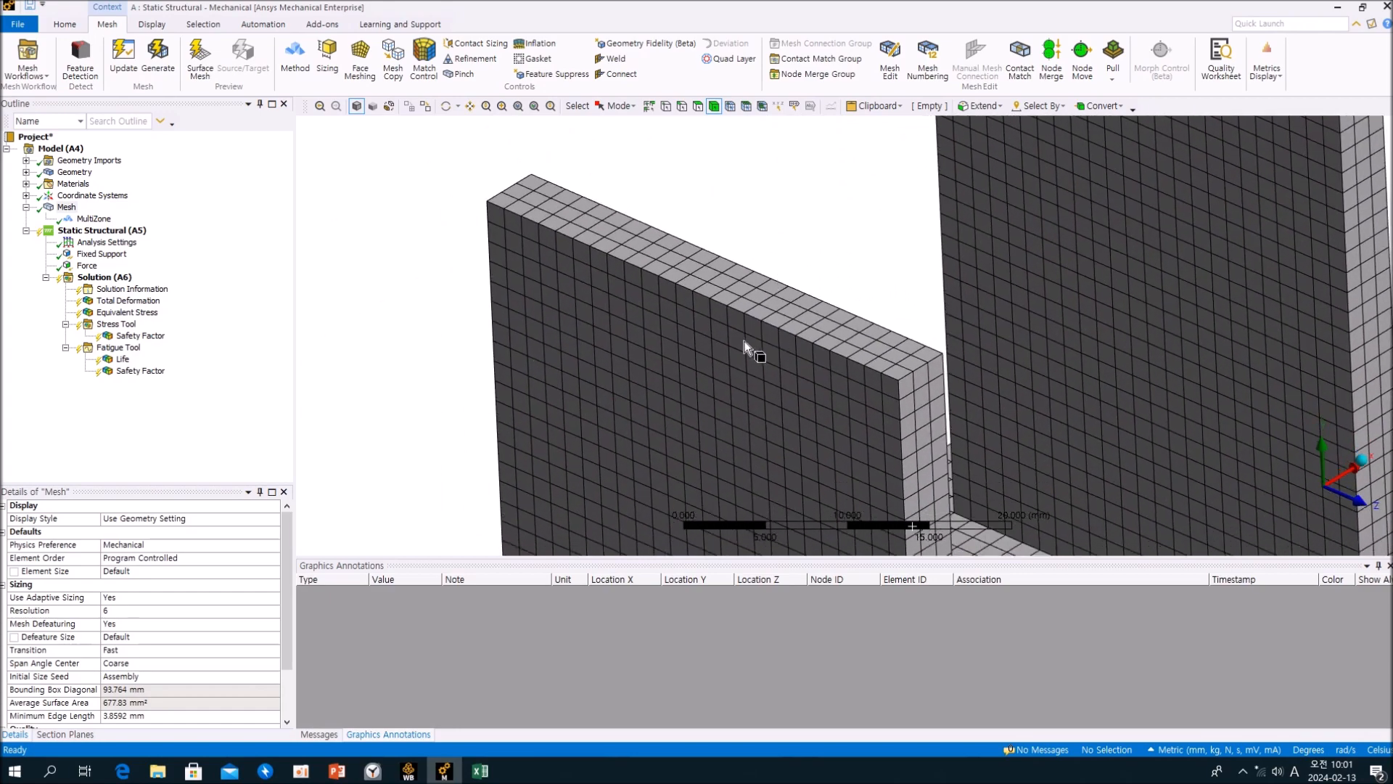
pyautogui.scroll(-5, 702, 399)
pyautogui.scroll(4, 720, 349)
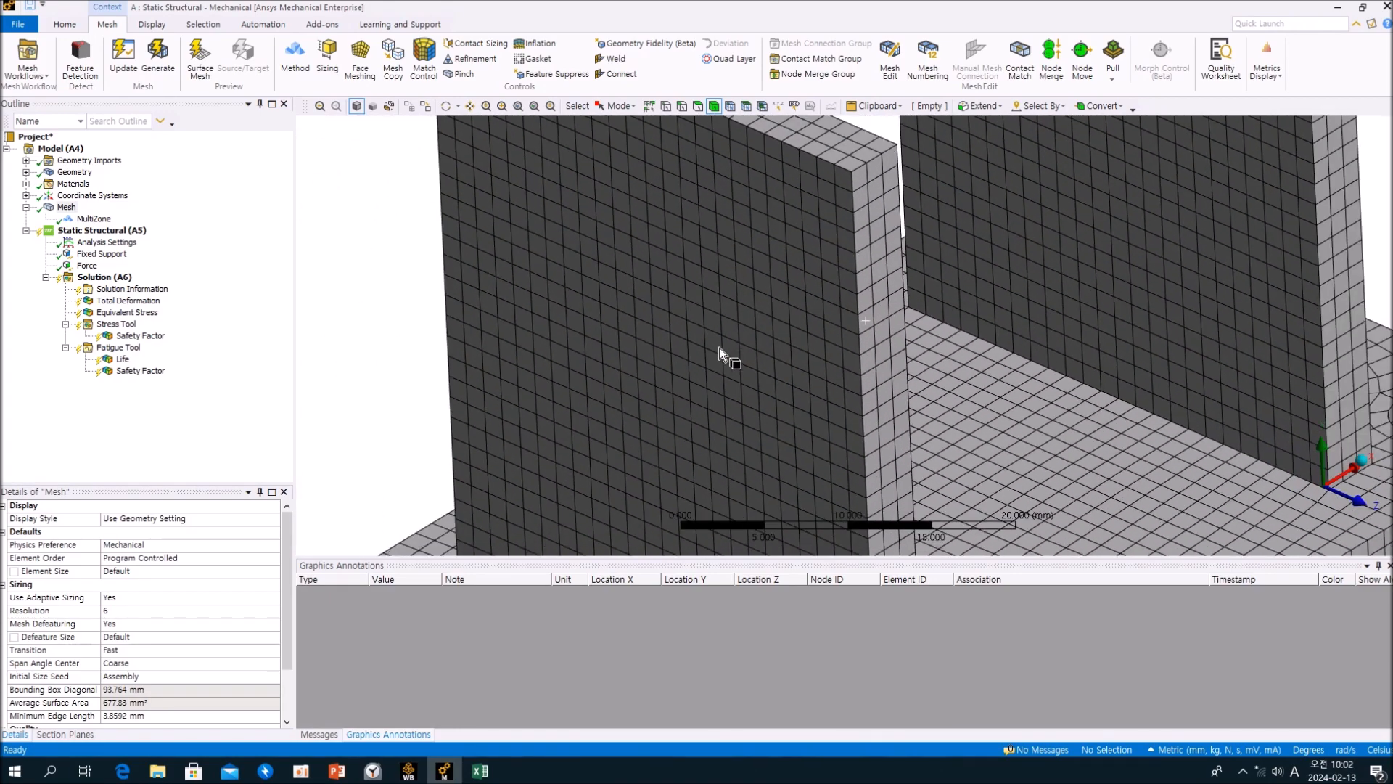
pyautogui.scroll(-3, 720, 344)
pyautogui.moveTo(751, 399); pyautogui.dragTo(818, 372, button='middle')
pyautogui.scroll(3, 711, 412)
pyautogui.scroll(-3, 710, 412)
pyautogui.moveTo(795, 306); pyautogui.dragTo(764, 346, button='middle')
pyautogui.moveTo(762, 289); pyautogui.dragTo(741, 330, button='middle')
pyautogui.click(220, 438)
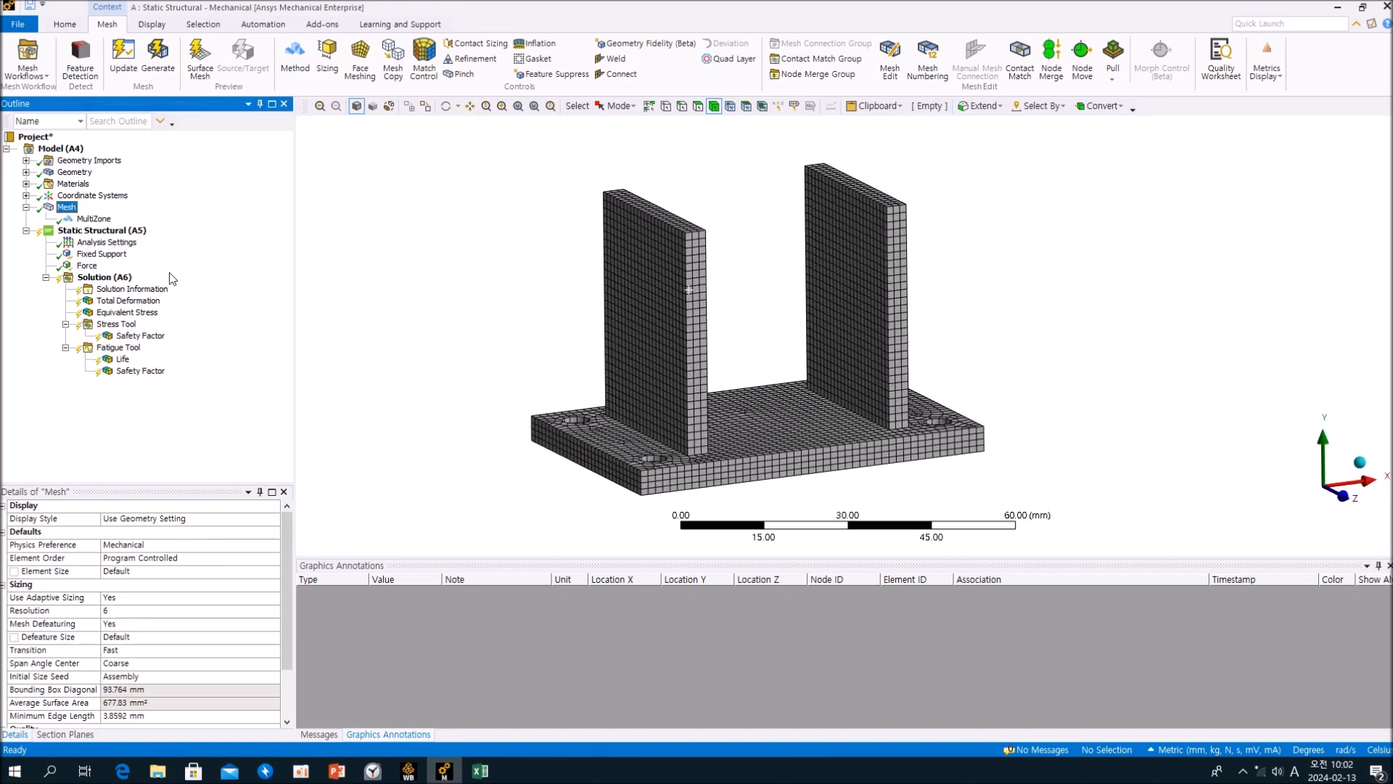
# Step: Review the Static Structural loads and supports and check the geometry scope of the Fixed Support without changing it
pyautogui.click(127, 233)
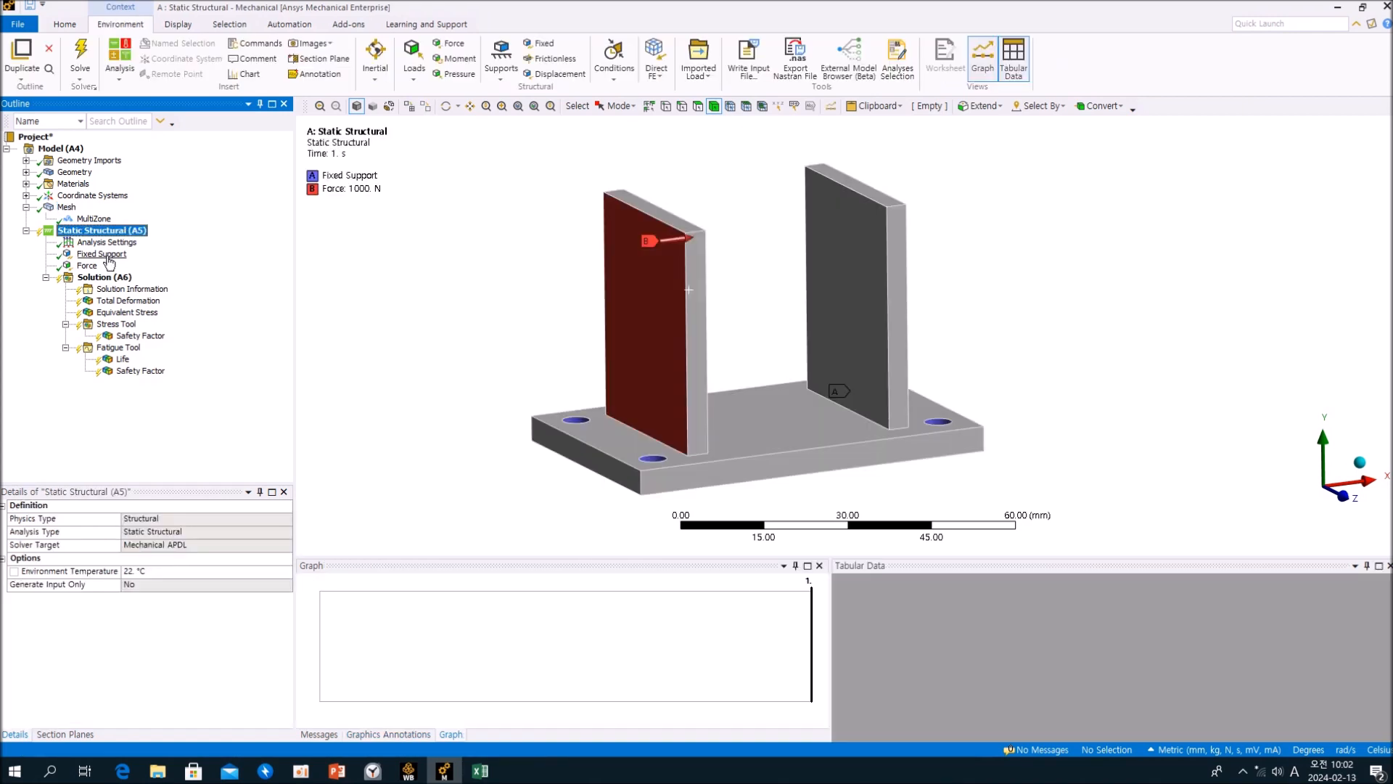
pyautogui.click(105, 256)
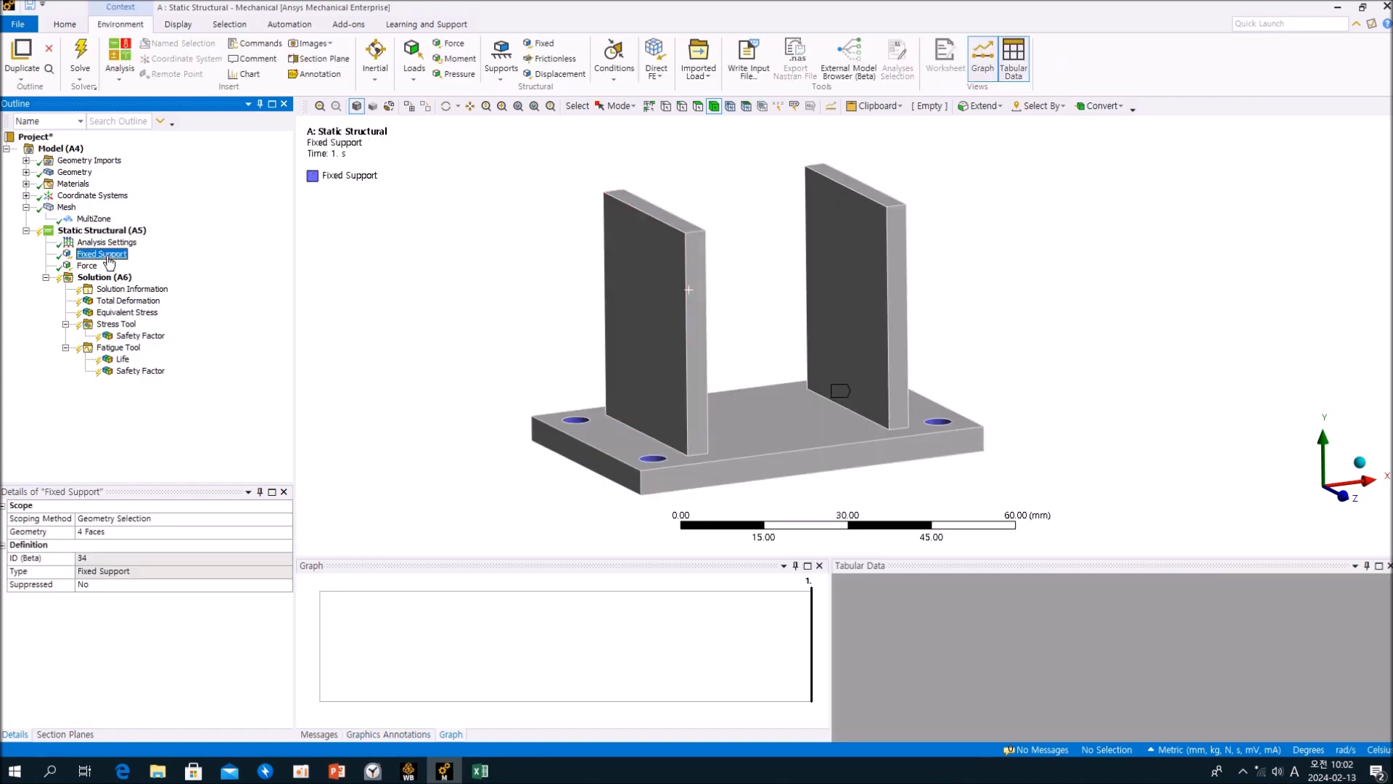
pyautogui.click(100, 532)
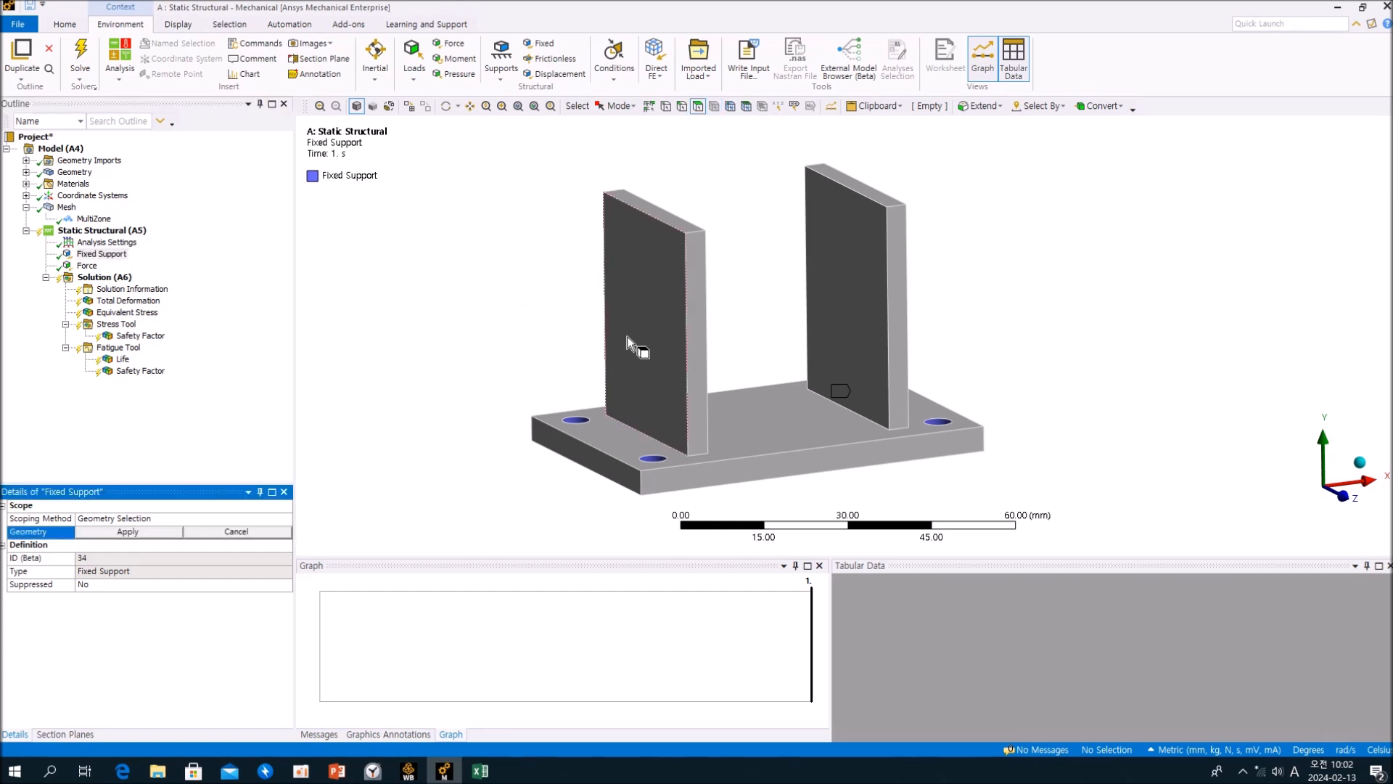
pyautogui.click(239, 533)
pyautogui.click(112, 536)
pyautogui.moveTo(526, 281)
pyautogui.mouseDown(button='middle')
pyautogui.moveTo(503, 389)
pyautogui.moveTo(512, 296)
pyautogui.mouseUp(button='middle')
pyautogui.click(417, 353)
pyautogui.click(215, 416)
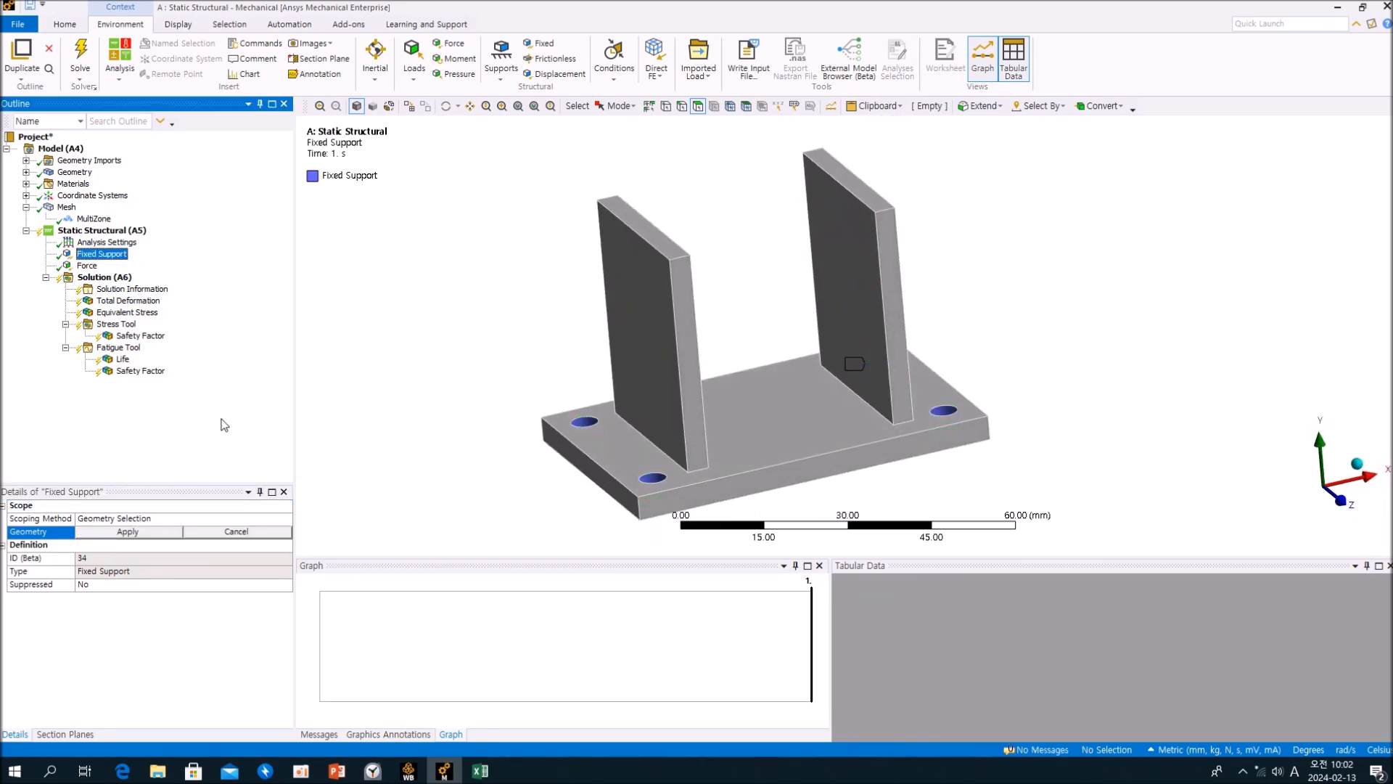
pyautogui.click(206, 532)
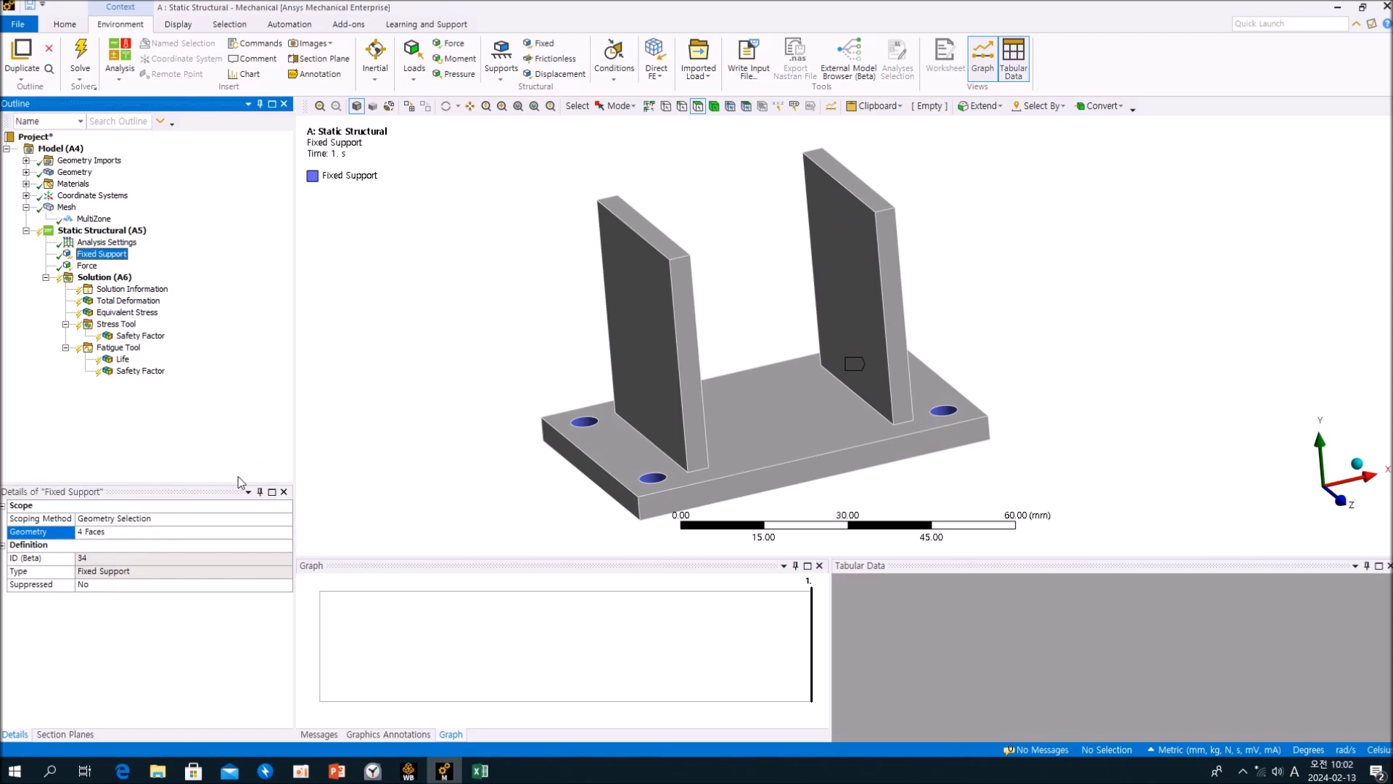
# Step: Highlight the cylindrical faces of all four base plate holes, clear them and highlight the rear hole on the −X side
pyautogui.click(349, 375)
pyautogui.keyDown('ctrl'); pyautogui.moveTo(586, 430); pyautogui.dragTo(577, 371, button='middle'); pyautogui.keyUp('ctrl')
pyautogui.scroll(3, 643, 368)
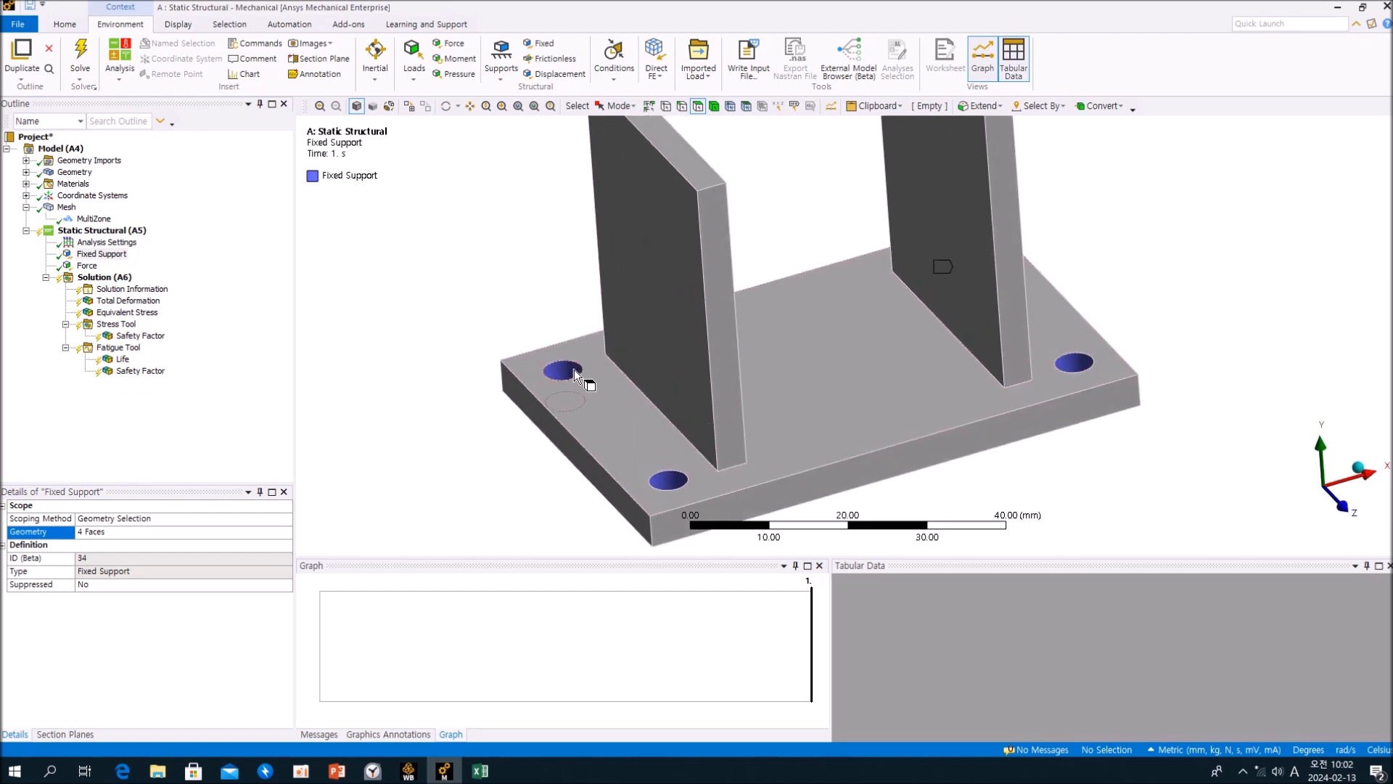
pyautogui.click(574, 369)
pyautogui.keyDown('ctrl'); pyautogui.click(668, 480); pyautogui.keyUp('ctrl')
pyautogui.keyDown('ctrl'); pyautogui.click(1080, 360); pyautogui.keyUp('ctrl')
pyautogui.moveTo(1080, 360); pyautogui.dragTo(1031, 359, button='middle')
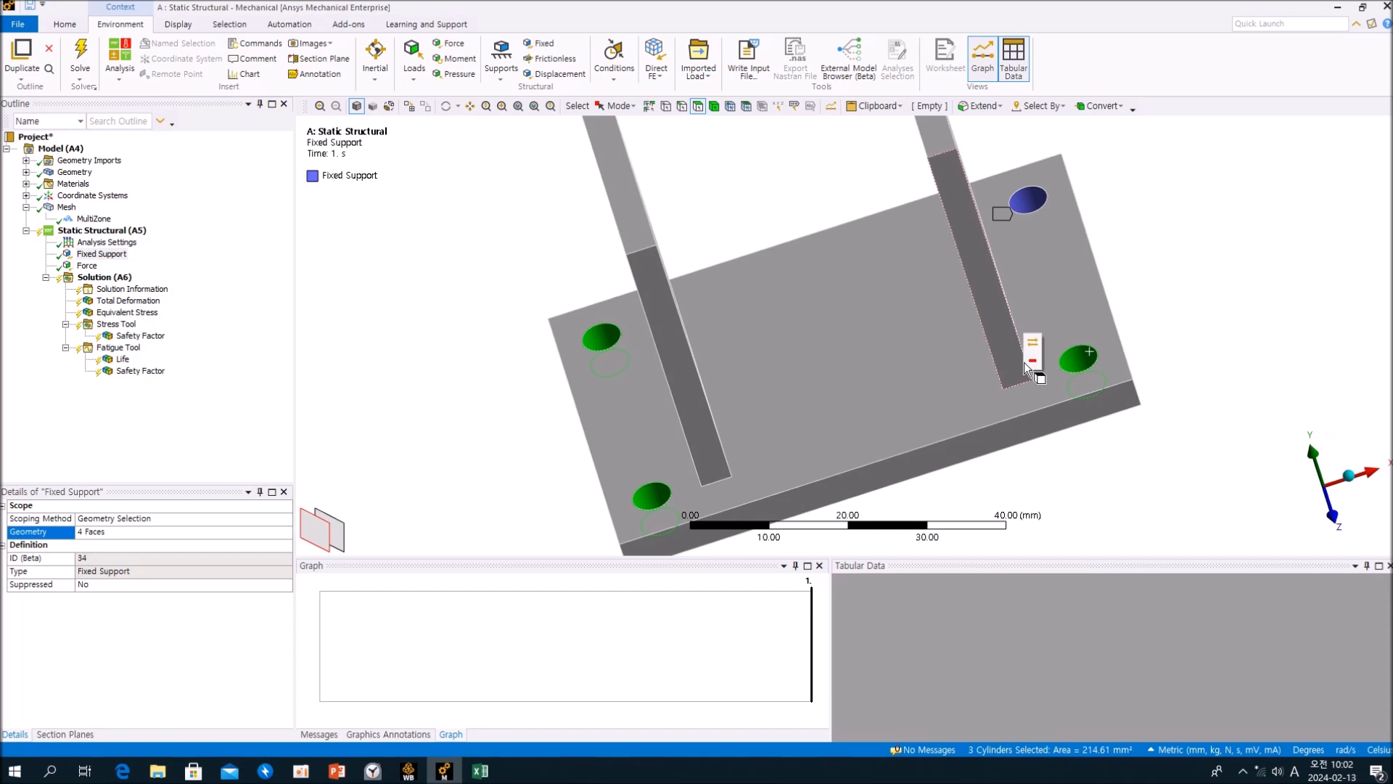
pyautogui.keyDown('ctrl'); pyautogui.click(1035, 205); pyautogui.keyUp('ctrl')
pyautogui.moveTo(836, 375); pyautogui.dragTo(860, 348, button='middle')
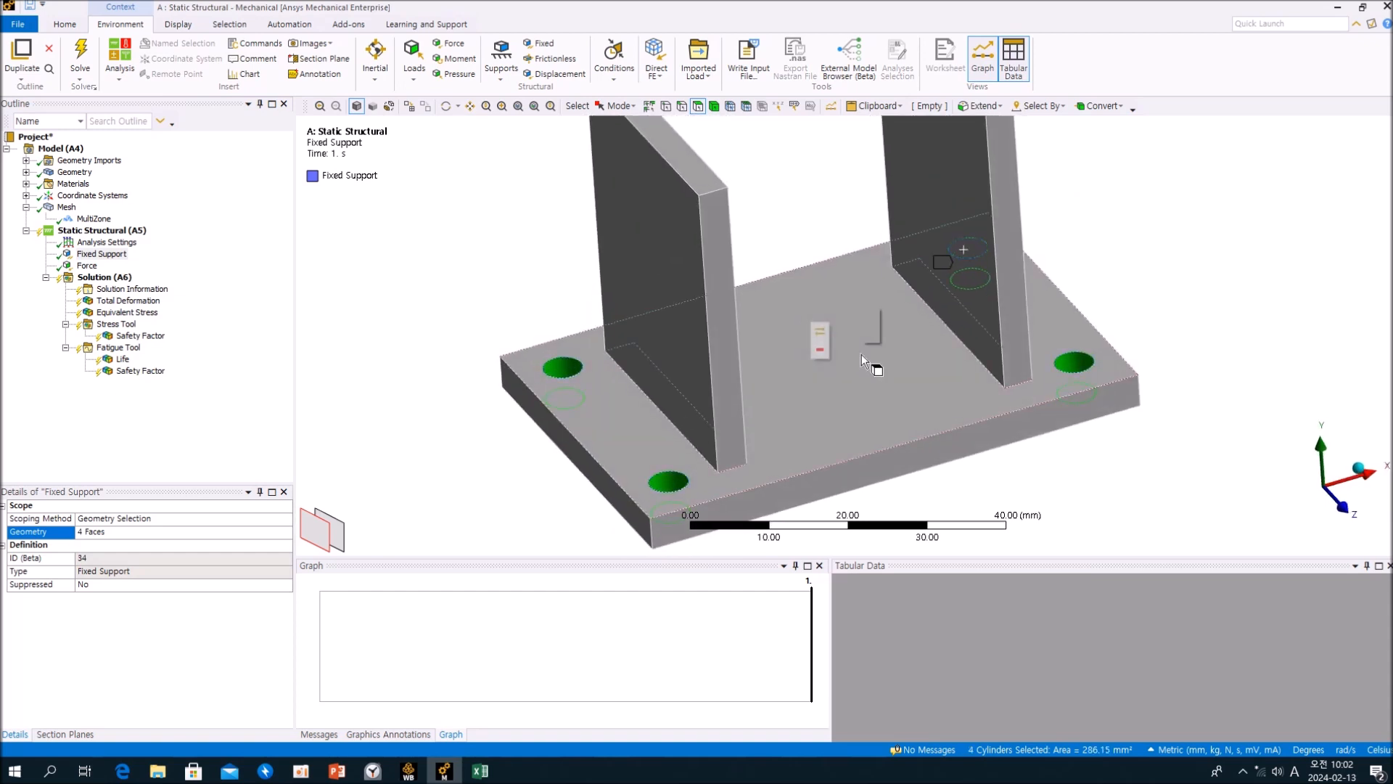
pyautogui.click(804, 227)
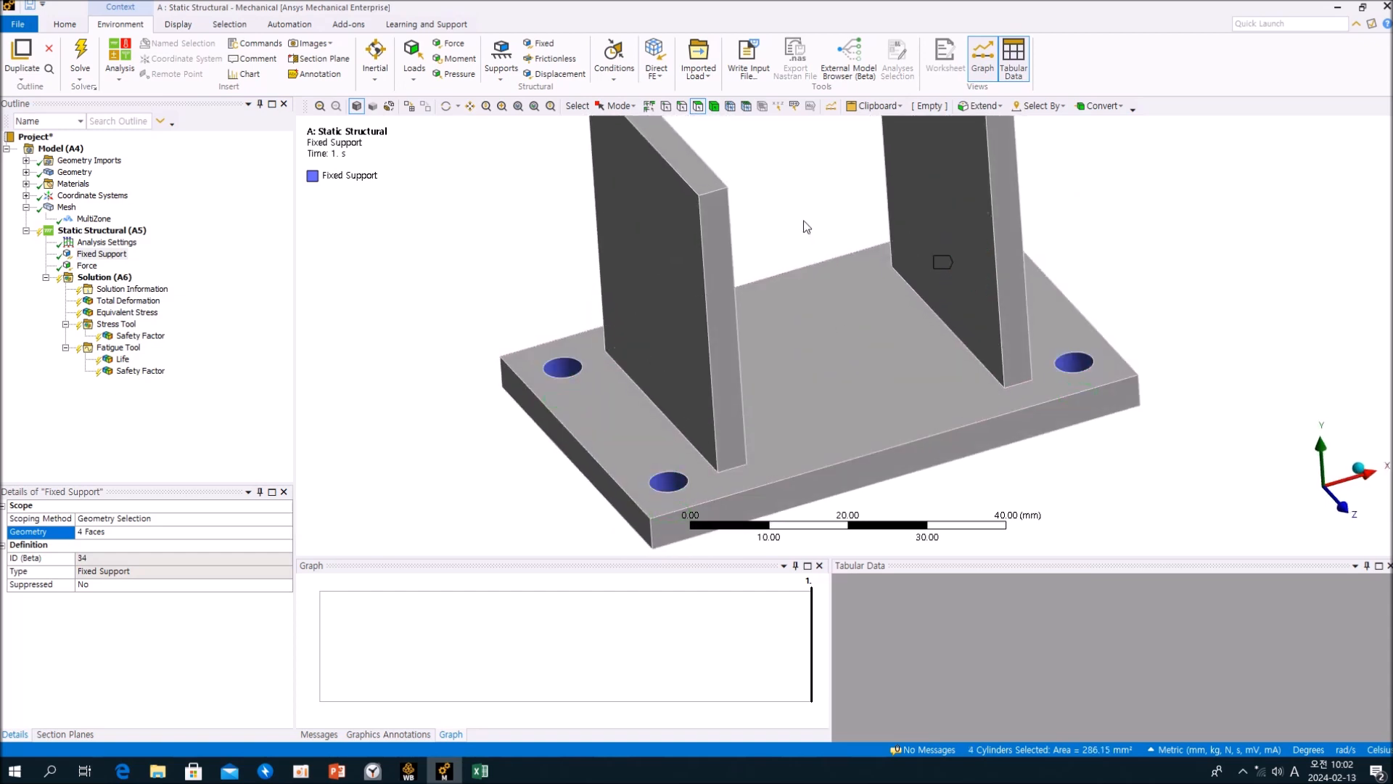
pyautogui.click(564, 367)
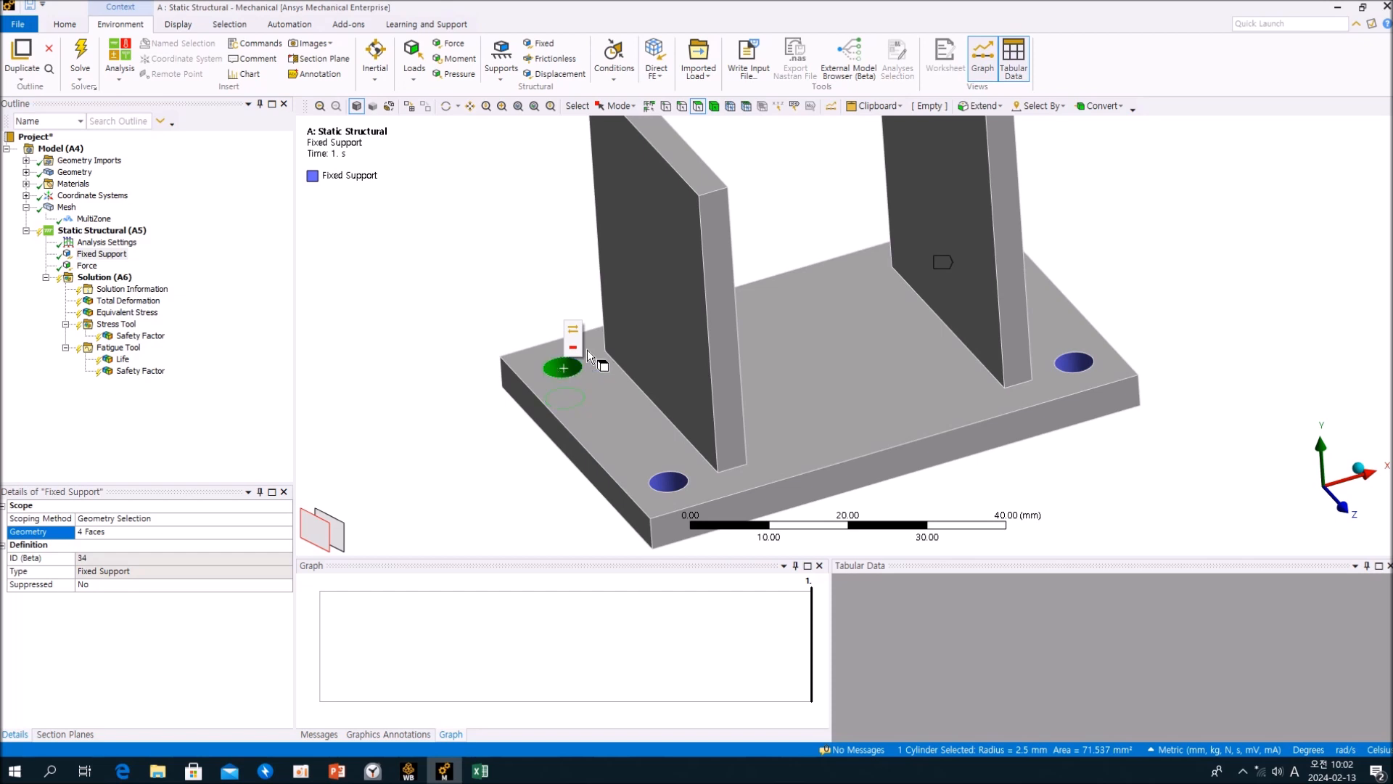
# Step: Extend the selected hole face to all entities of the same size and apply the four hole faces as the Fixed Support's geometry
pyautogui.click(1061, 111)
pyautogui.moveTo(1064, 158)
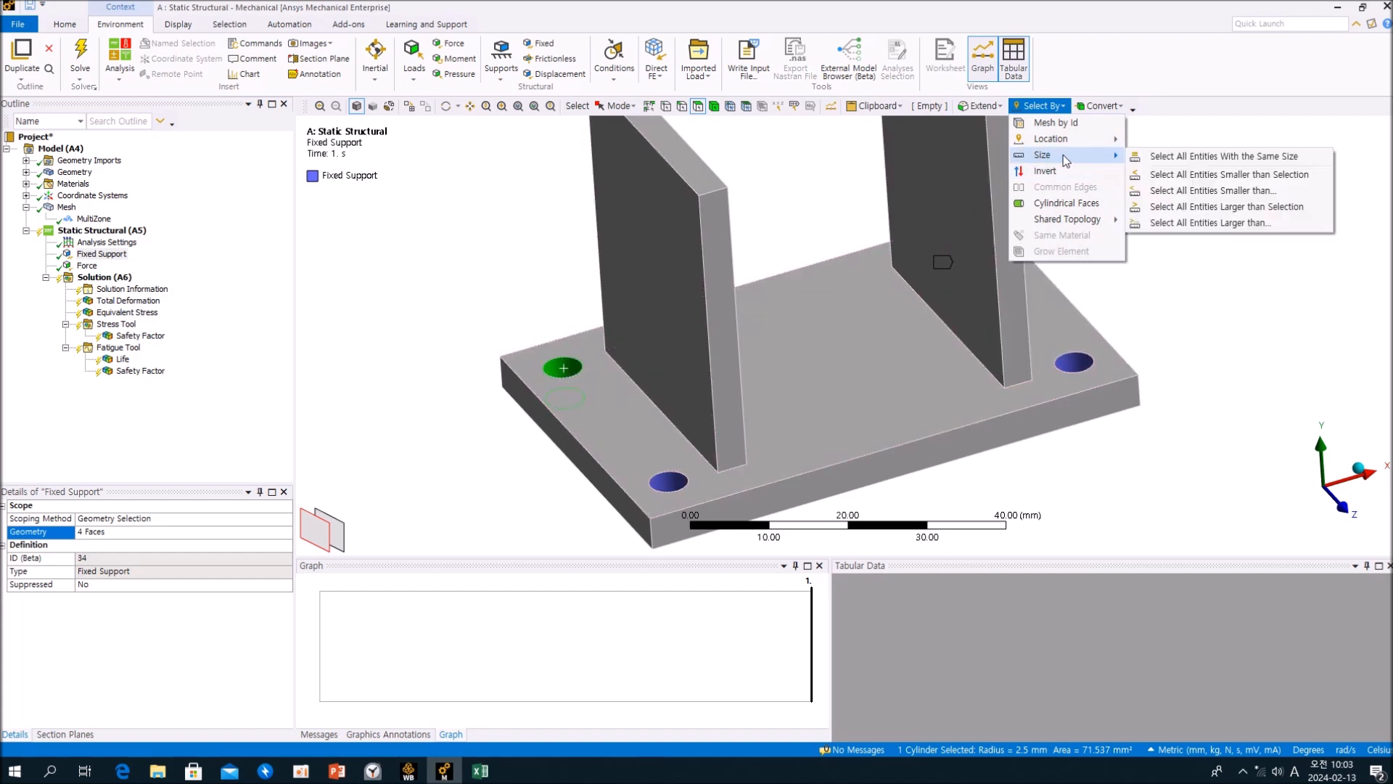
pyautogui.click(1246, 156)
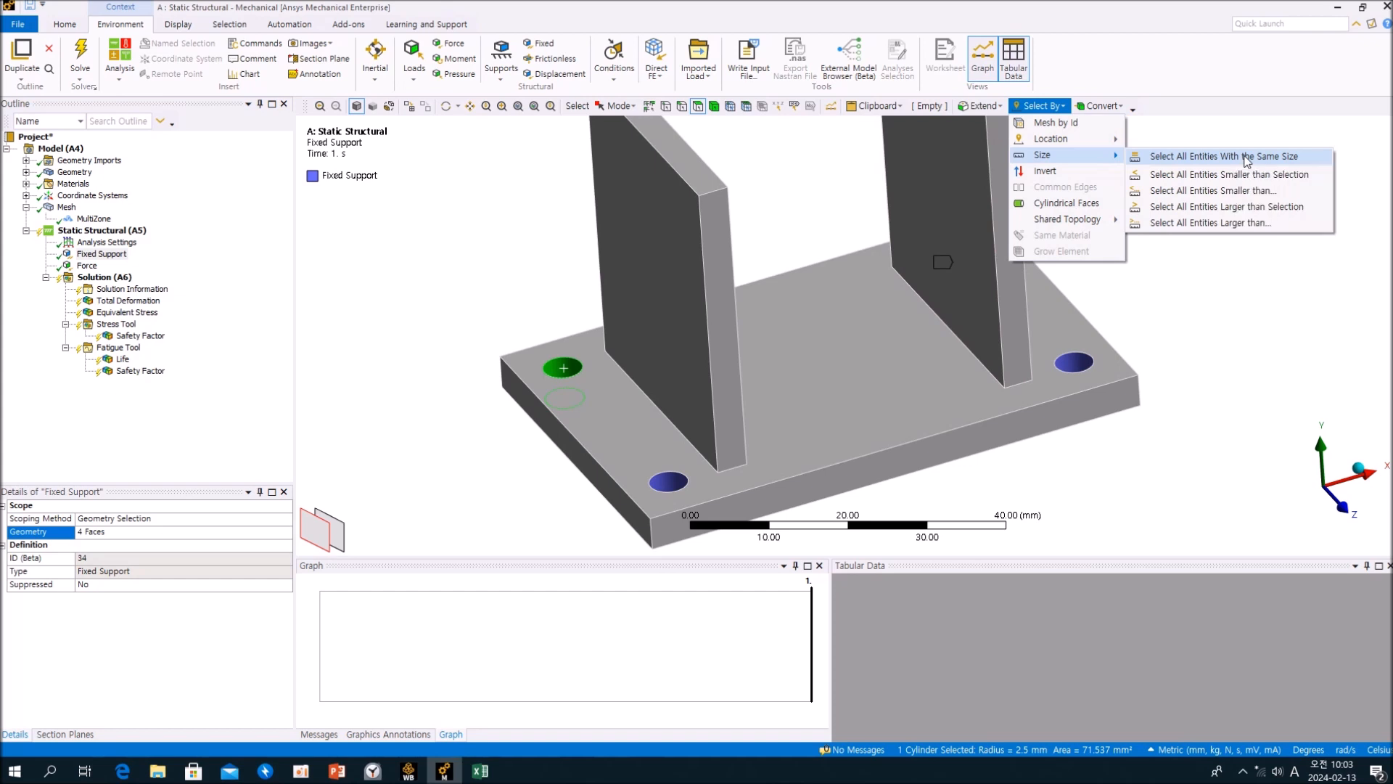
pyautogui.moveTo(1266, 274); pyautogui.dragTo(1204, 268, button='middle')
pyautogui.click(121, 533)
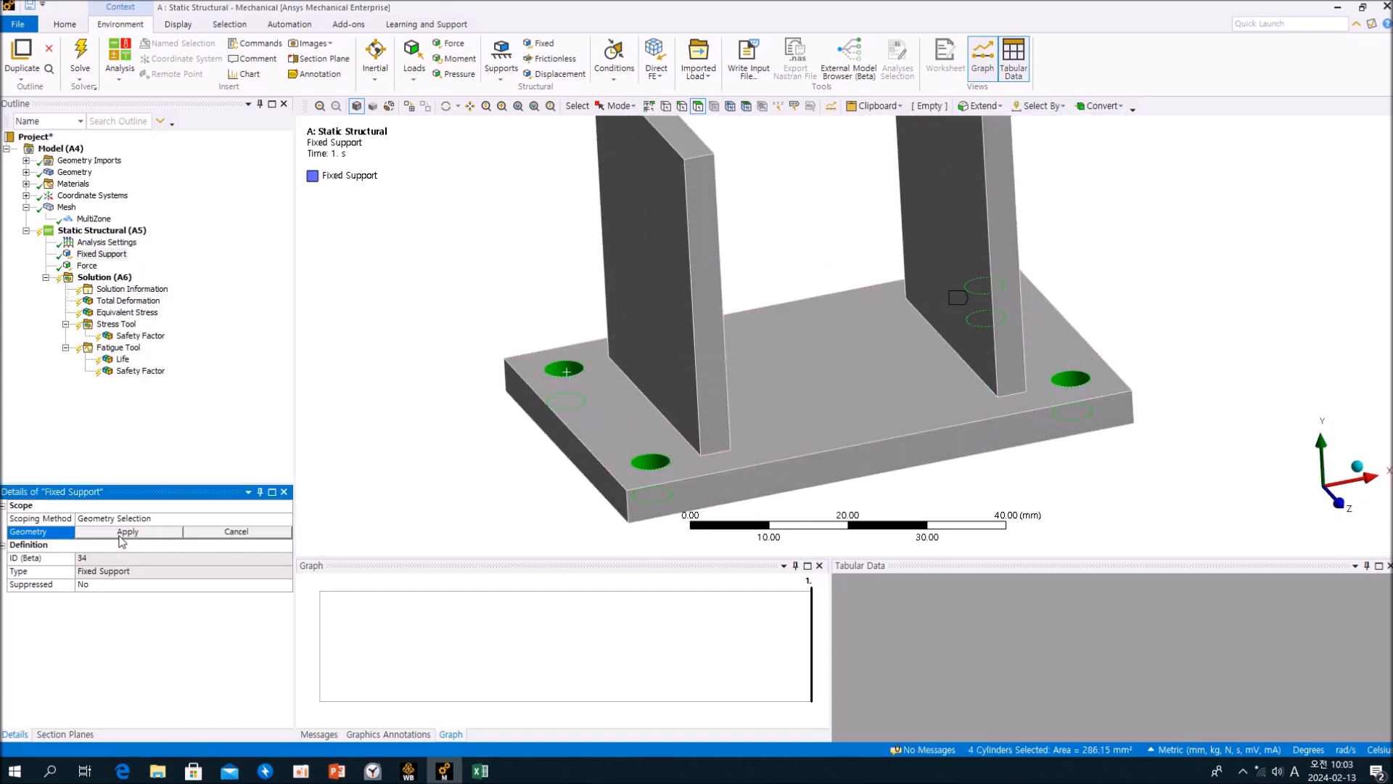
pyautogui.click(121, 534)
pyautogui.click(215, 449)
pyautogui.moveTo(434, 339)
pyautogui.mouseDown(button='middle')
pyautogui.moveTo(420, 333)
pyautogui.moveTo(444, 334)
pyautogui.mouseUp(button='middle')
pyautogui.press('F7')
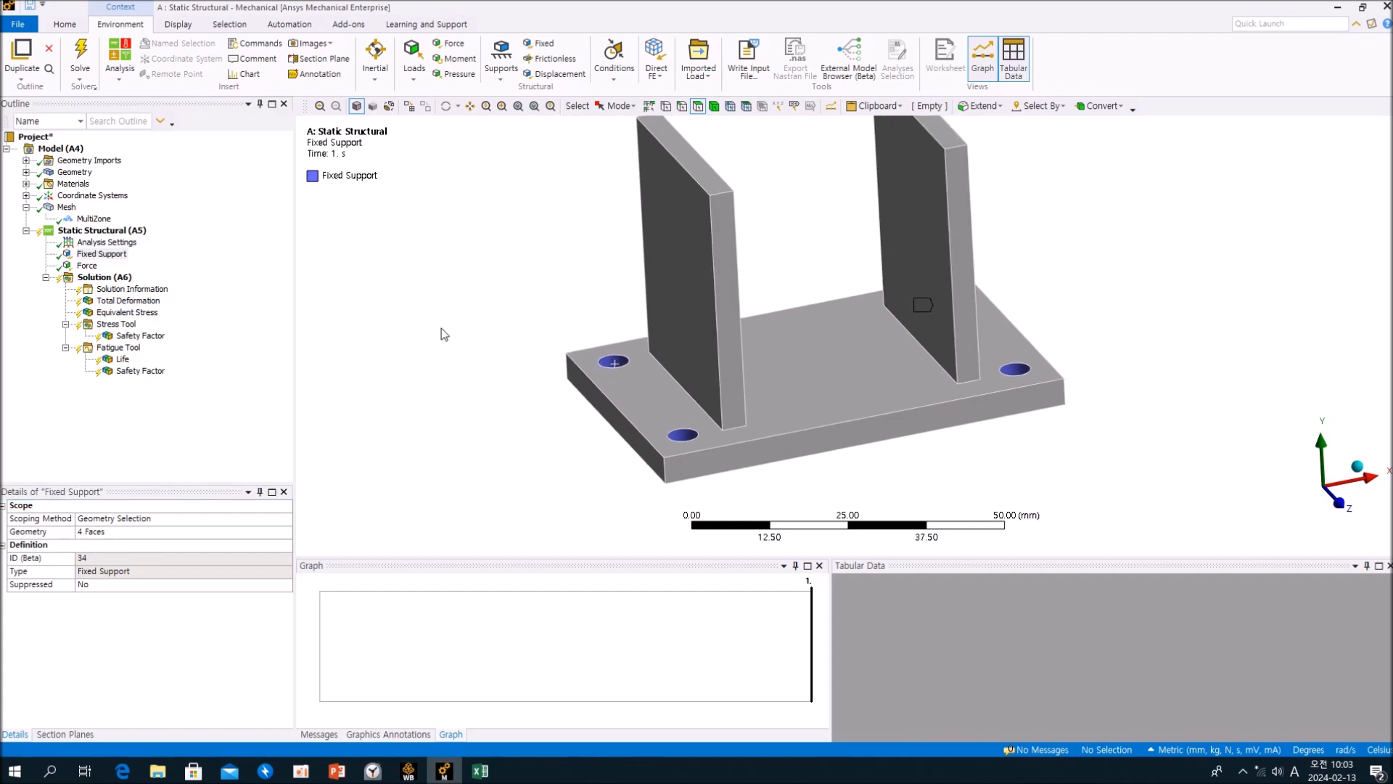
pyautogui.moveTo(579, 460); pyautogui.dragTo(511, 474, button='middle')
pyautogui.scroll(2, 569, 456)
pyautogui.click(249, 473)
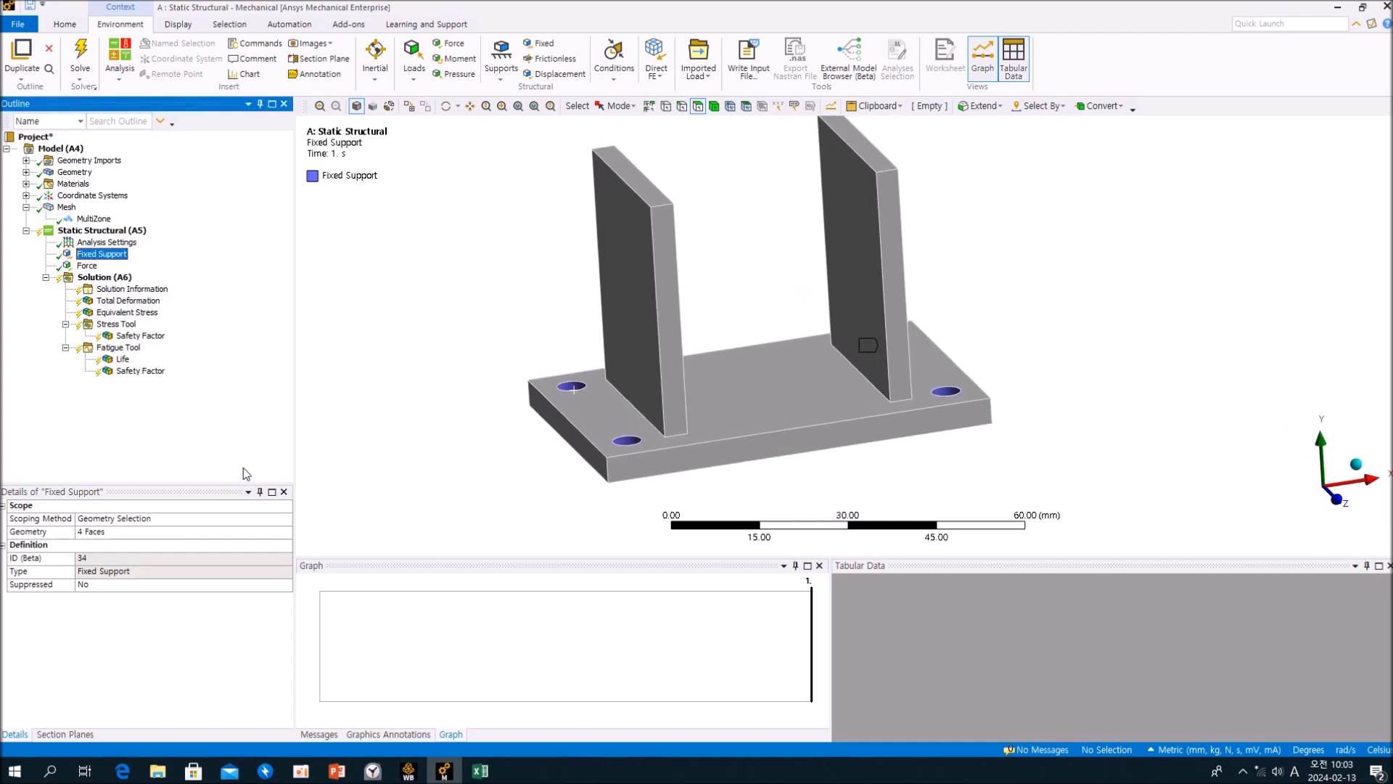
# Step: Inspect the Force load and check which upright plate face its geometry scope covers, cancelling the scope edit
pyautogui.click(87, 265)
pyautogui.moveTo(537, 261); pyautogui.dragTo(638, 233, button='middle')
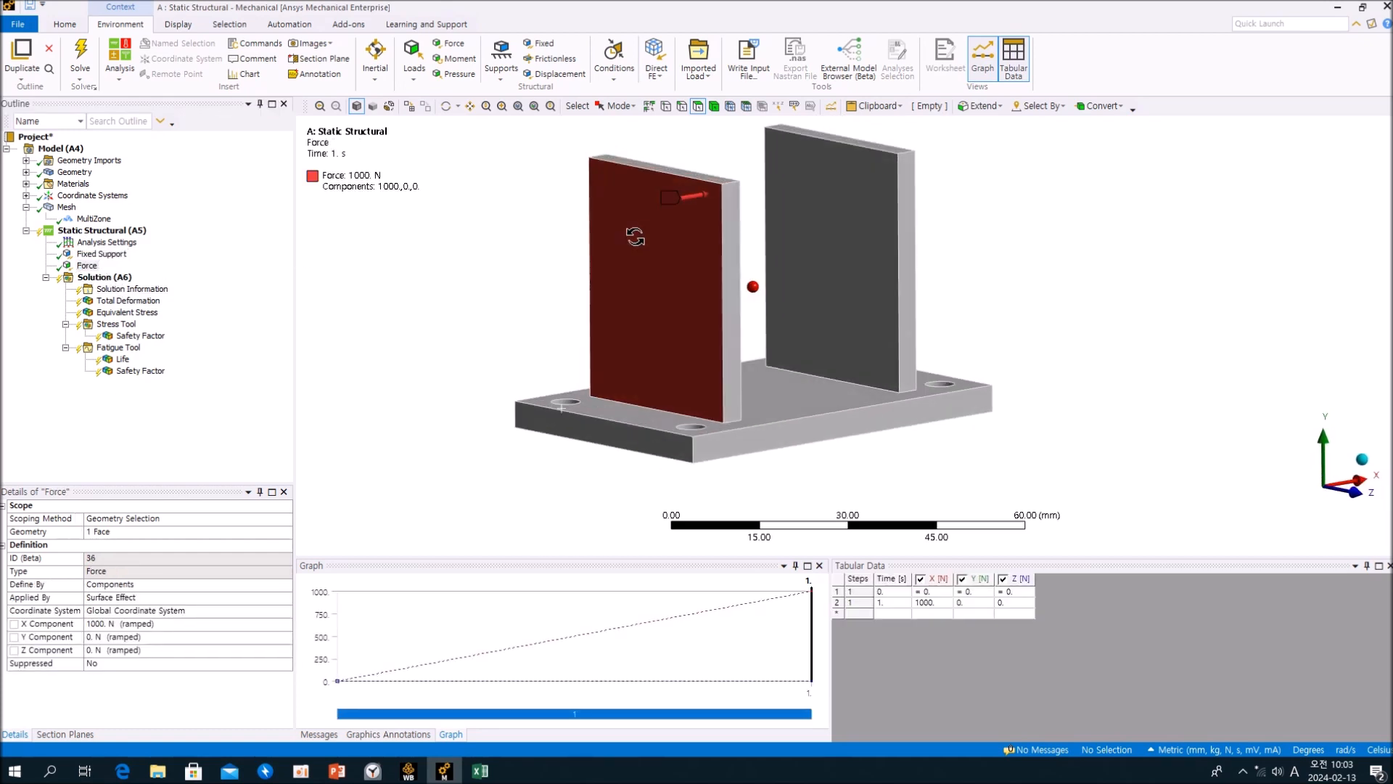
pyautogui.click(127, 532)
pyautogui.moveTo(640, 341); pyautogui.dragTo(601, 348, button='middle')
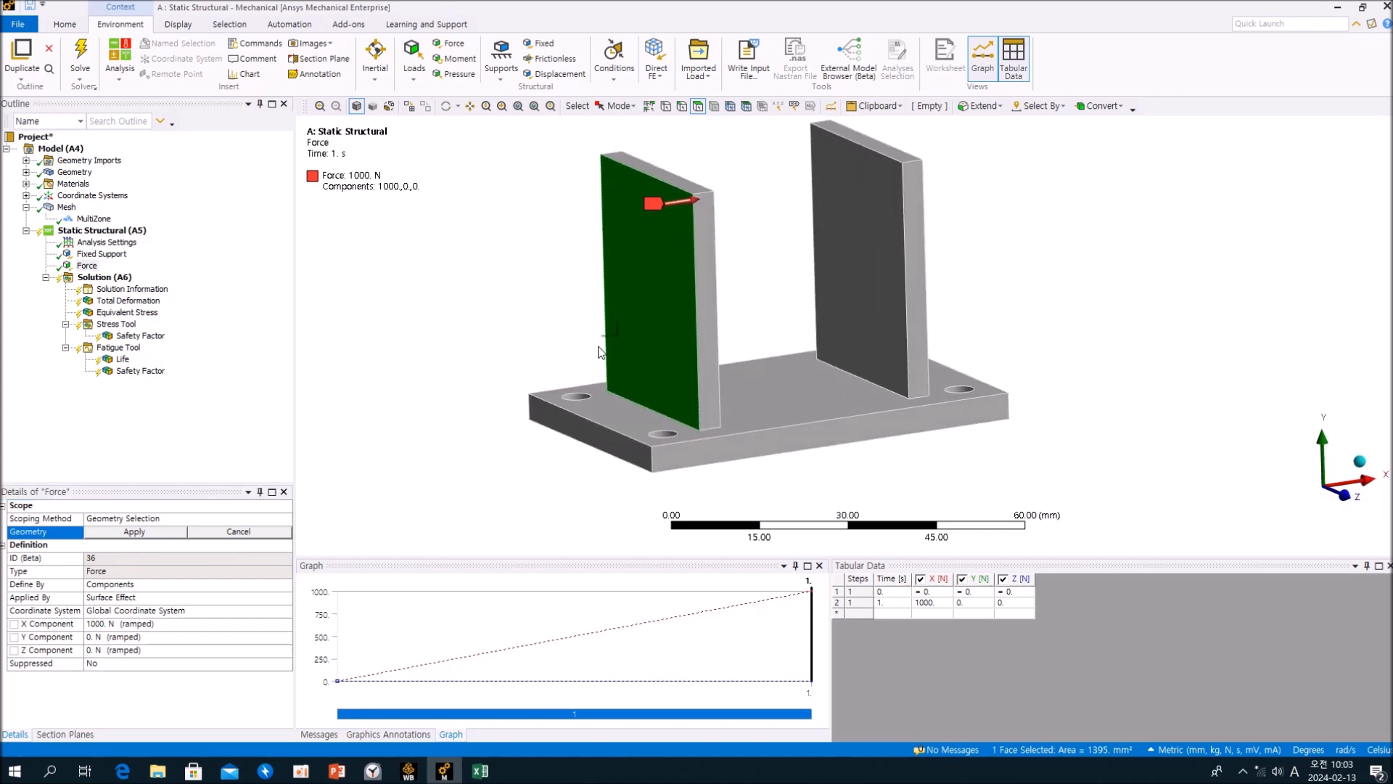
pyautogui.click(275, 535)
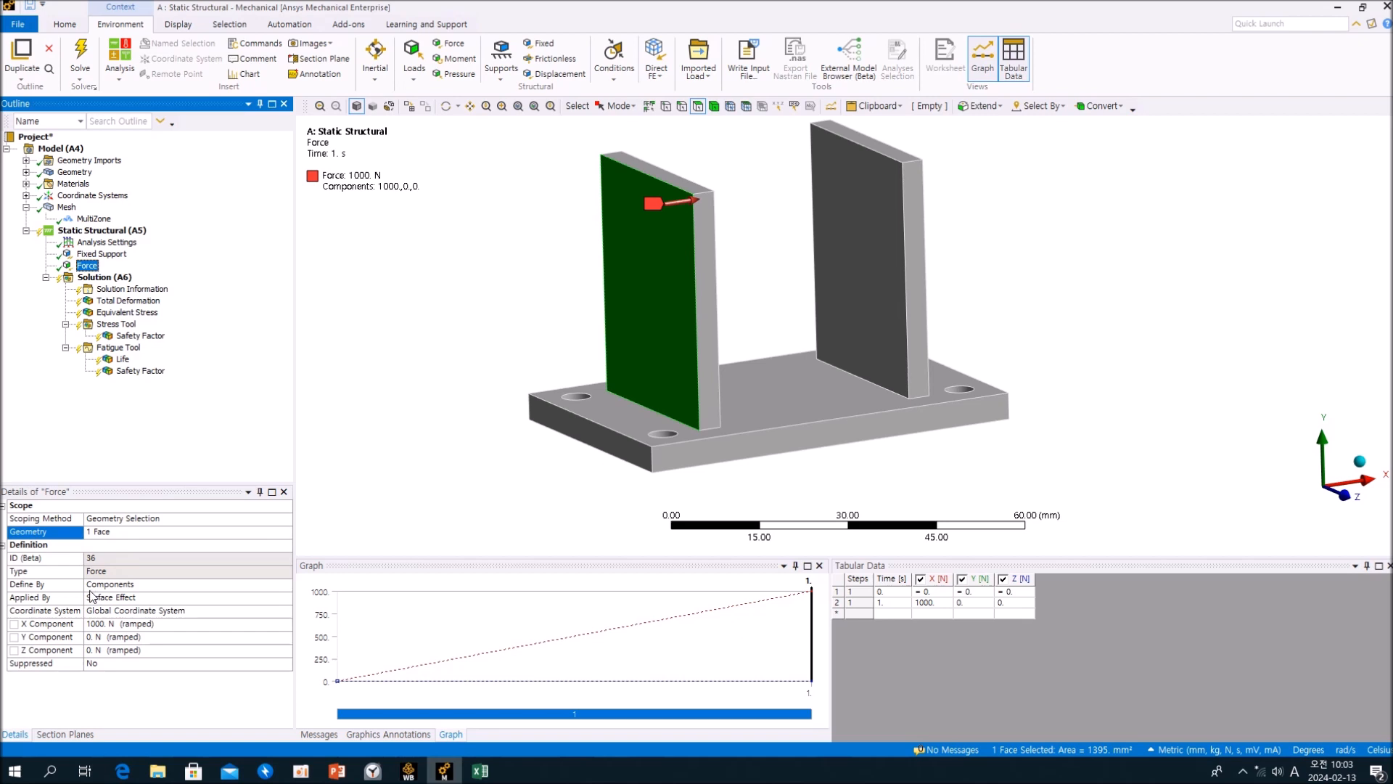
# Step: Review the Force's Define By options, its X Component value and its direction on the upright plate
pyautogui.click(155, 585)
pyautogui.click(286, 585)
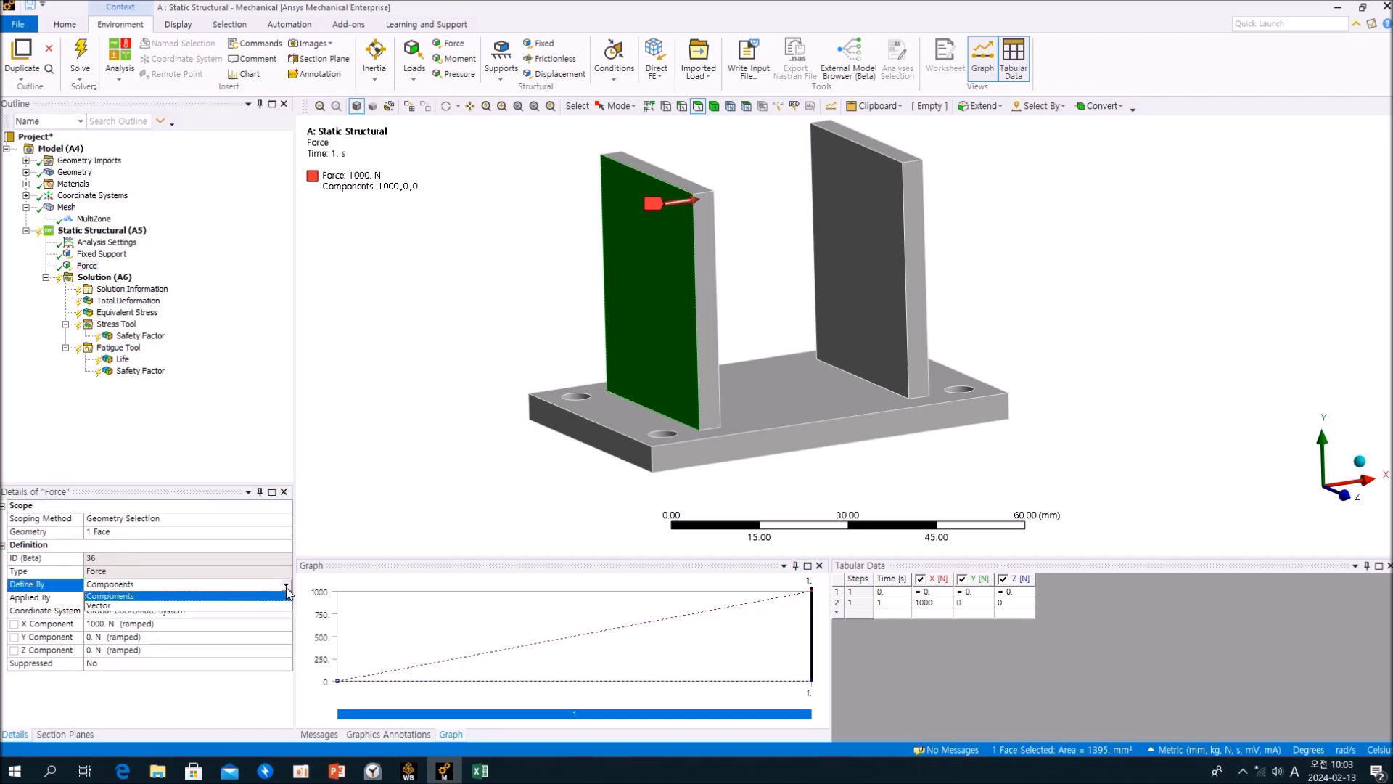
pyautogui.click(247, 408)
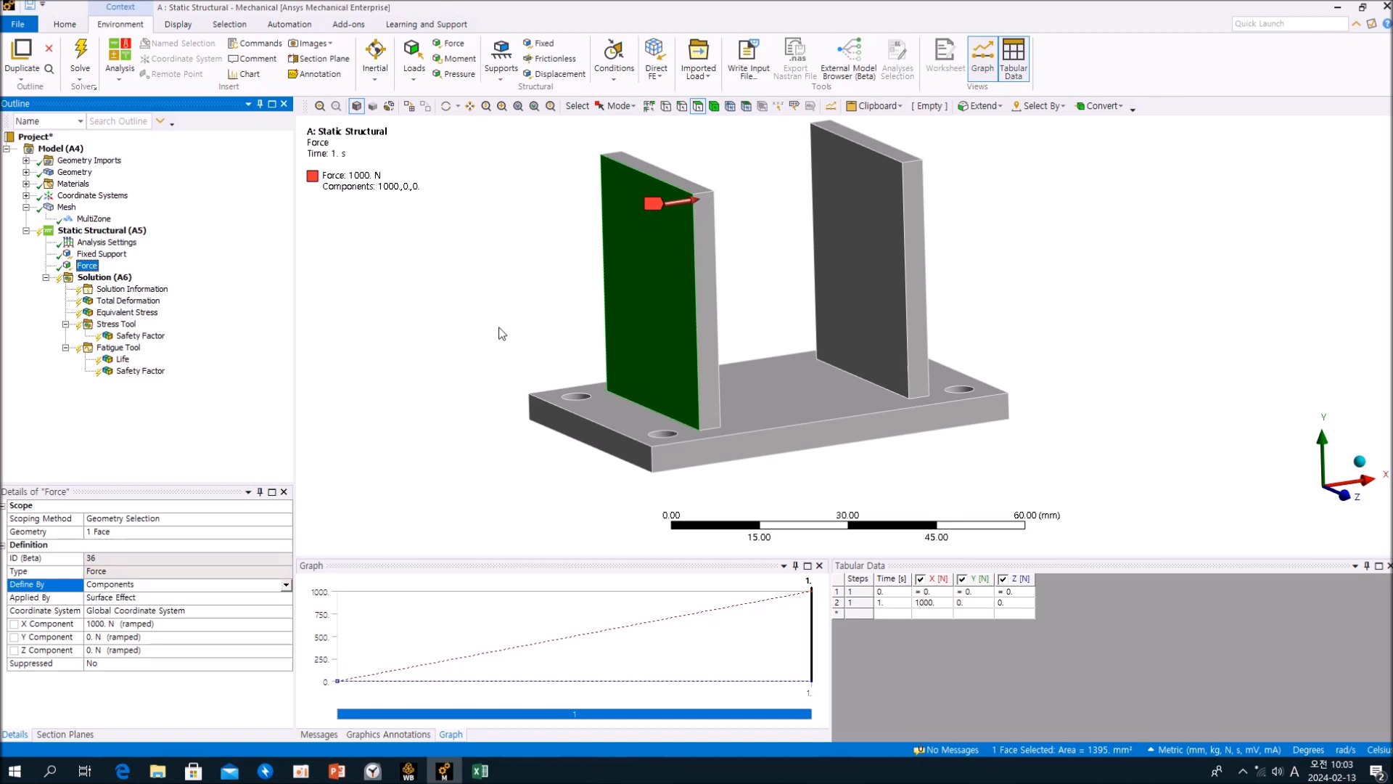
pyautogui.moveTo(655, 267)
pyautogui.mouseDown(button='middle')
pyautogui.moveTo(653, 280)
pyautogui.moveTo(639, 275)
pyautogui.mouseUp(button='middle')
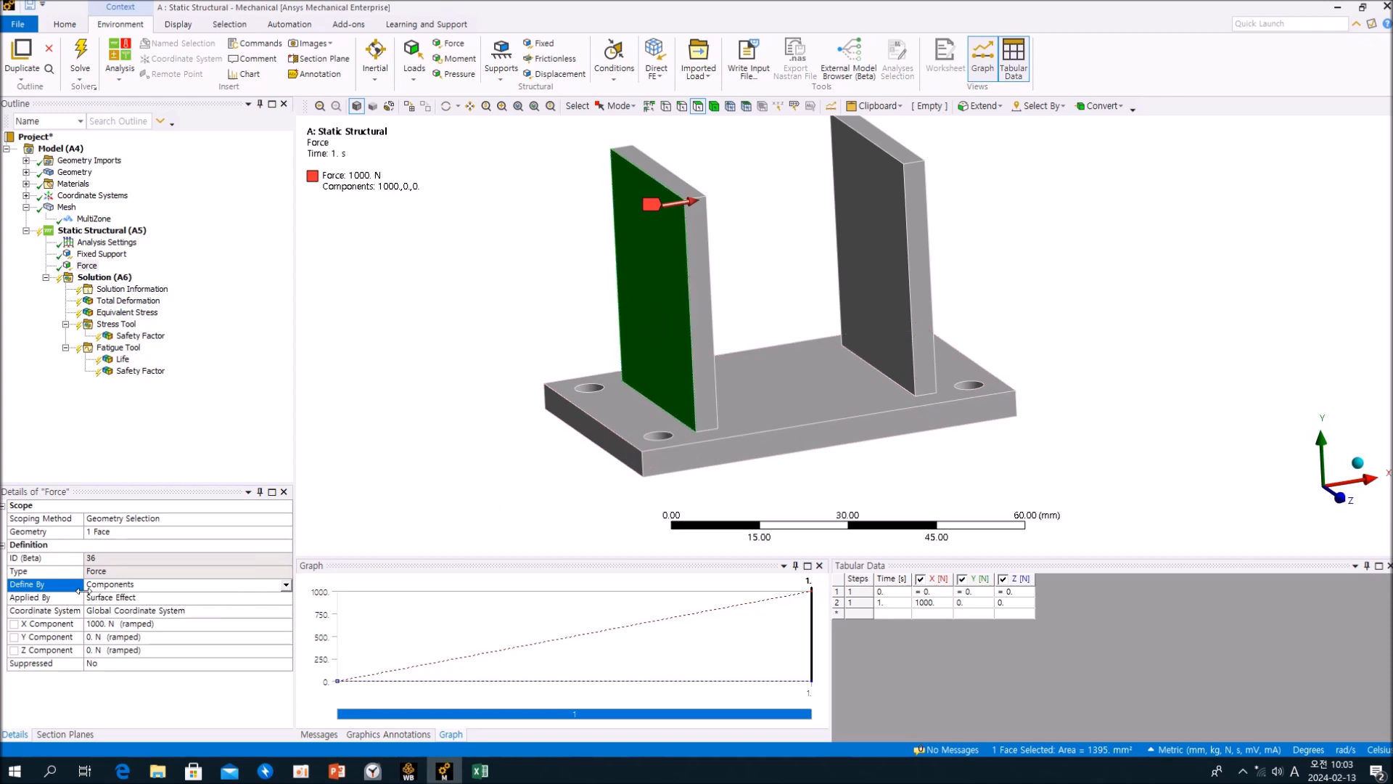
pyautogui.click(142, 623)
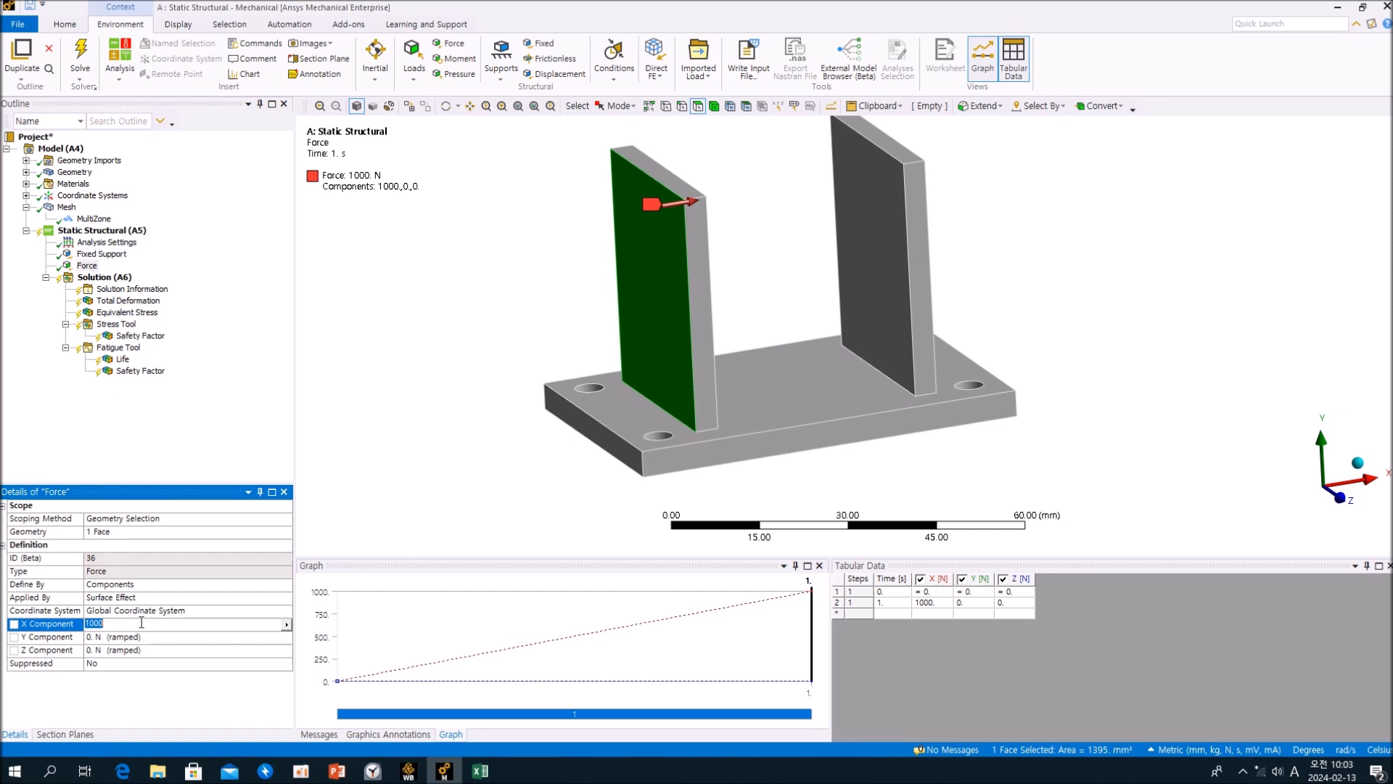
pyautogui.click(431, 401)
pyautogui.moveTo(635, 366); pyautogui.dragTo(871, 341, button='middle')
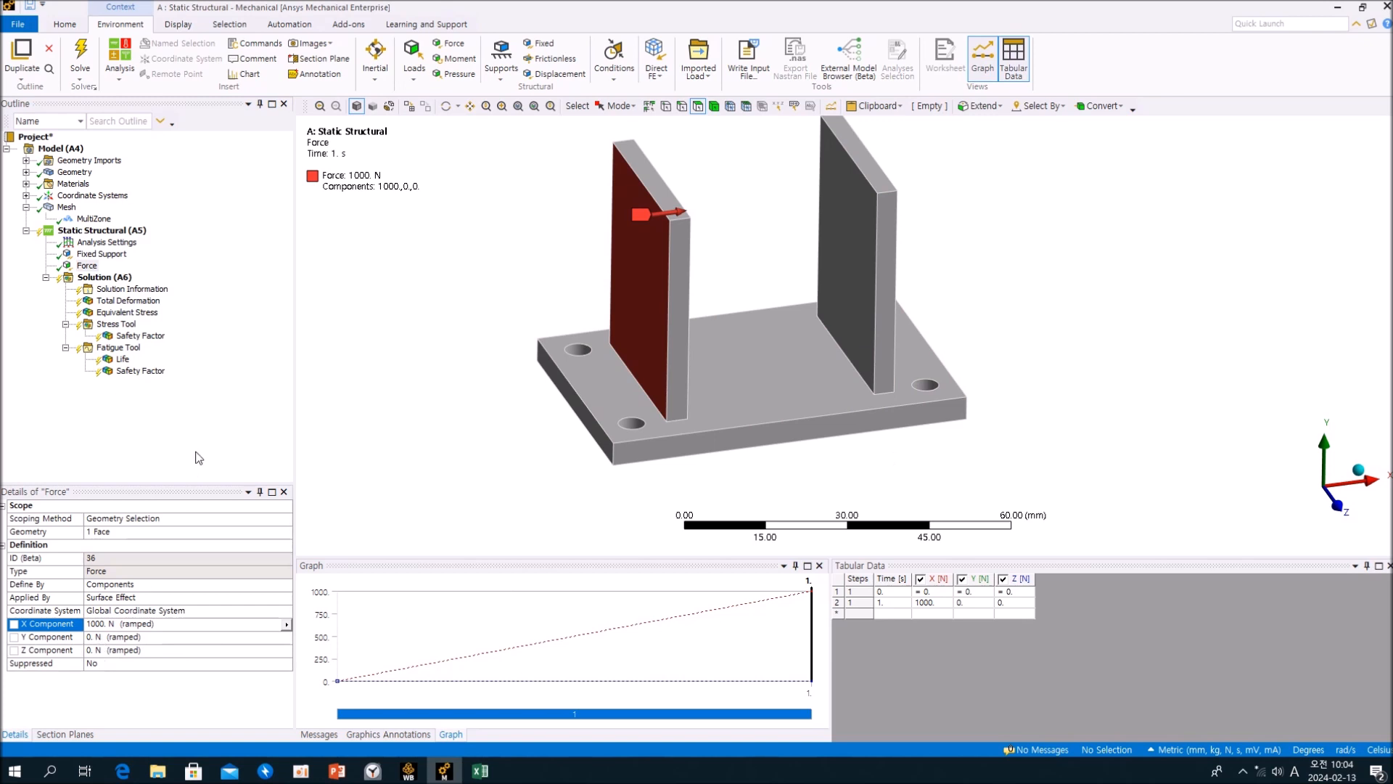
pyautogui.moveTo(805, 348); pyautogui.dragTo(733, 356, button='middle')
pyautogui.click(193, 420)
# Step: Review the Solution's Equivalent Stress result, the available result tools, and the Stress Tool with its Safety Factor
pyautogui.click(119, 279)
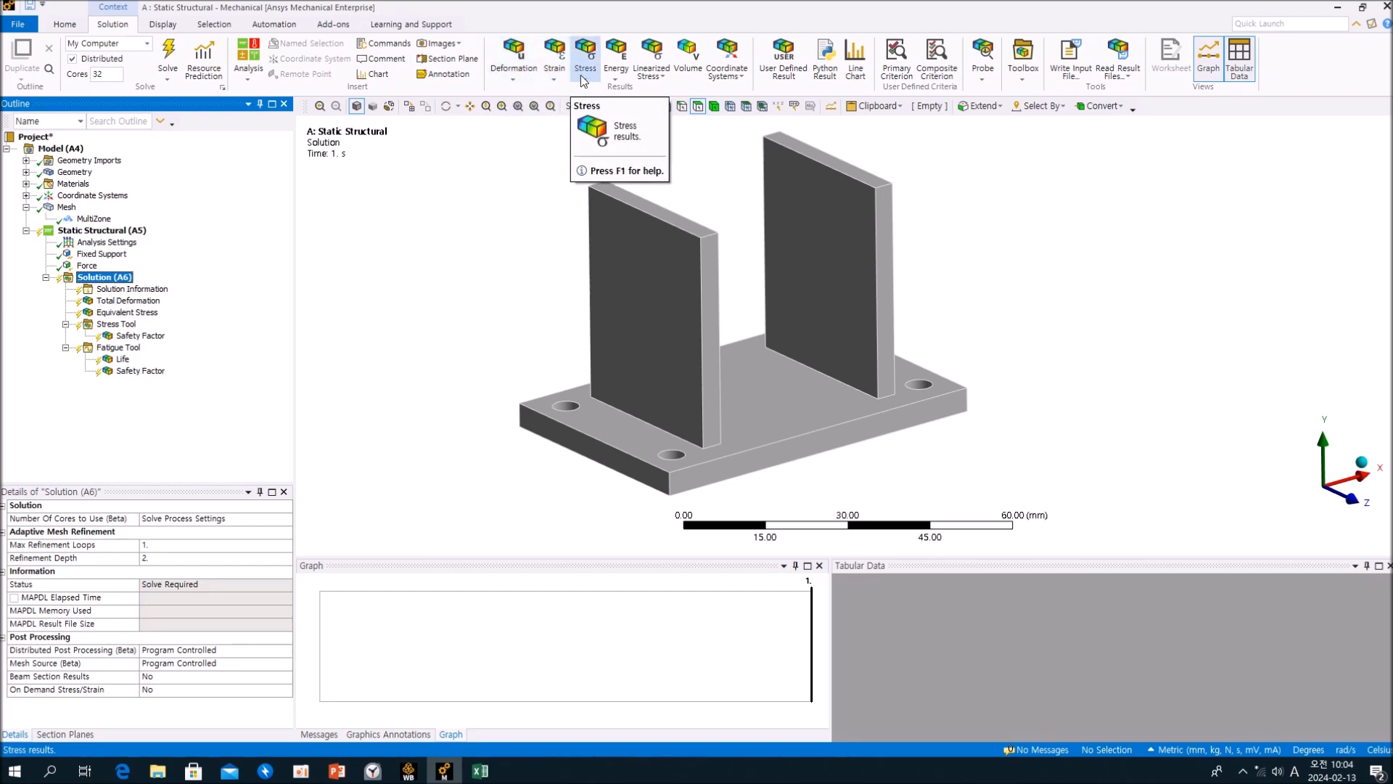
pyautogui.click(128, 313)
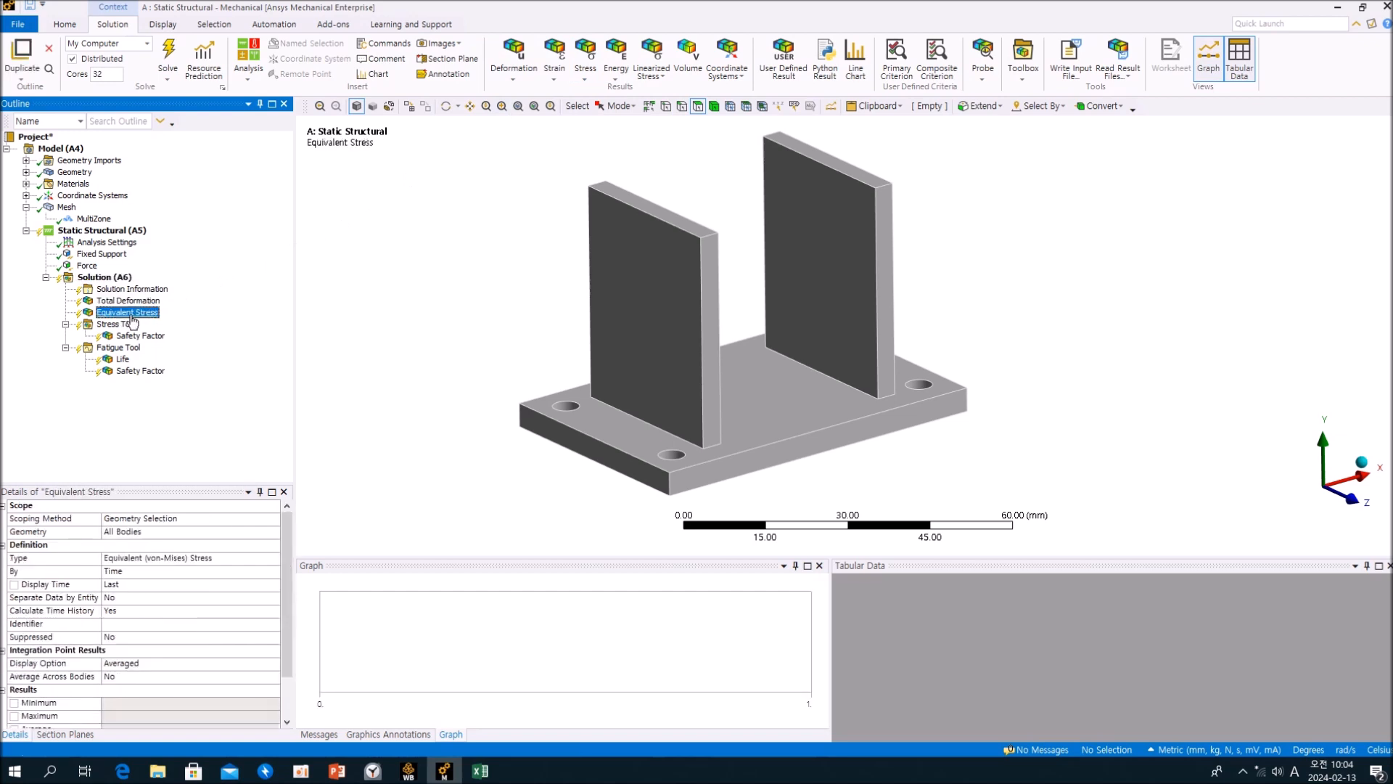
pyautogui.click(120, 281)
pyautogui.click(1032, 80)
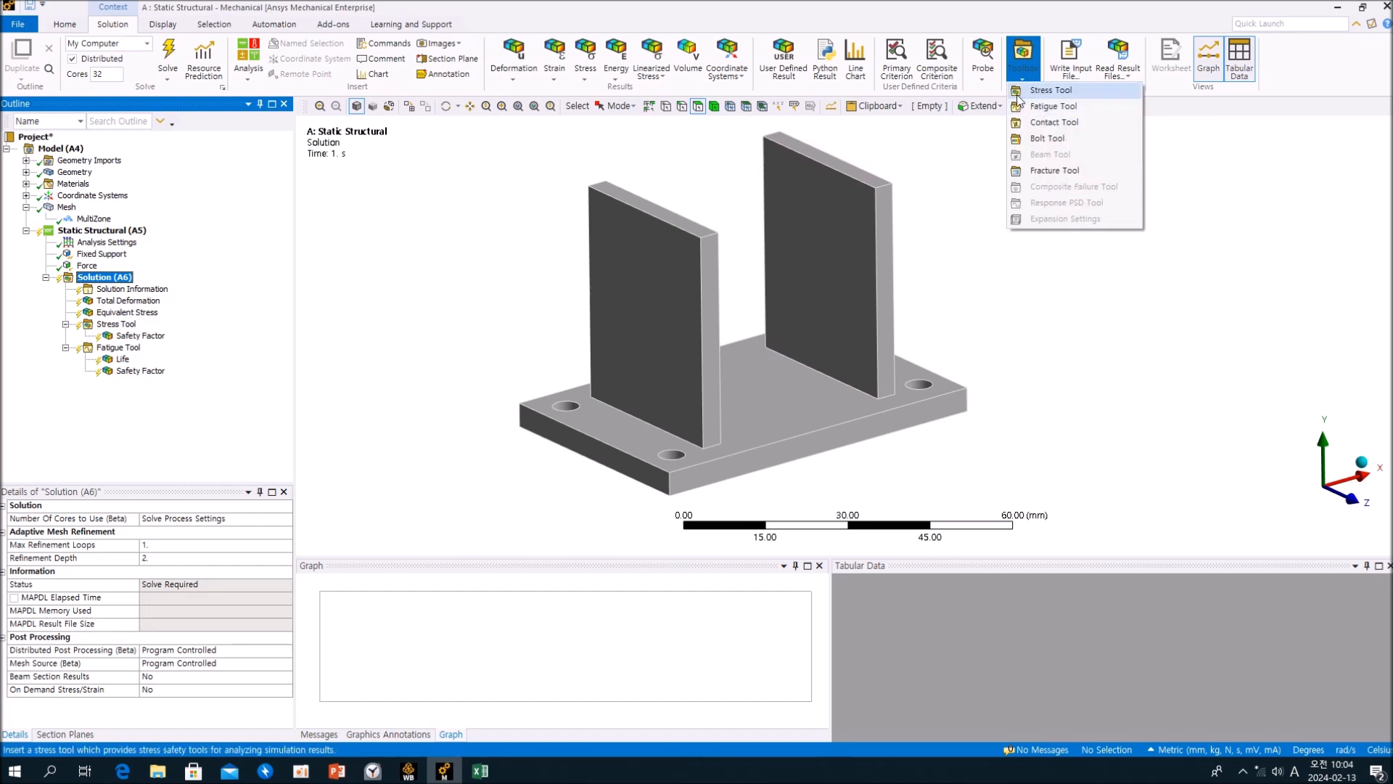
pyautogui.click(996, 19)
pyautogui.click(113, 327)
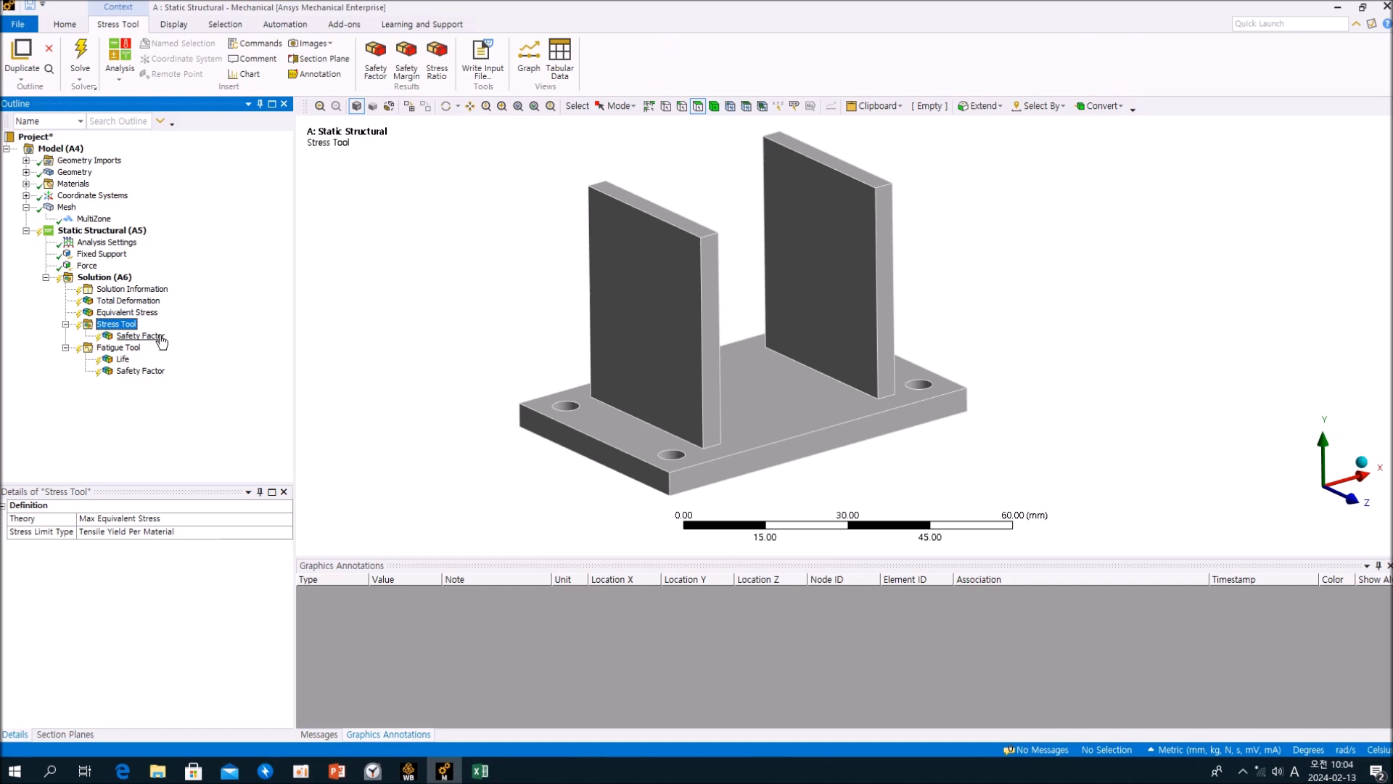
pyautogui.click(160, 338)
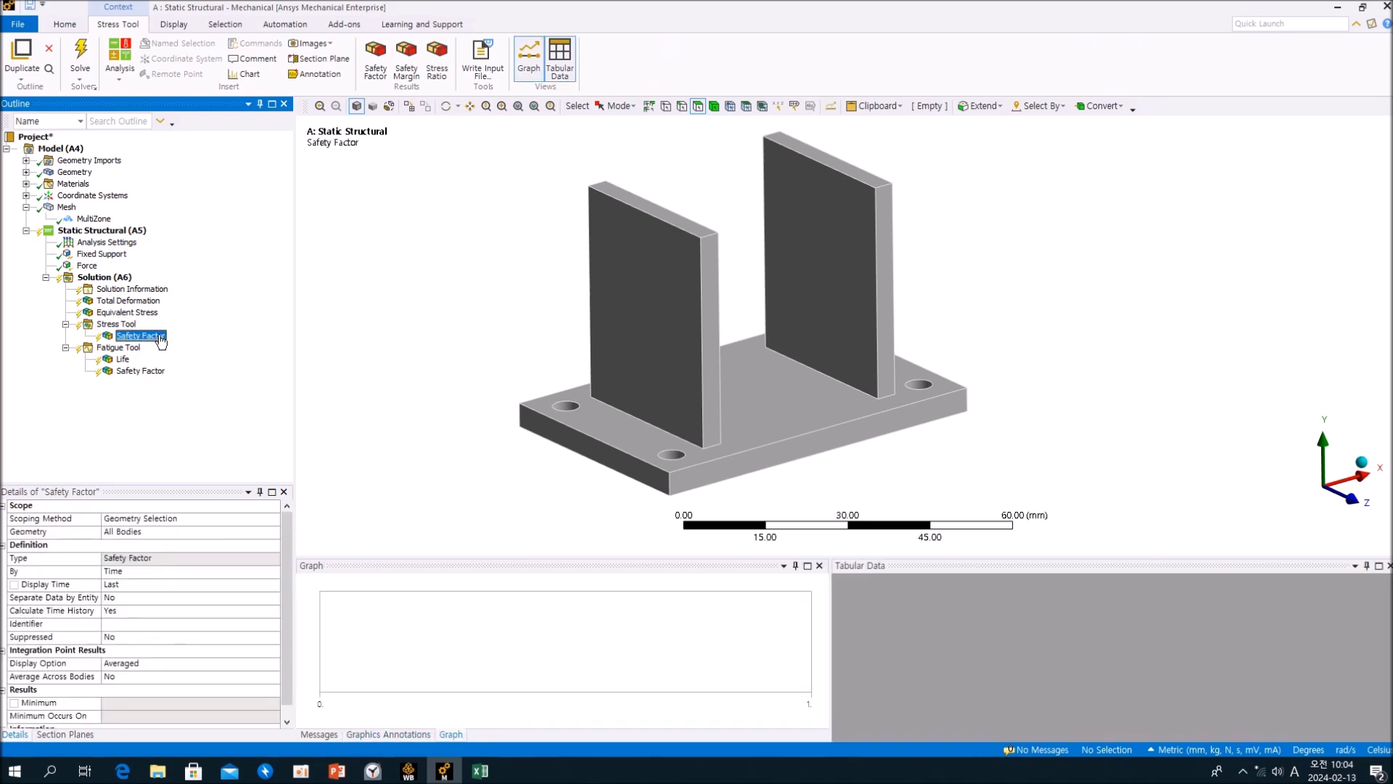
pyautogui.click(120, 326)
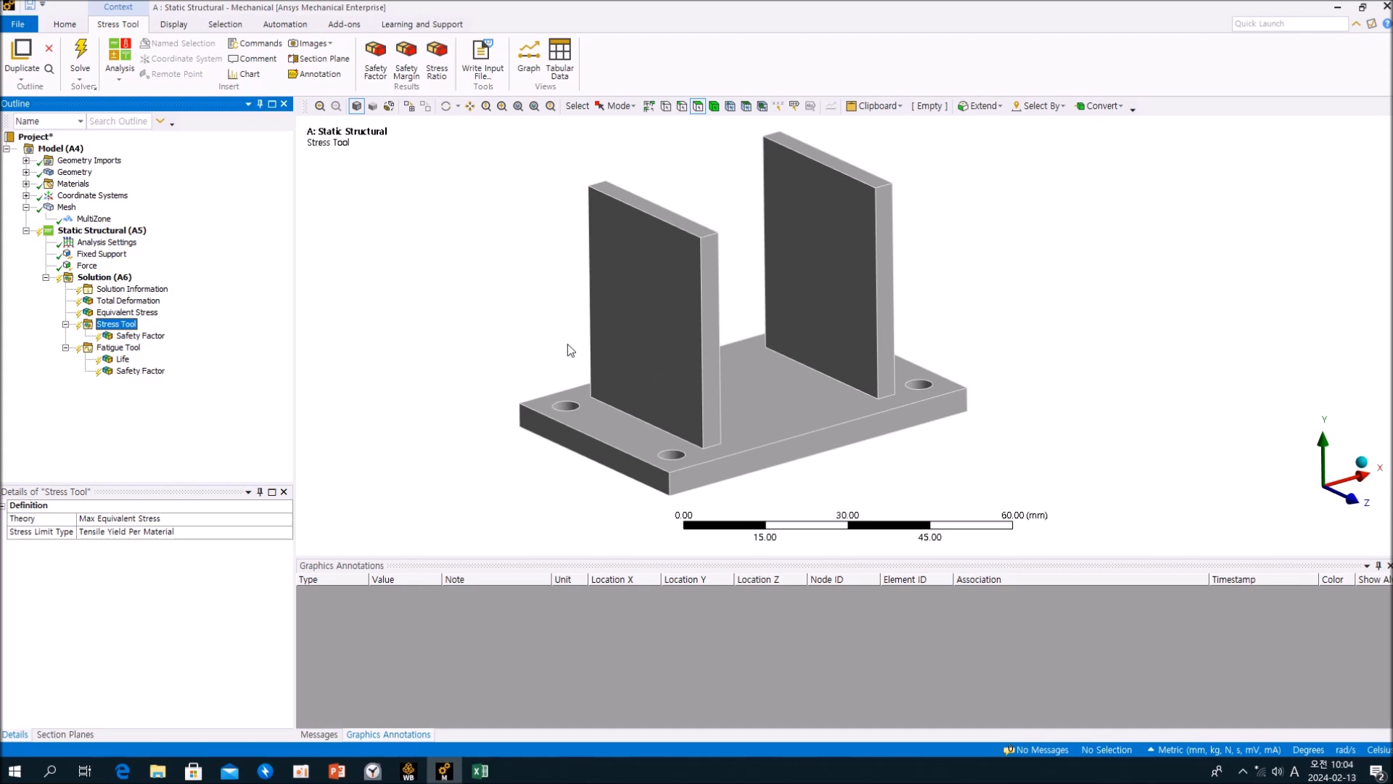
# Step: Look up Structural Steel's Tensile Yield Strength in the material data and highlight its name and value
pyautogui.click(73, 184)
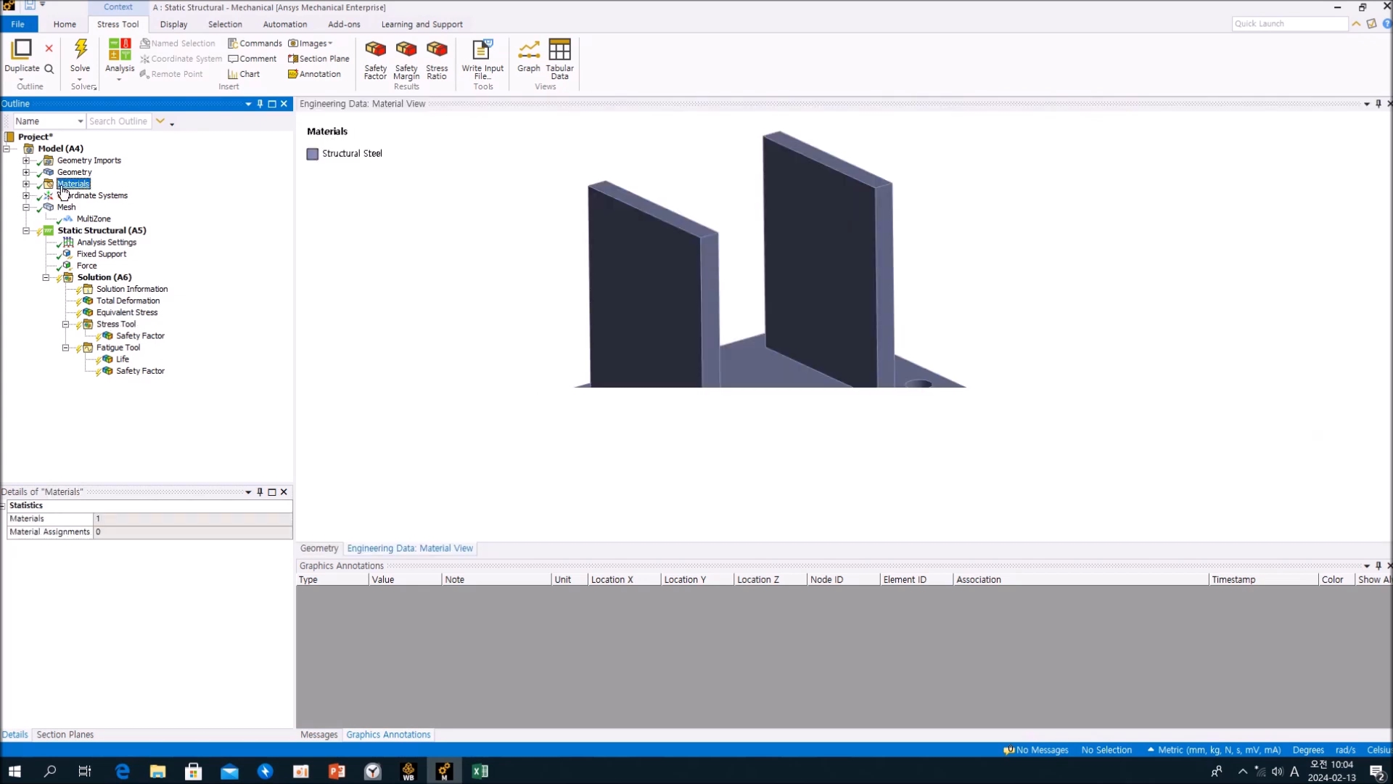
pyautogui.click(322, 231)
pyautogui.scroll(-5, 1034, 320)
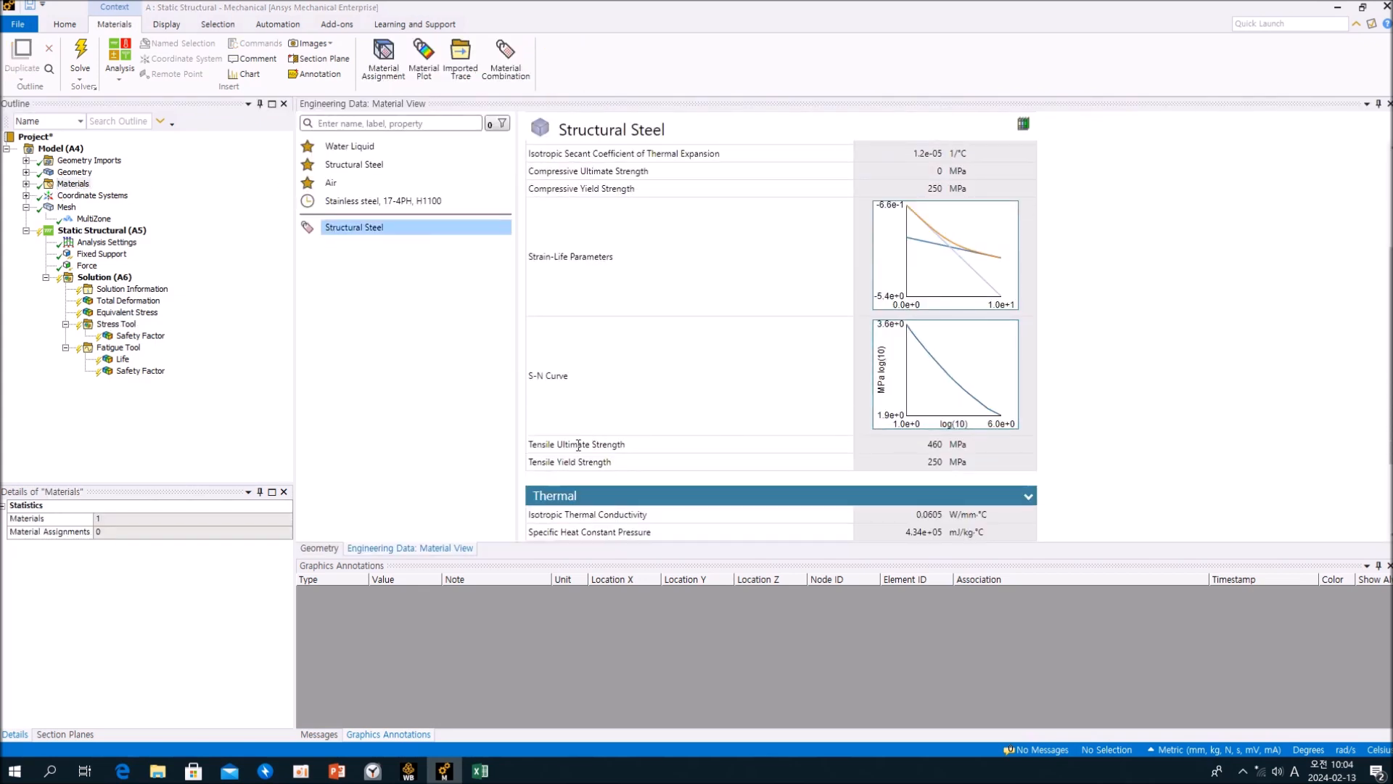
pyautogui.moveTo(539, 463); pyautogui.dragTo(986, 467)
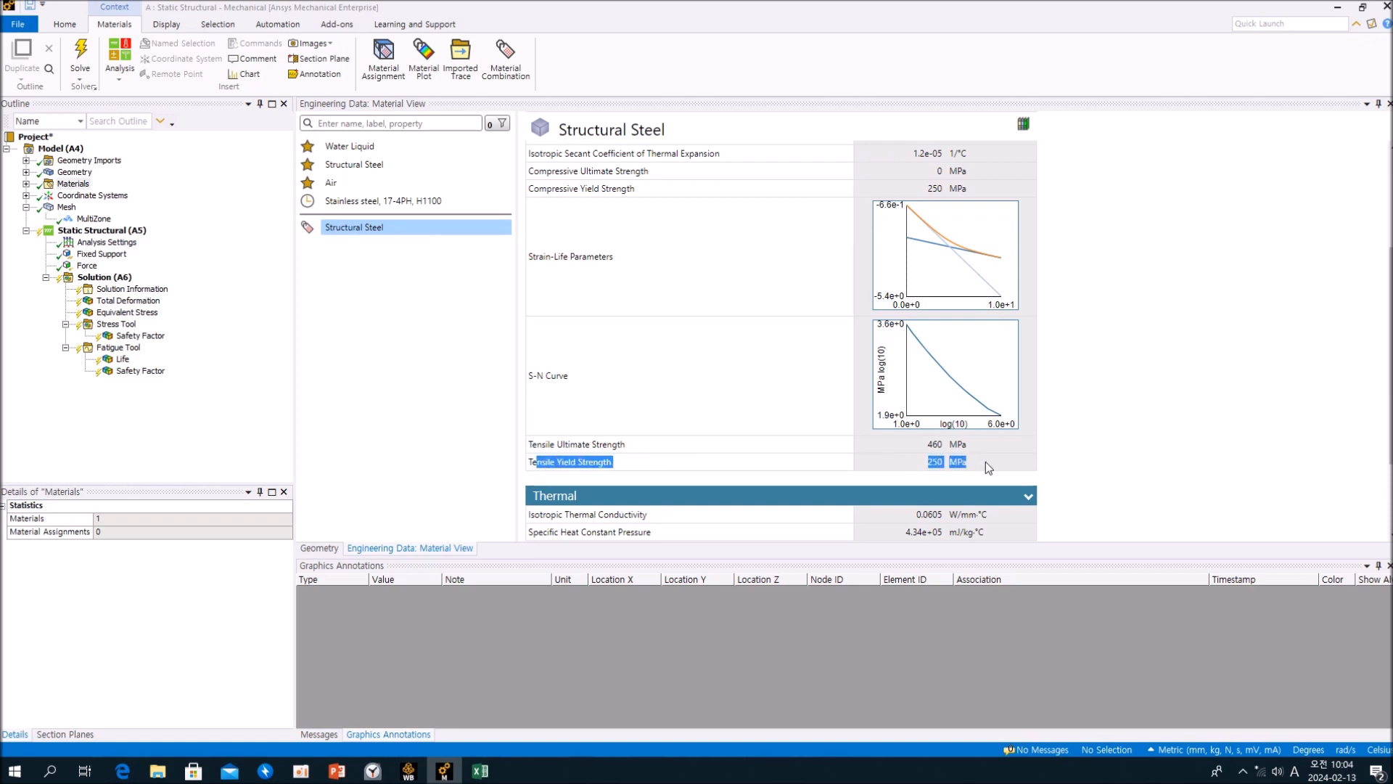
pyautogui.click(986, 462)
pyautogui.click(898, 469)
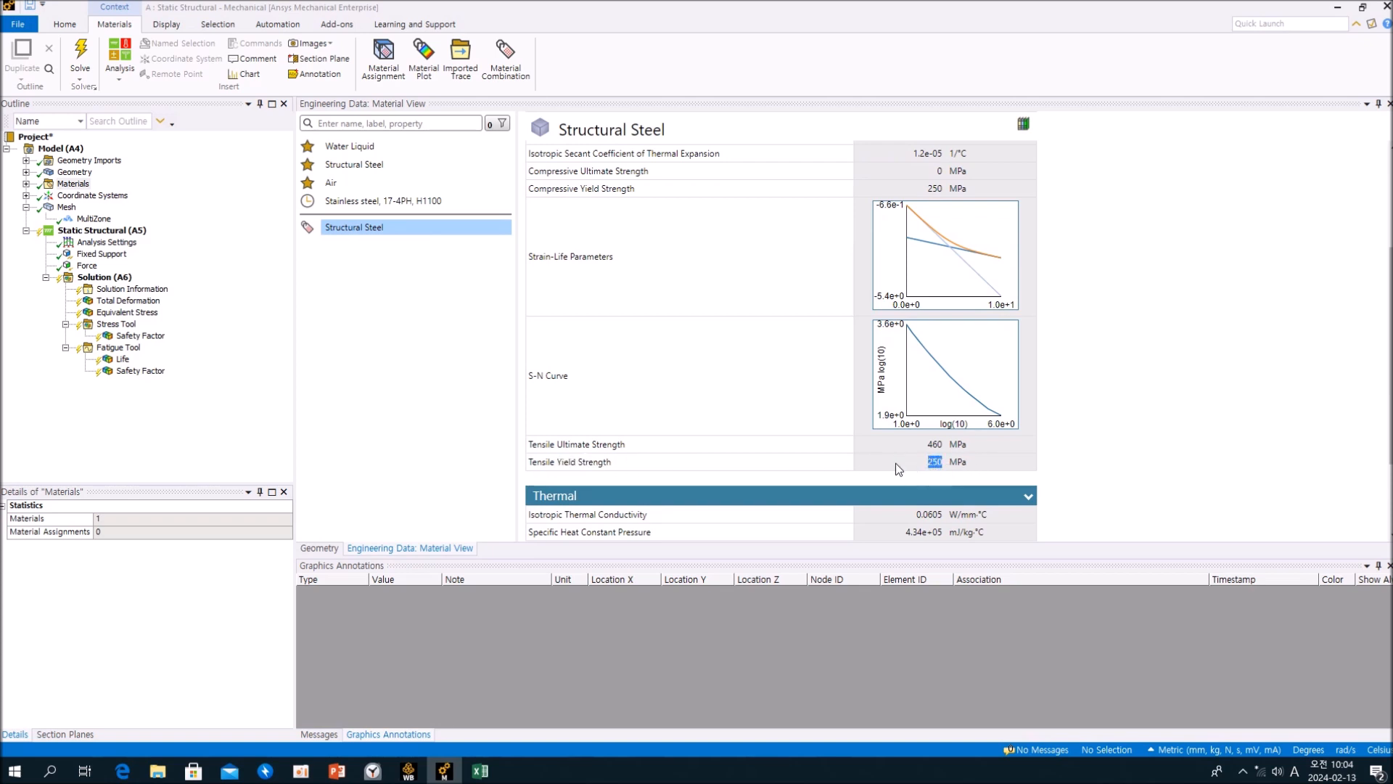
pyautogui.moveTo(666, 461); pyautogui.dragTo(531, 459)
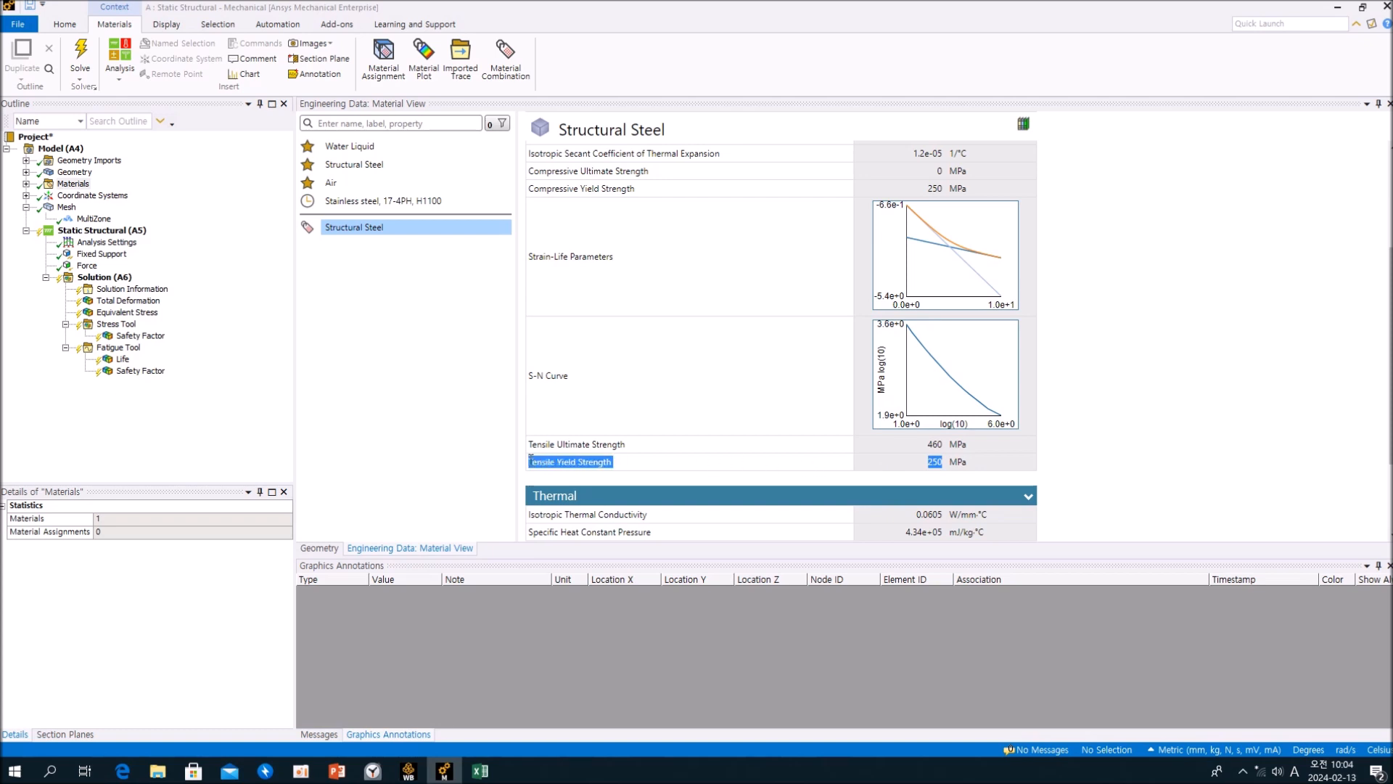
pyautogui.click(678, 457)
# Step: Examine the failure theories offered for the Stress Tool, keeping Max Equivalent Stress
pyautogui.click(117, 327)
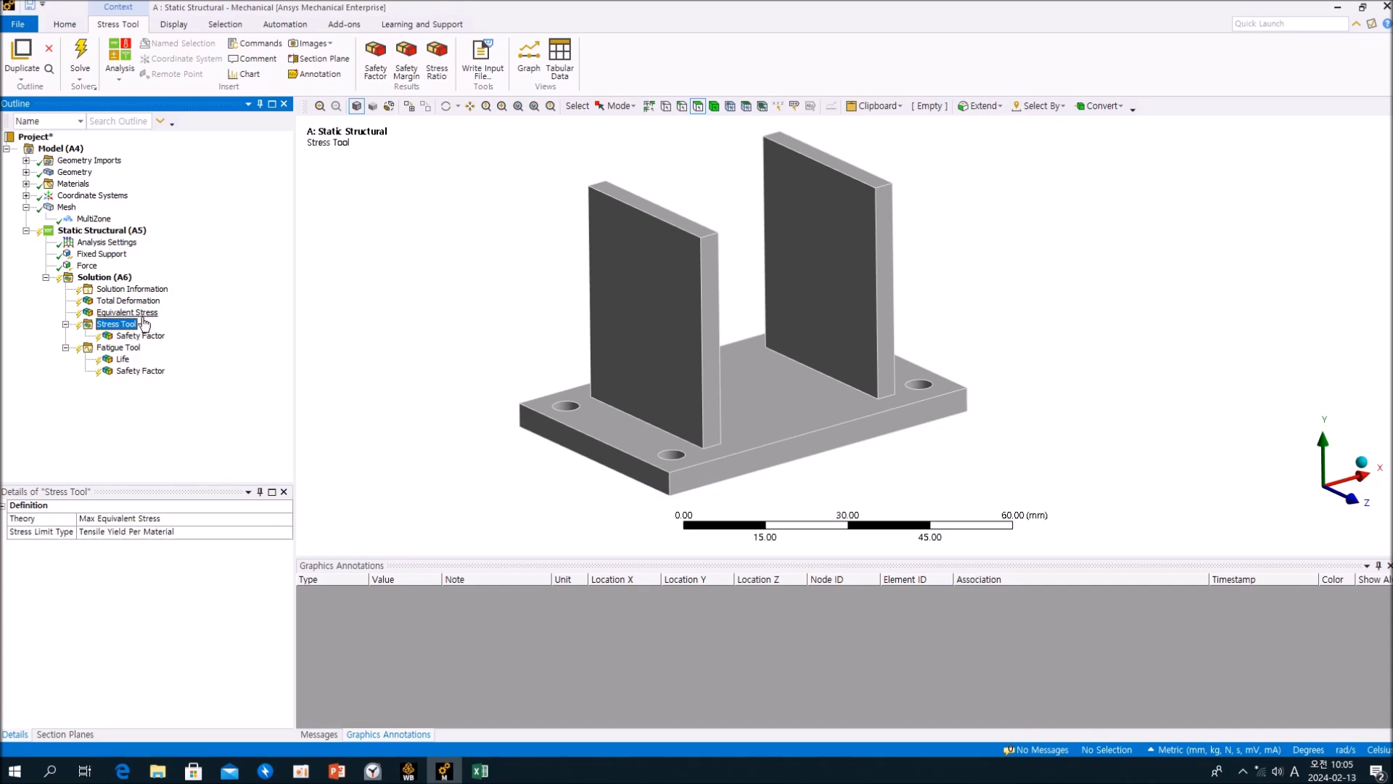
pyautogui.click(291, 521)
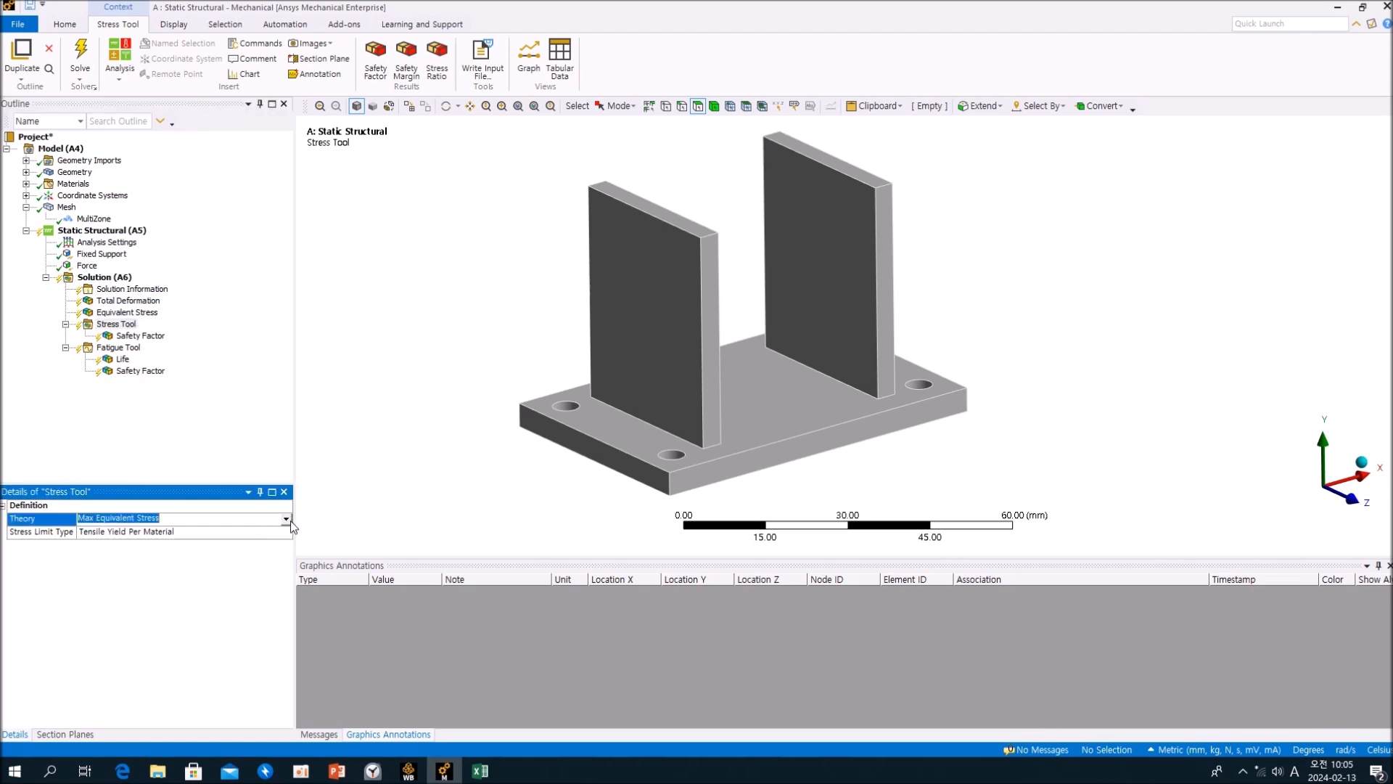
pyautogui.click(289, 519)
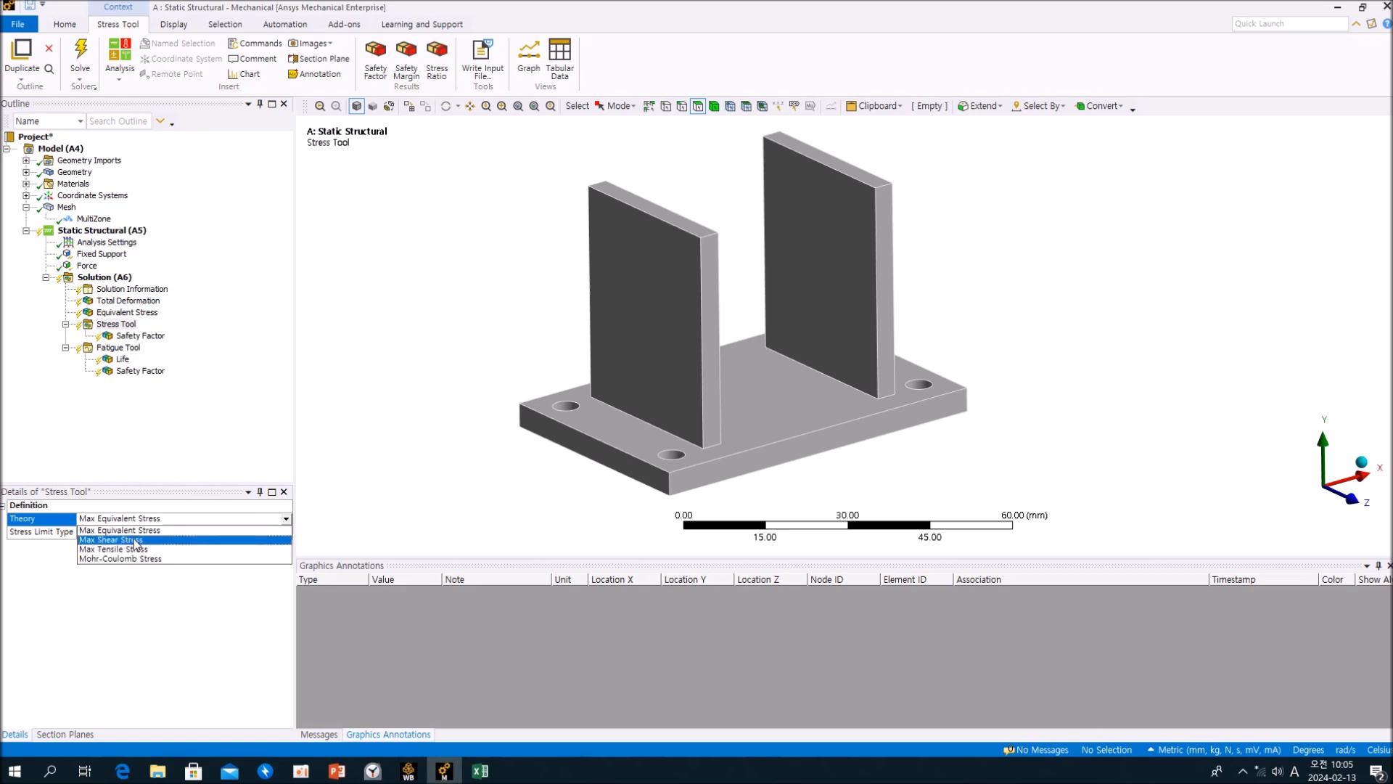
pyautogui.click(213, 453)
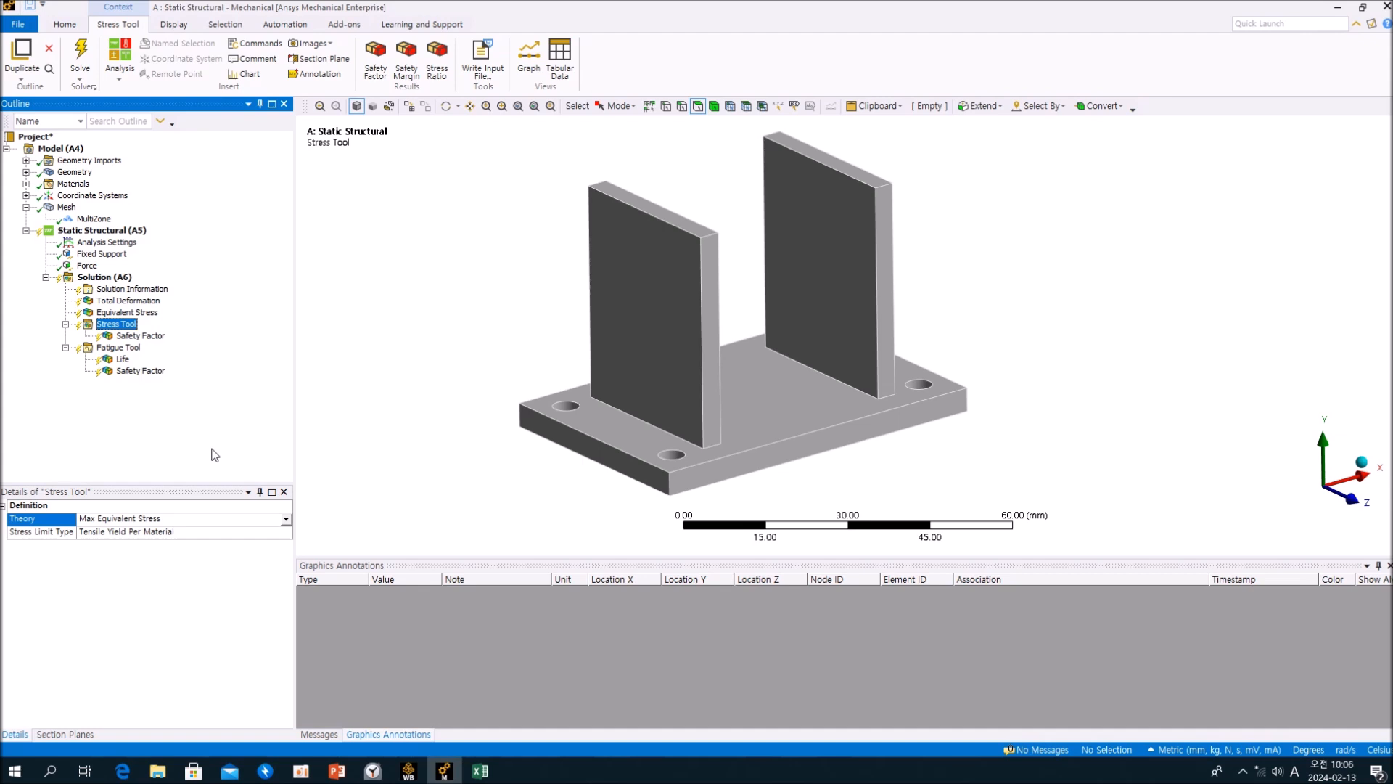
# Step: Examine the Stress Tool's Stress Limit Type options, keeping Tensile Yield Per Material
pyautogui.click(236, 592)
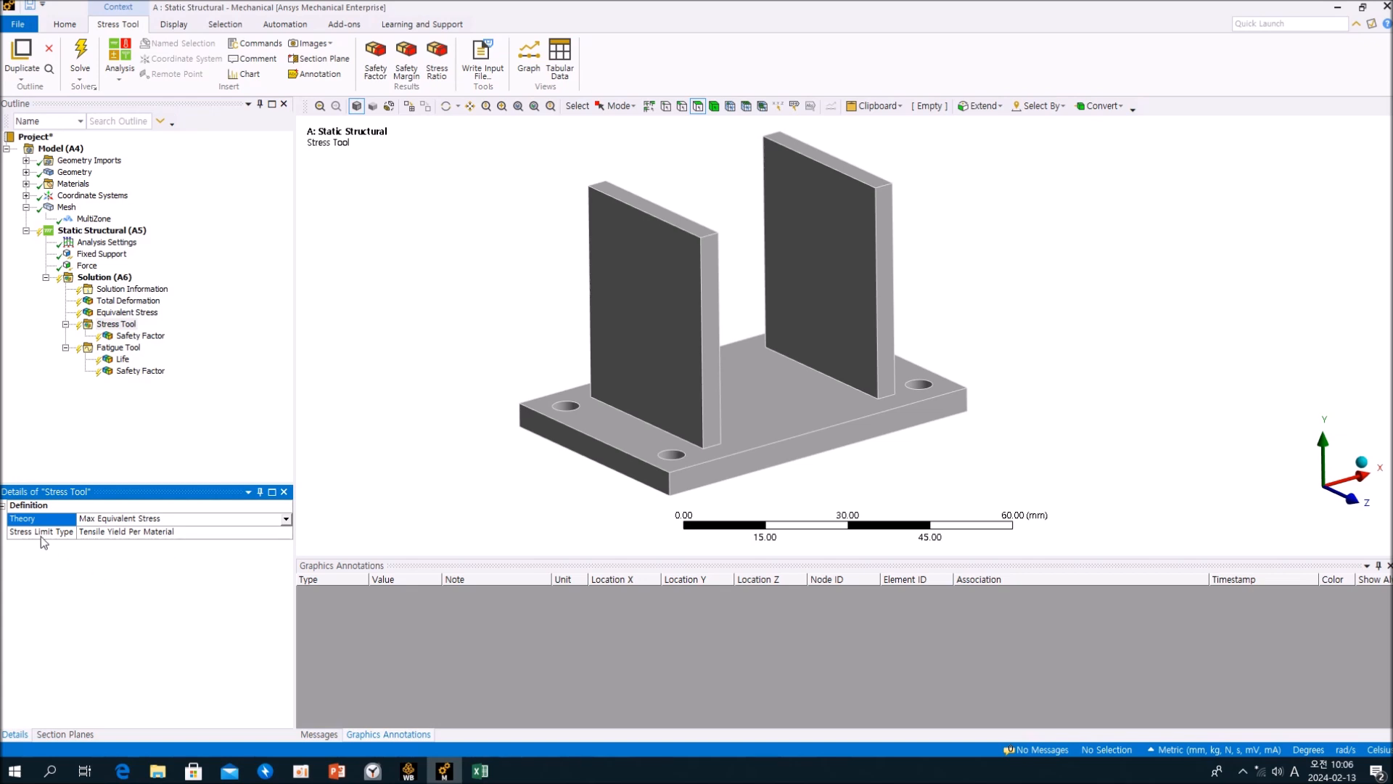
pyautogui.click(247, 531)
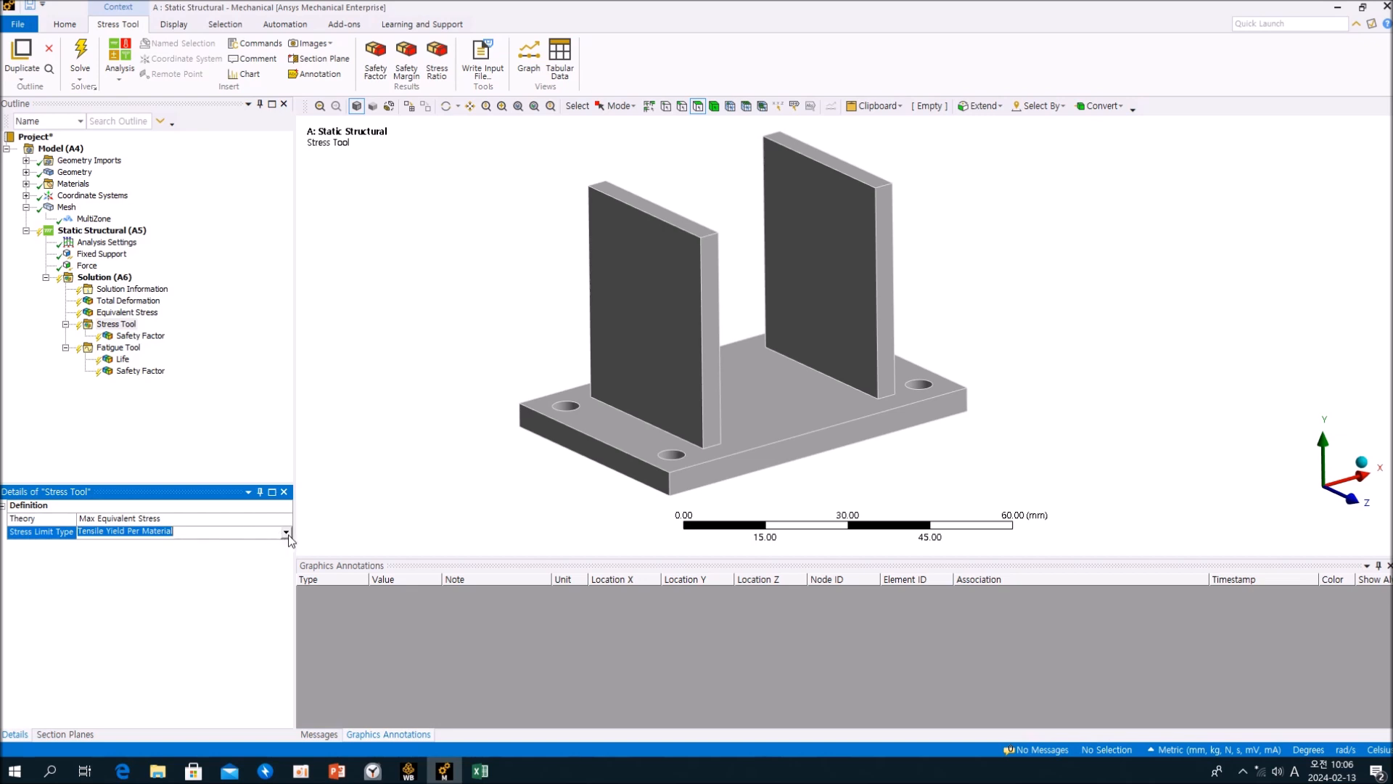
pyautogui.click(286, 533)
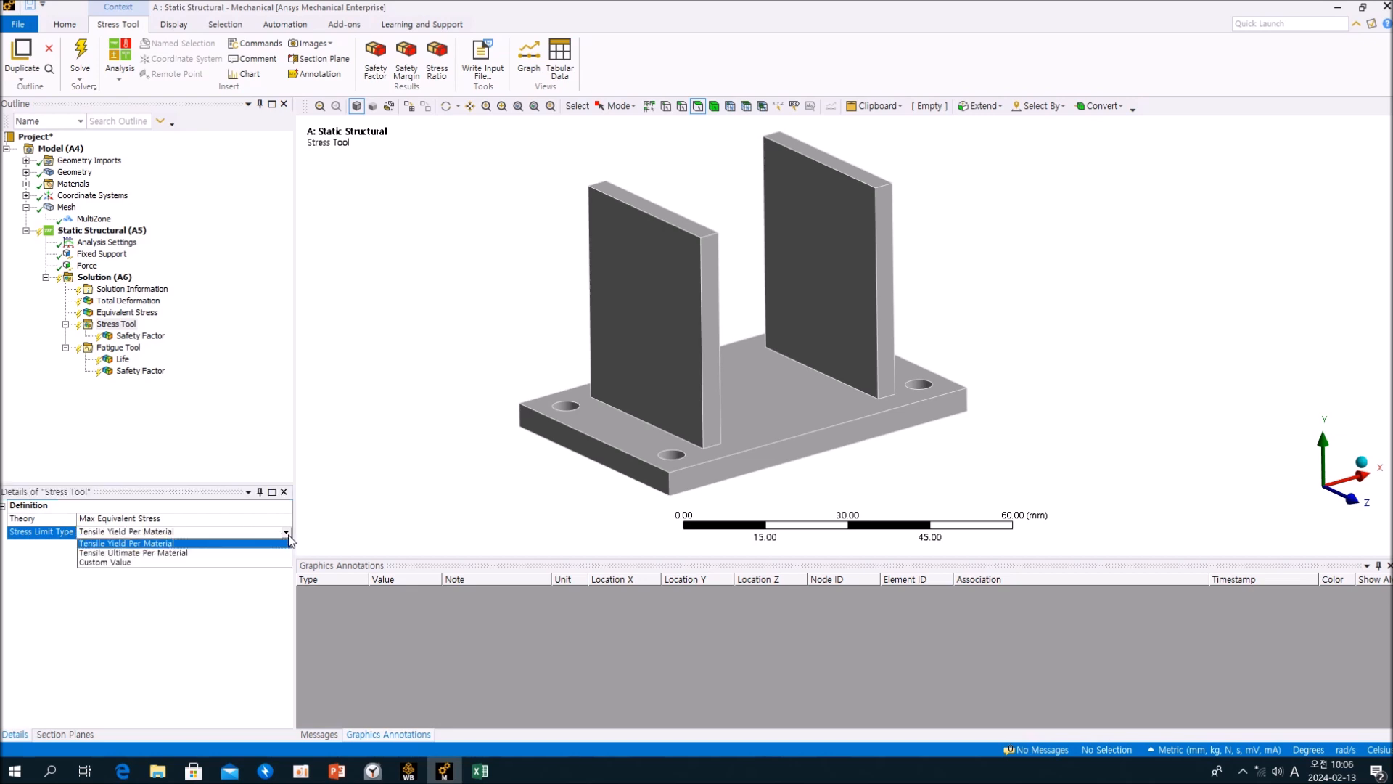
pyautogui.click(248, 428)
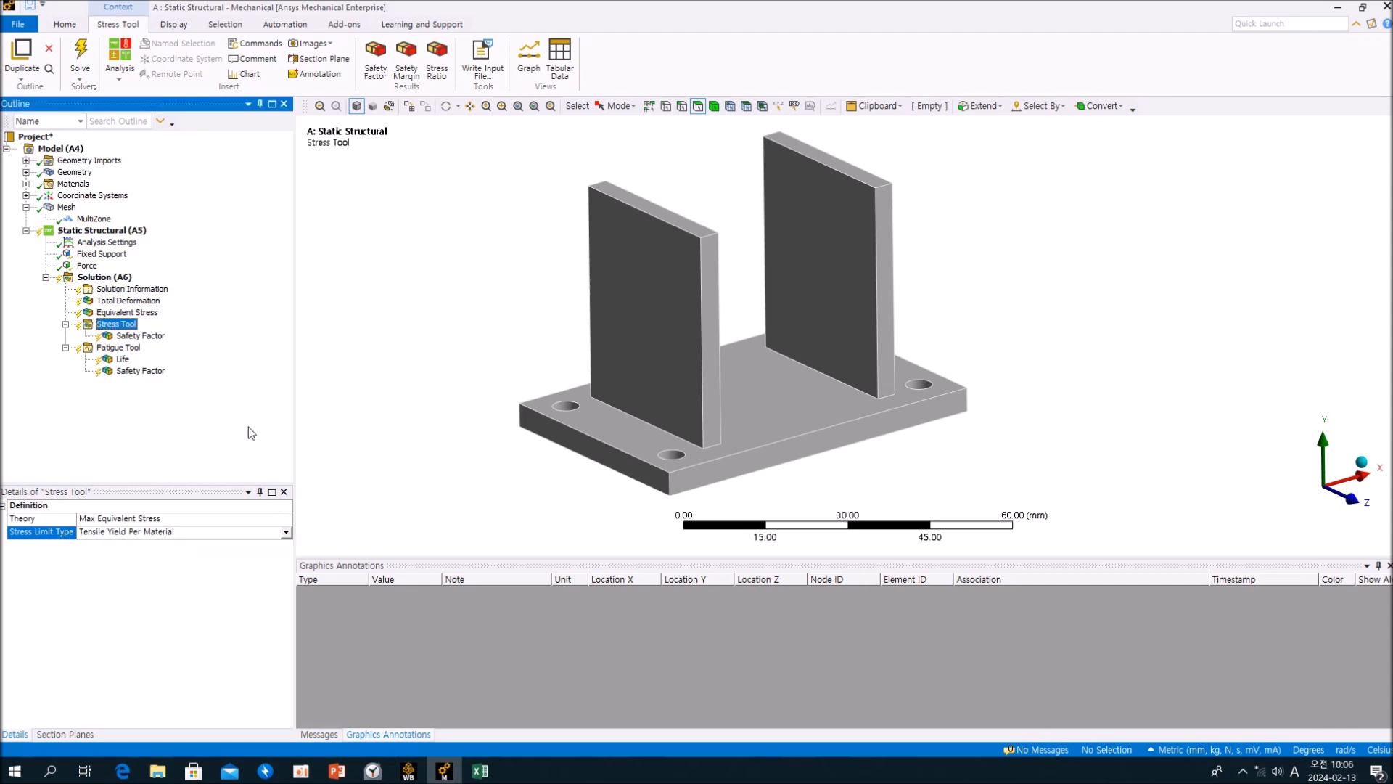
pyautogui.click(167, 643)
pyautogui.click(147, 453)
pyautogui.click(131, 589)
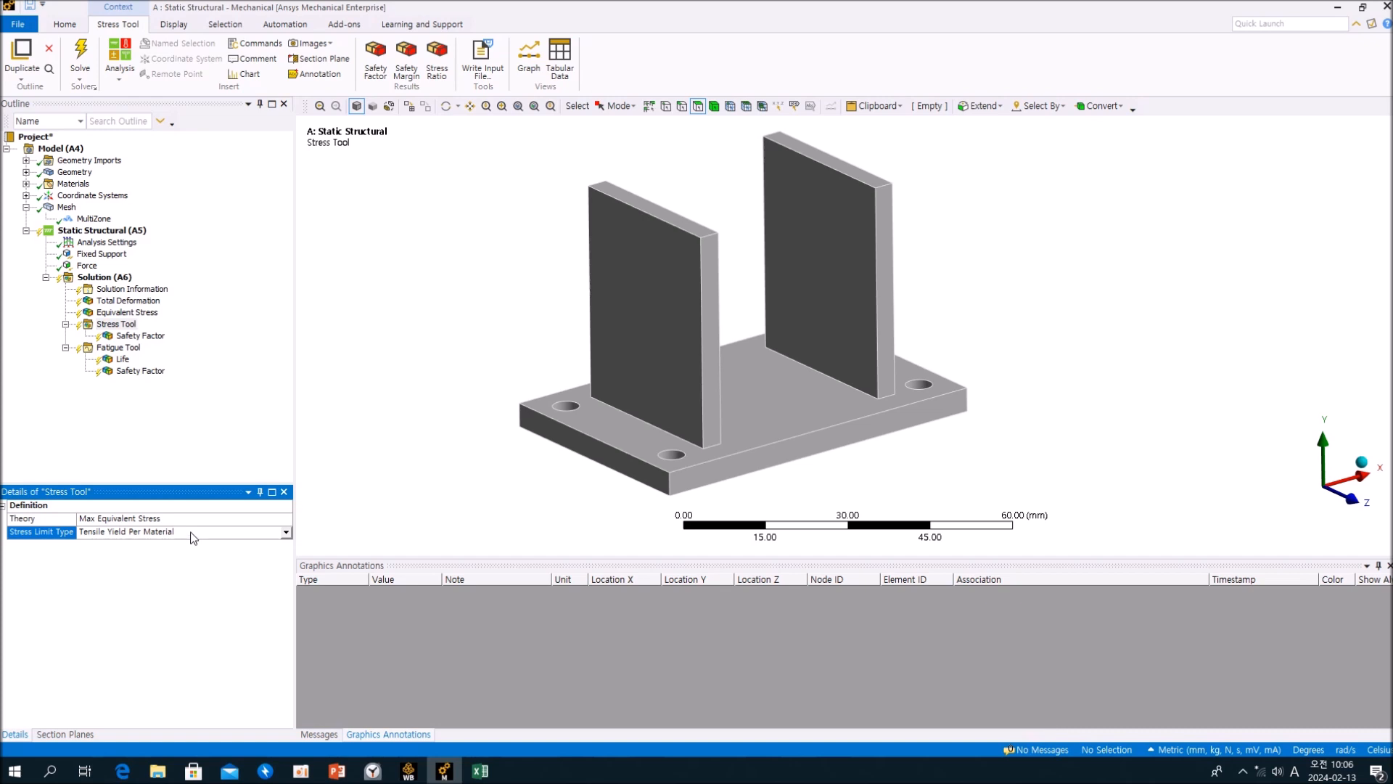
pyautogui.click(222, 421)
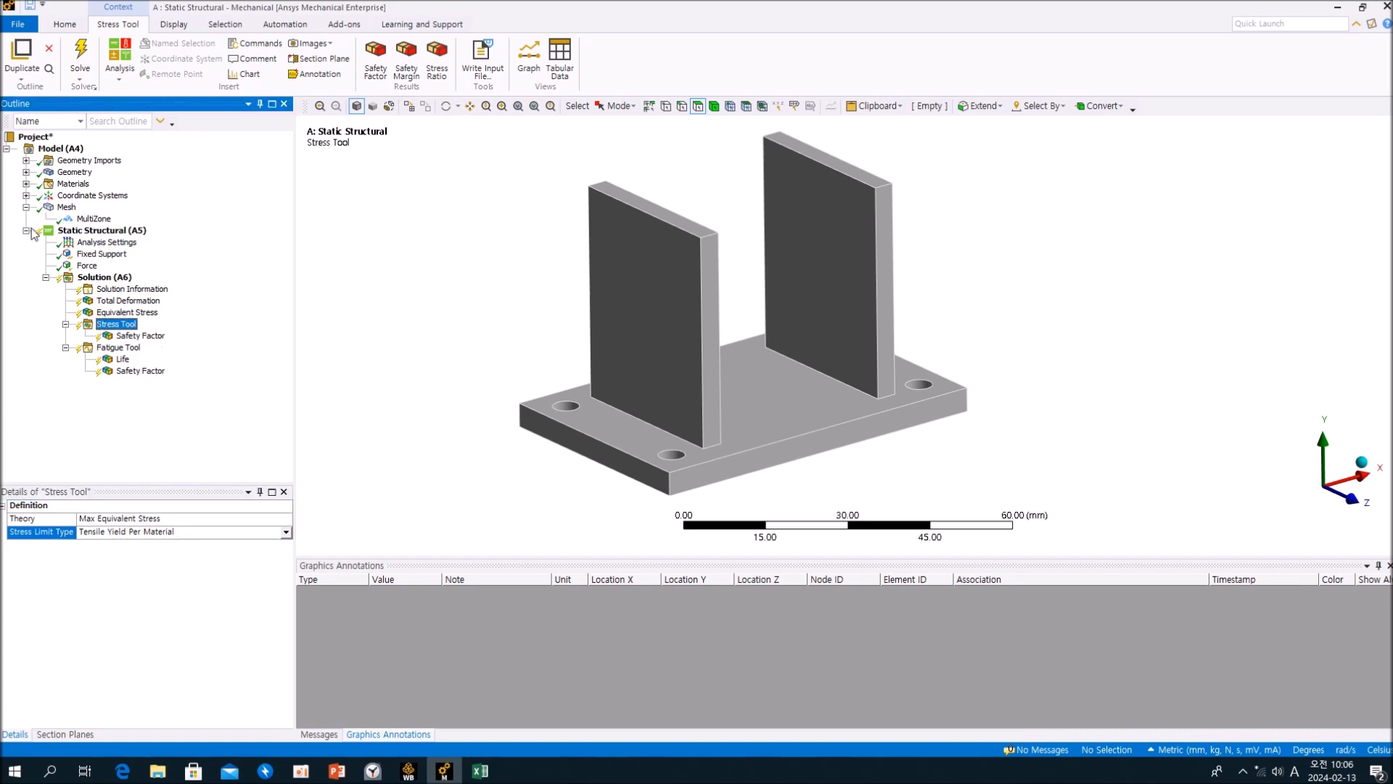
# Step: Look up Structural Steel's Tensile Yield Strength and Tensile Ultimate Strength in the material data, highlighting the ultimate strength's name and value
pyautogui.click(64, 185)
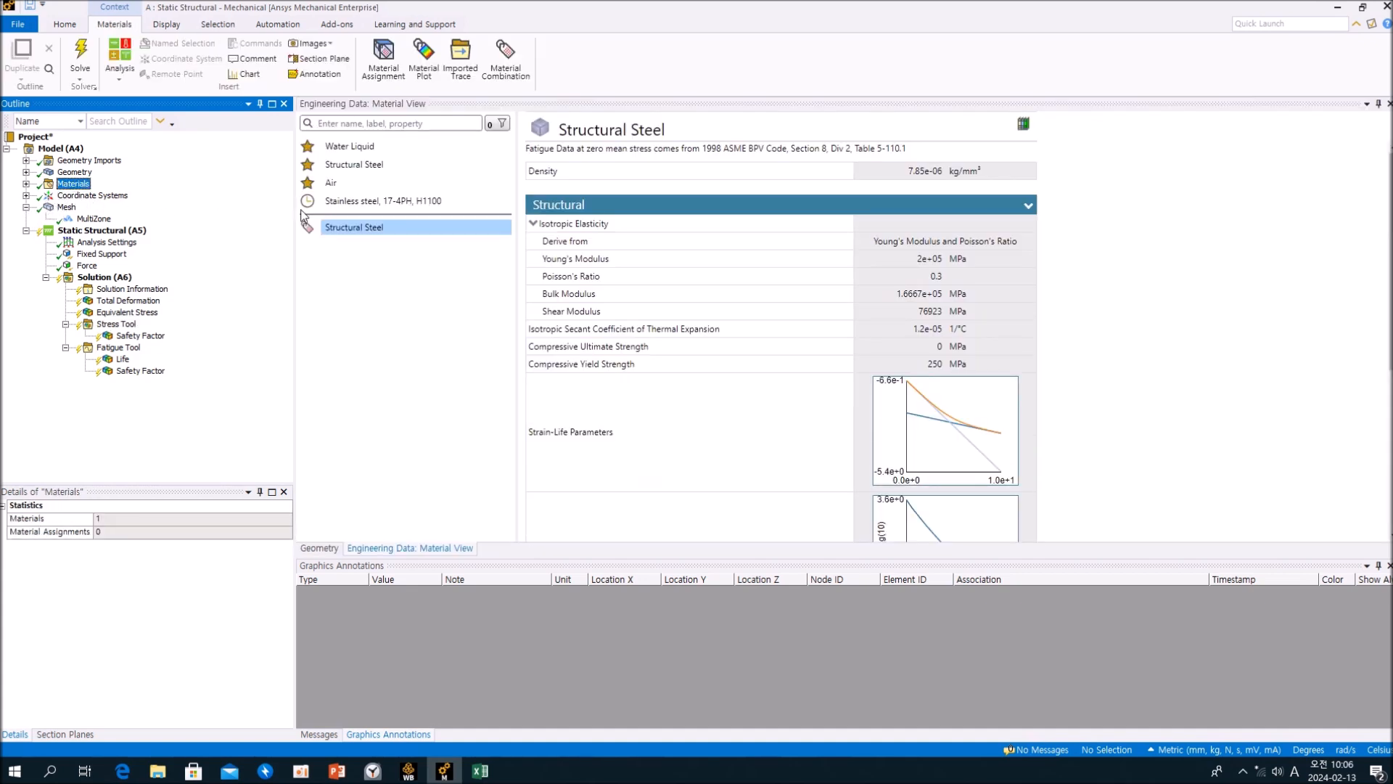
pyautogui.scroll(-5, 958, 280)
pyautogui.click(596, 331)
pyautogui.moveTo(563, 342); pyautogui.dragTo(644, 349)
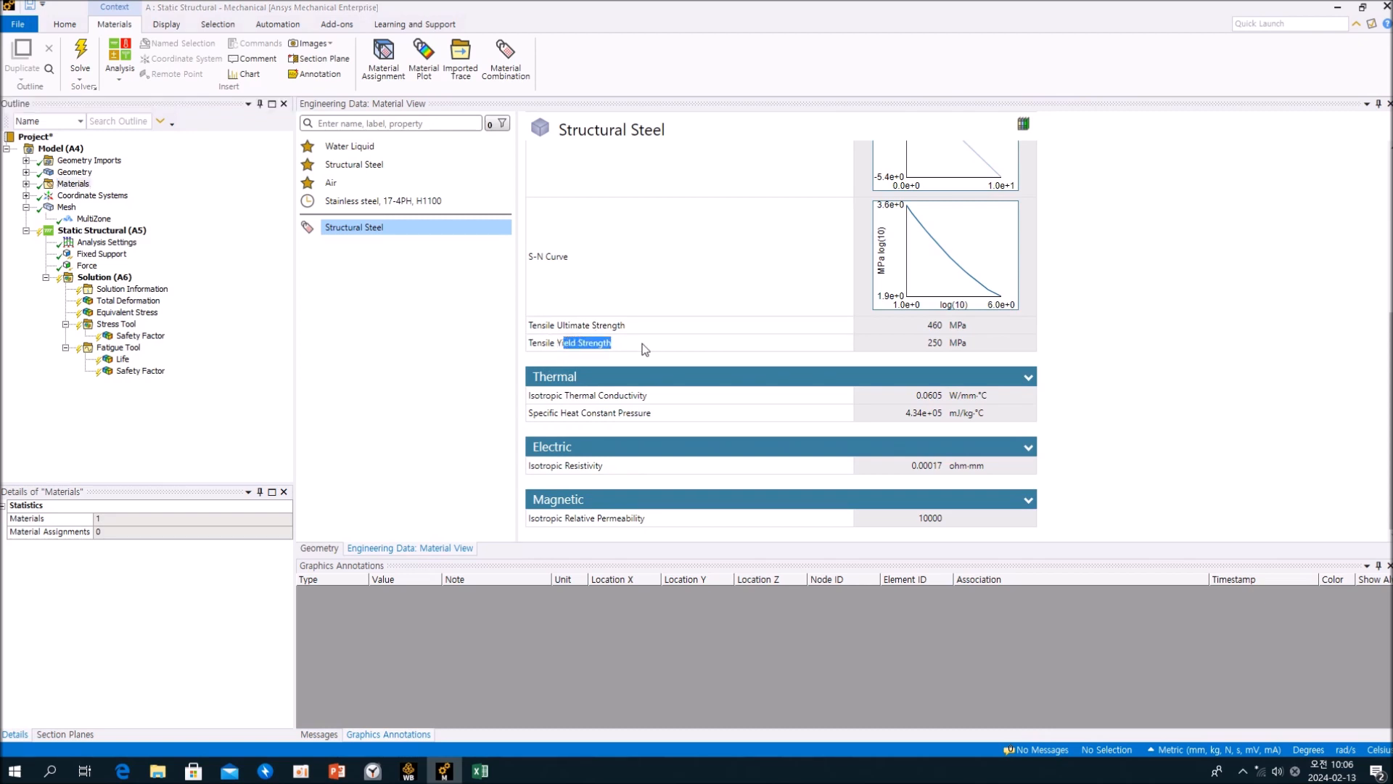
pyautogui.moveTo(542, 326); pyautogui.dragTo(922, 324)
pyautogui.doubleClick(934, 326)
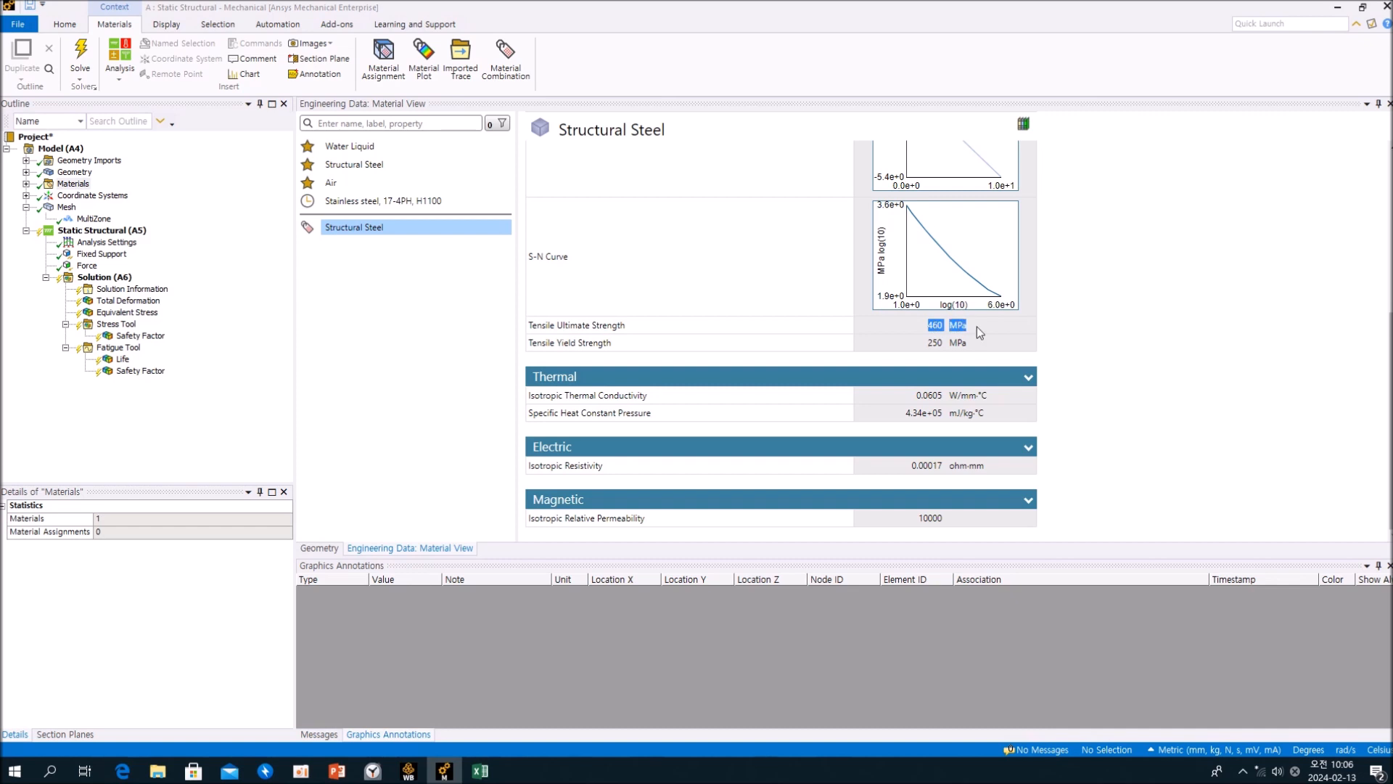
pyautogui.moveTo(577, 325); pyautogui.dragTo(659, 327)
pyautogui.moveTo(917, 325); pyautogui.dragTo(986, 327)
pyautogui.click(932, 331)
pyautogui.moveTo(929, 330); pyautogui.dragTo(968, 325)
pyautogui.click(928, 328)
pyautogui.click(978, 329)
# Step: Recheck the Stress Tool's Stress Limit Type options, keeping Tensile Yield Per Material, and view its Safety Factor result's settings
pyautogui.click(122, 325)
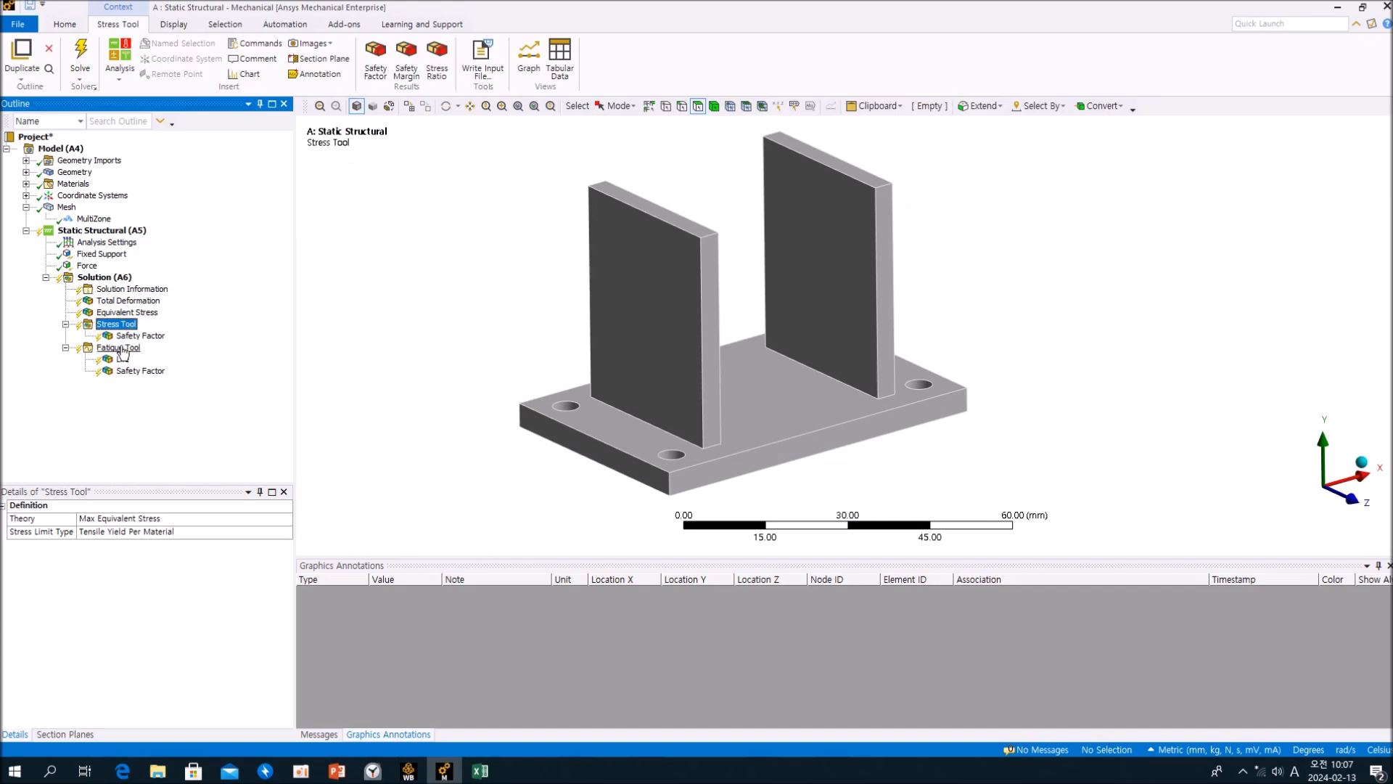
pyautogui.click(290, 533)
pyautogui.click(286, 533)
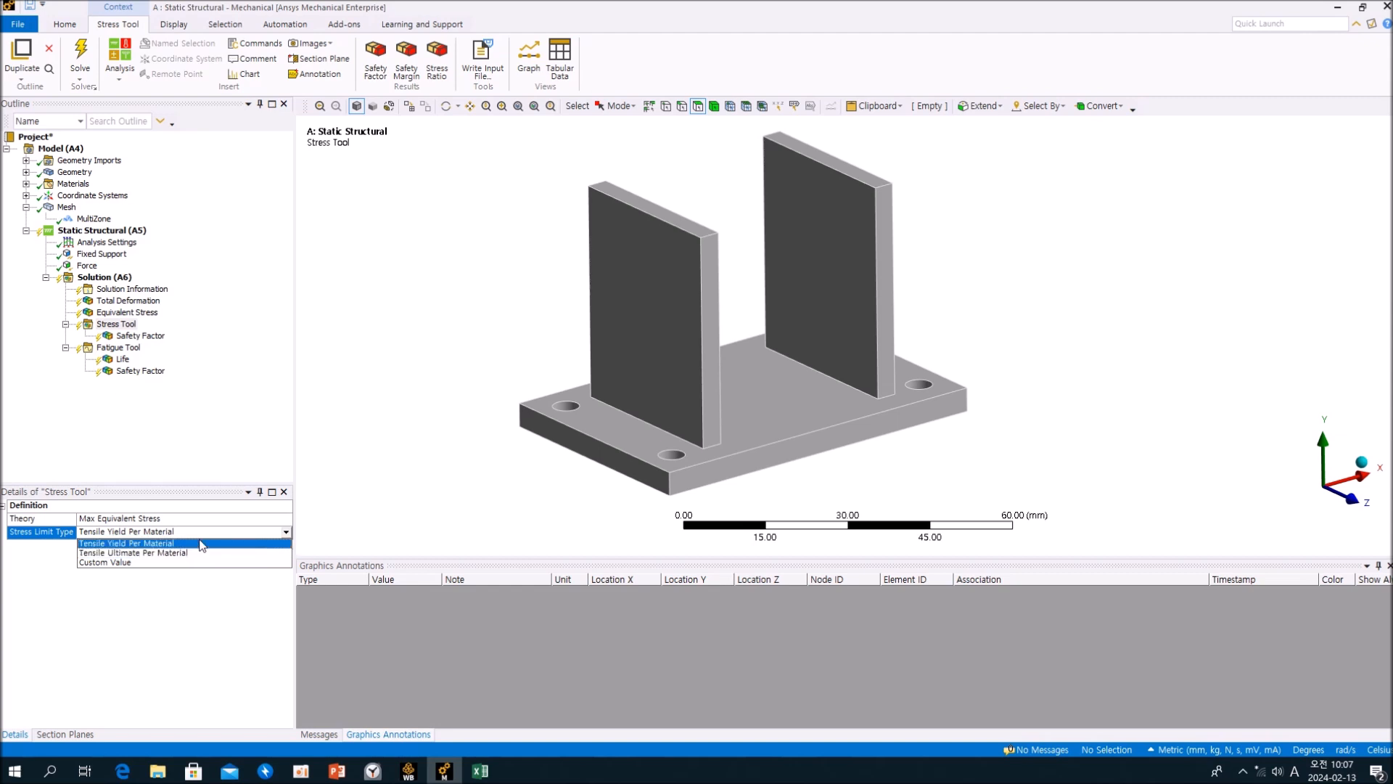
pyautogui.click(262, 364)
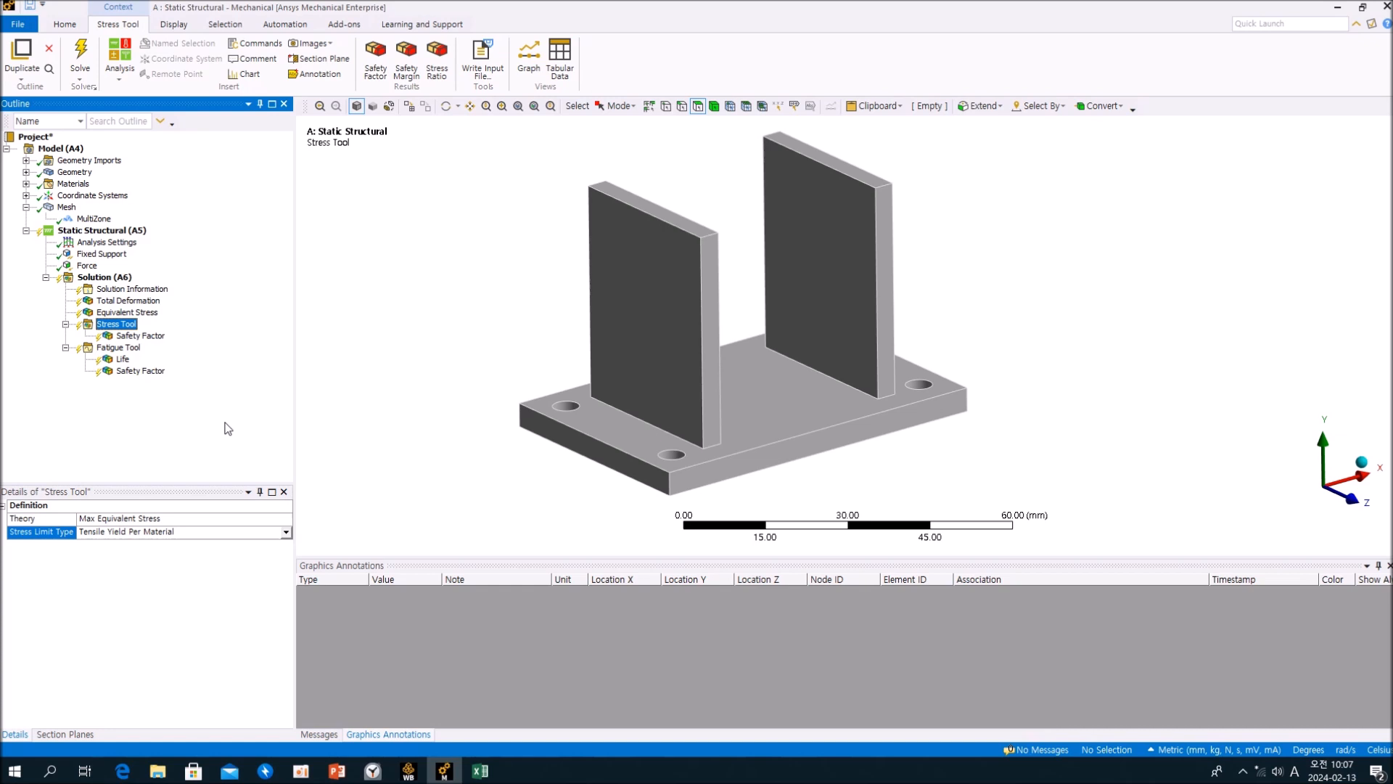
pyautogui.click(129, 337)
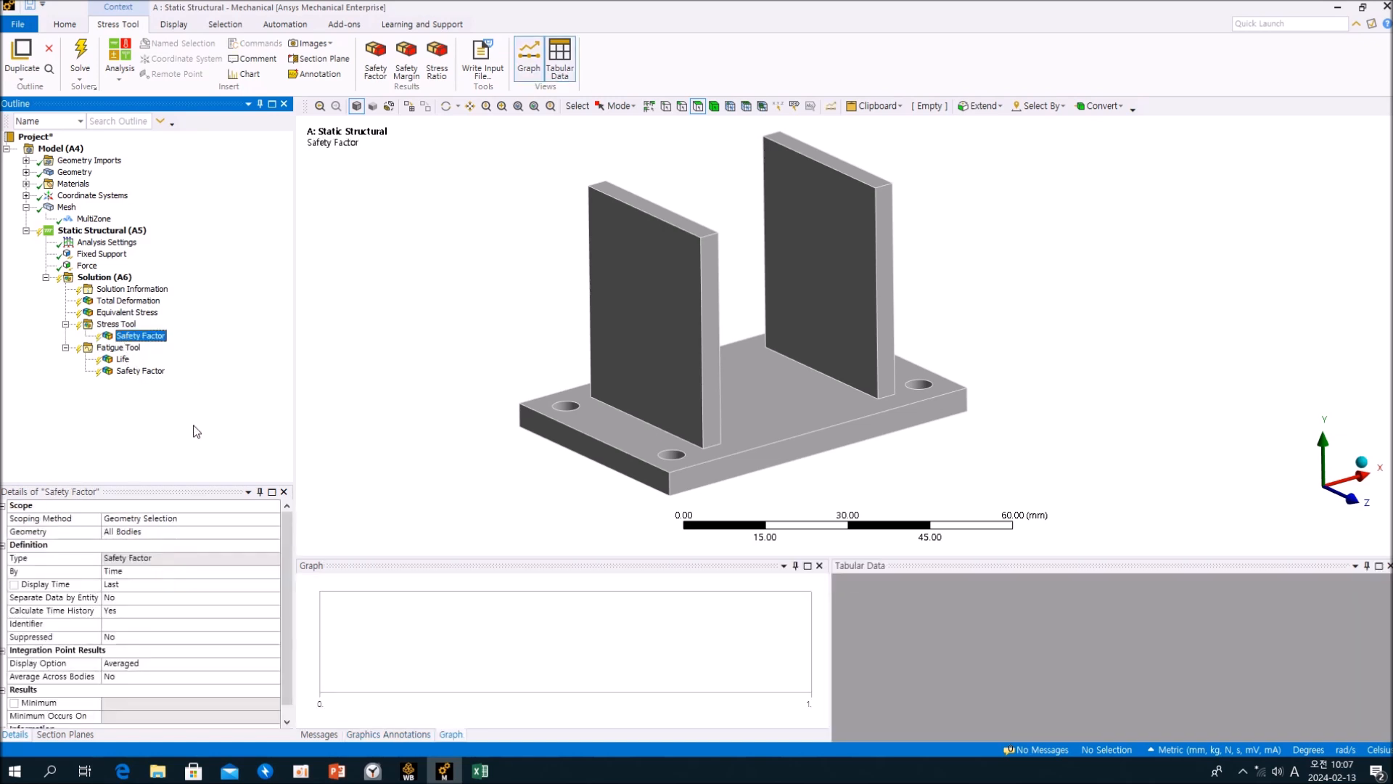
# Step: Locate the Fatigue Tool among the tools that can be added to the Solution, without inserting another one
pyautogui.click(91, 278)
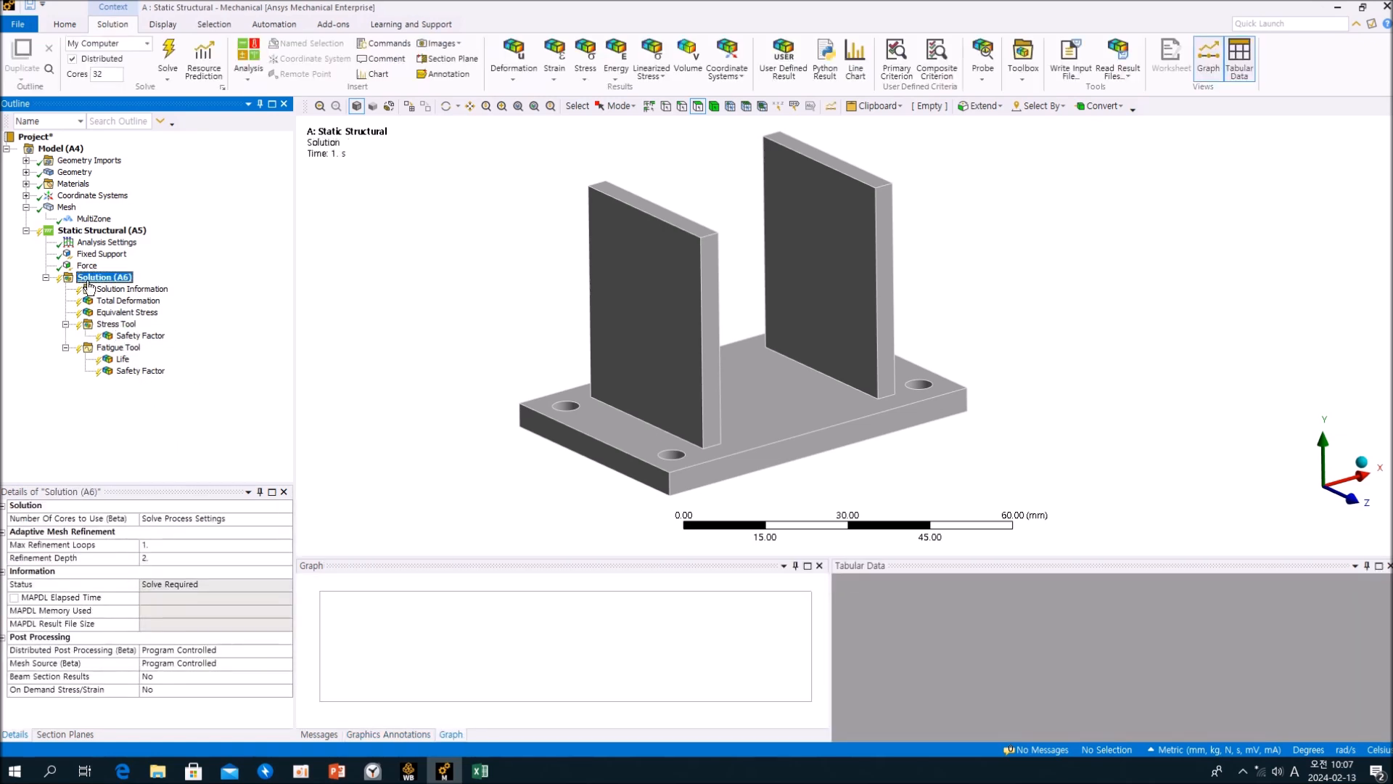
pyautogui.click(1026, 86)
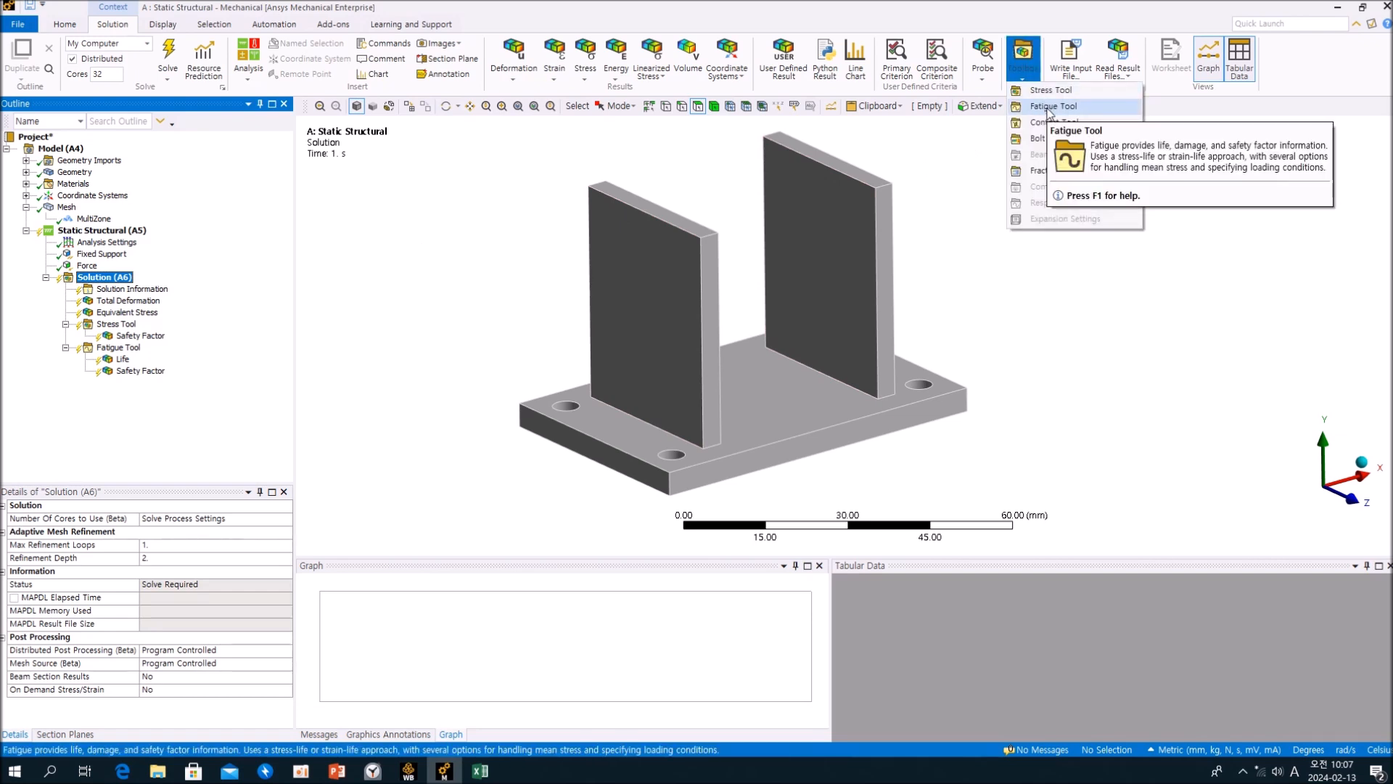
pyautogui.click(965, 12)
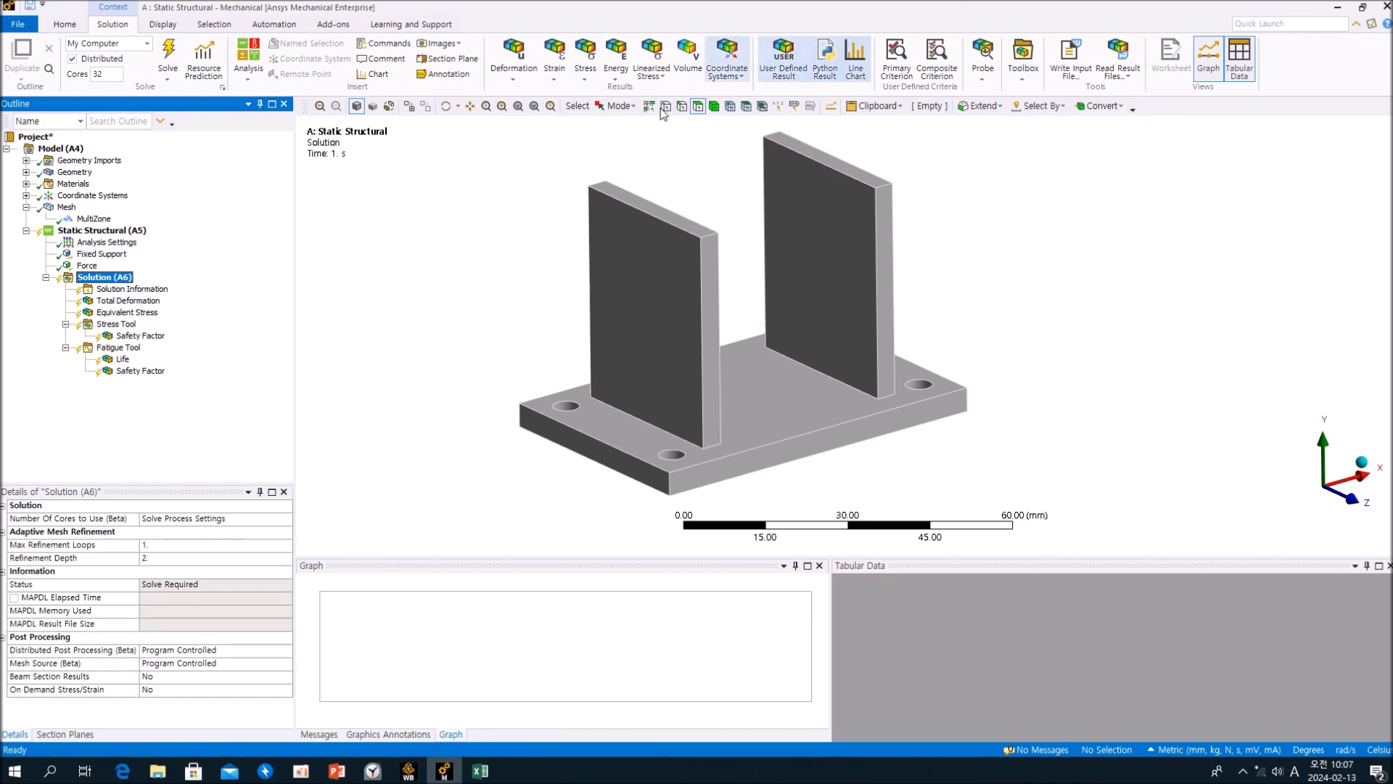
# Step: Review the Fatigue Tool with its Life and Safety Factor results, including the Safety Factor's Design Life setting
pyautogui.click(128, 350)
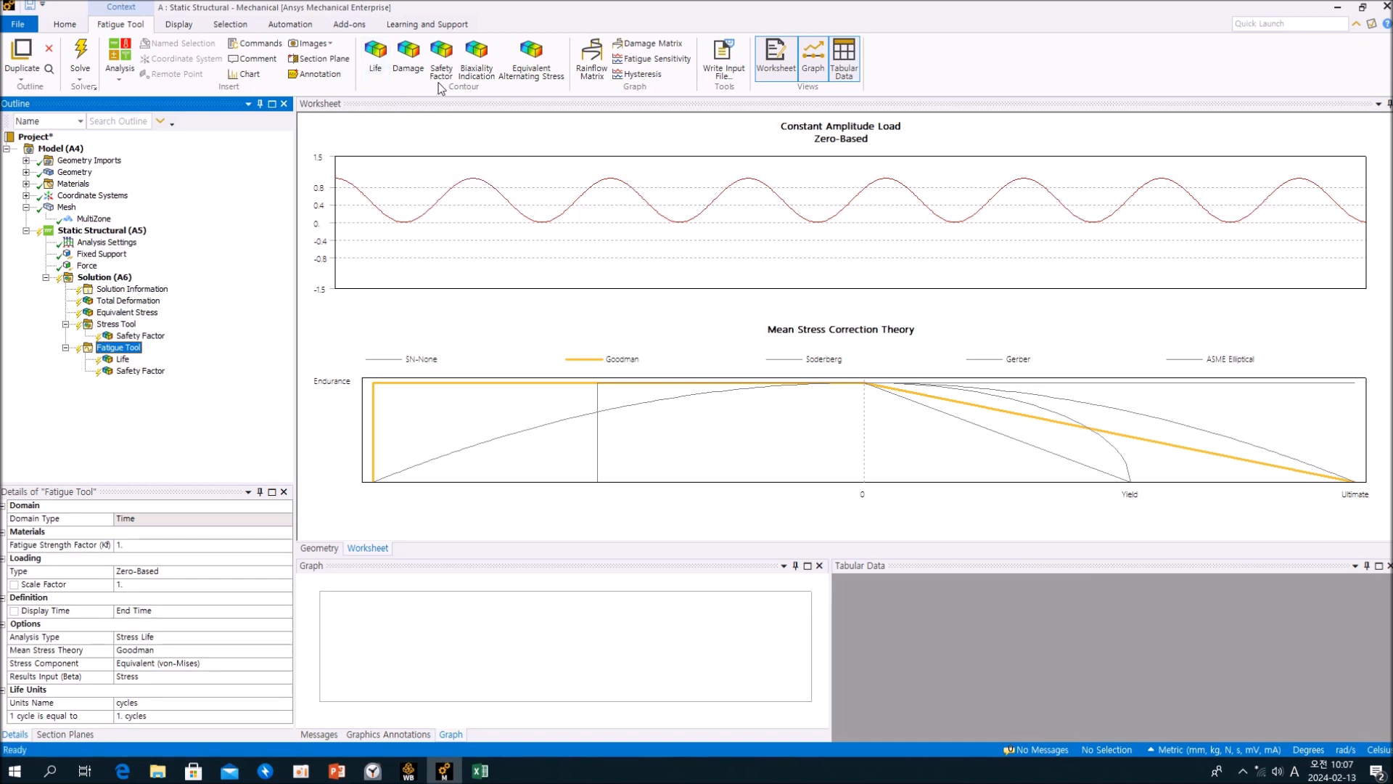
pyautogui.click(122, 360)
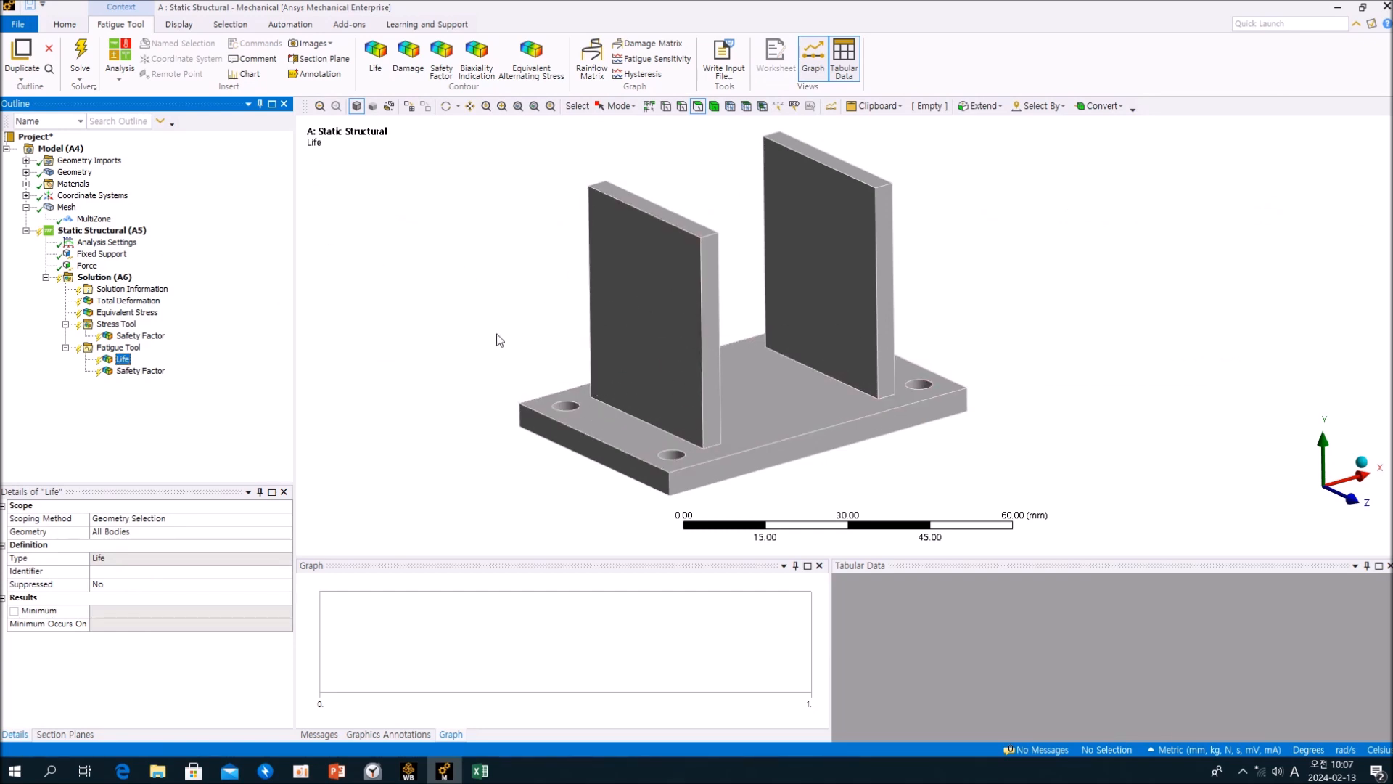
pyautogui.click(141, 372)
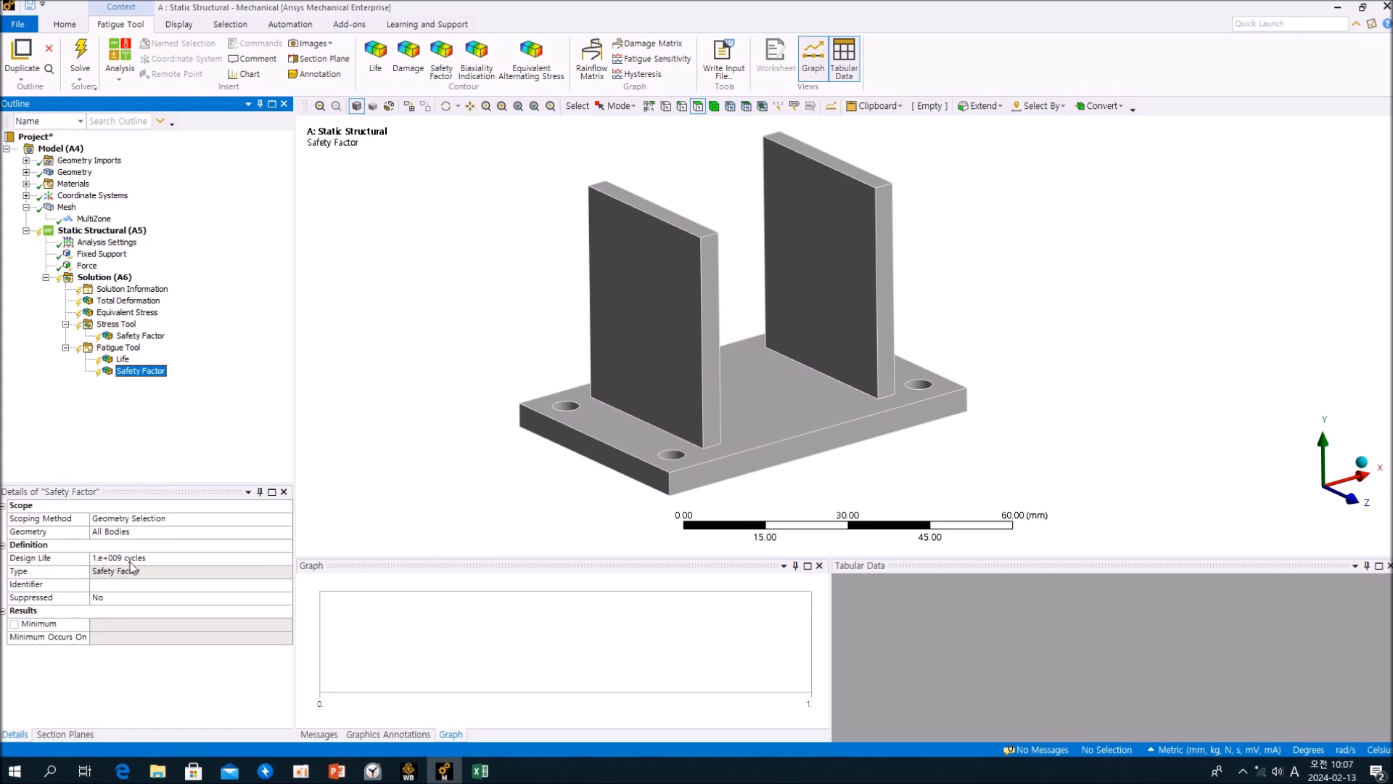
pyautogui.click(164, 563)
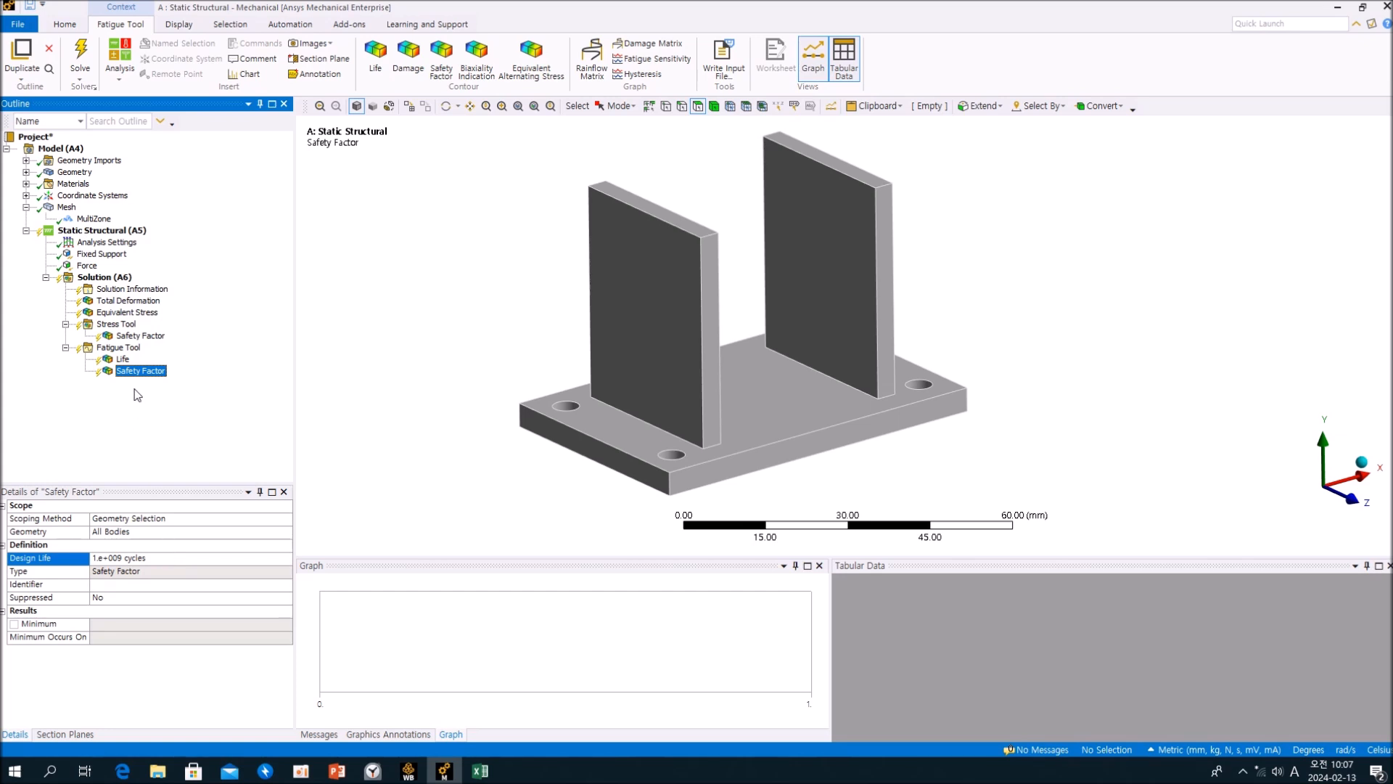
# Step: Switch the Fatigue Tool's loading type to Fully Reversed to compare the load curves, and return it to Zero-Based
pyautogui.click(120, 349)
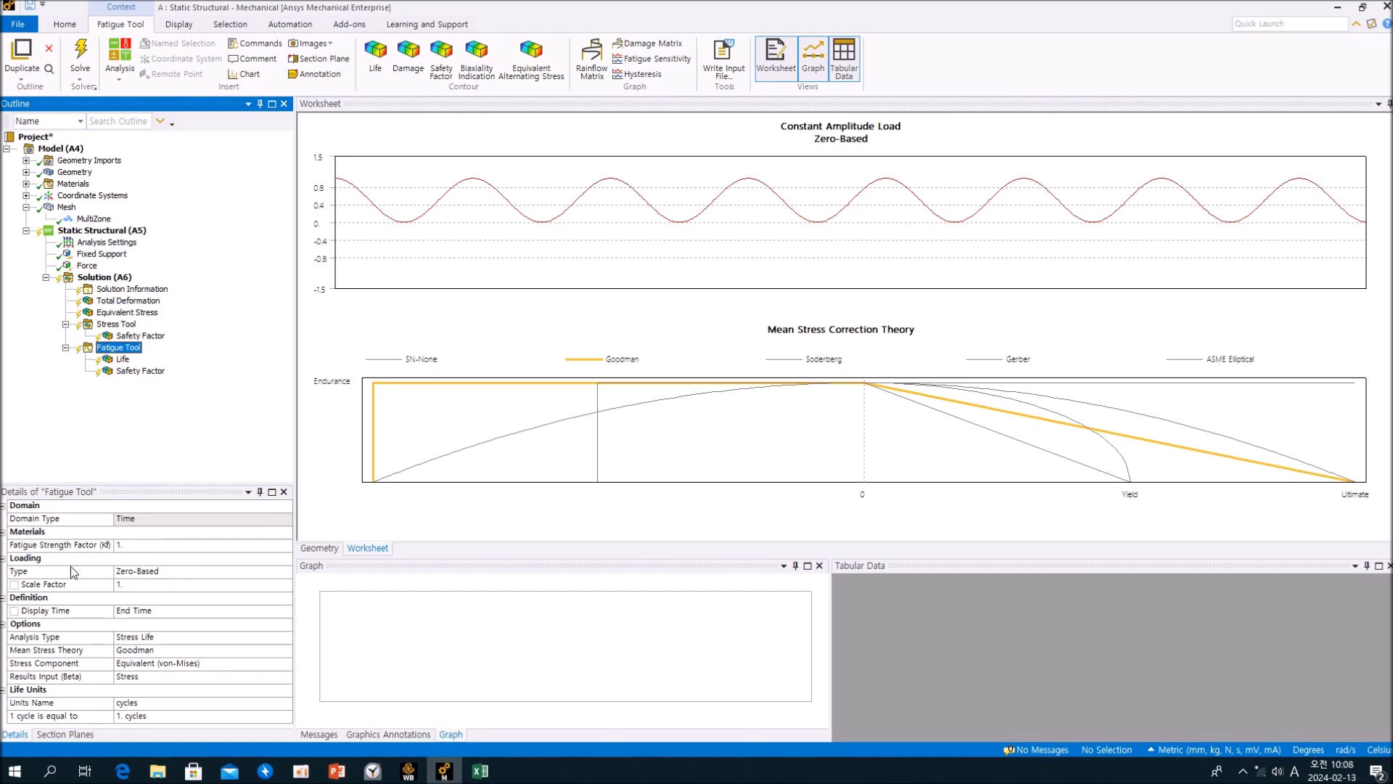
pyautogui.click(288, 575)
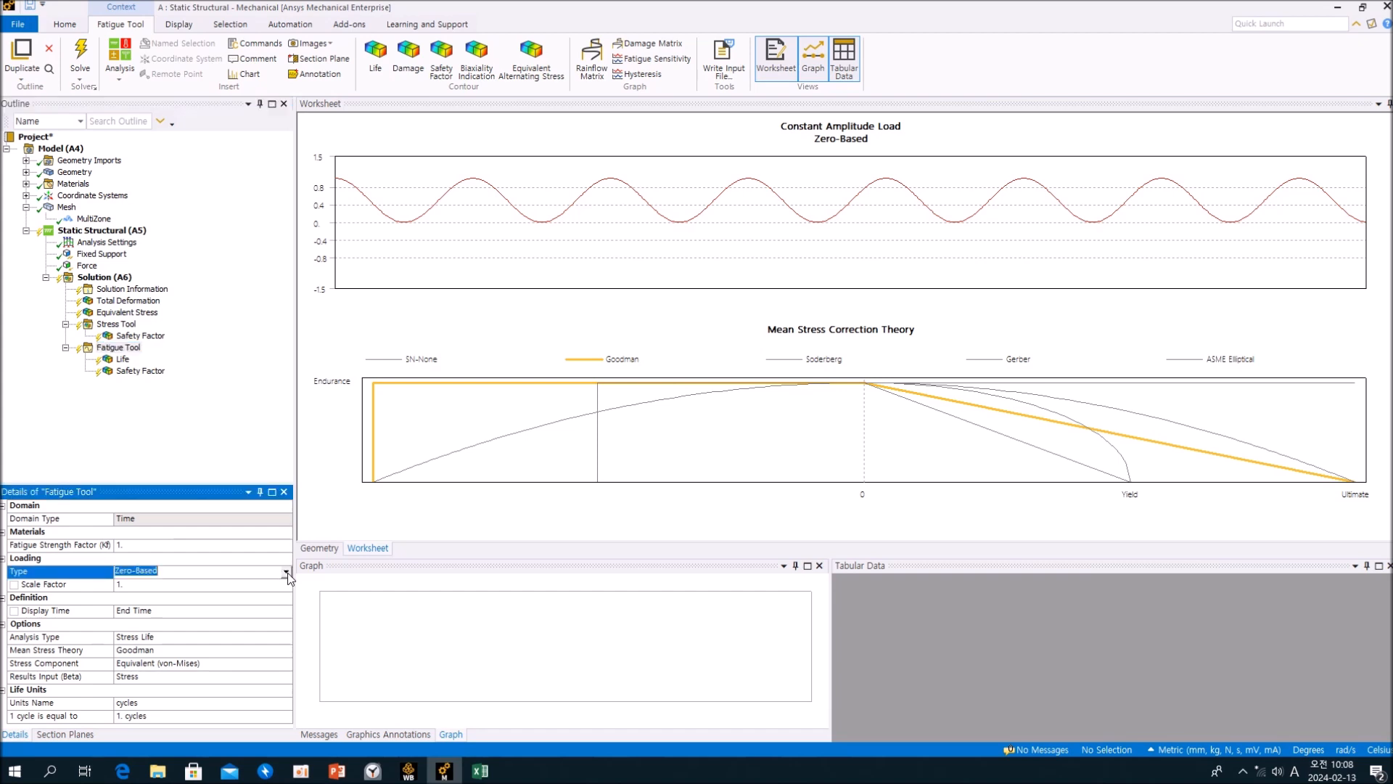
pyautogui.click(269, 354)
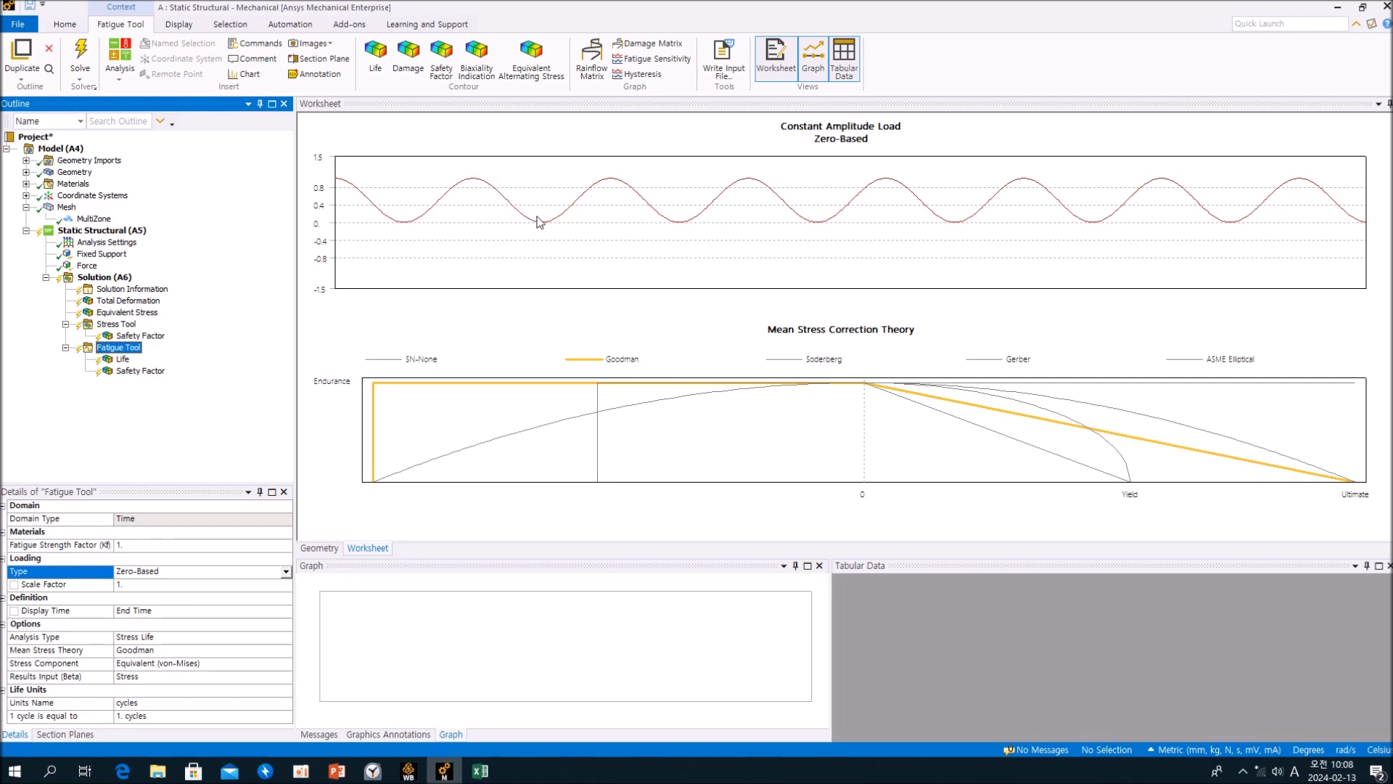
pyautogui.click(285, 572)
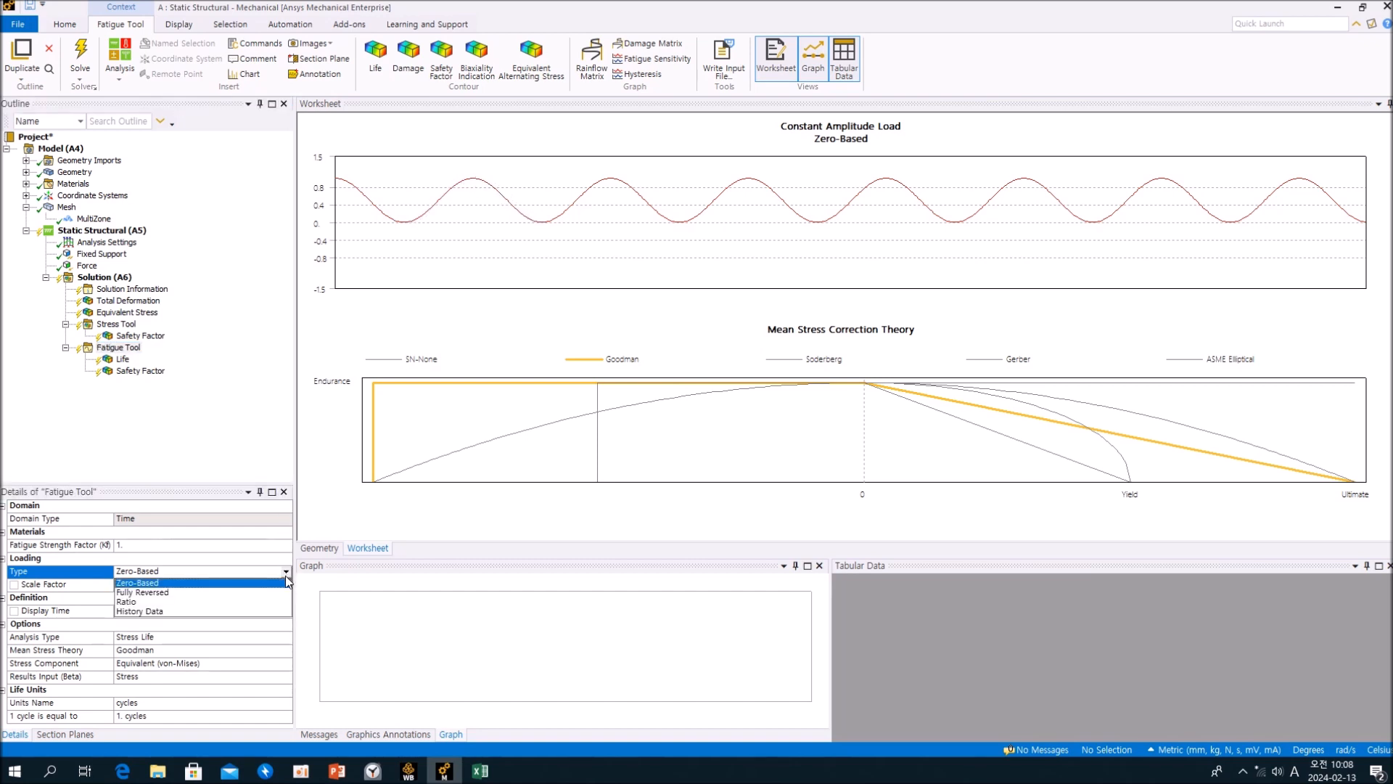
pyautogui.click(218, 592)
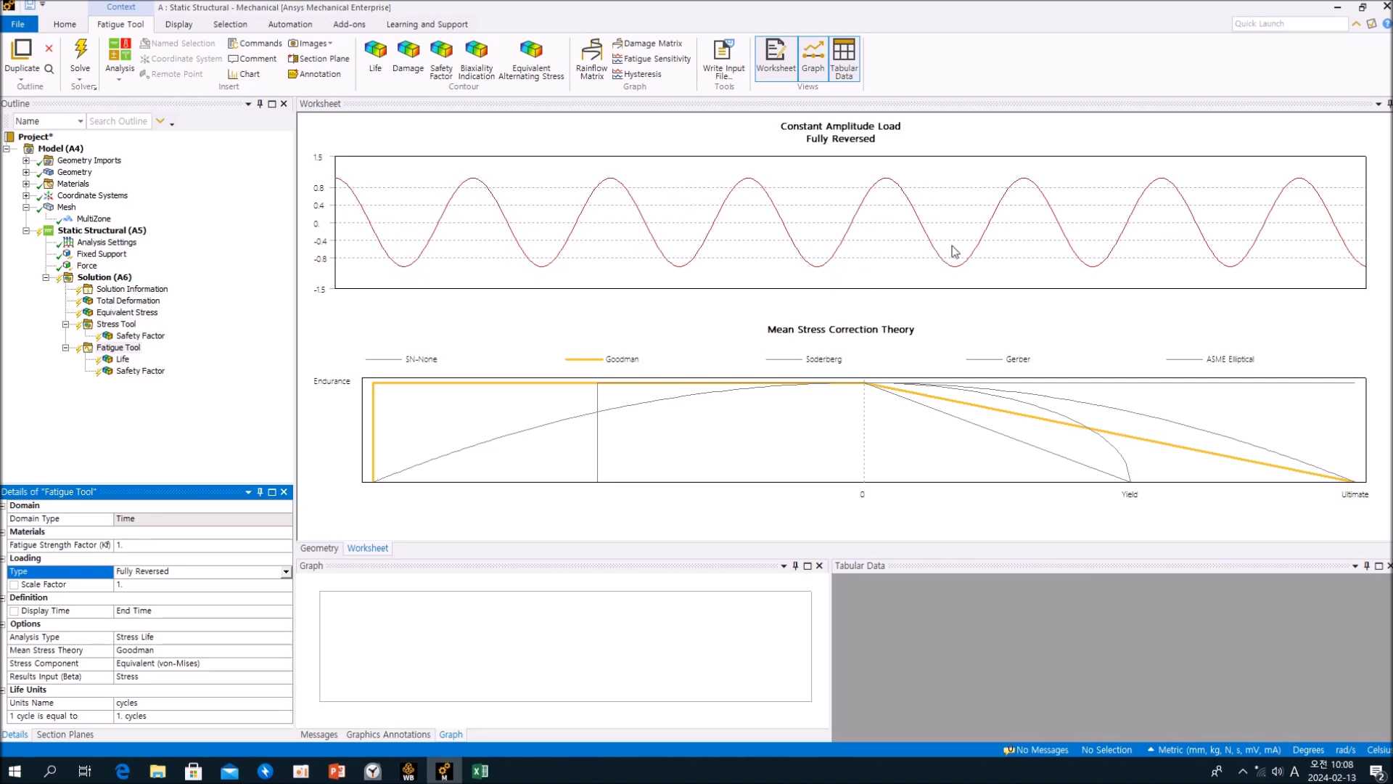
pyautogui.click(285, 572)
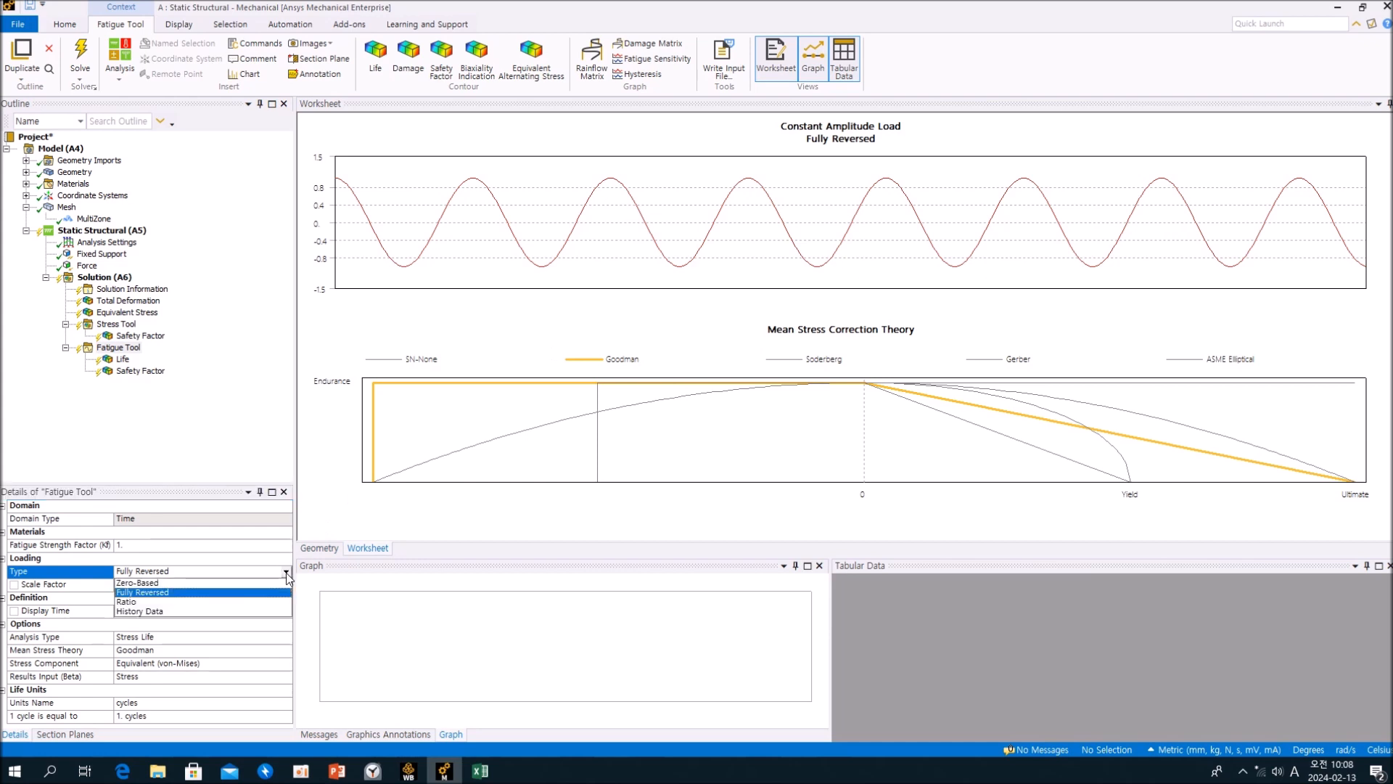
pyautogui.click(206, 584)
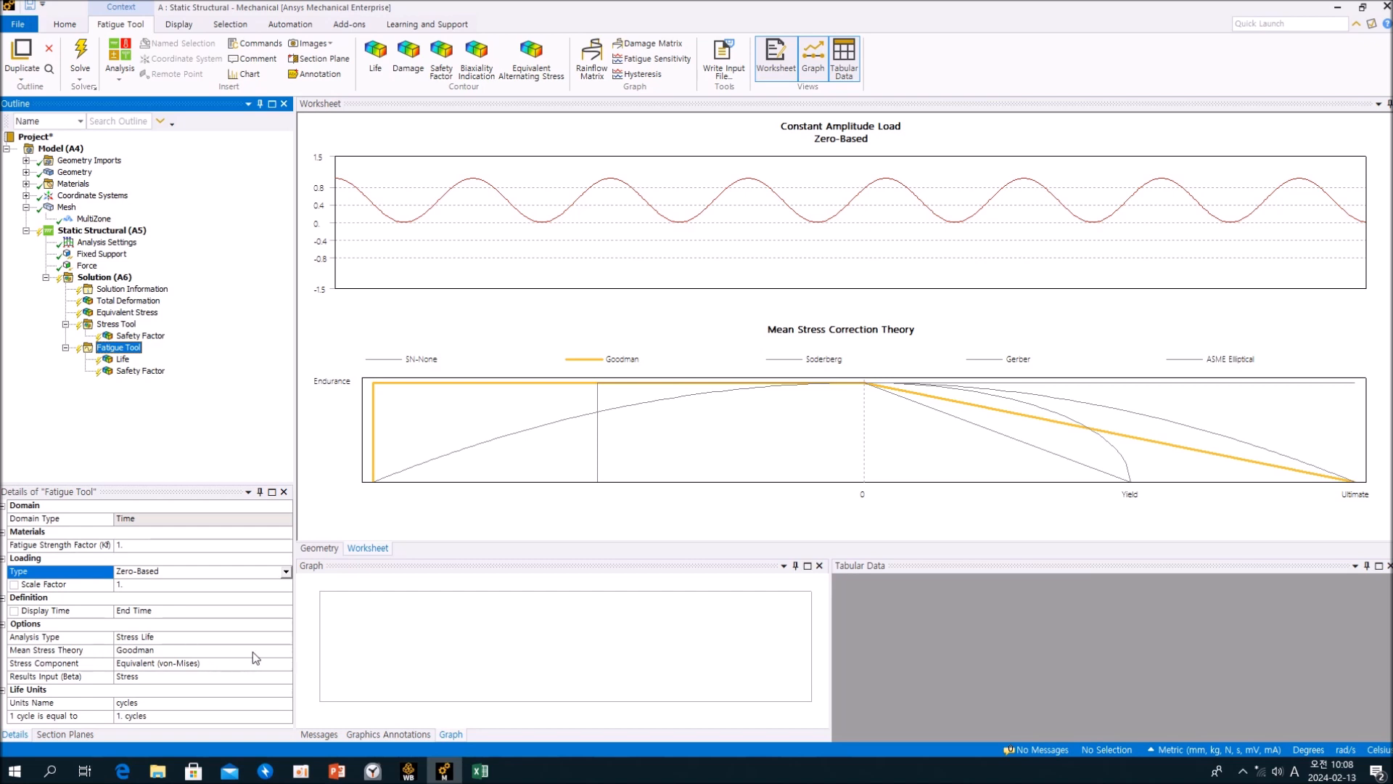
# Step: Check the Mean Stress Theory setting, and try Fully Reversed loading once more before restoring Zero-Based
pyautogui.click(285, 652)
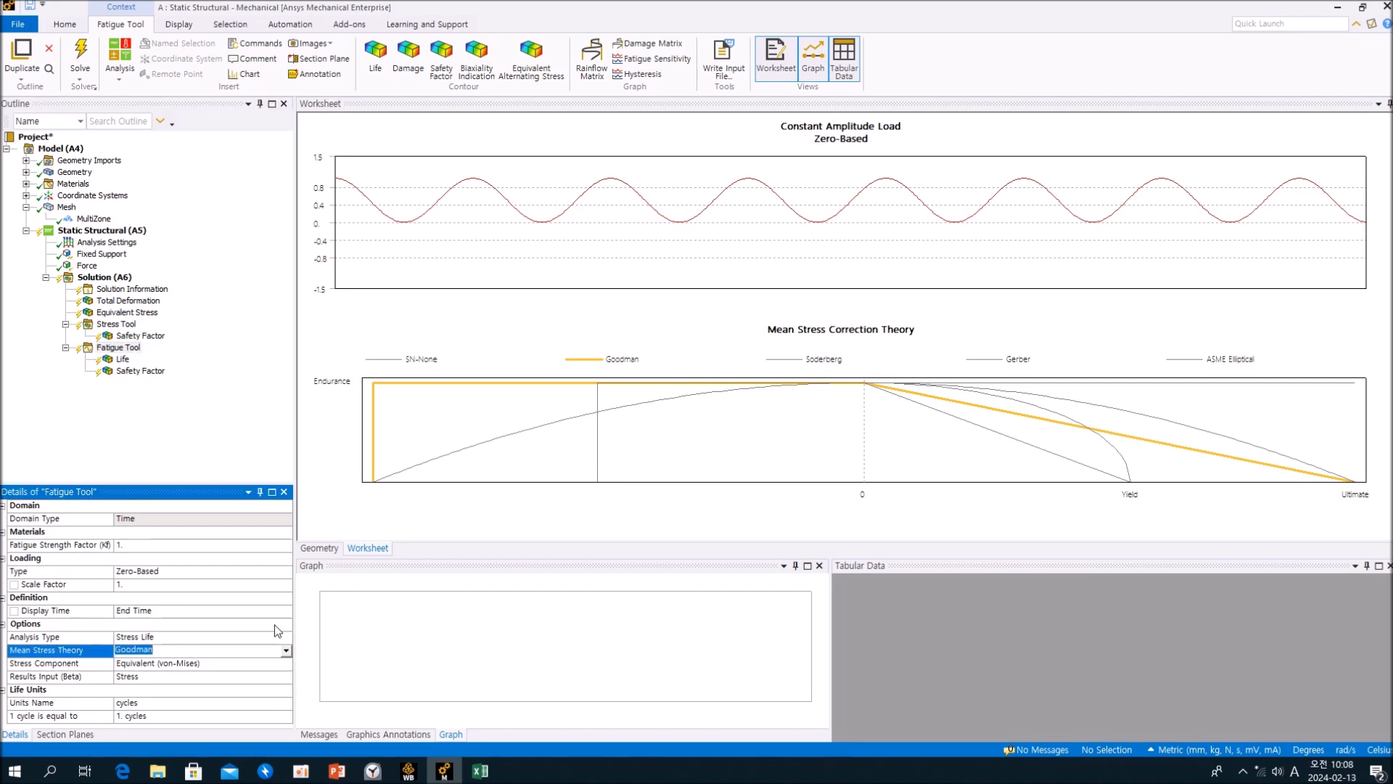
pyautogui.click(234, 447)
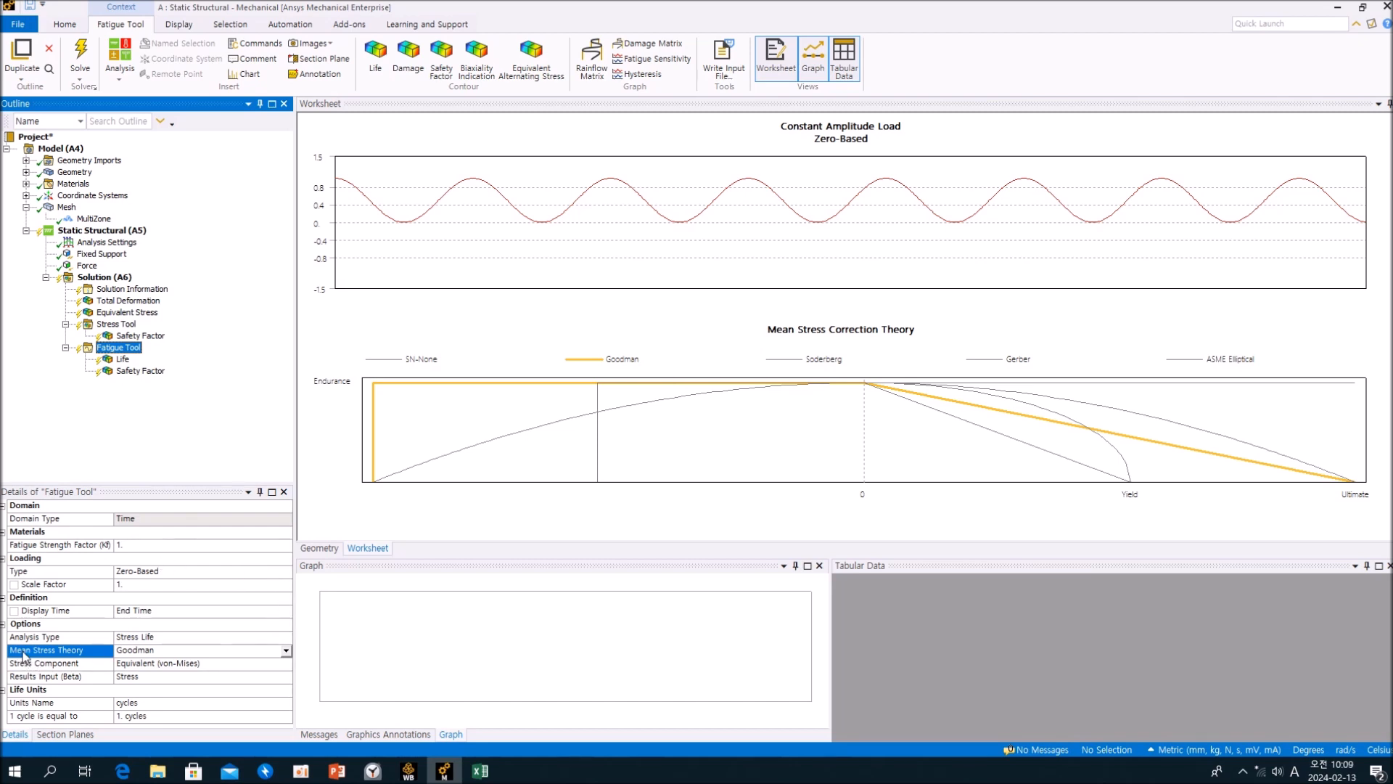
pyautogui.click(289, 570)
pyautogui.click(287, 571)
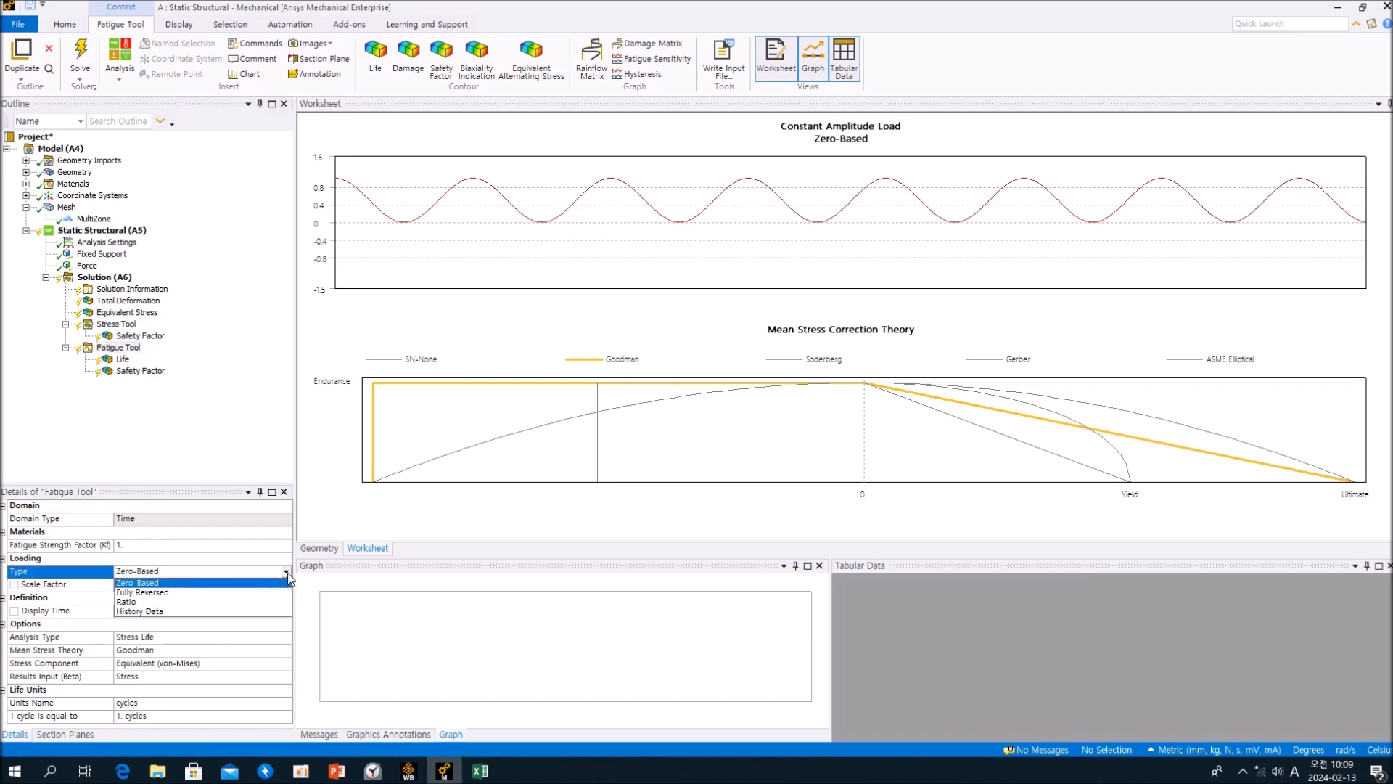
pyautogui.click(246, 592)
pyautogui.click(263, 428)
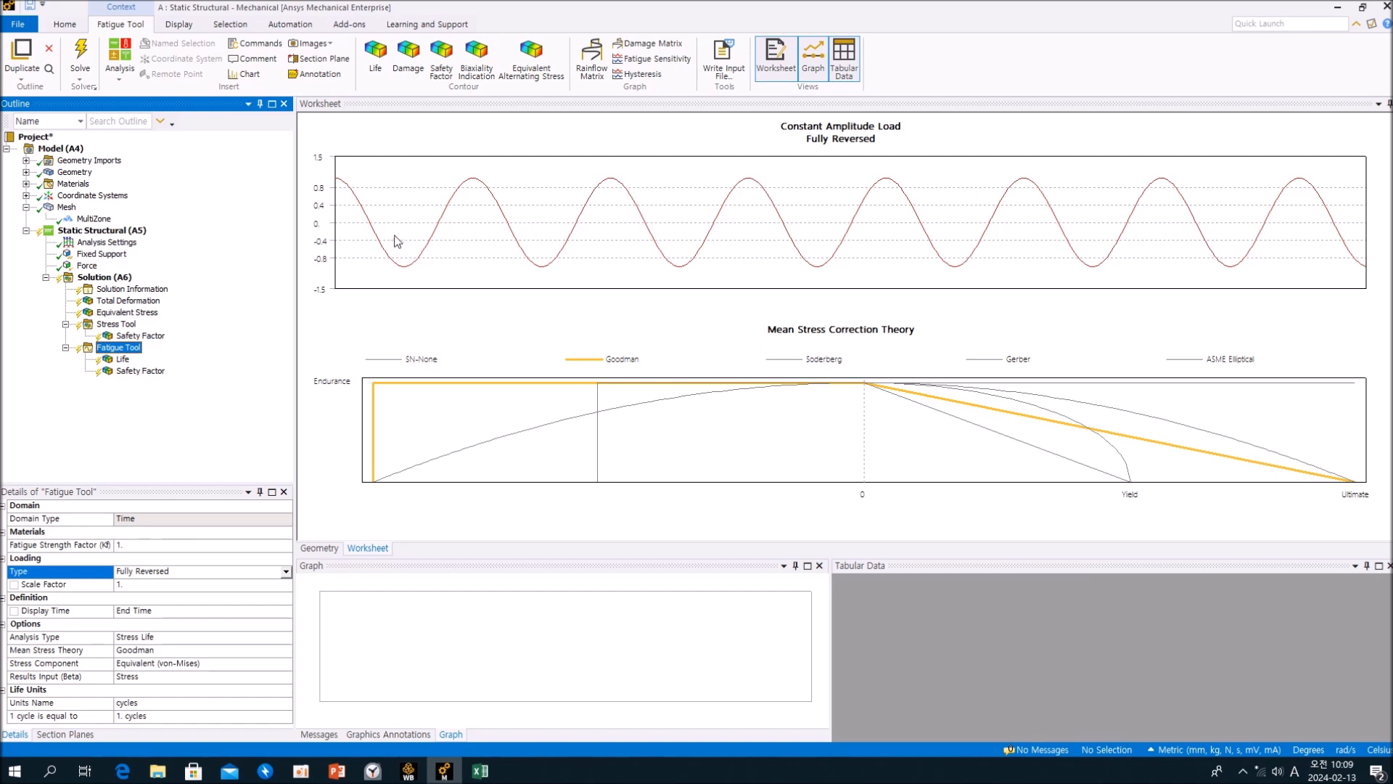
pyautogui.click(286, 572)
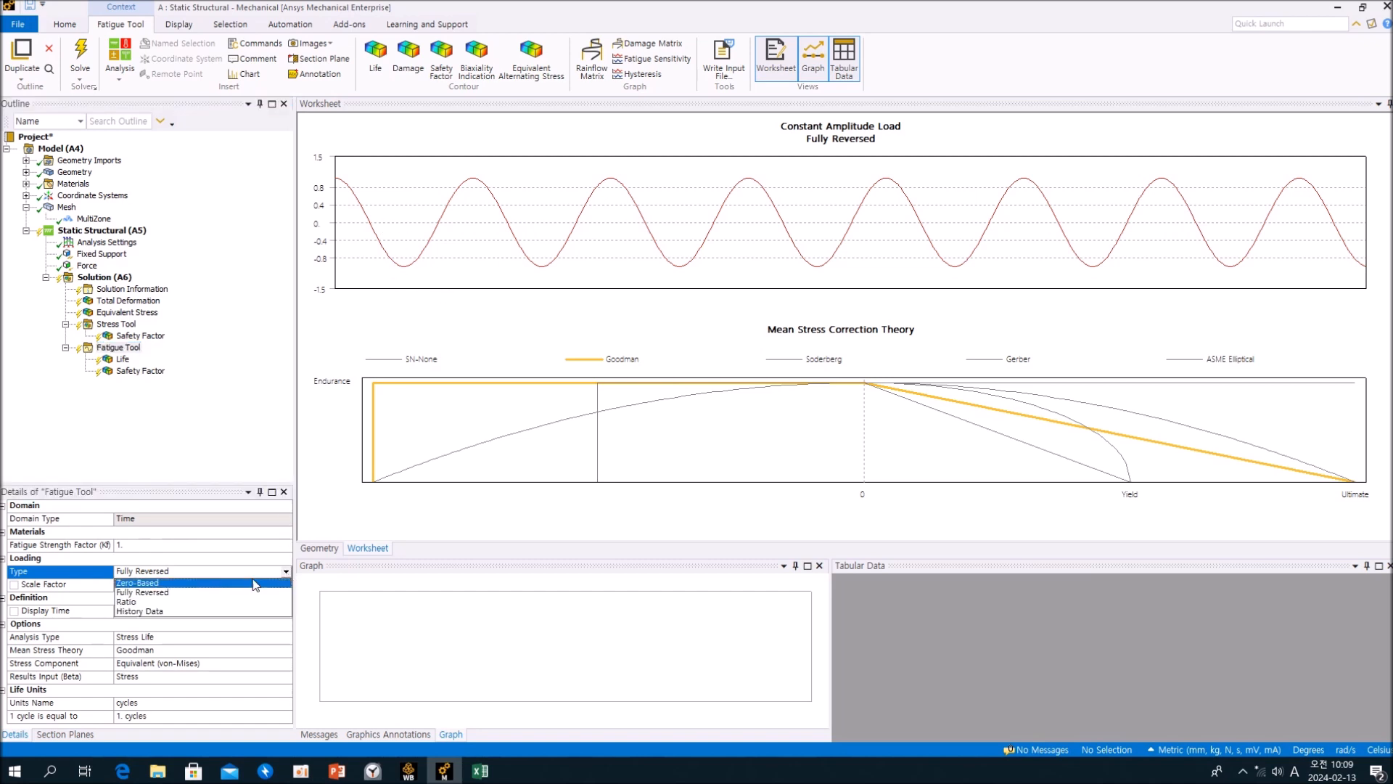
pyautogui.click(238, 585)
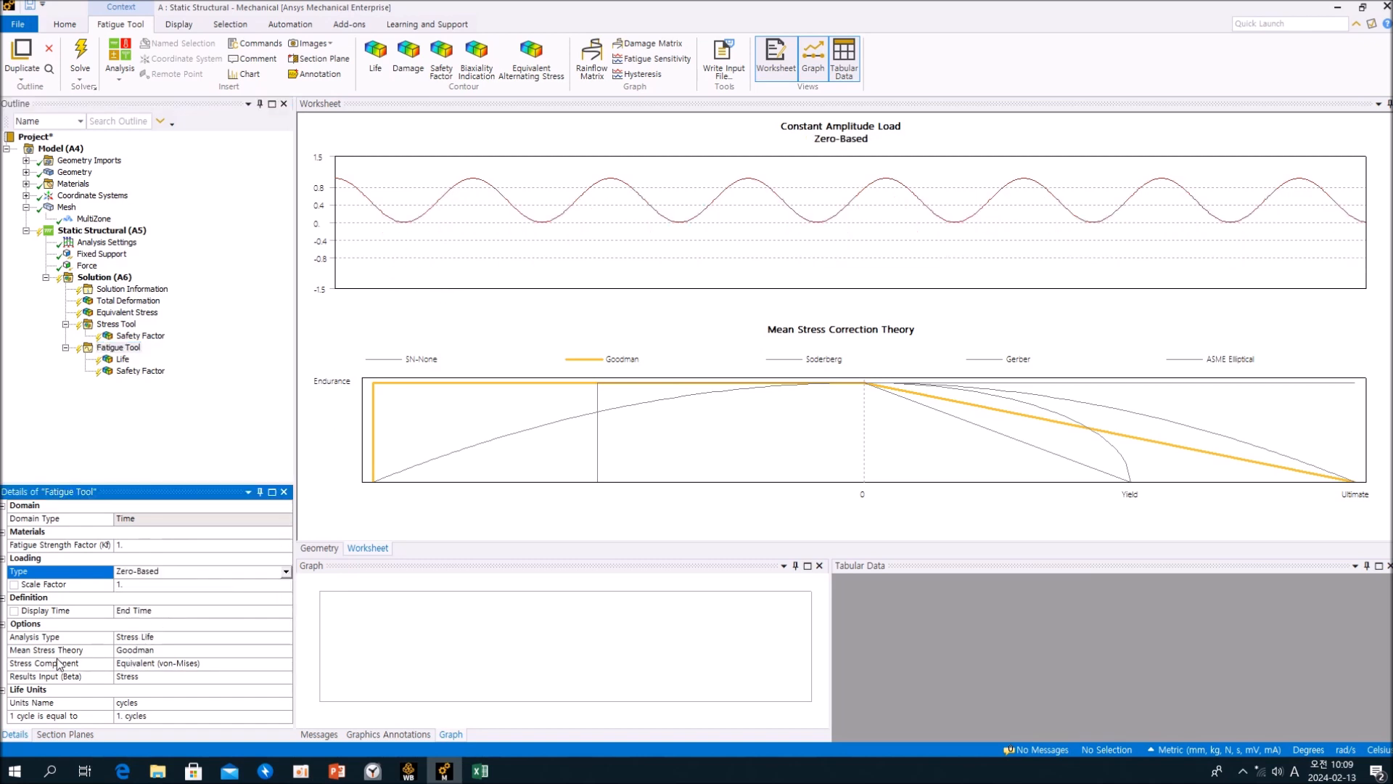
# Step: Set the Fatigue Tool's mean stress theory to None to compare its correction curve, and return it to Goodman
pyautogui.click(288, 651)
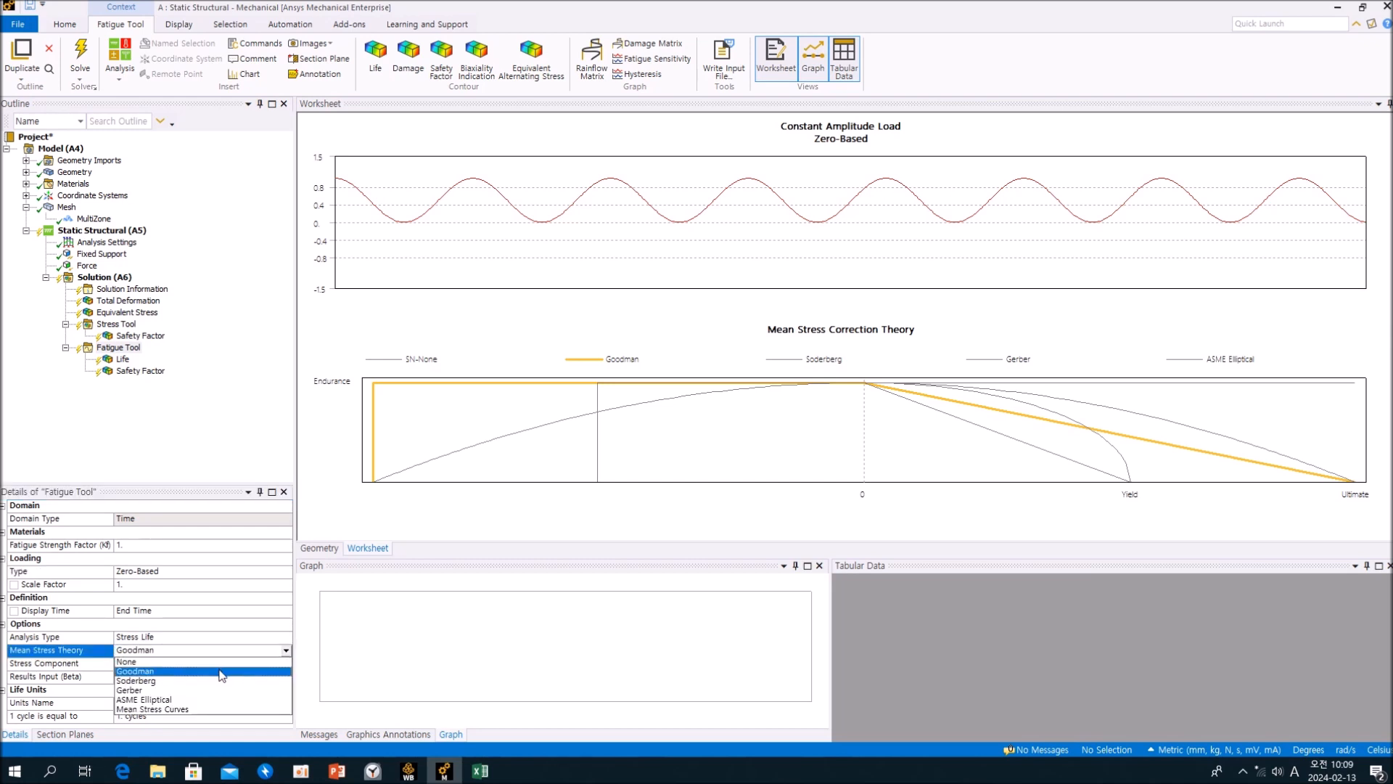
pyautogui.click(218, 662)
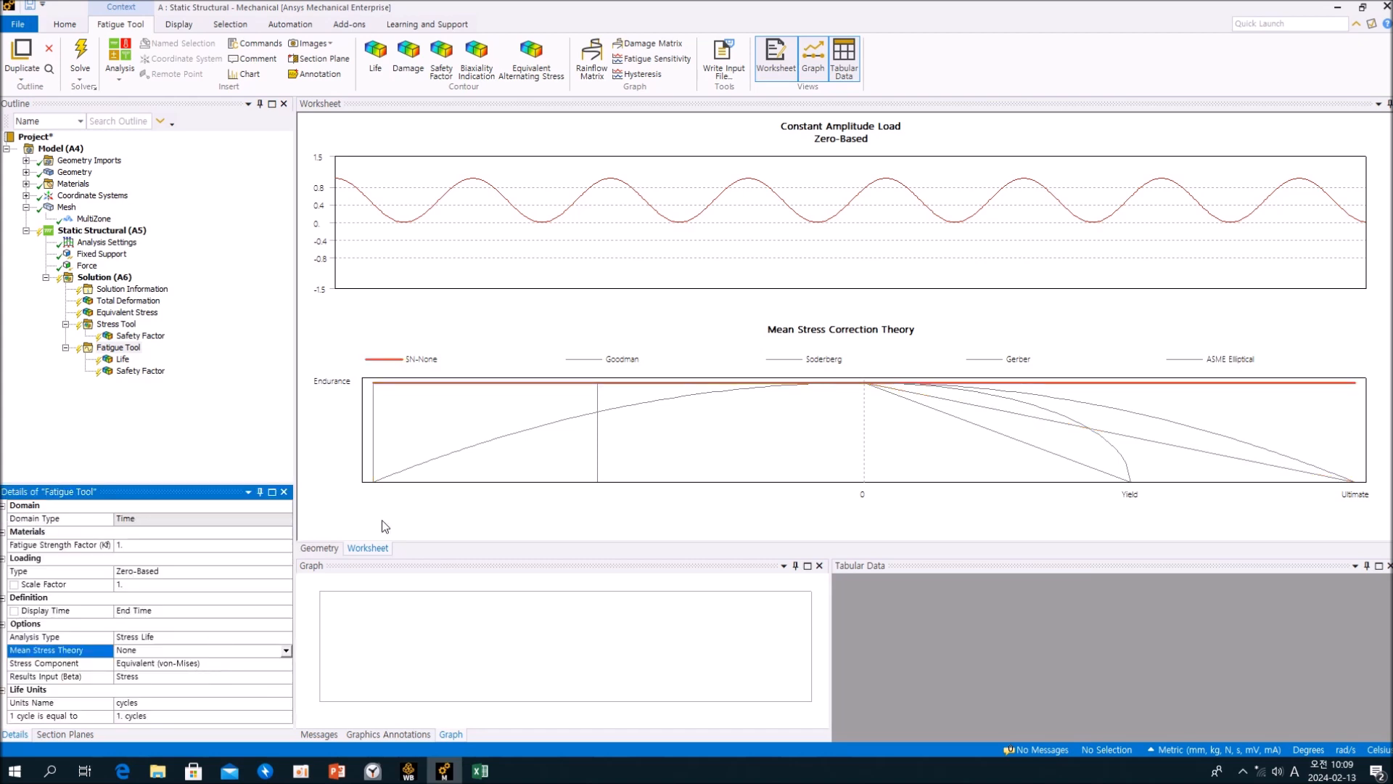
pyautogui.click(286, 650)
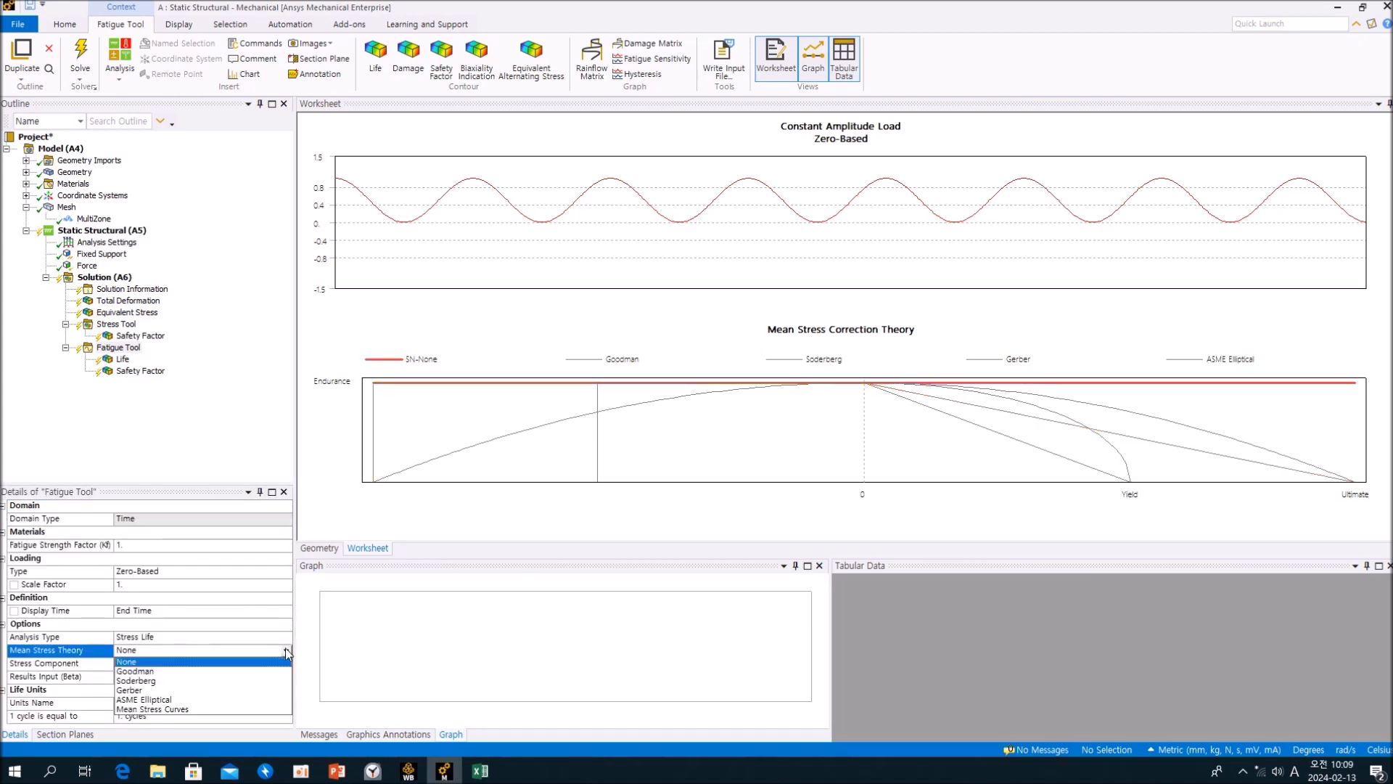
pyautogui.click(249, 669)
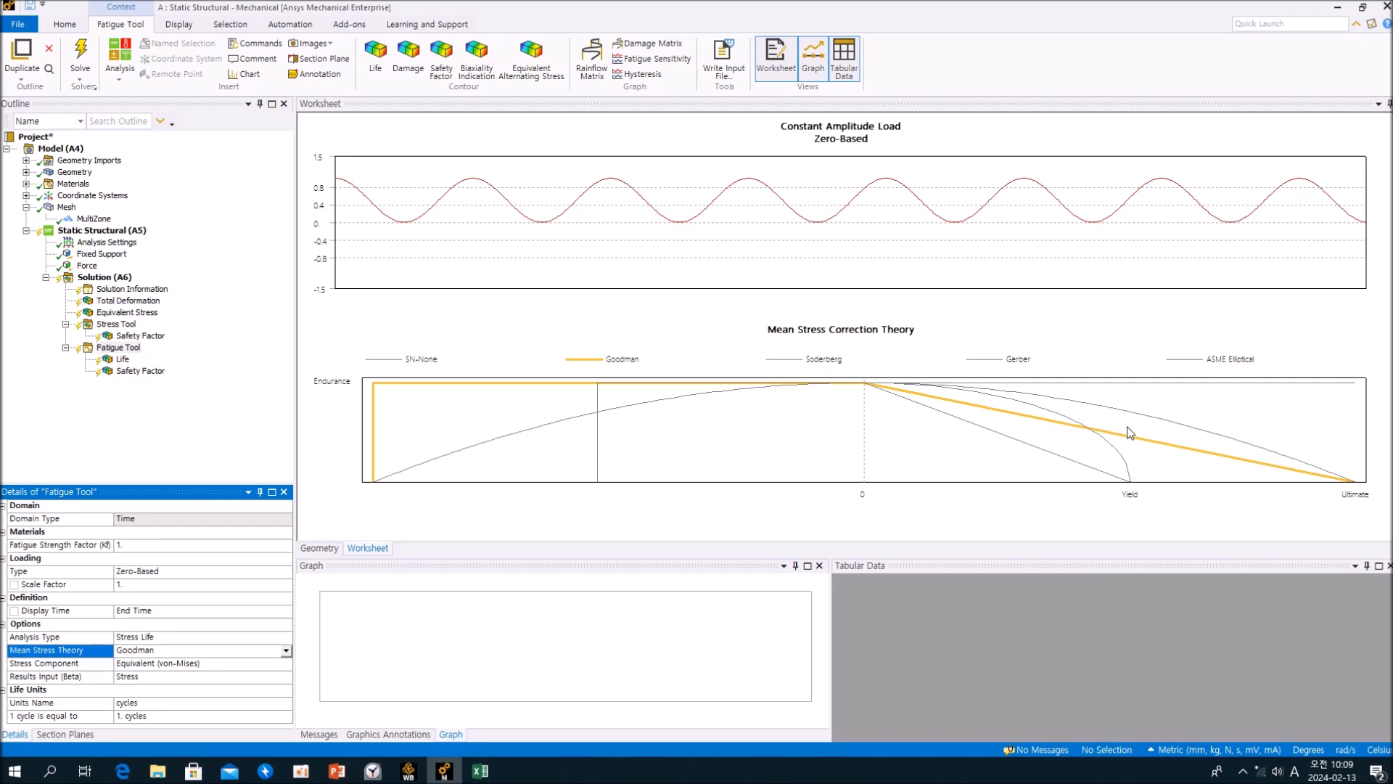
# Step: Compare the Soderberg, Gerber and ASME Elliptical mean stress correction curves in the Fatigue Tool, and return the theory to Goodman
pyautogui.click(285, 653)
pyautogui.click(211, 683)
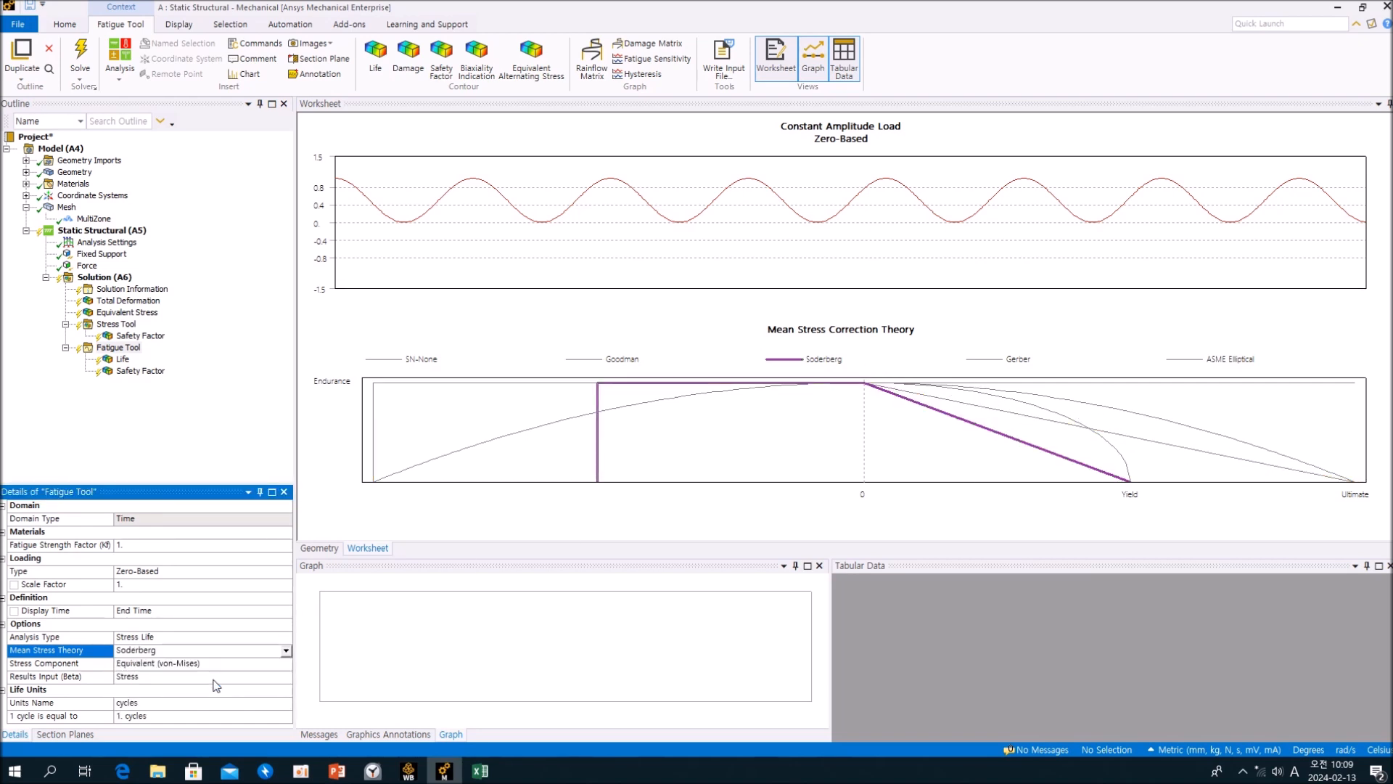
pyautogui.click(286, 653)
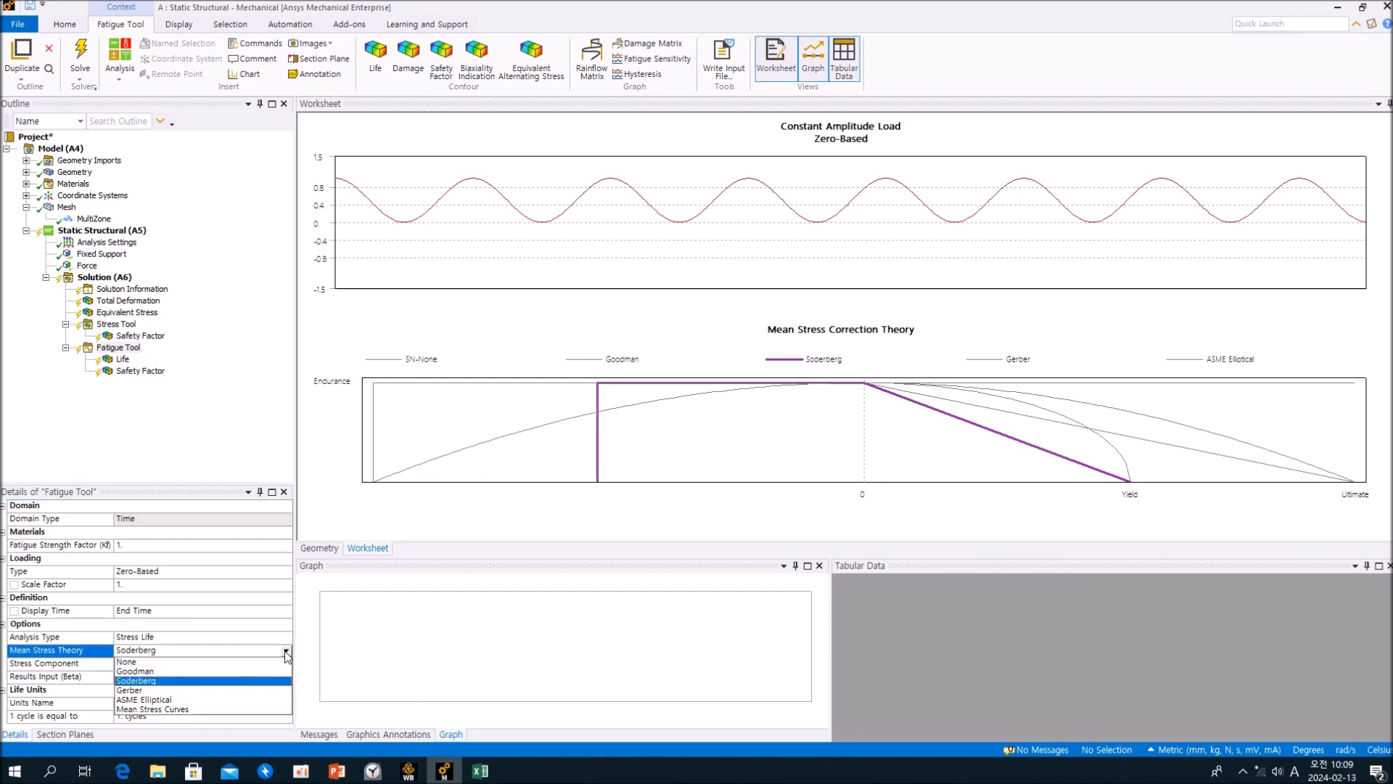
pyautogui.click(208, 693)
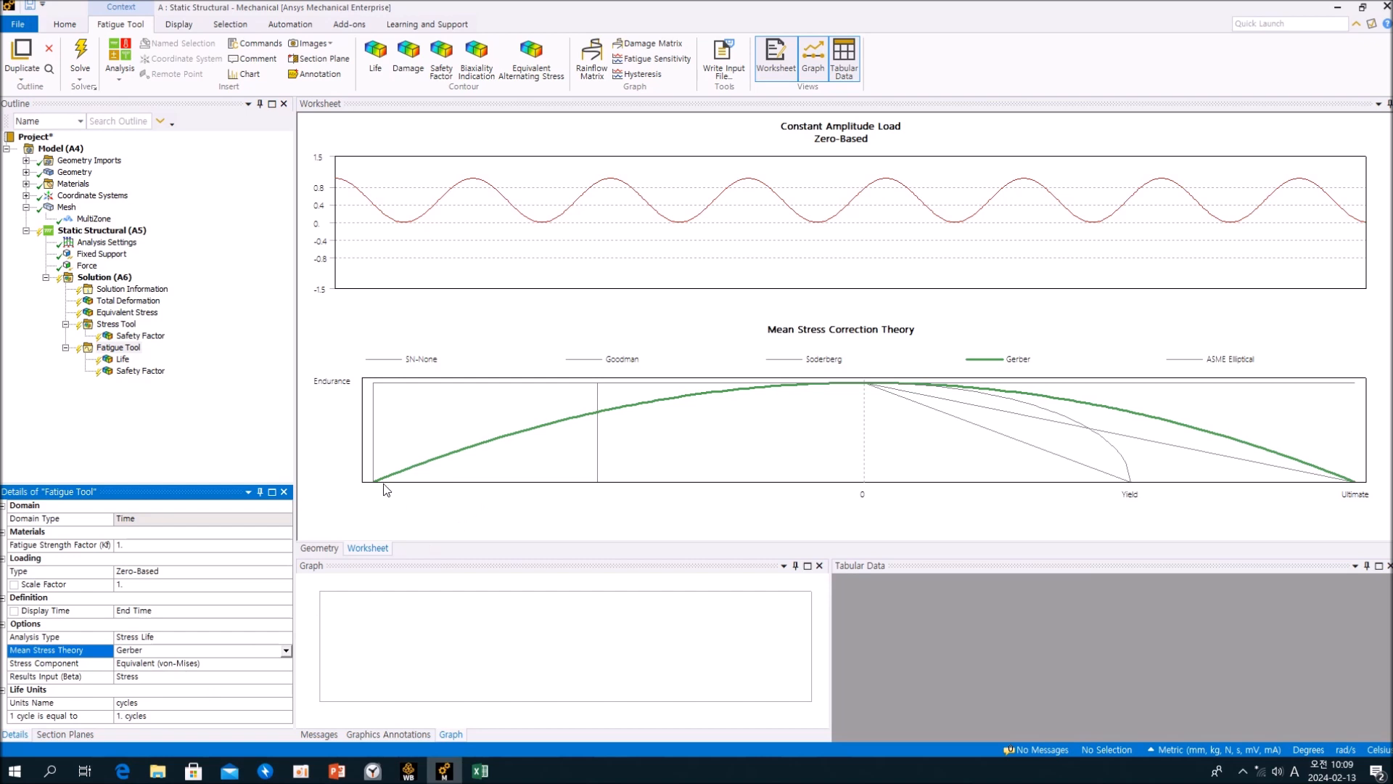
pyautogui.click(286, 652)
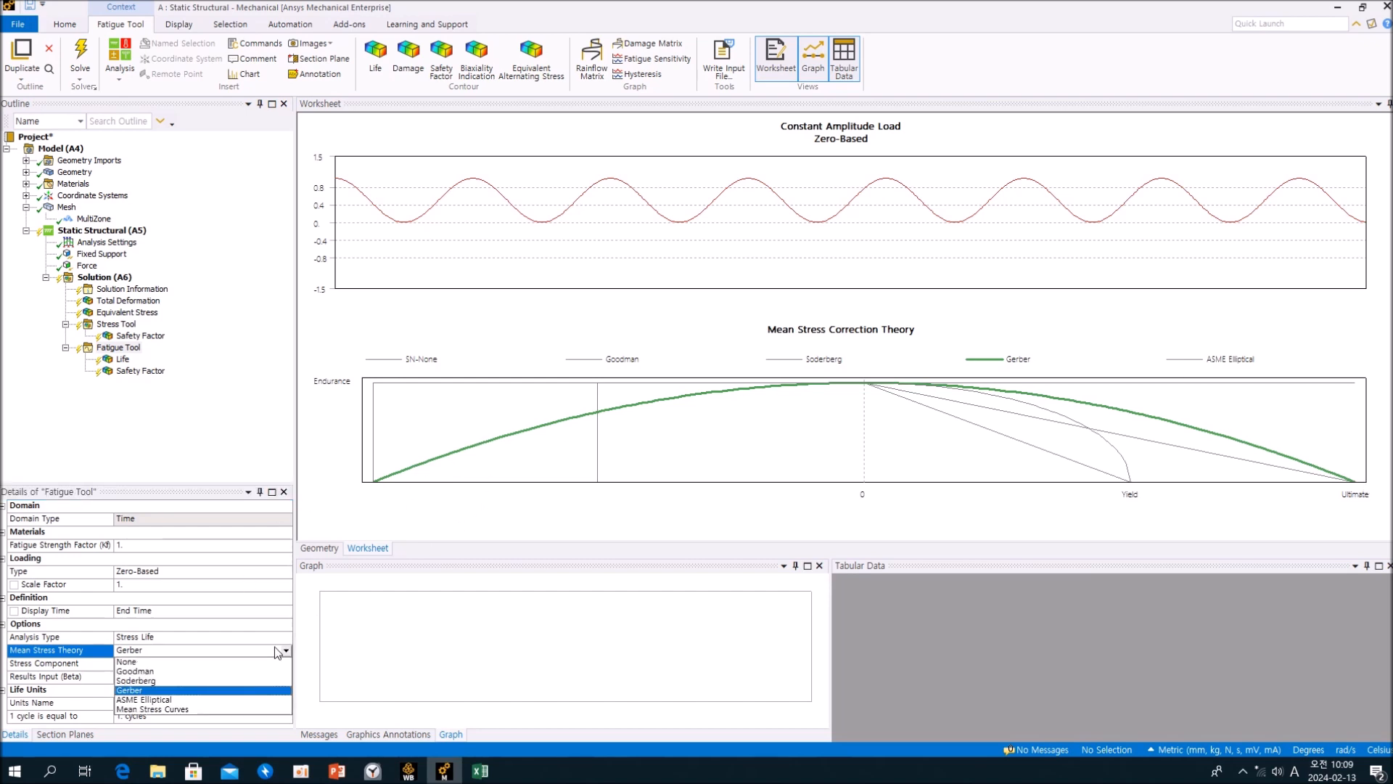
pyautogui.click(225, 701)
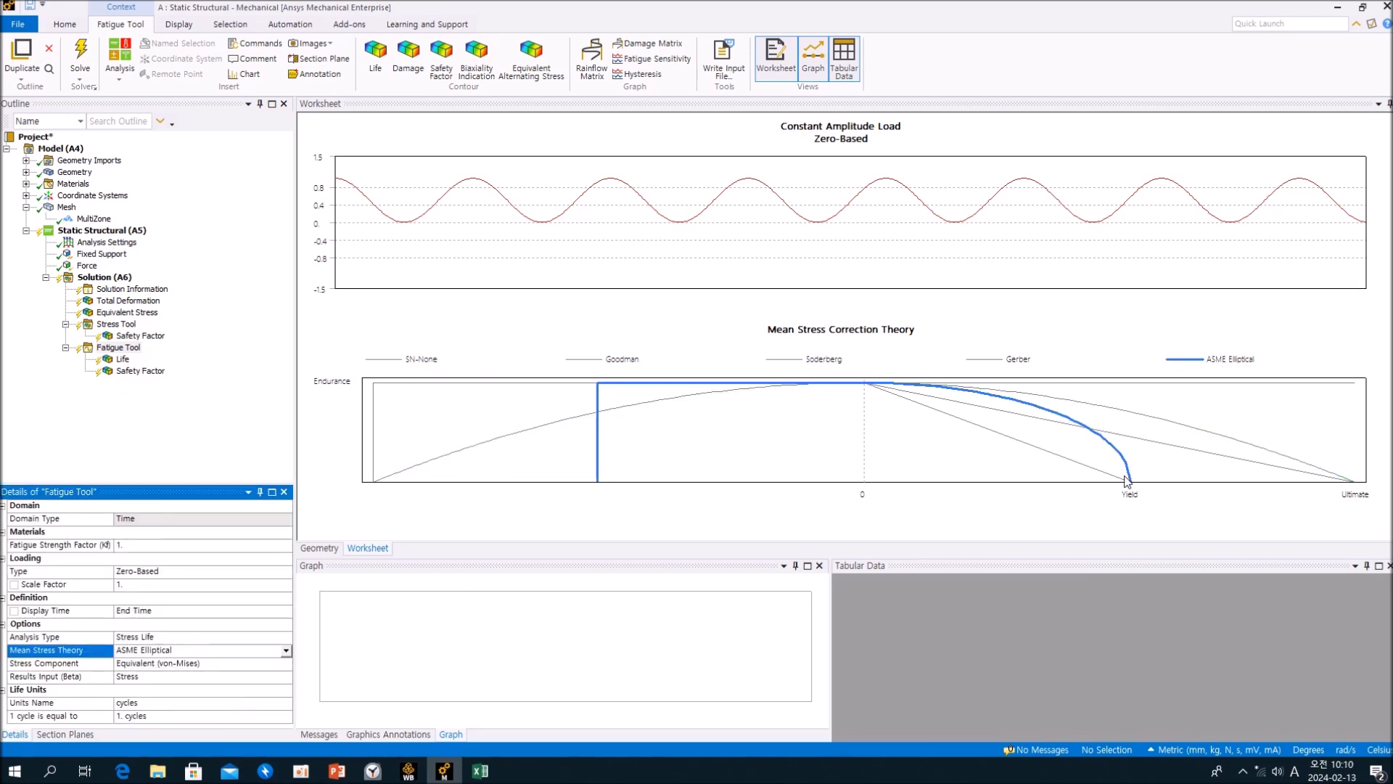
pyautogui.click(286, 653)
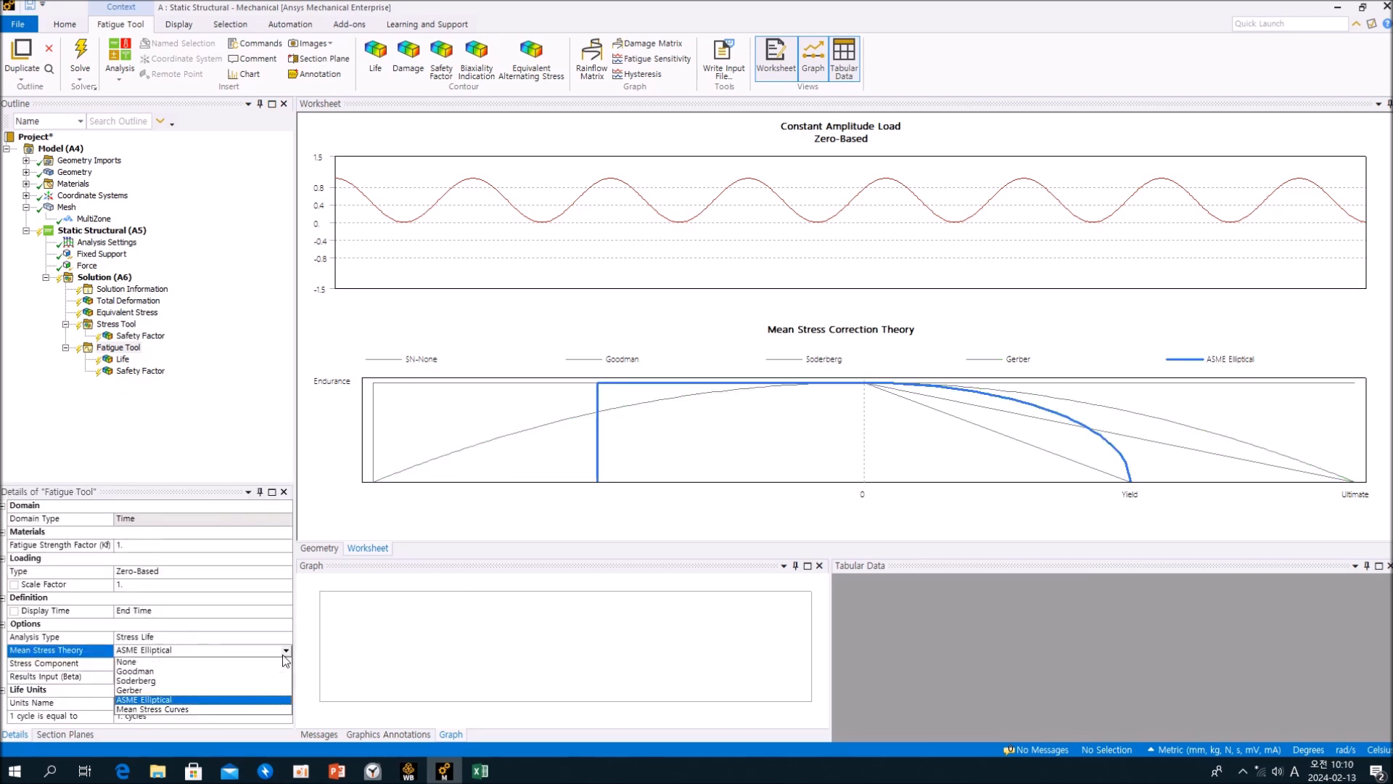
pyautogui.click(238, 672)
pyautogui.click(210, 441)
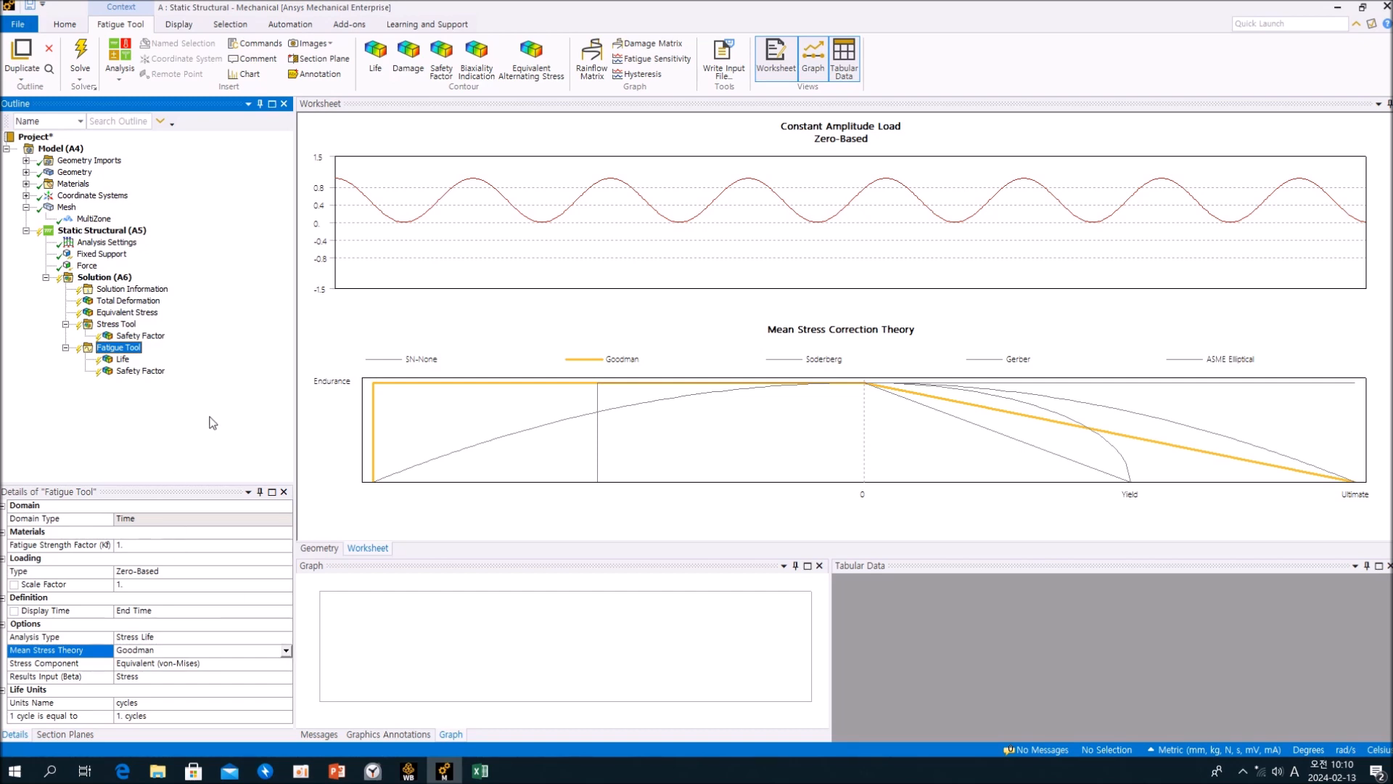
# Step: Check the Fatigue Tool's Life and Safety Factor results, and solve the static structural analysis
pyautogui.click(123, 360)
pyautogui.click(139, 372)
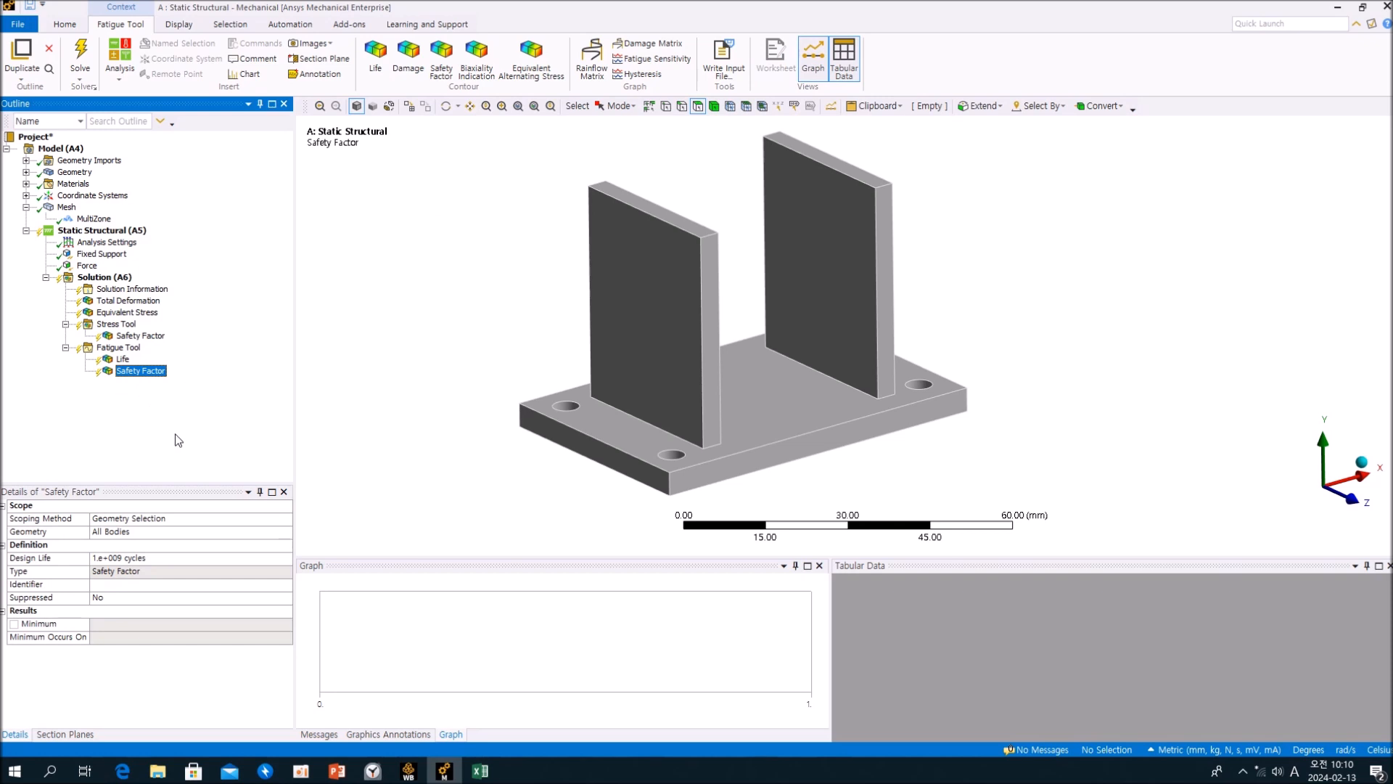
pyautogui.click(105, 277)
pyautogui.click(171, 54)
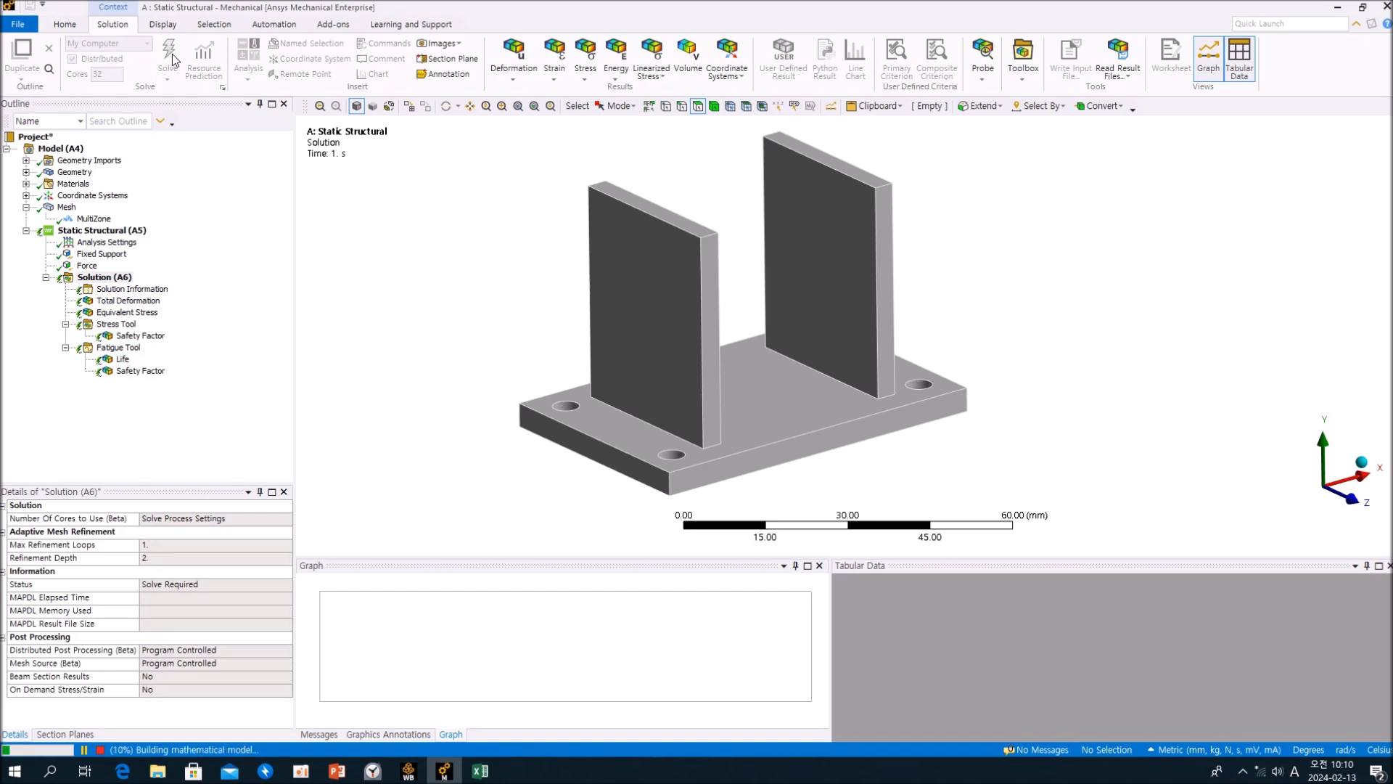
# Step: Examine the solver output in Solution Information, from the PCG solver statistics to the run summary at its end
pyautogui.click(151, 289)
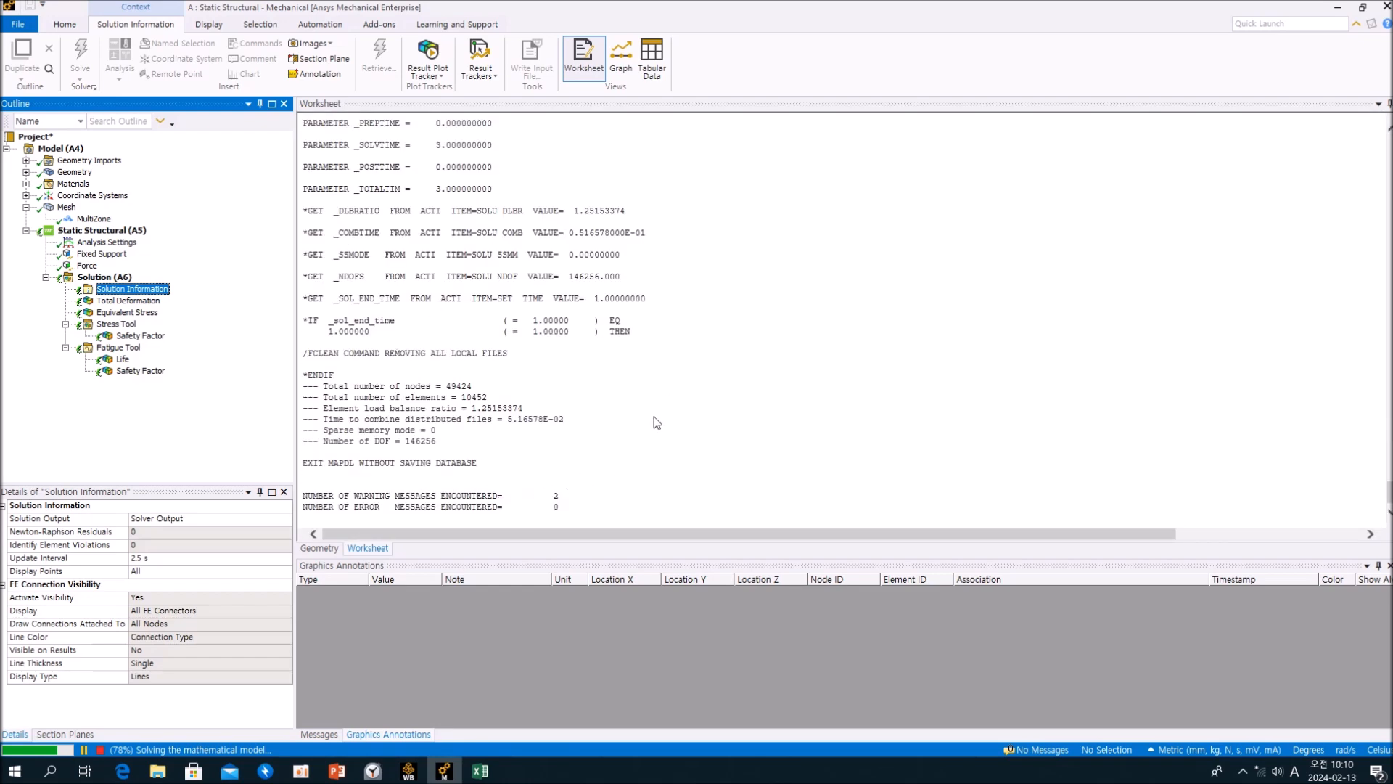
pyautogui.scroll(15, 618, 477)
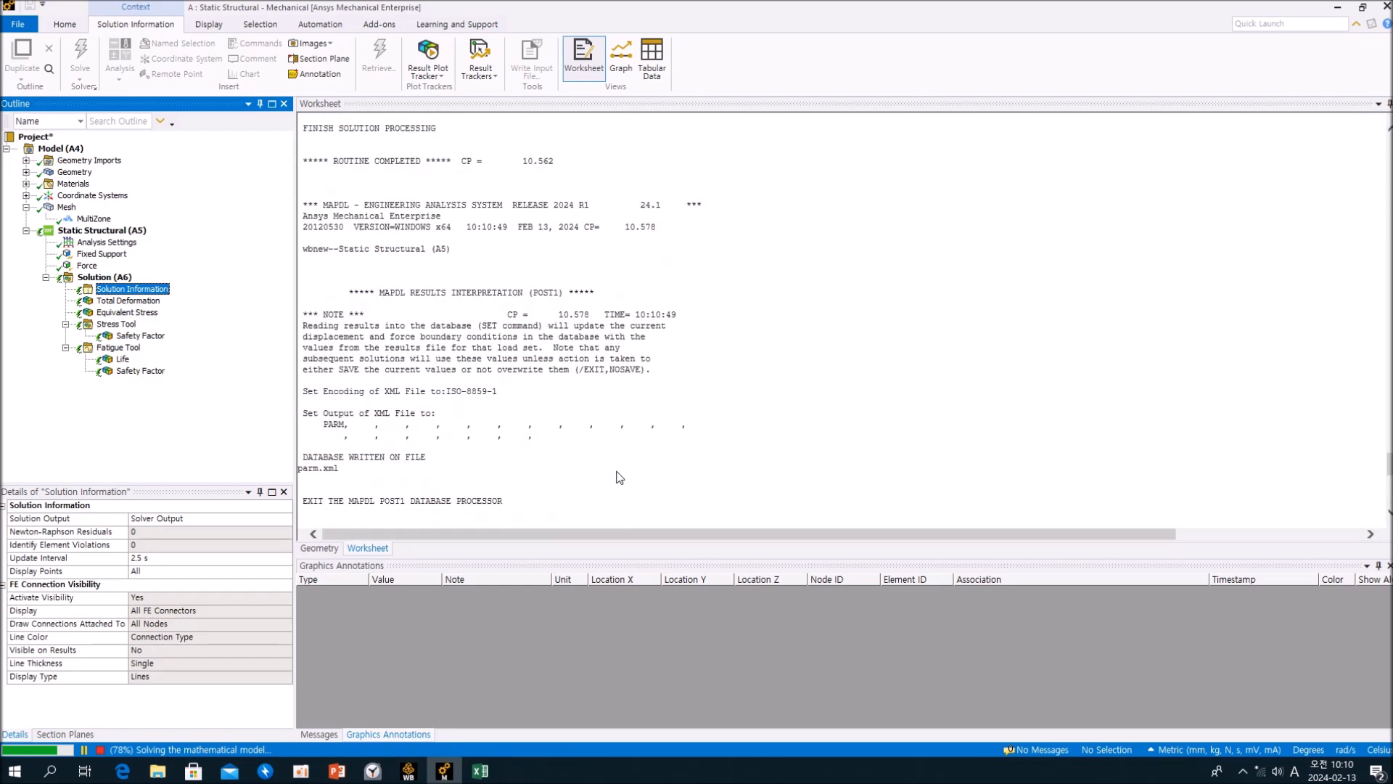
pyautogui.scroll(5, 618, 476)
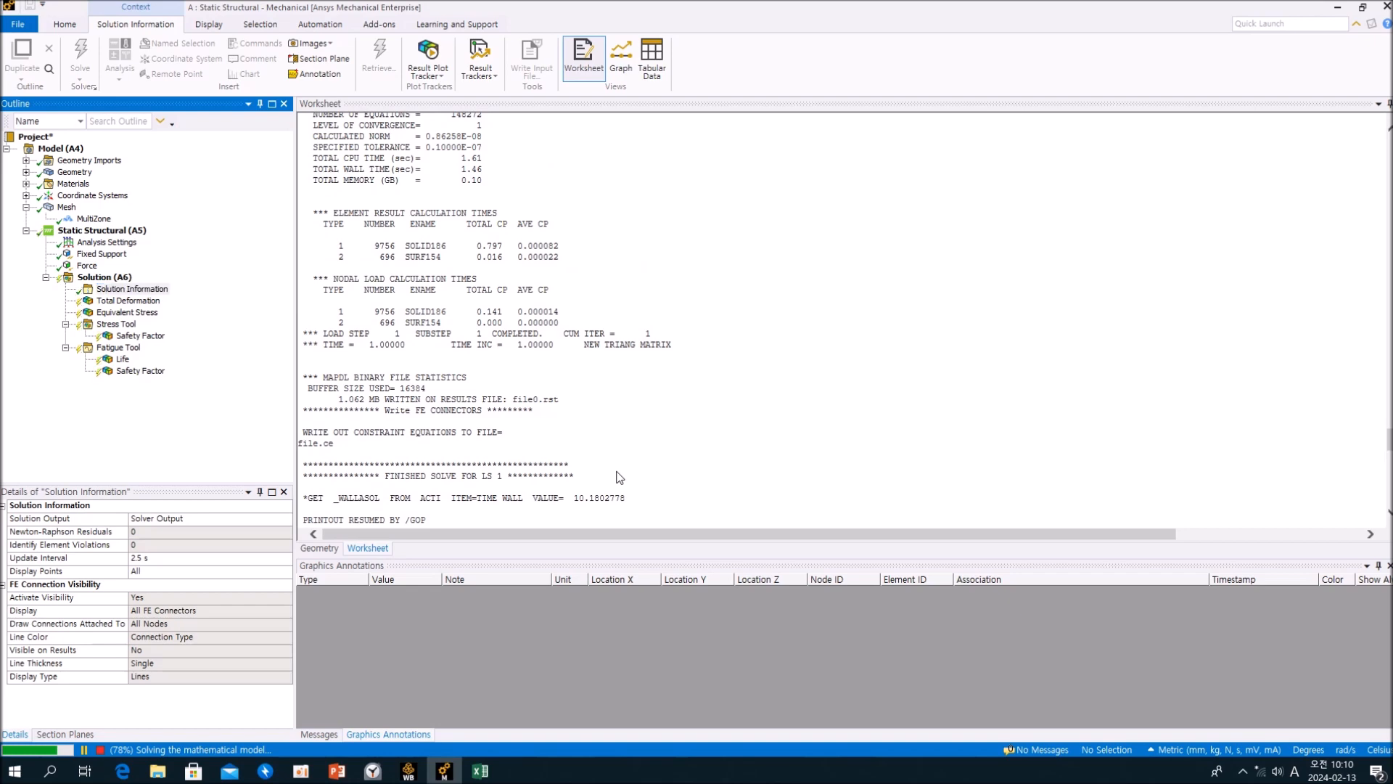
pyautogui.scroll(10, 618, 477)
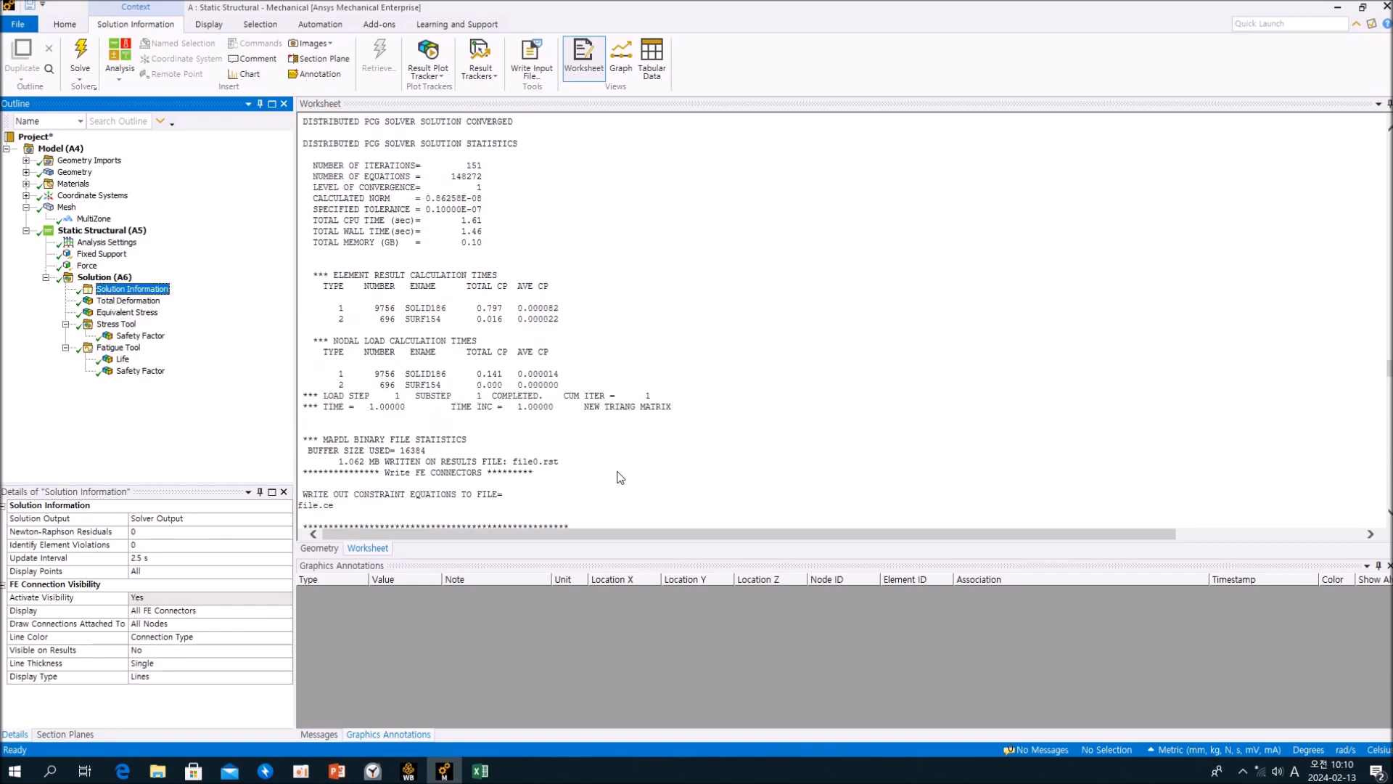
pyautogui.scroll(2, 618, 476)
pyautogui.scroll(-12, 618, 476)
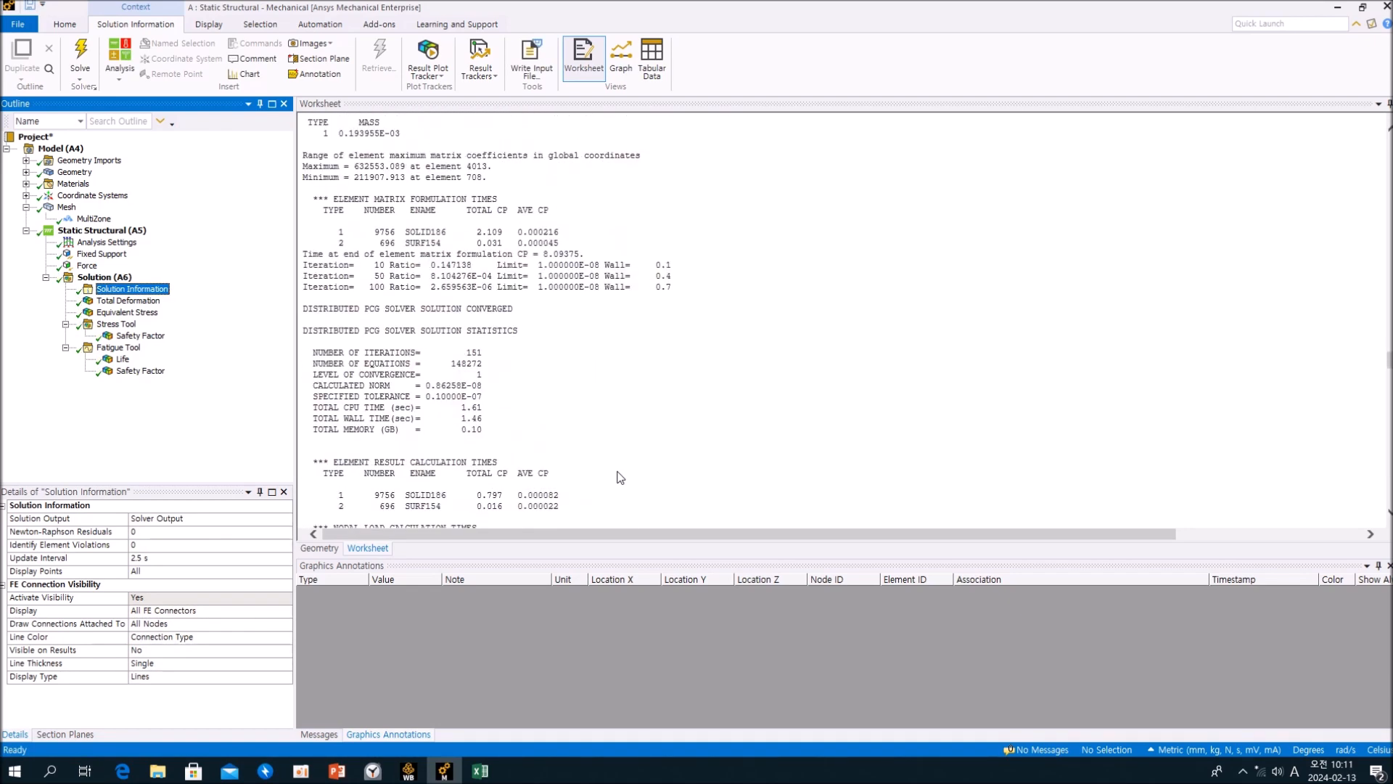
pyautogui.scroll(-20, 617, 477)
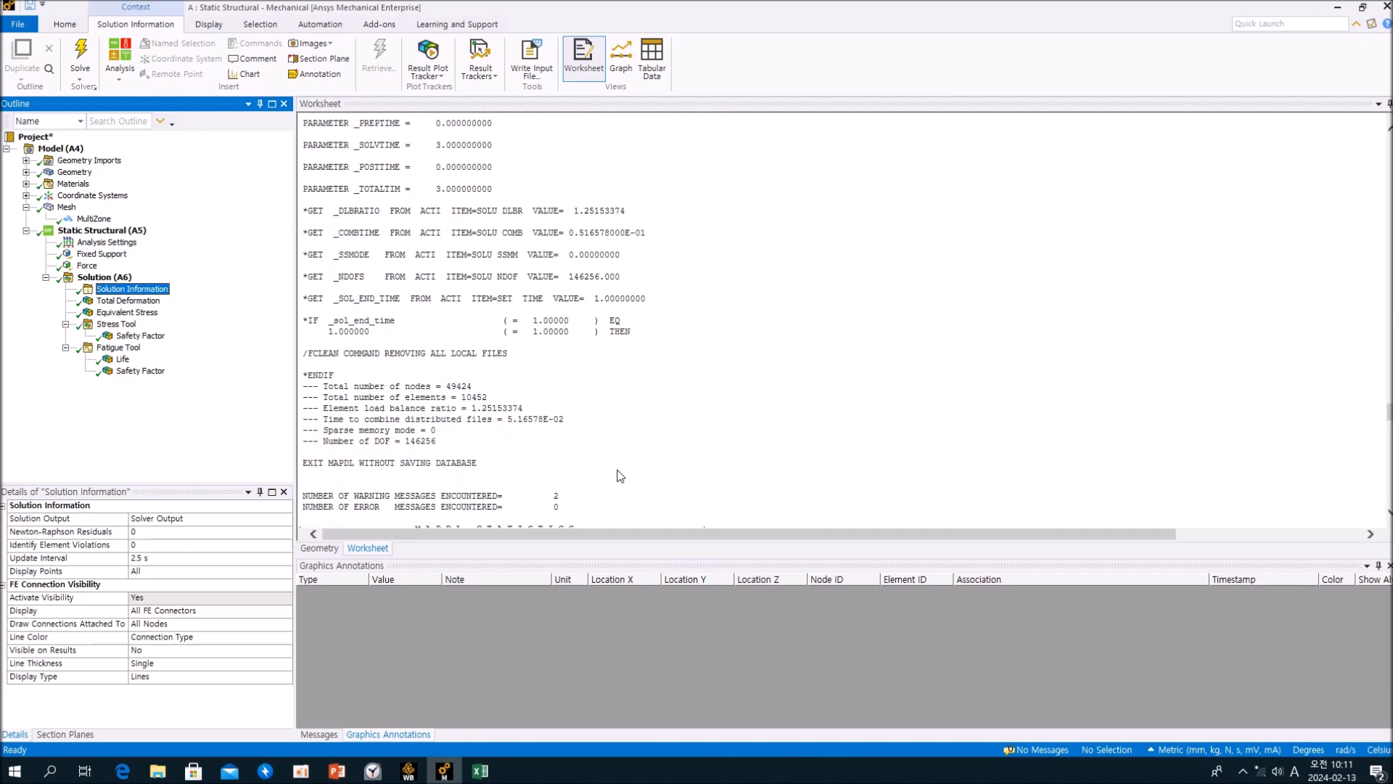
pyautogui.scroll(-10, 617, 476)
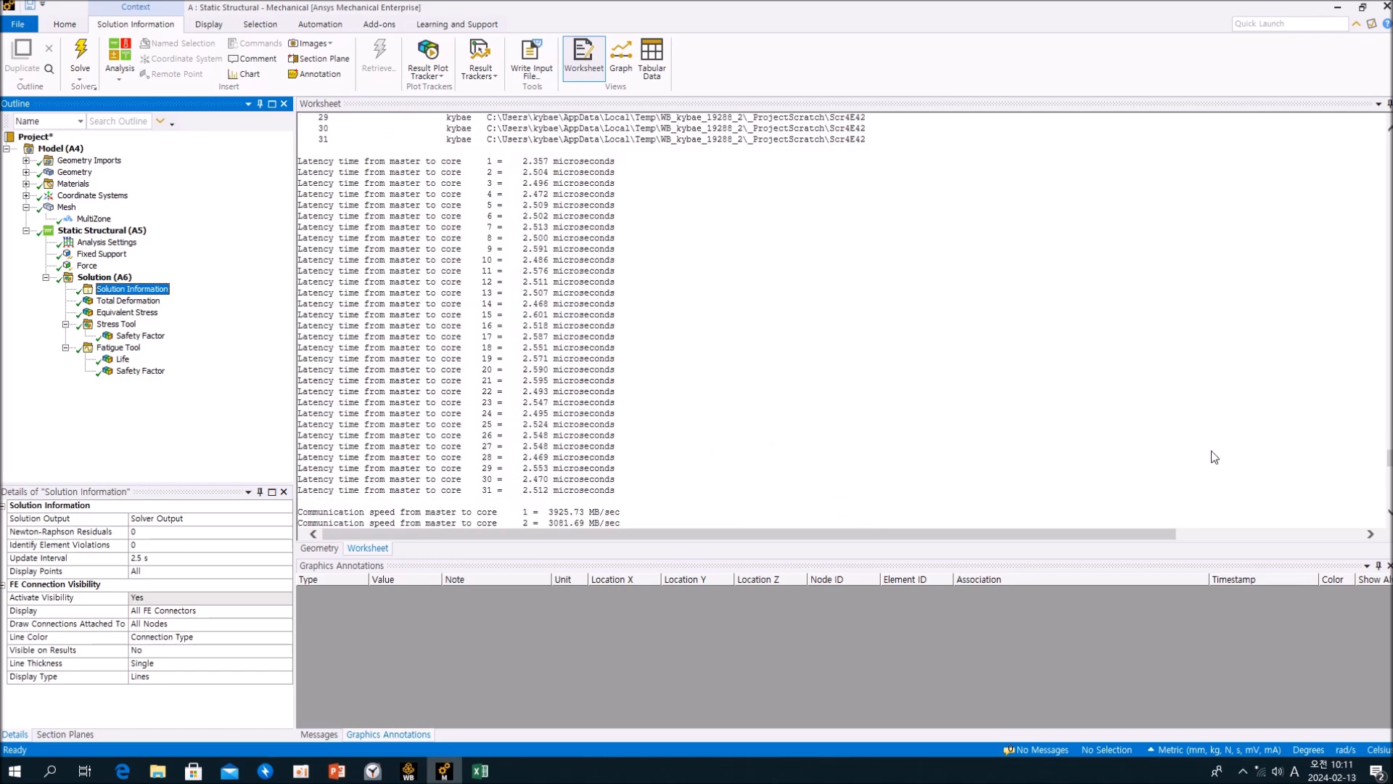
pyautogui.click(1388, 459)
pyautogui.moveTo(1390, 467); pyautogui.dragTo(1391, 506)
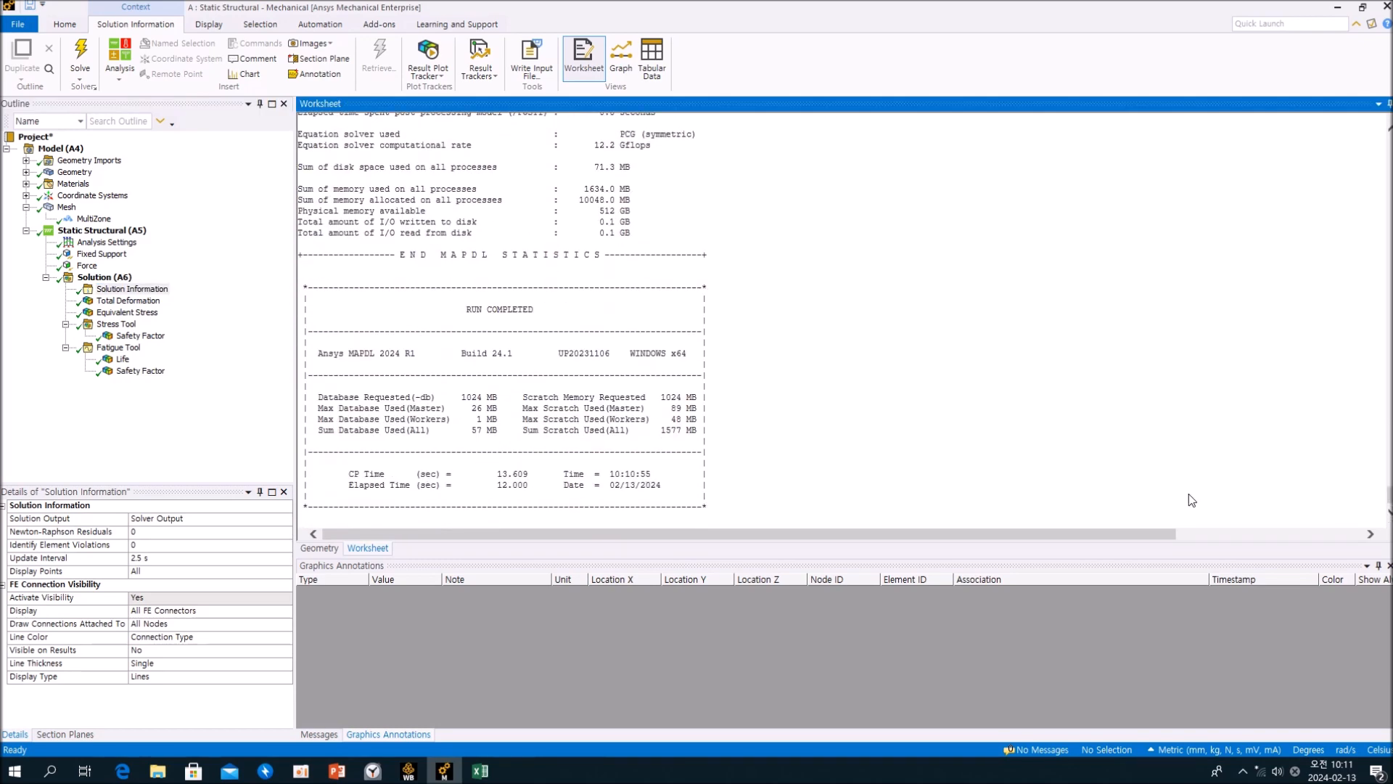
# Step: Show the Total Deformation result and animate it, viewing the bracket from the front and at an angle
pyautogui.click(195, 431)
pyautogui.click(135, 300)
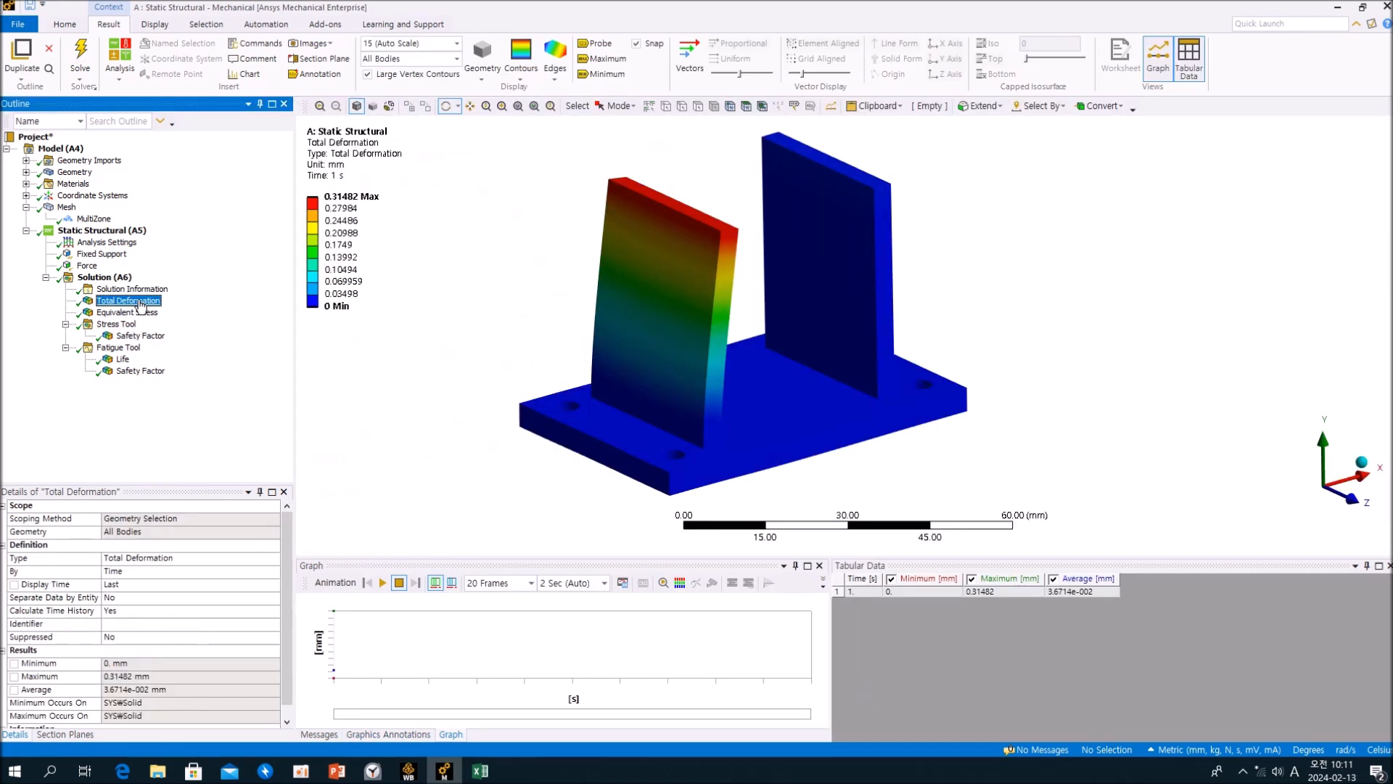
pyautogui.moveTo(827, 467); pyautogui.dragTo(703, 426)
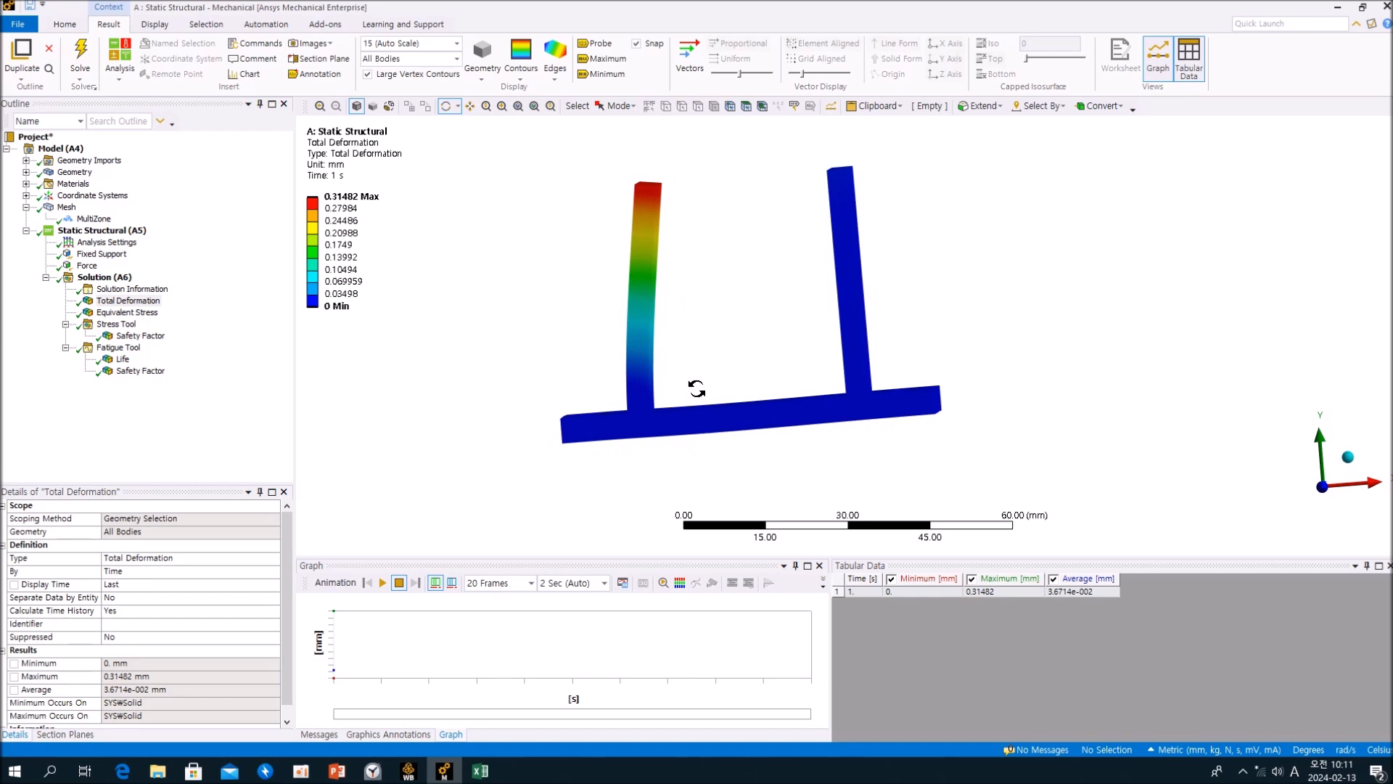
pyautogui.moveTo(676, 243); pyautogui.dragTo(683, 251)
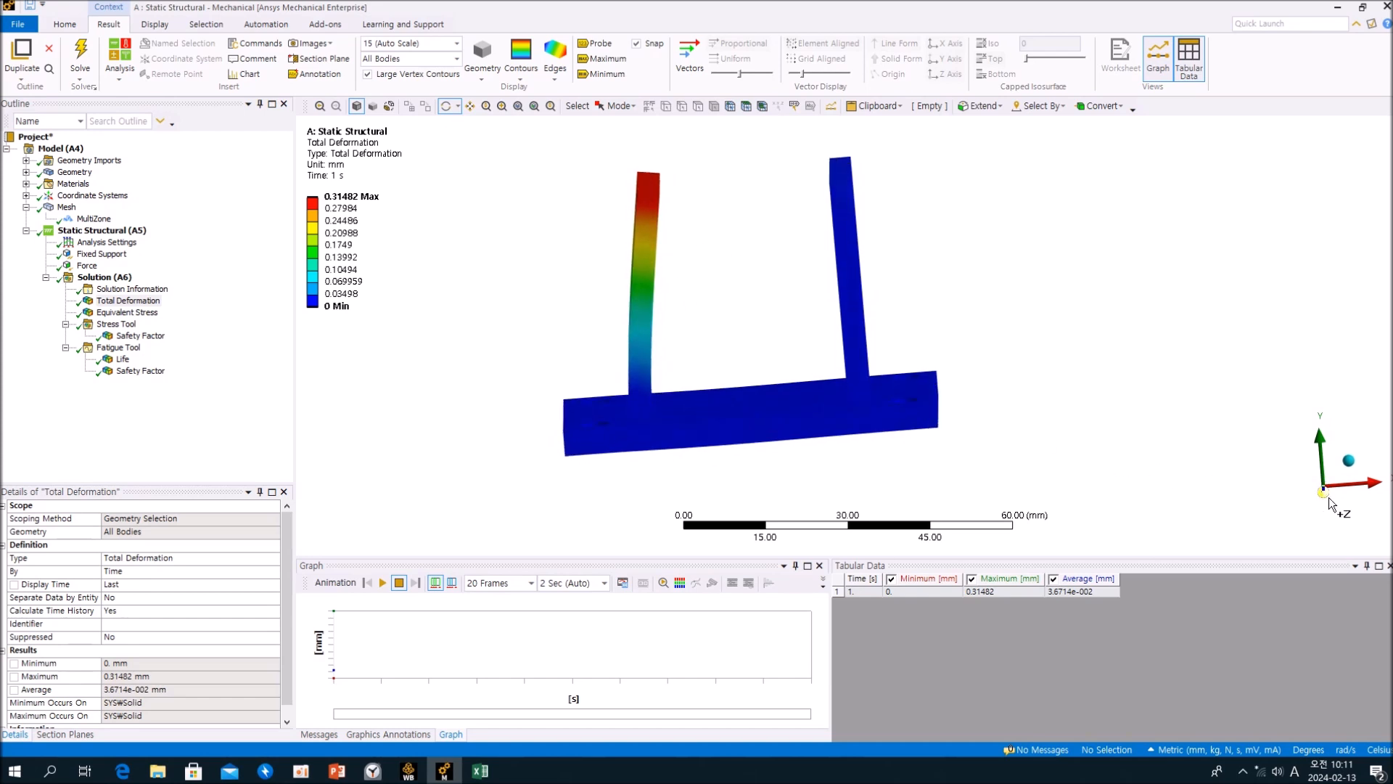
pyautogui.click(1326, 493)
pyautogui.click(383, 583)
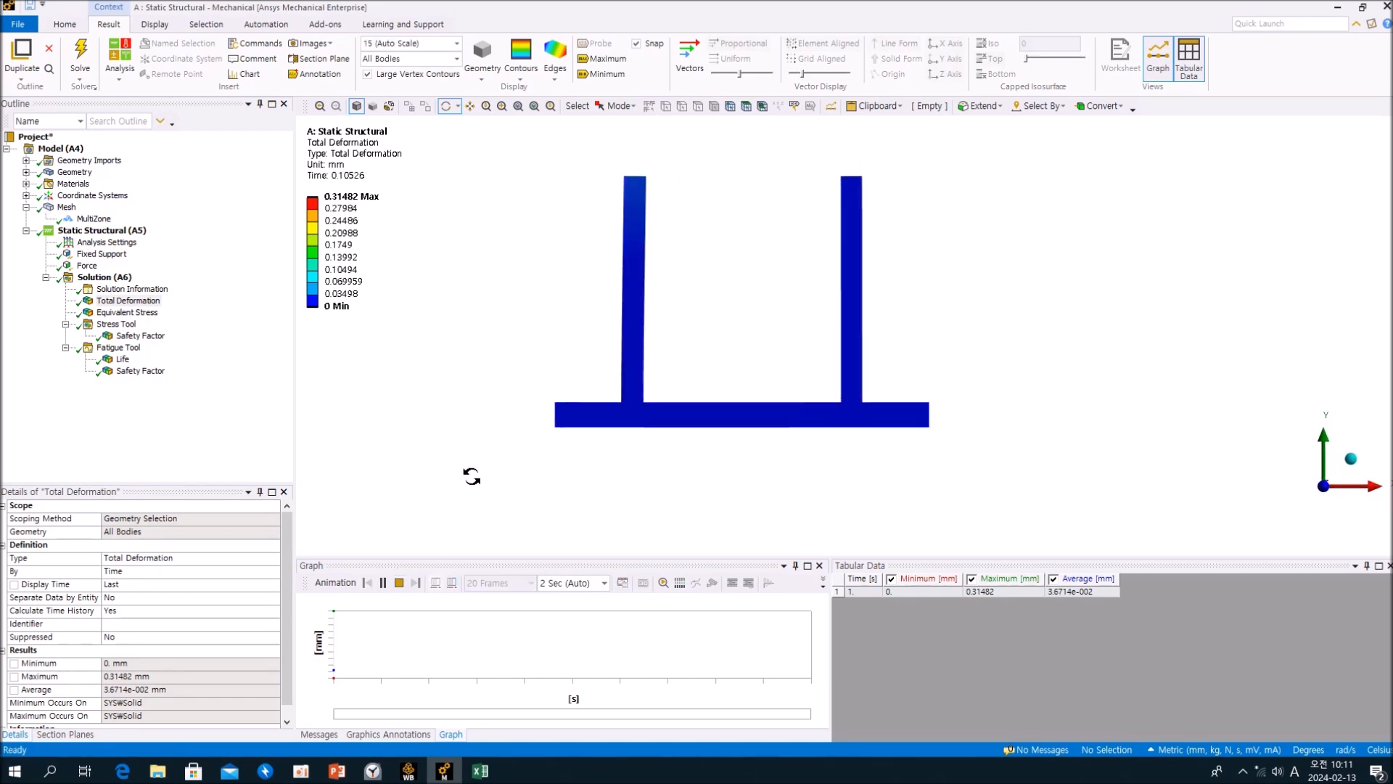
pyautogui.moveTo(606, 451); pyautogui.dragTo(716, 471)
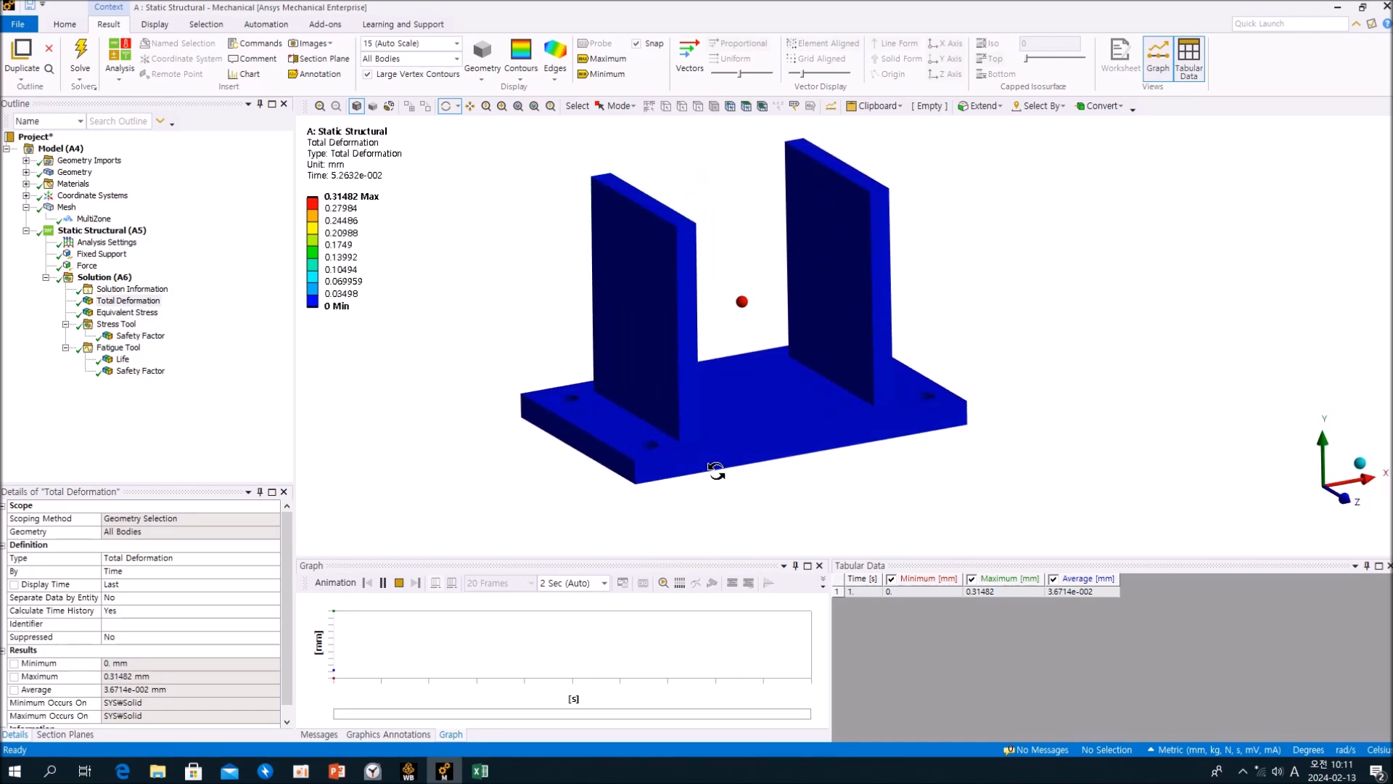
pyautogui.moveTo(717, 471)
pyautogui.mouseDown()
pyautogui.moveTo(714, 448)
pyautogui.moveTo(713, 460)
pyautogui.mouseUp()
pyautogui.click(127, 300)
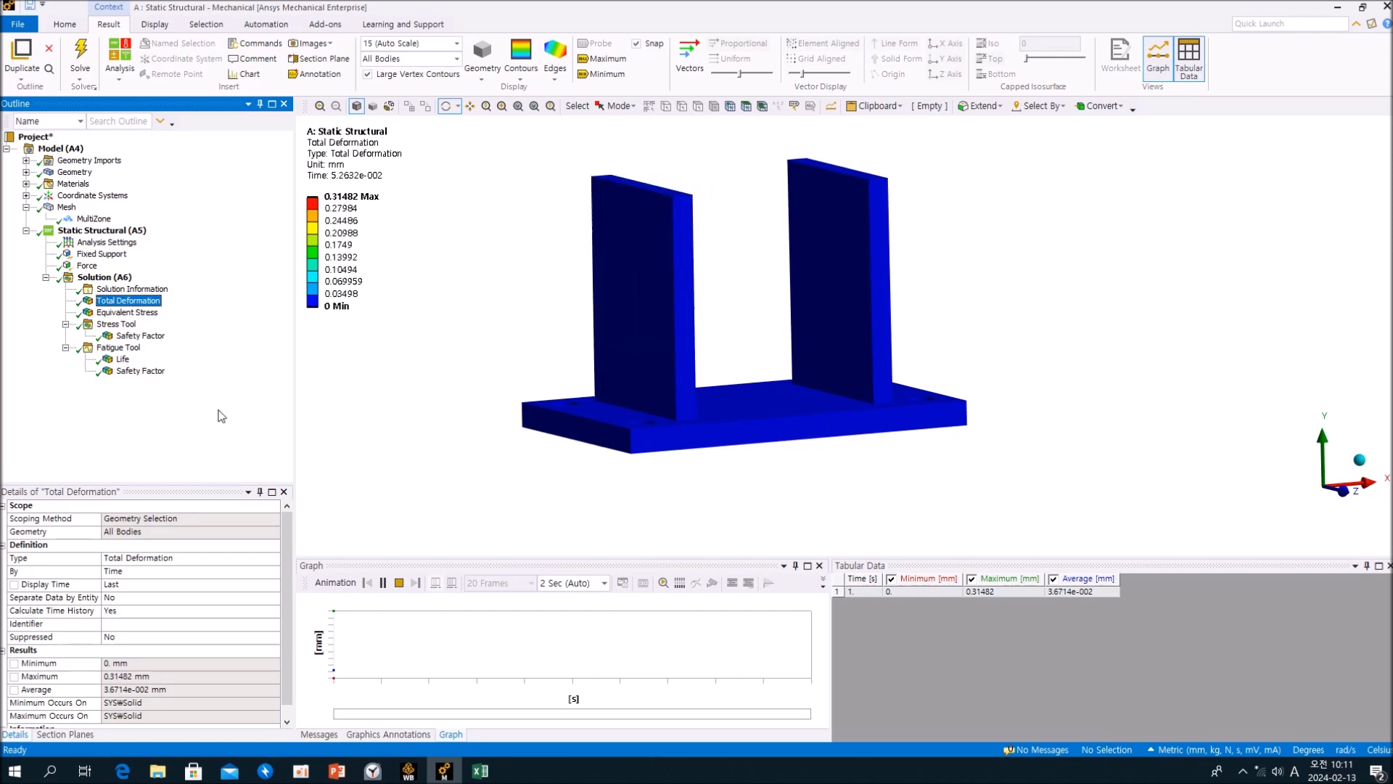
# Step: Show the Equivalent Stress result with its maximum labelled and the element edges displayed, and inspect the loaded plate's base
pyautogui.click(127, 311)
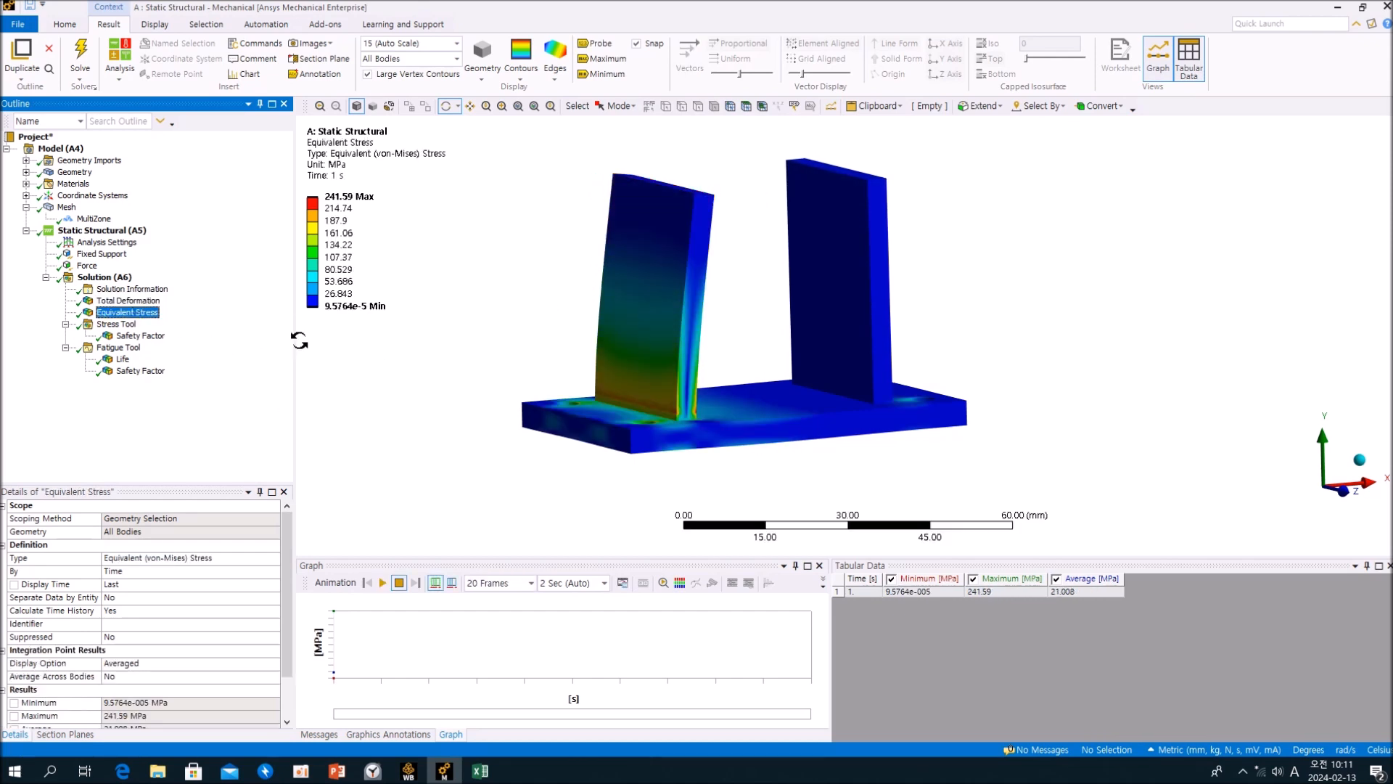
pyautogui.click(599, 59)
pyautogui.moveTo(638, 417); pyautogui.dragTo(588, 412)
pyautogui.scroll(5, 541, 415)
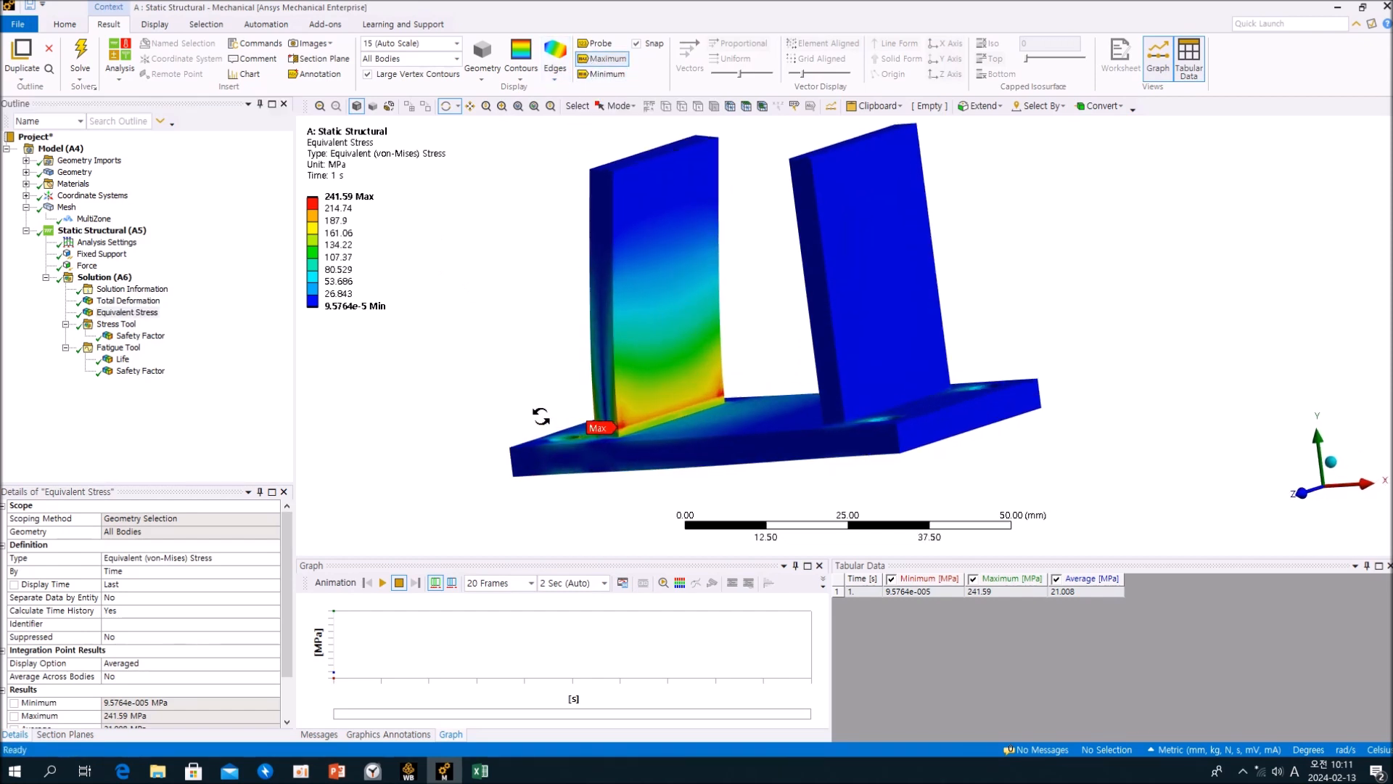
pyautogui.click(555, 73)
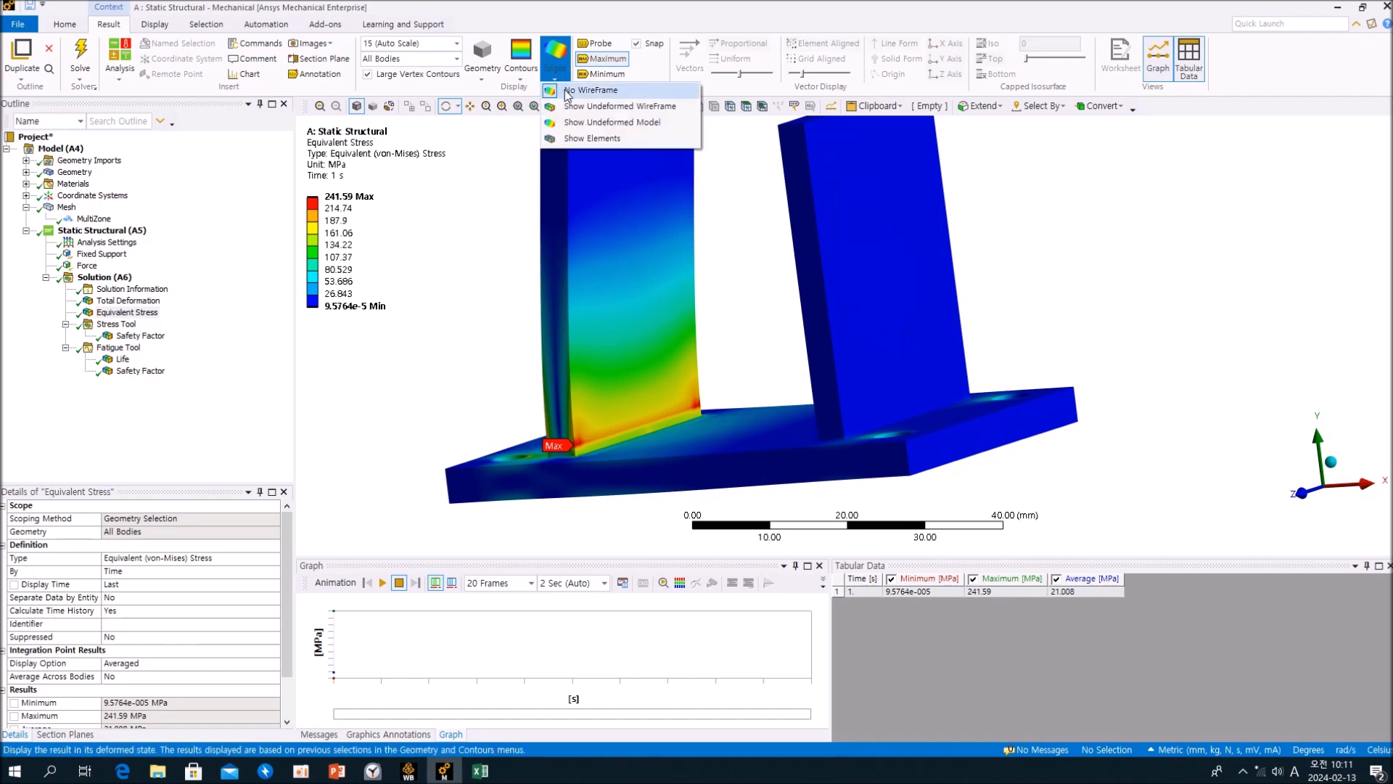
pyautogui.click(581, 138)
pyautogui.moveTo(551, 385); pyautogui.dragTo(520, 399)
pyautogui.moveTo(693, 403); pyautogui.dragTo(543, 435)
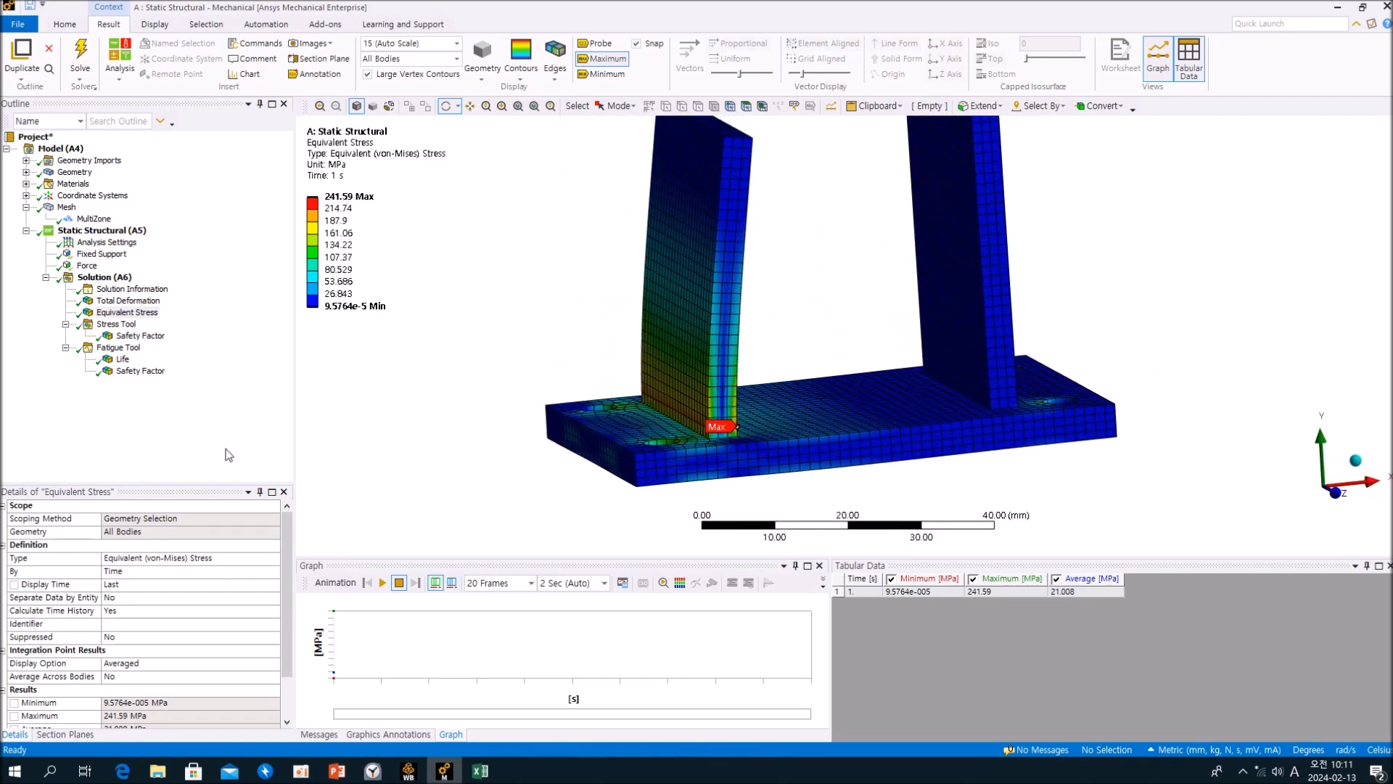
pyautogui.click(225, 450)
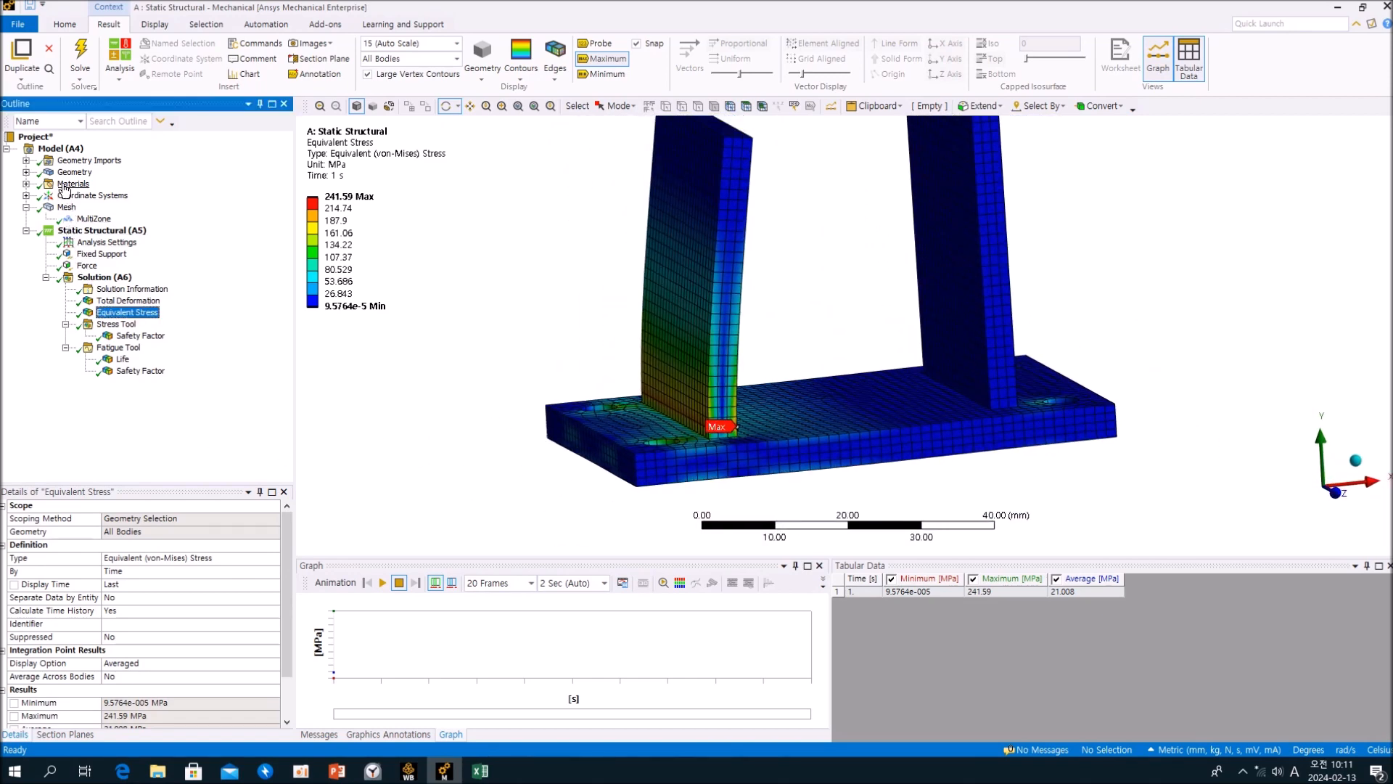
# Step: Show the Stress Tool's Safety Factor with its minimum labelled, and probe values on the loaded plate
pyautogui.click(138, 336)
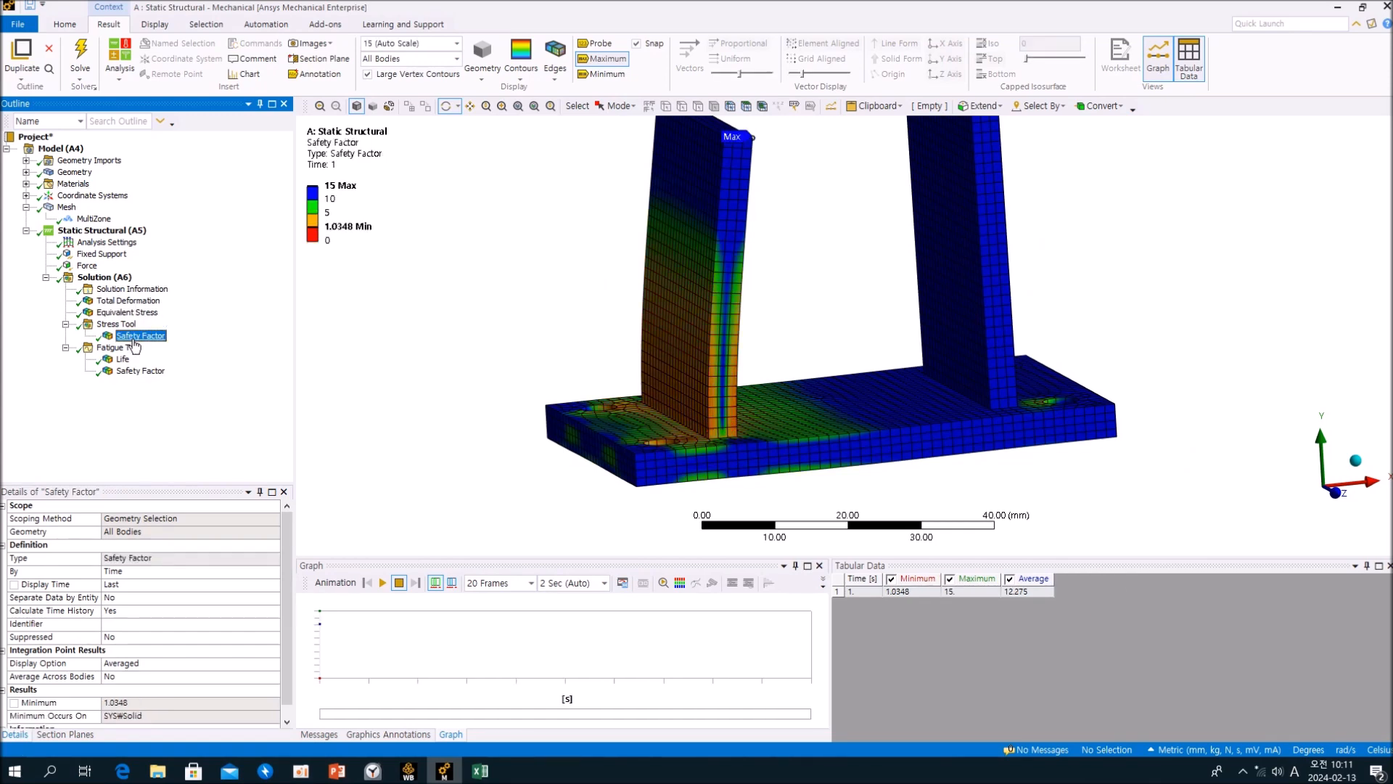
pyautogui.moveTo(781, 408); pyautogui.dragTo(745, 404)
pyautogui.click(603, 73)
pyautogui.moveTo(637, 175)
pyautogui.mouseDown()
pyautogui.moveTo(796, 366)
pyautogui.moveTo(643, 159)
pyautogui.mouseUp()
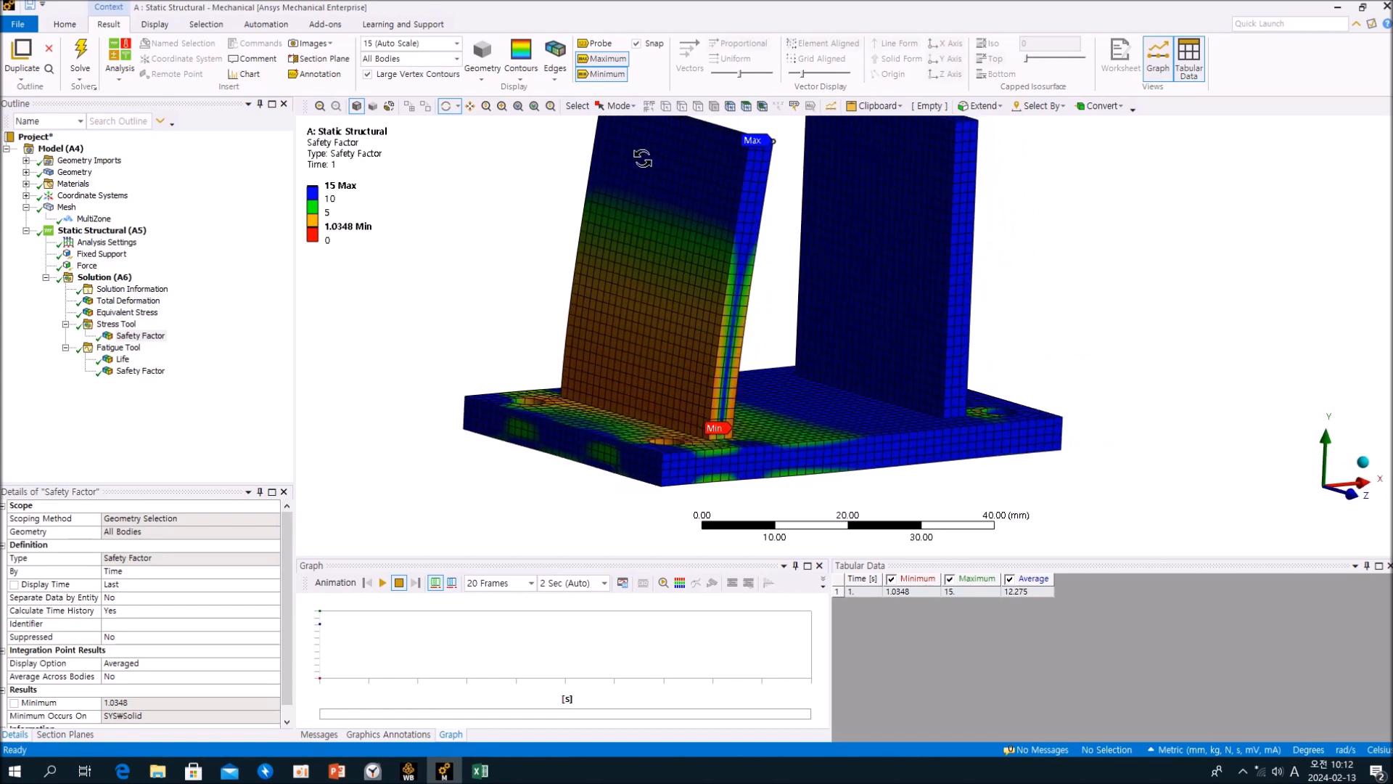
pyautogui.click(596, 43)
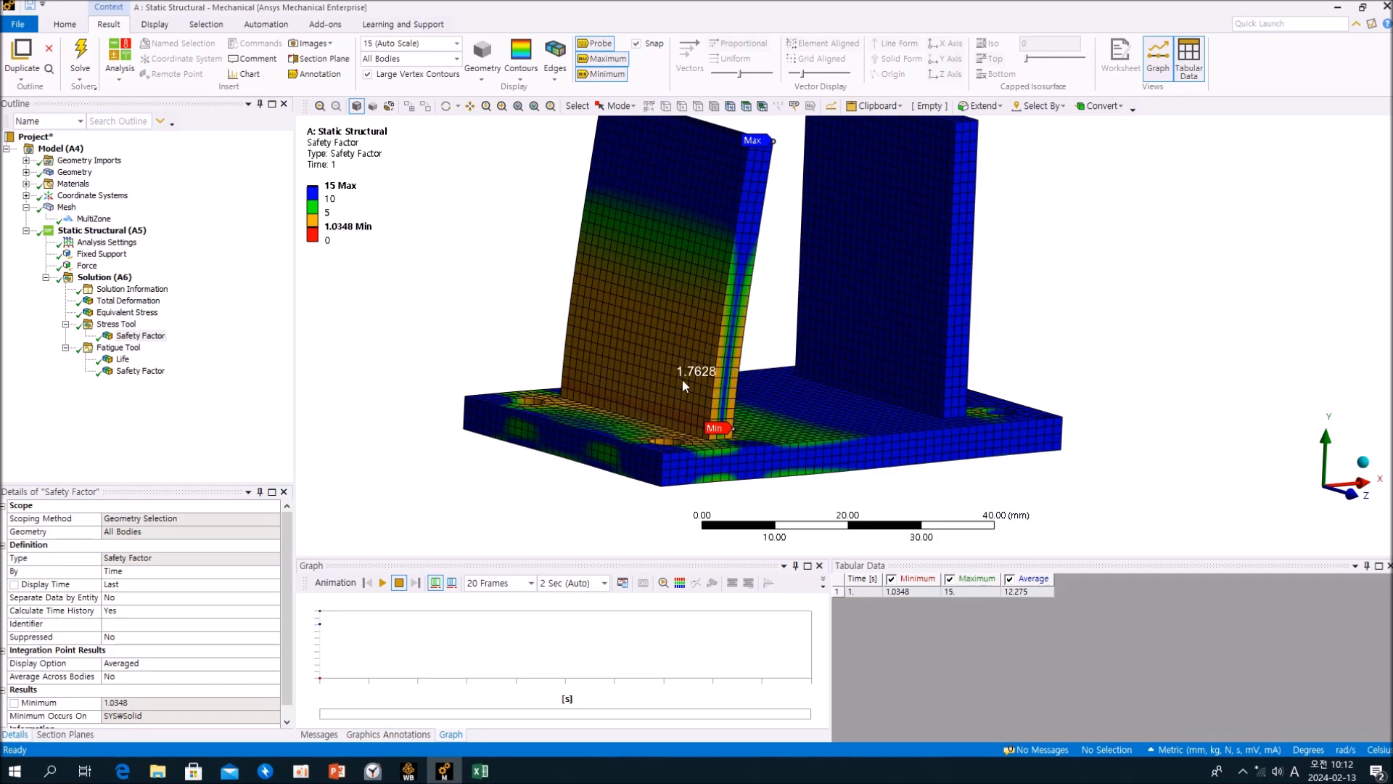
pyautogui.moveTo(647, 389); pyautogui.dragTo(485, 408, button='middle')
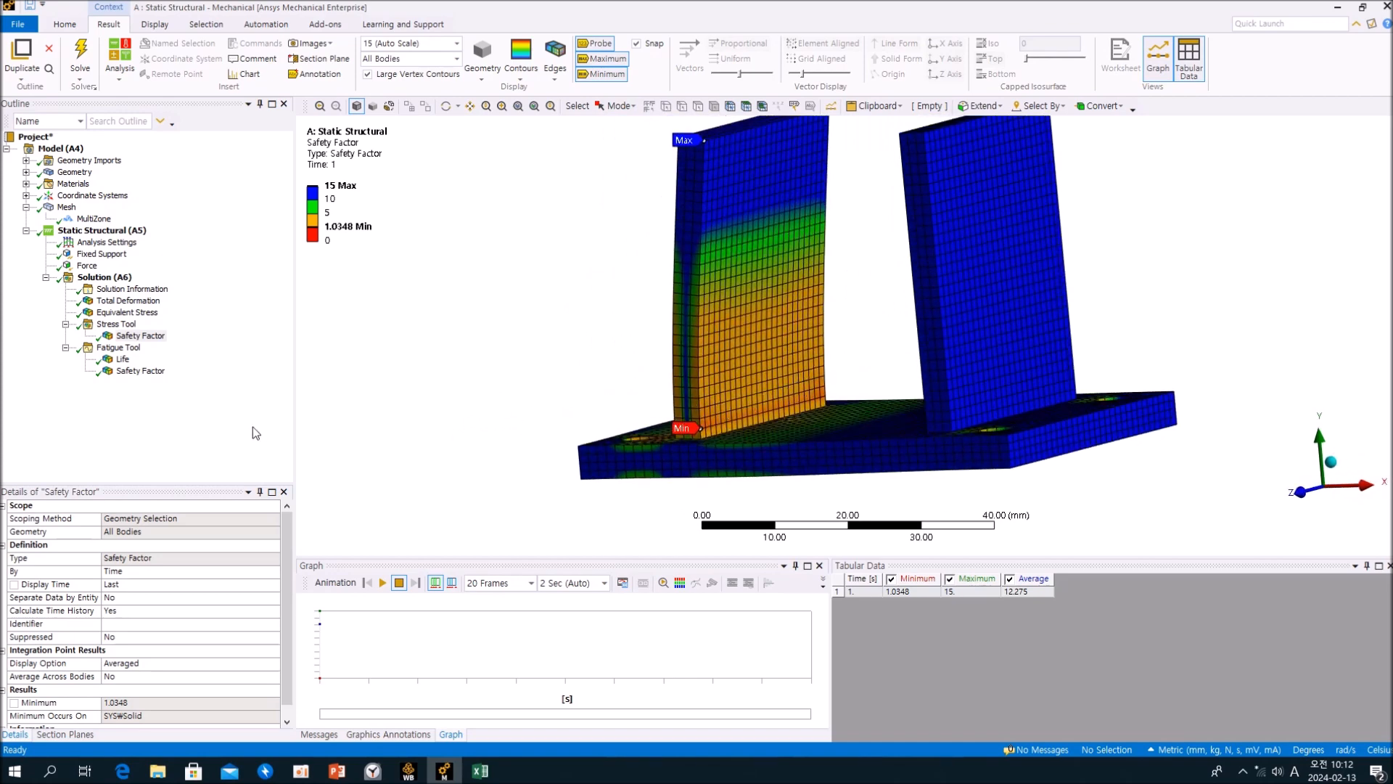
pyautogui.click(232, 433)
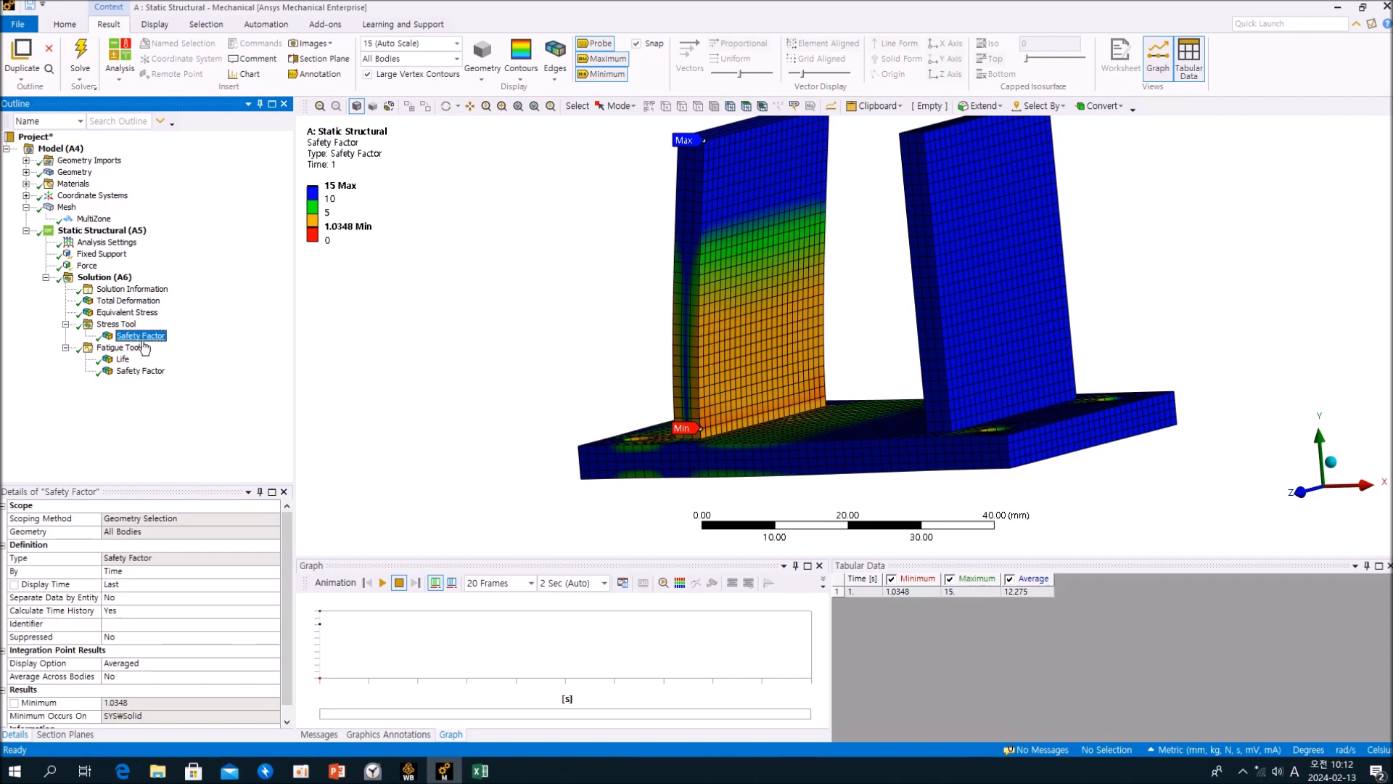
# Step: Compare the maximum Equivalent Stress with Structural Steel's tensile yield strength in the material data
pyautogui.click(134, 313)
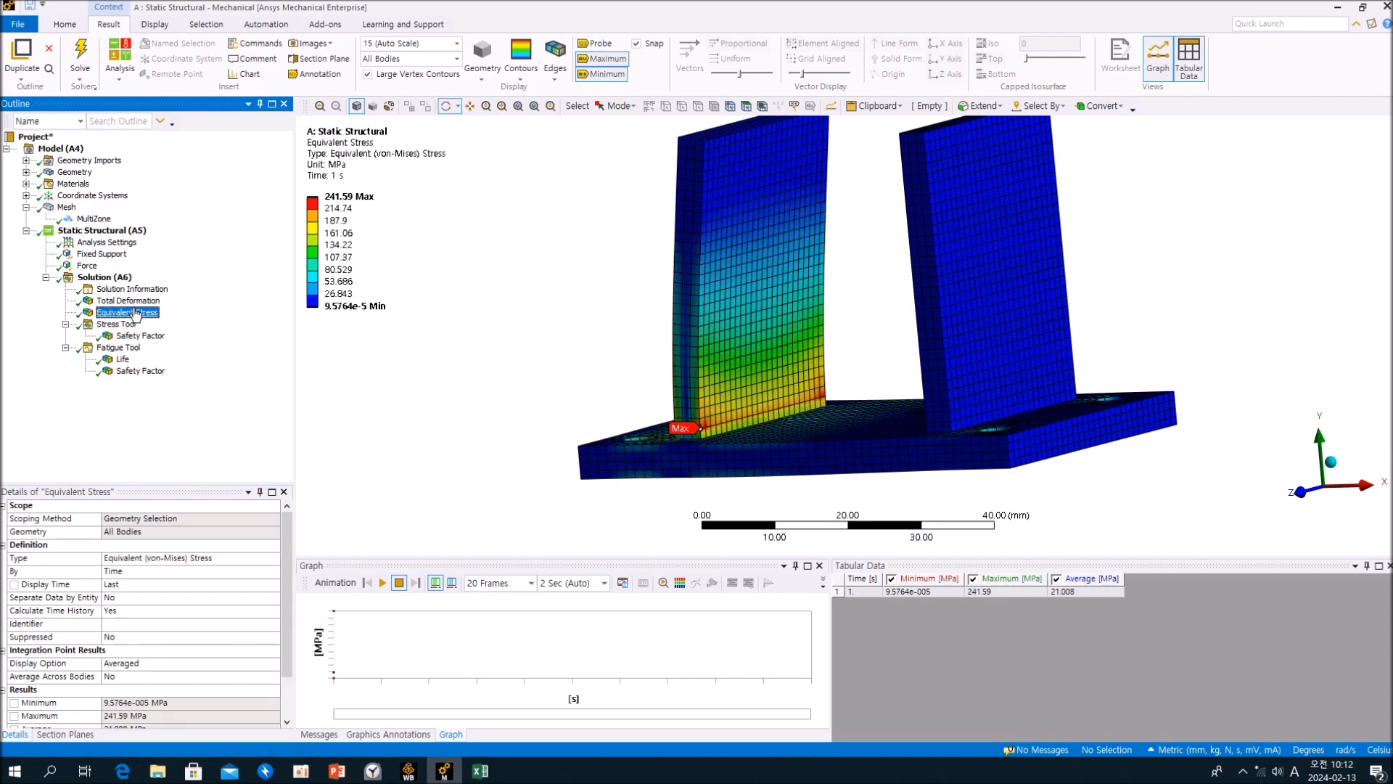
pyautogui.click(72, 183)
pyautogui.scroll(-5, 835, 388)
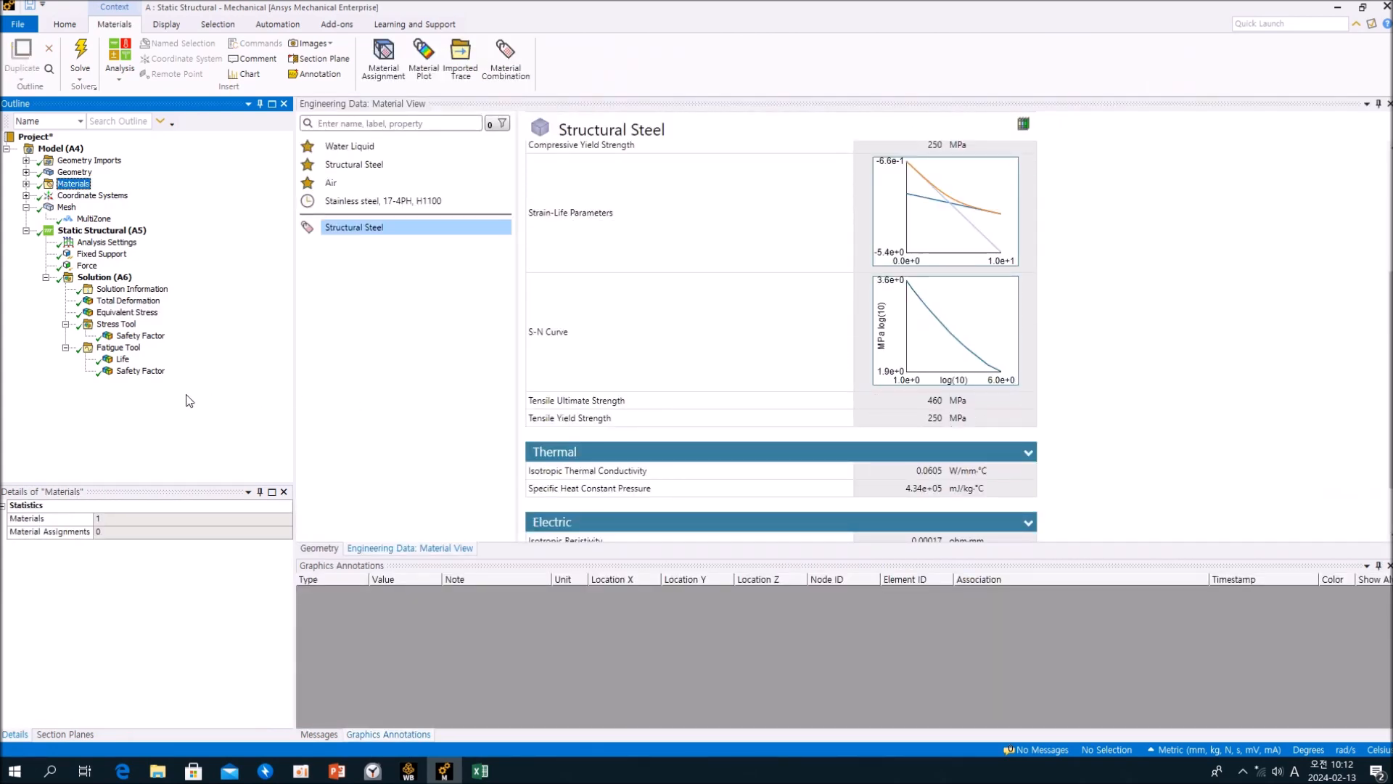
# Step: Show the Stress Tool's Safety Factor result again and view the loaded plate from its front edge
pyautogui.click(136, 336)
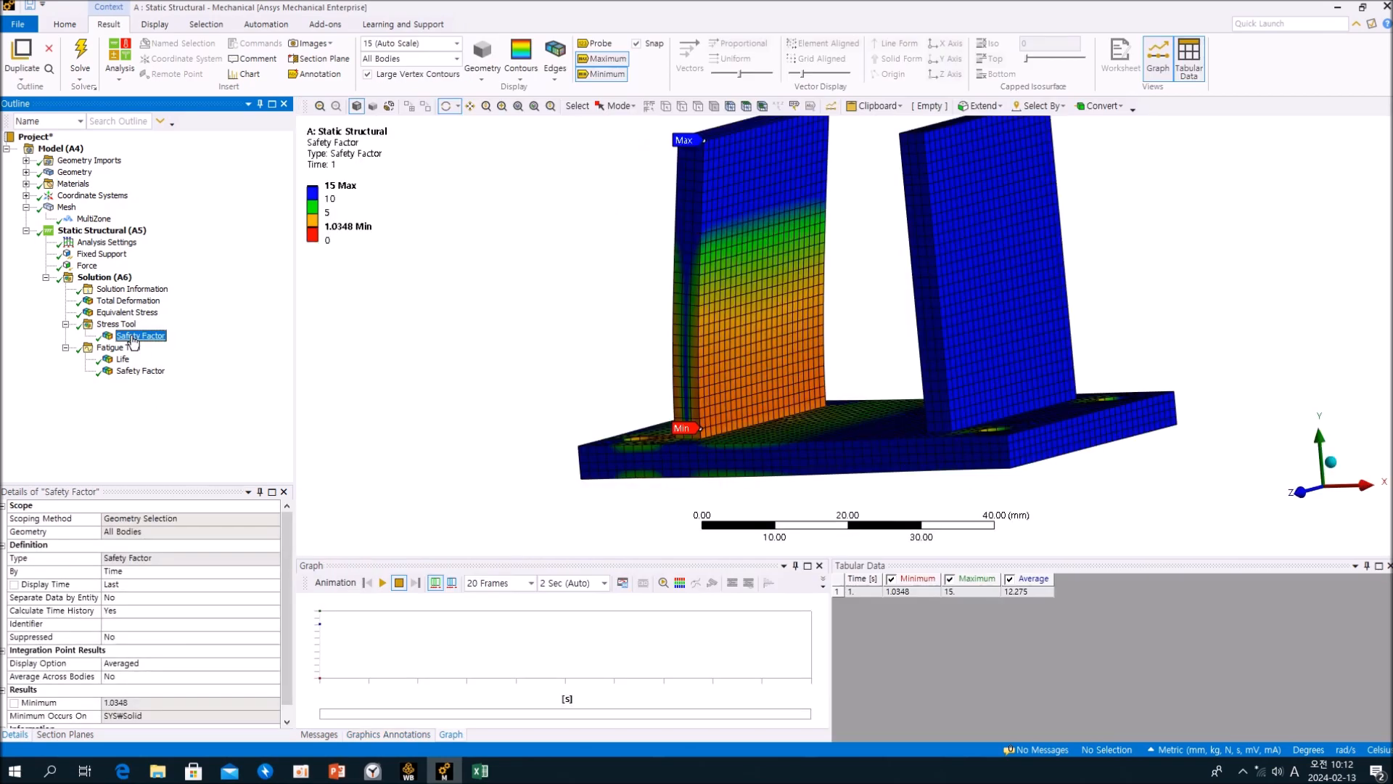
pyautogui.moveTo(653, 313); pyautogui.dragTo(793, 309)
pyautogui.click(140, 336)
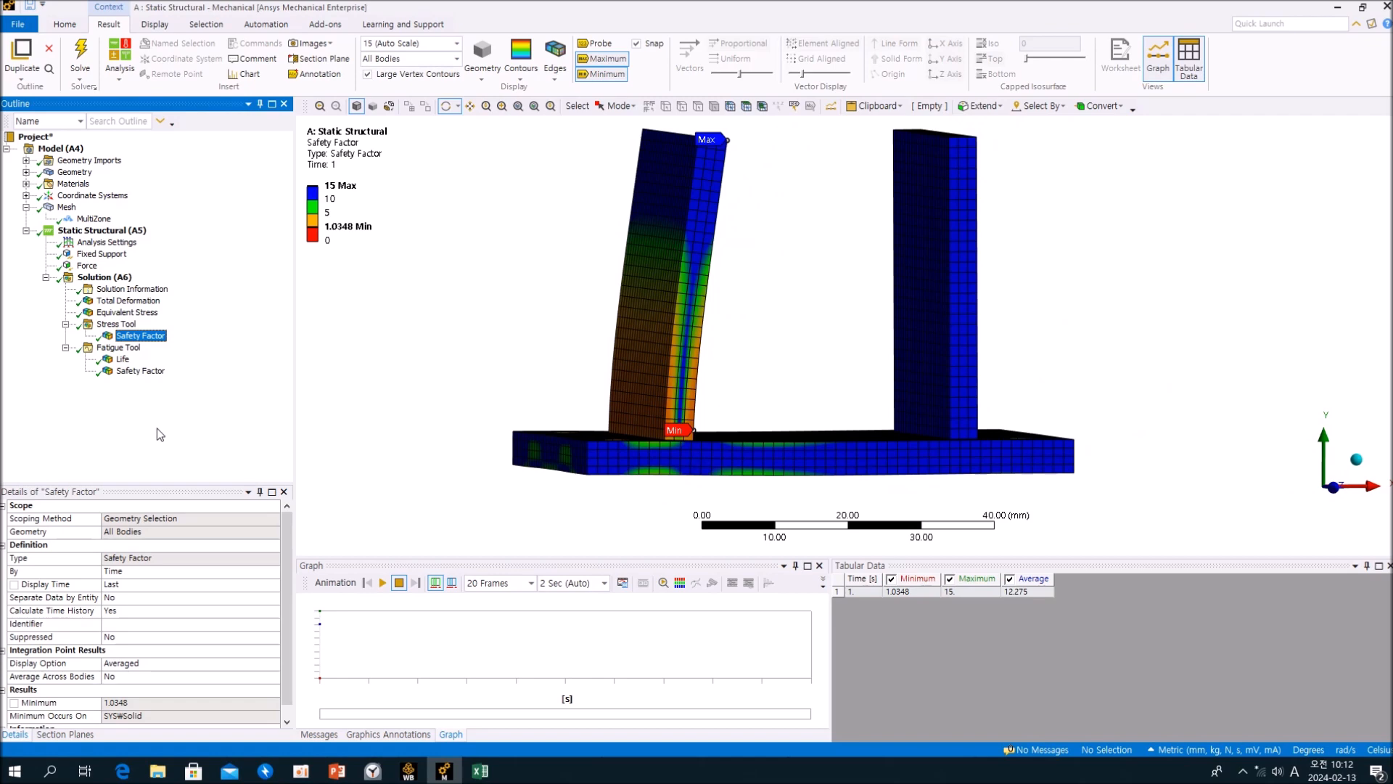
# Step: Review the Fatigue Tool's loading and mean stress settings, and inspect its Life result around the loaded plate's base
pyautogui.click(125, 348)
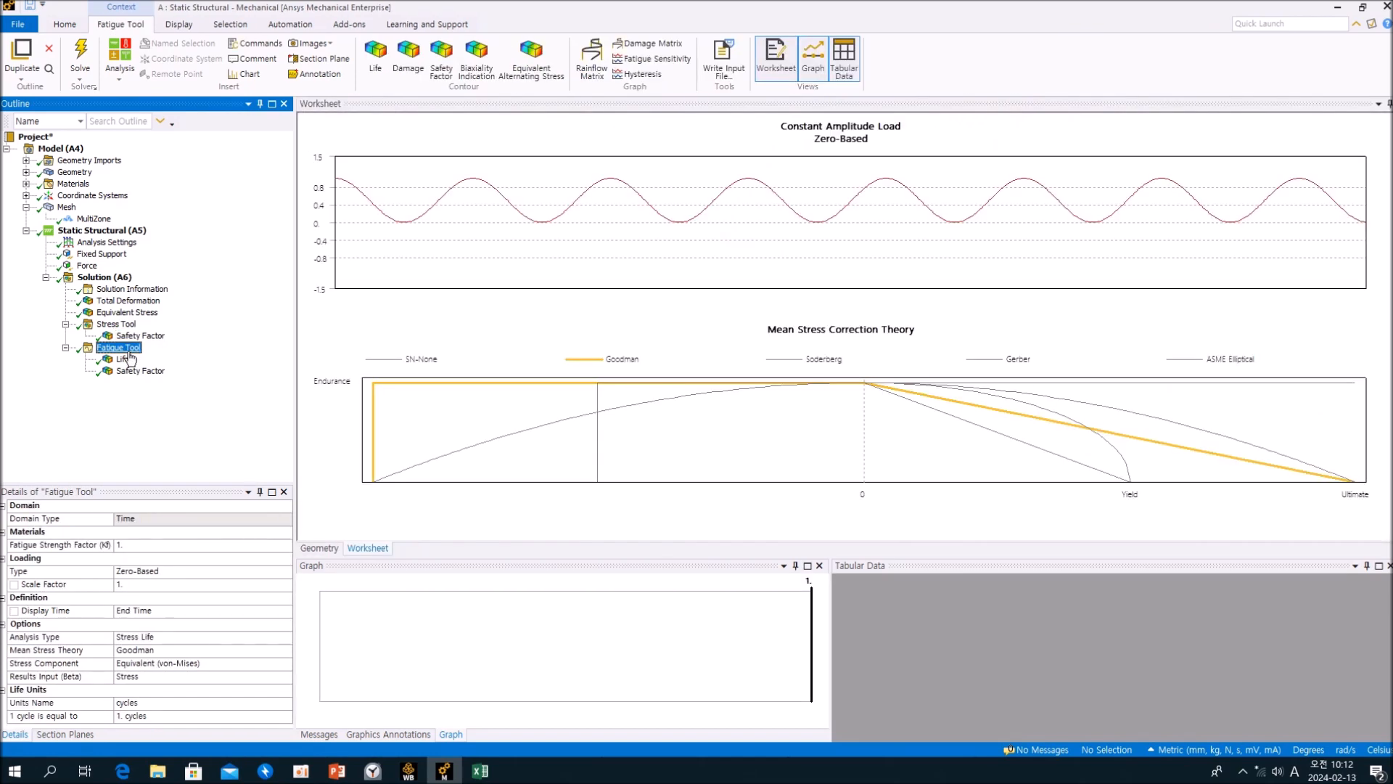
pyautogui.click(123, 360)
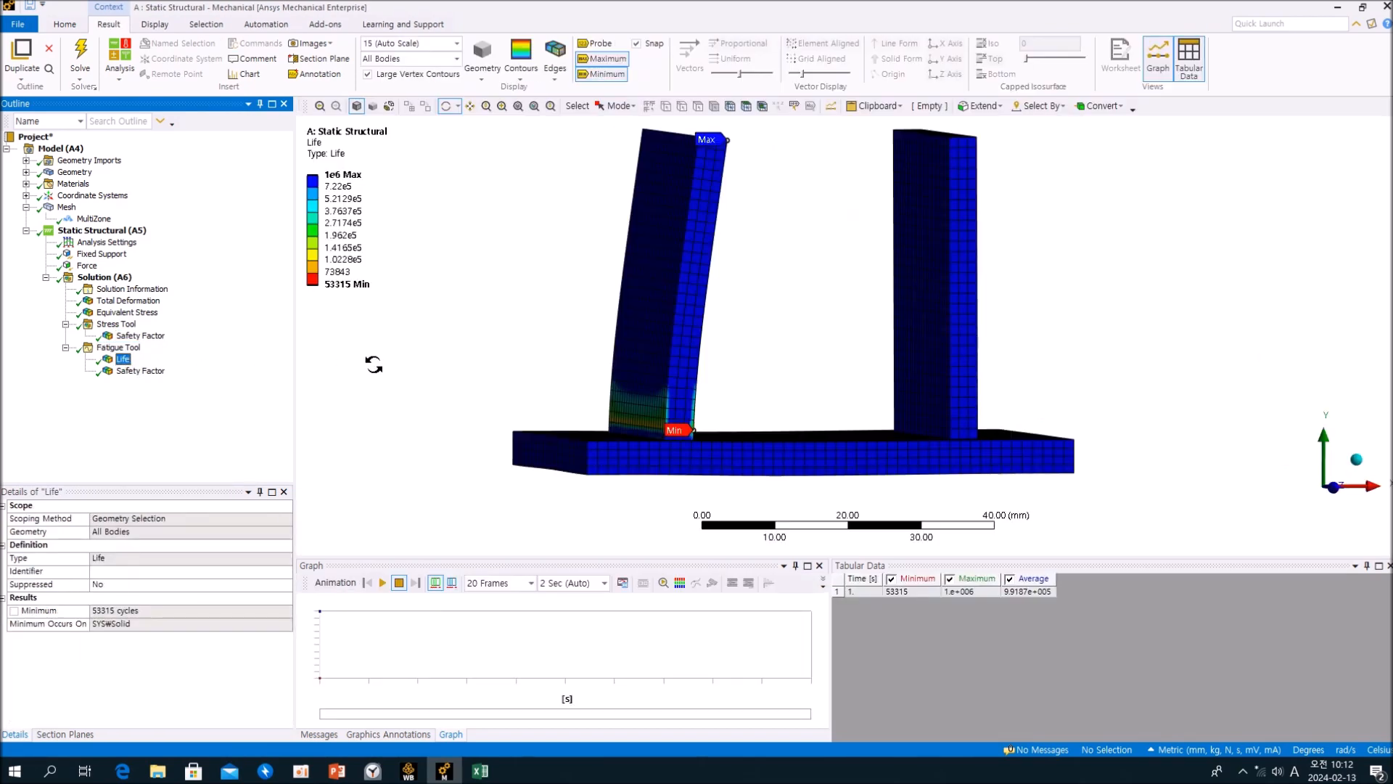
pyautogui.moveTo(616, 331); pyautogui.dragTo(553, 492)
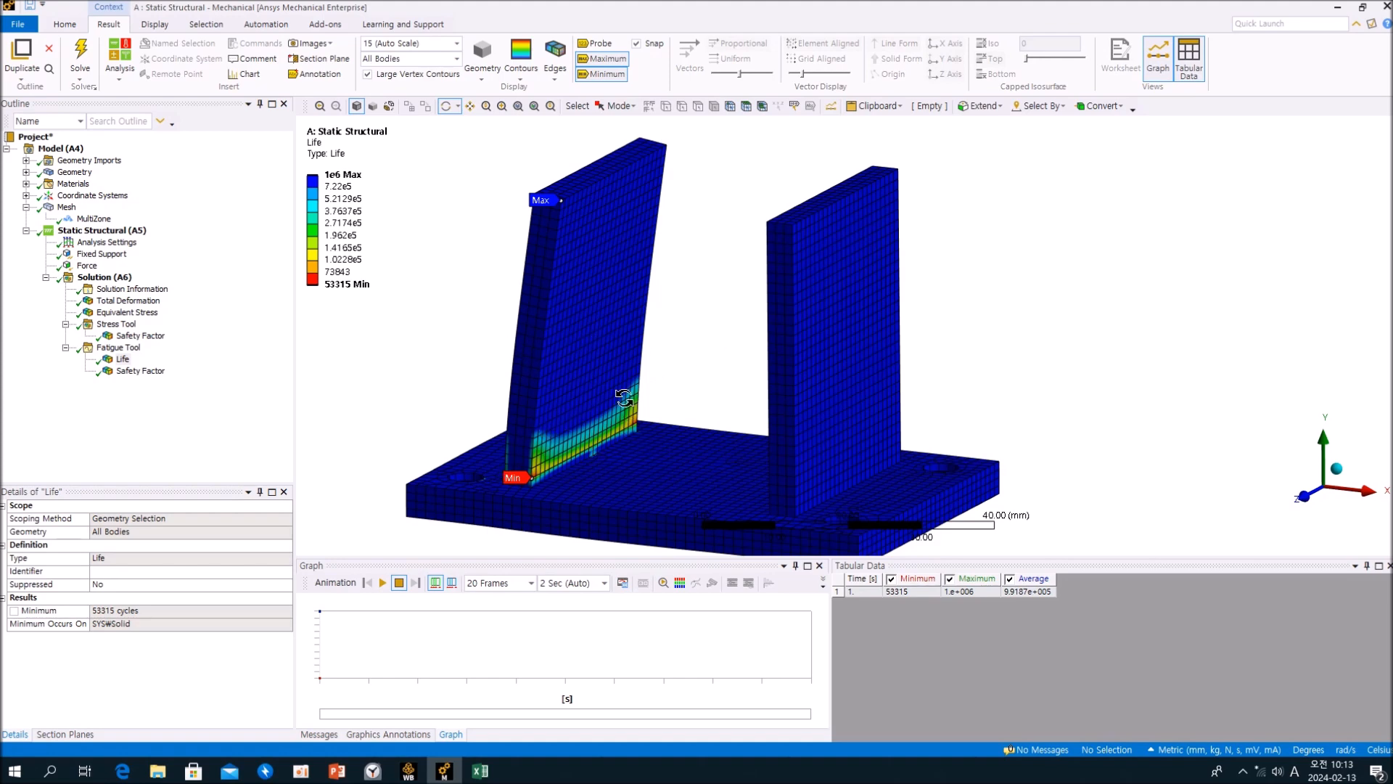
pyautogui.moveTo(516, 398); pyautogui.dragTo(598, 396)
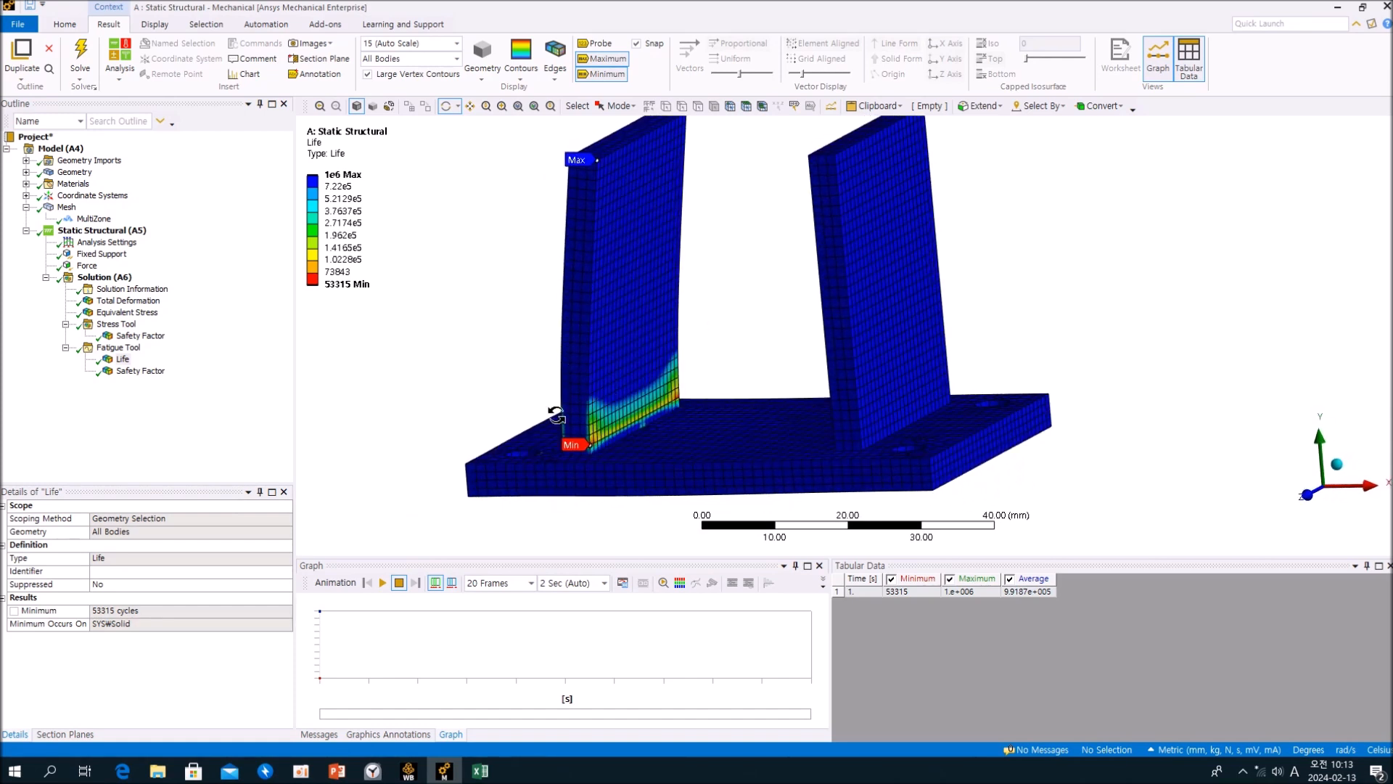
pyautogui.click(181, 441)
# Step: Compare the Fatigue Tool's Safety Factor contours with its Life contours on the bracket
pyautogui.click(159, 373)
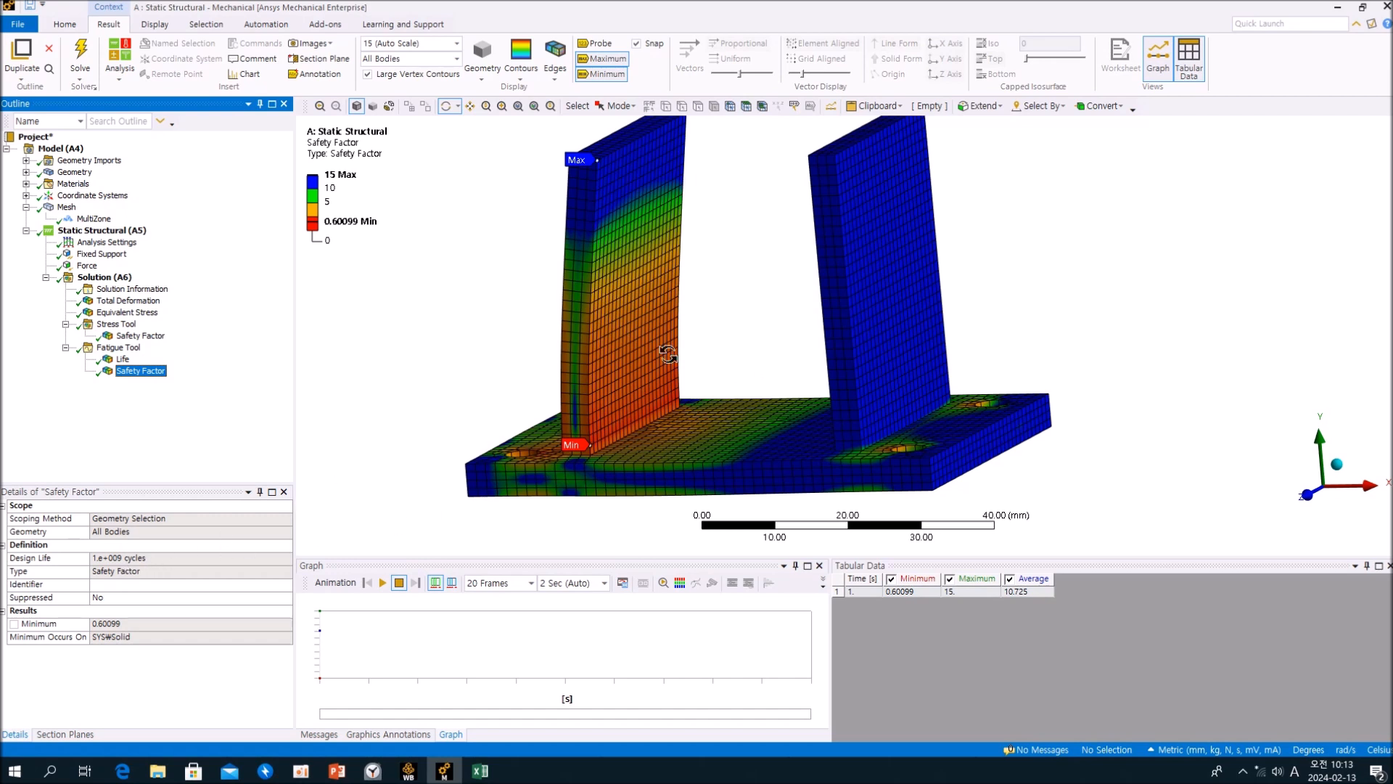
pyautogui.click(121, 360)
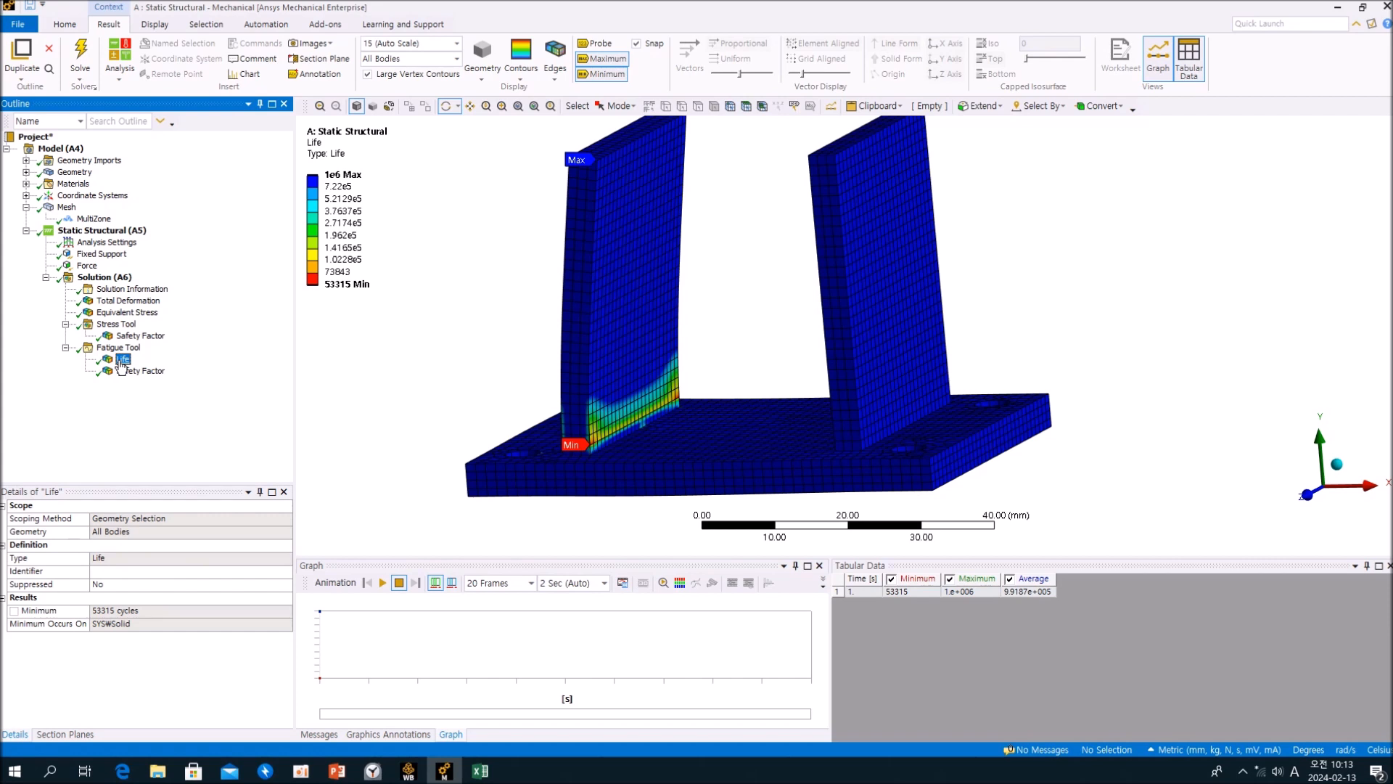
pyautogui.click(127, 372)
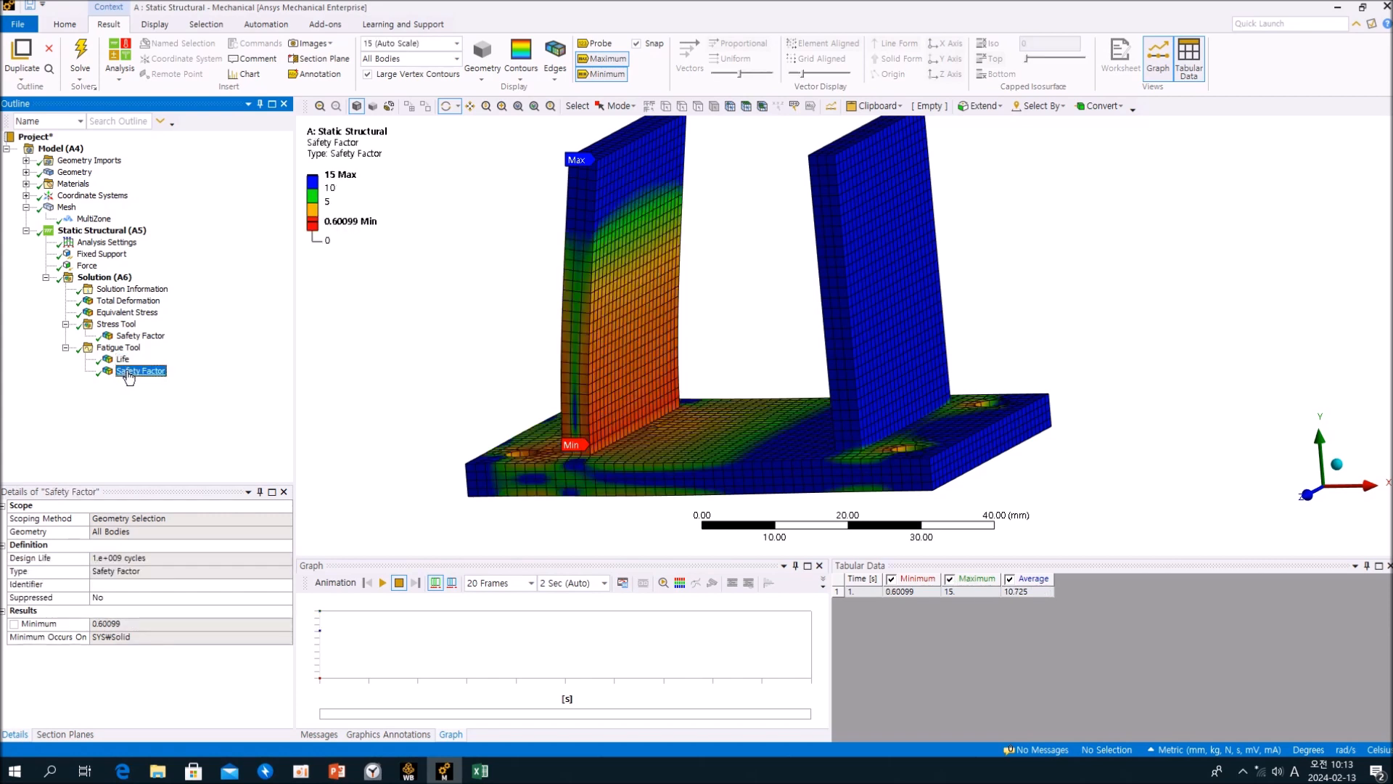
pyautogui.click(125, 360)
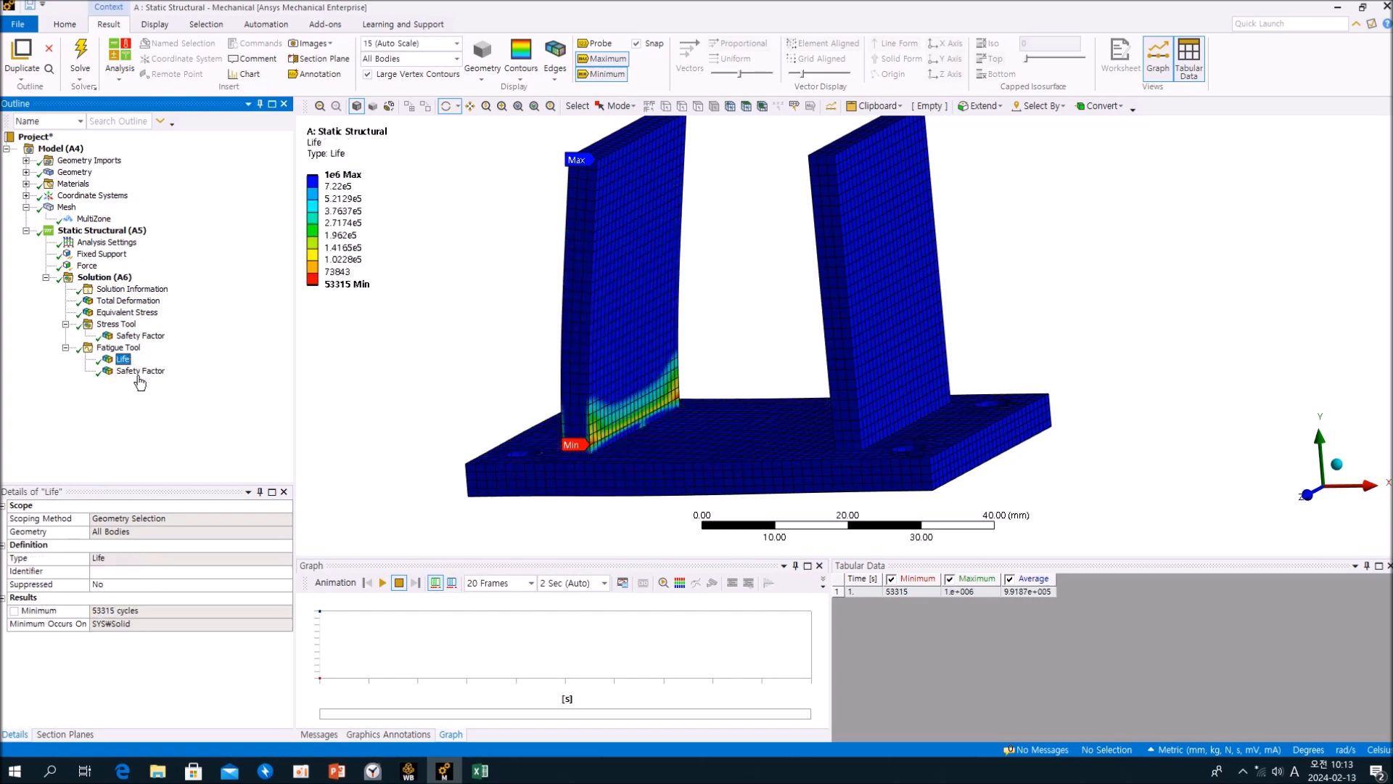
pyautogui.click(16, 777)
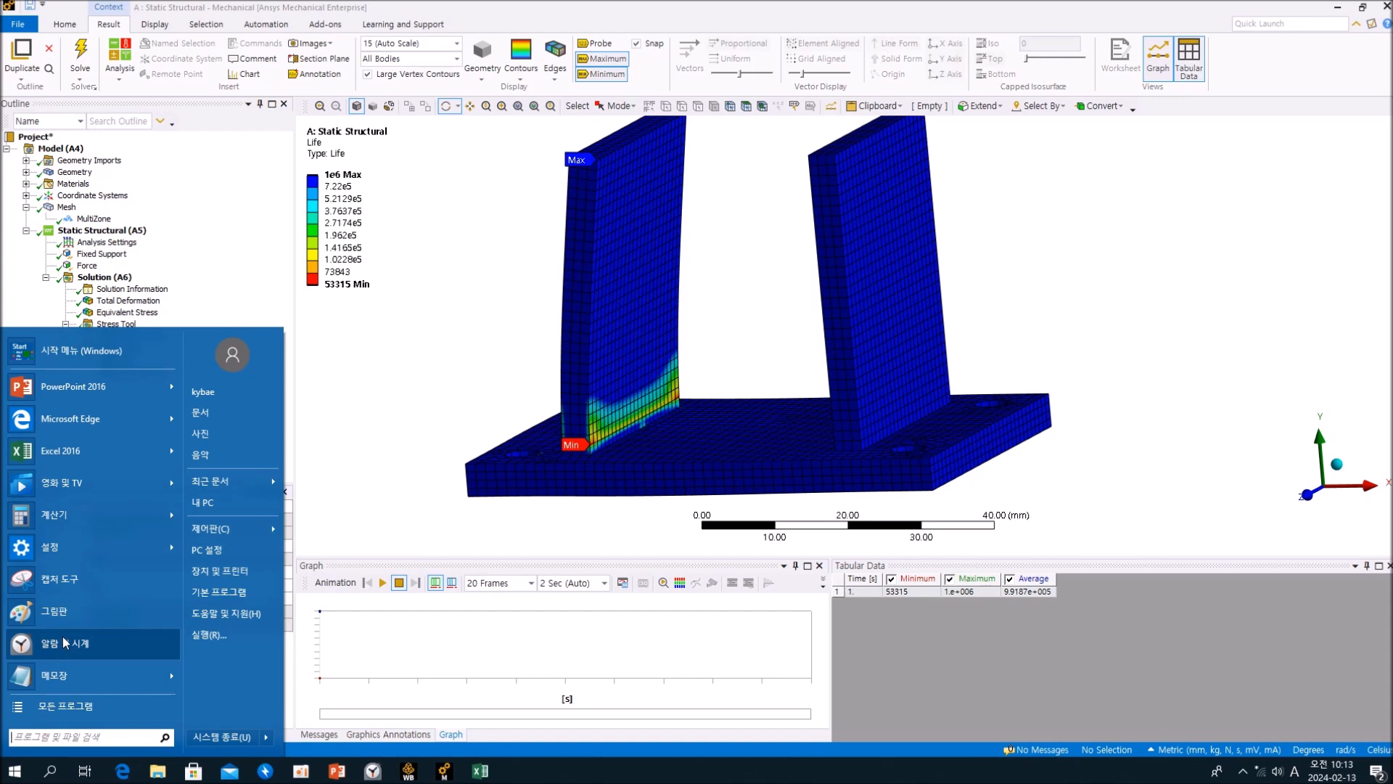
pyautogui.click(86, 513)
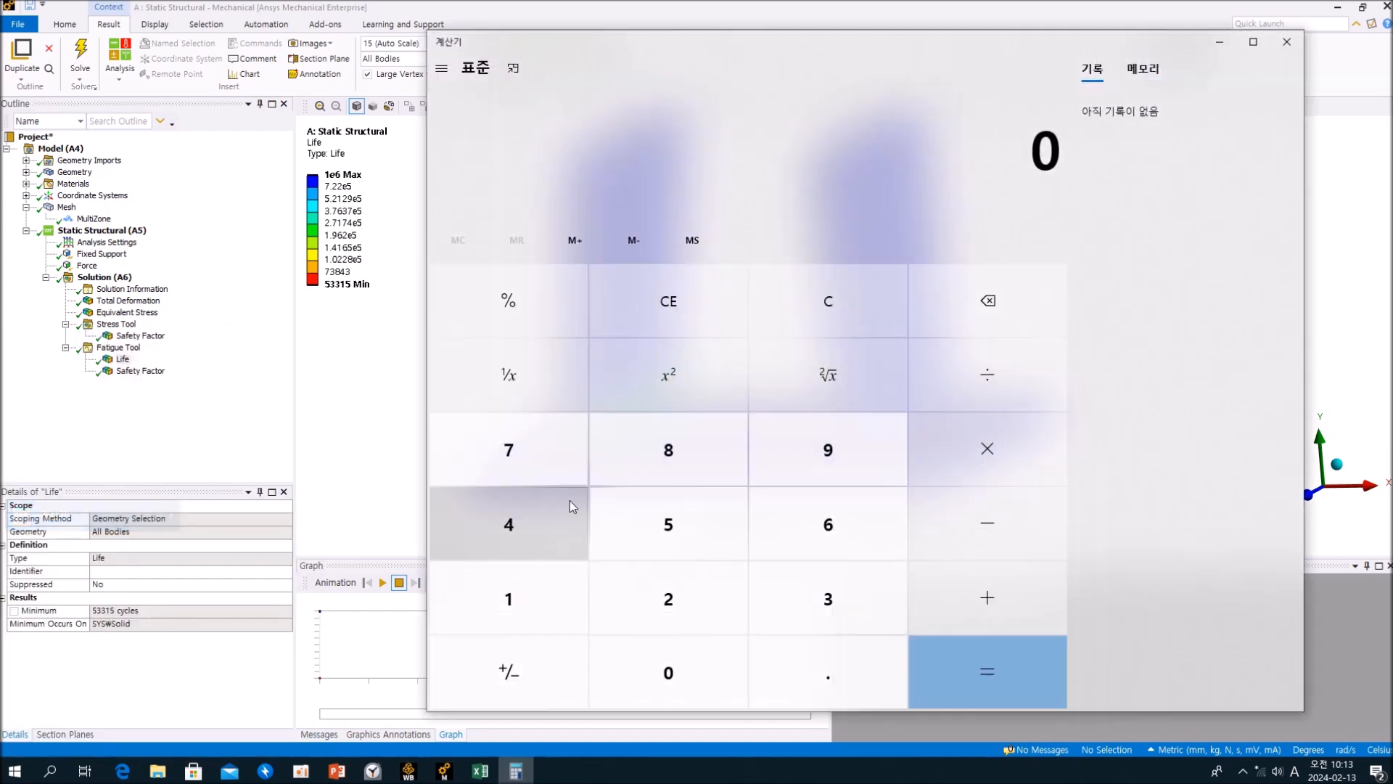
pyautogui.click(676, 534)
pyautogui.doubleClick(835, 620)
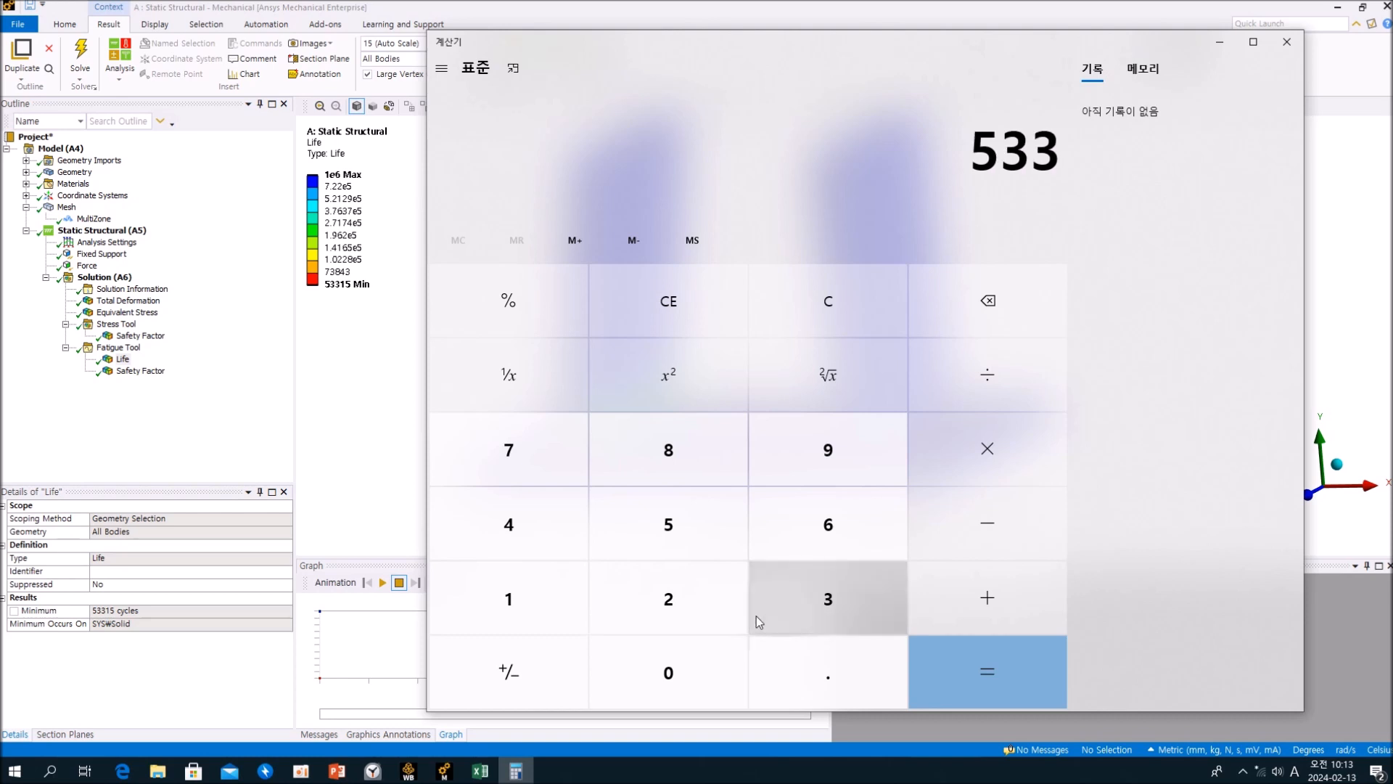
pyautogui.click(530, 609)
pyautogui.click(655, 531)
pyautogui.click(961, 399)
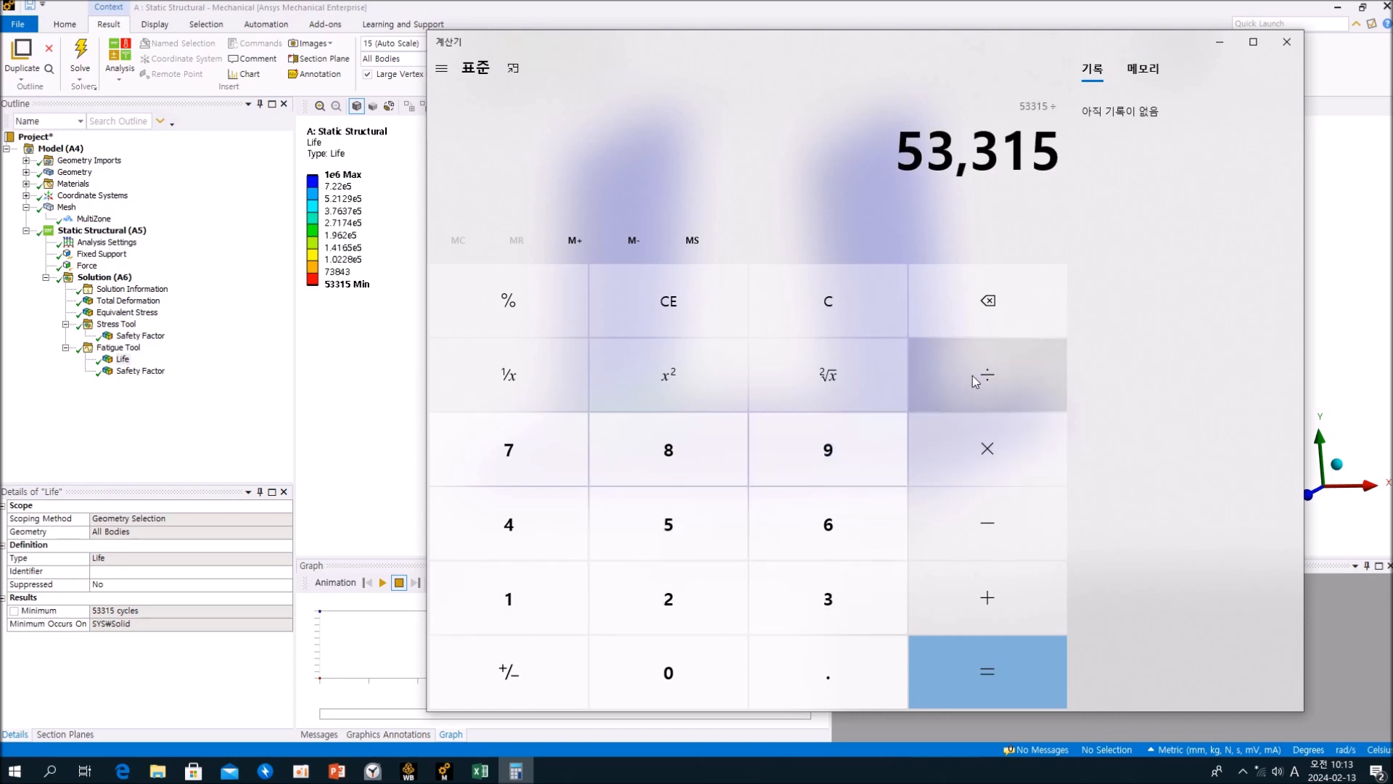
pyautogui.click(528, 611)
pyautogui.click(677, 677)
pyautogui.doubleClick(675, 676)
pyautogui.click(674, 676)
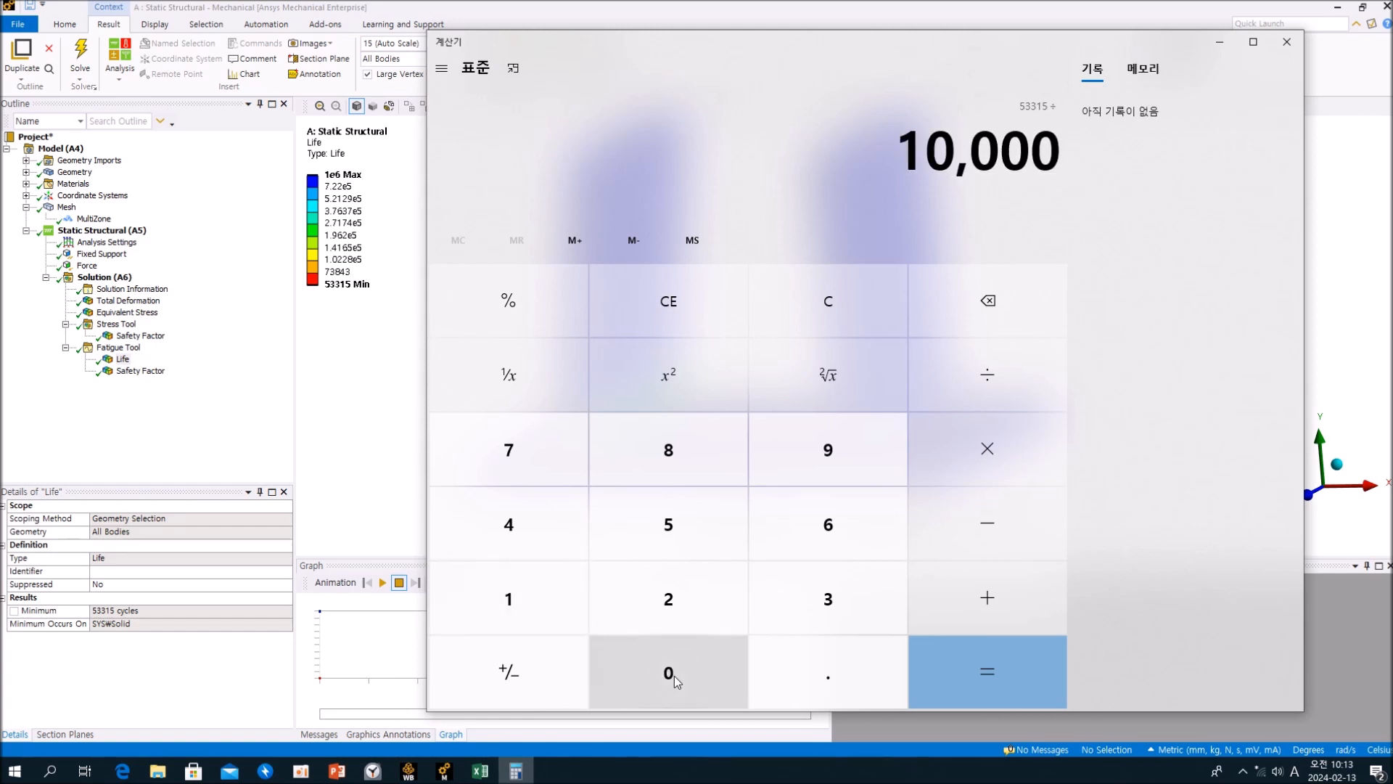
pyautogui.doubleClick(674, 676)
pyautogui.click(673, 676)
pyautogui.click(674, 677)
pyautogui.click(673, 675)
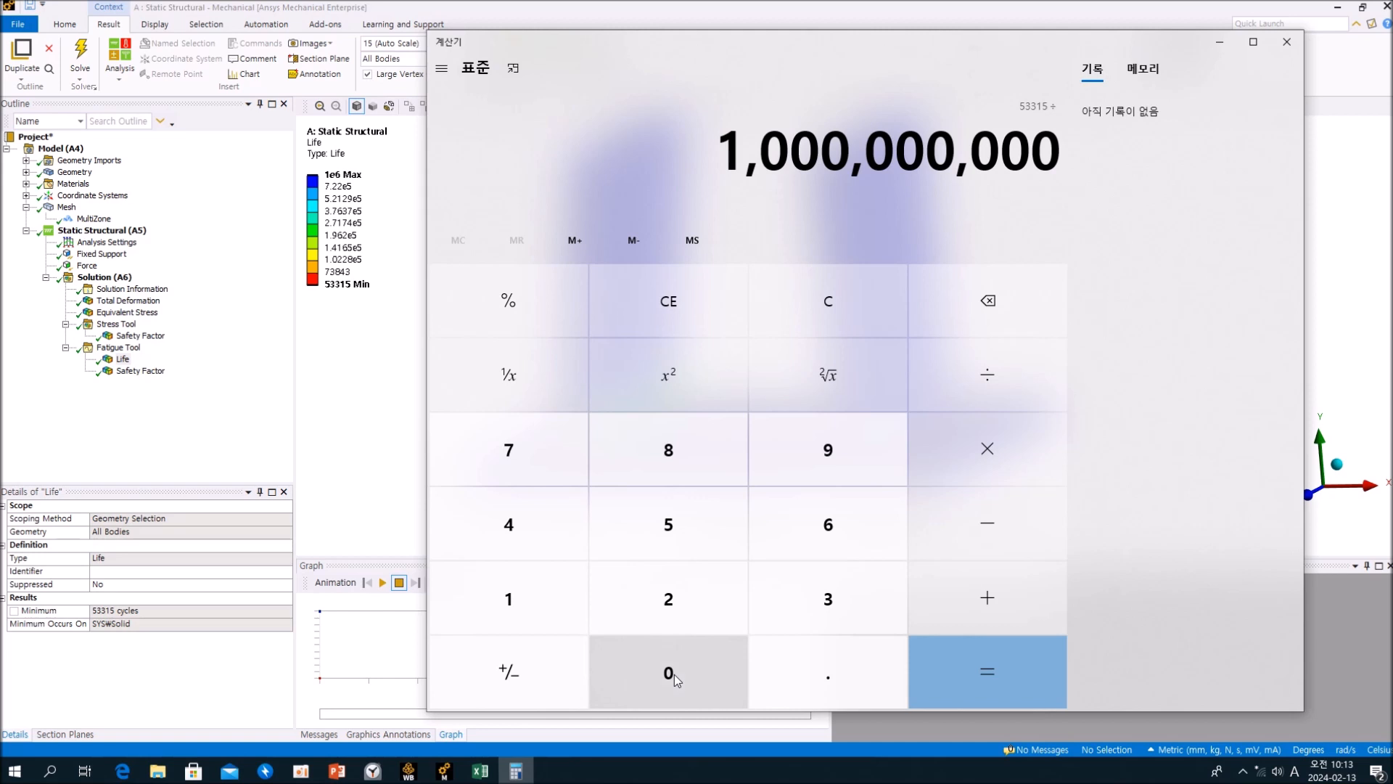
pyautogui.click(929, 669)
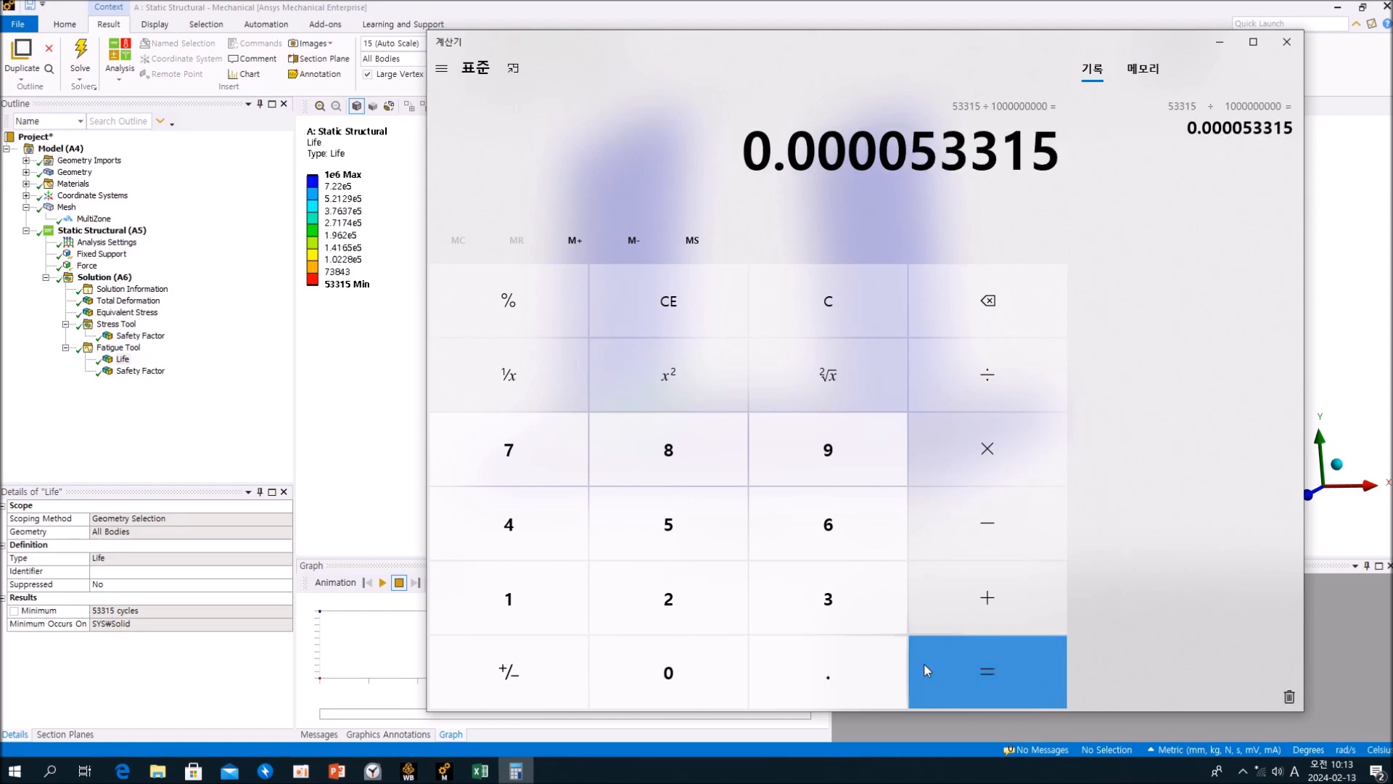
# Step: Return to Ansys Mechanical and check the fatigue Safety Factor's minimum and design life against the minimum of the Life result
pyautogui.click(226, 434)
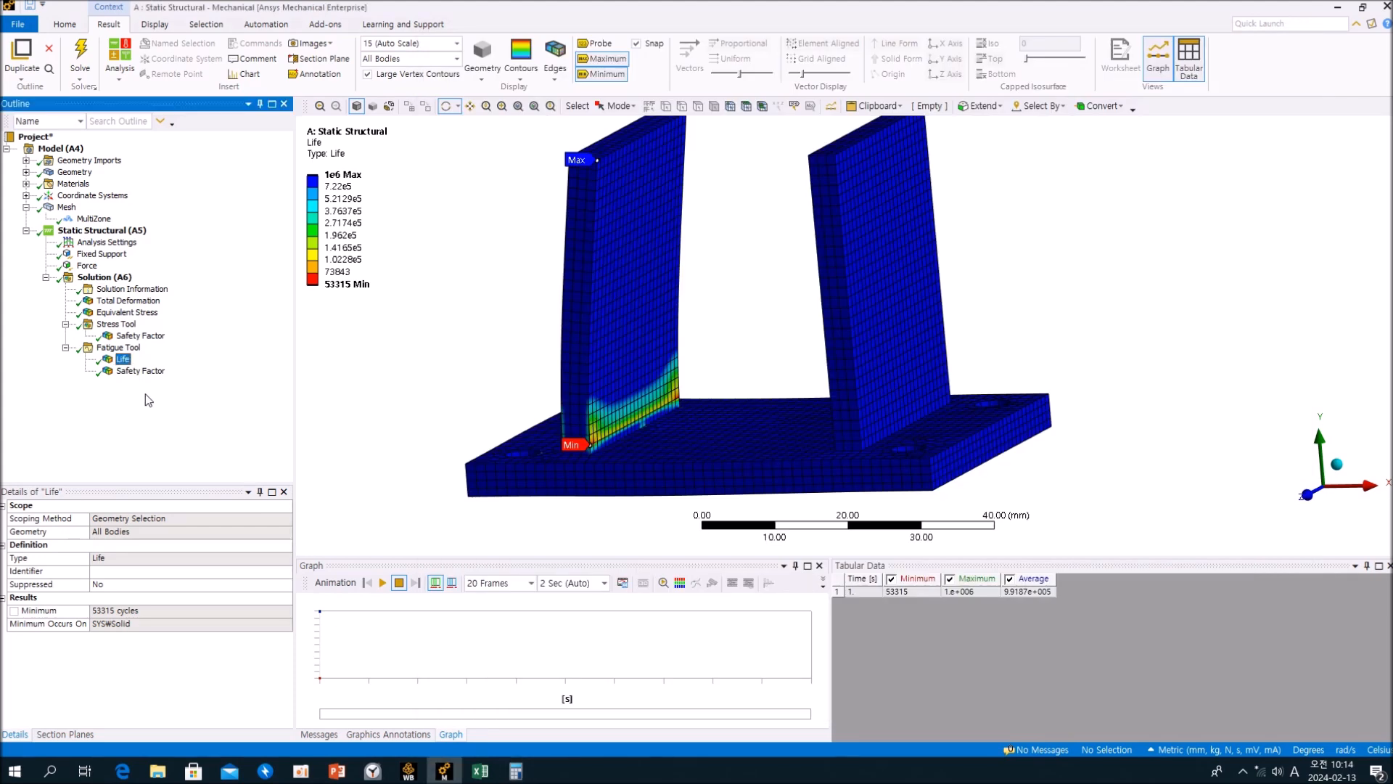
pyautogui.click(136, 373)
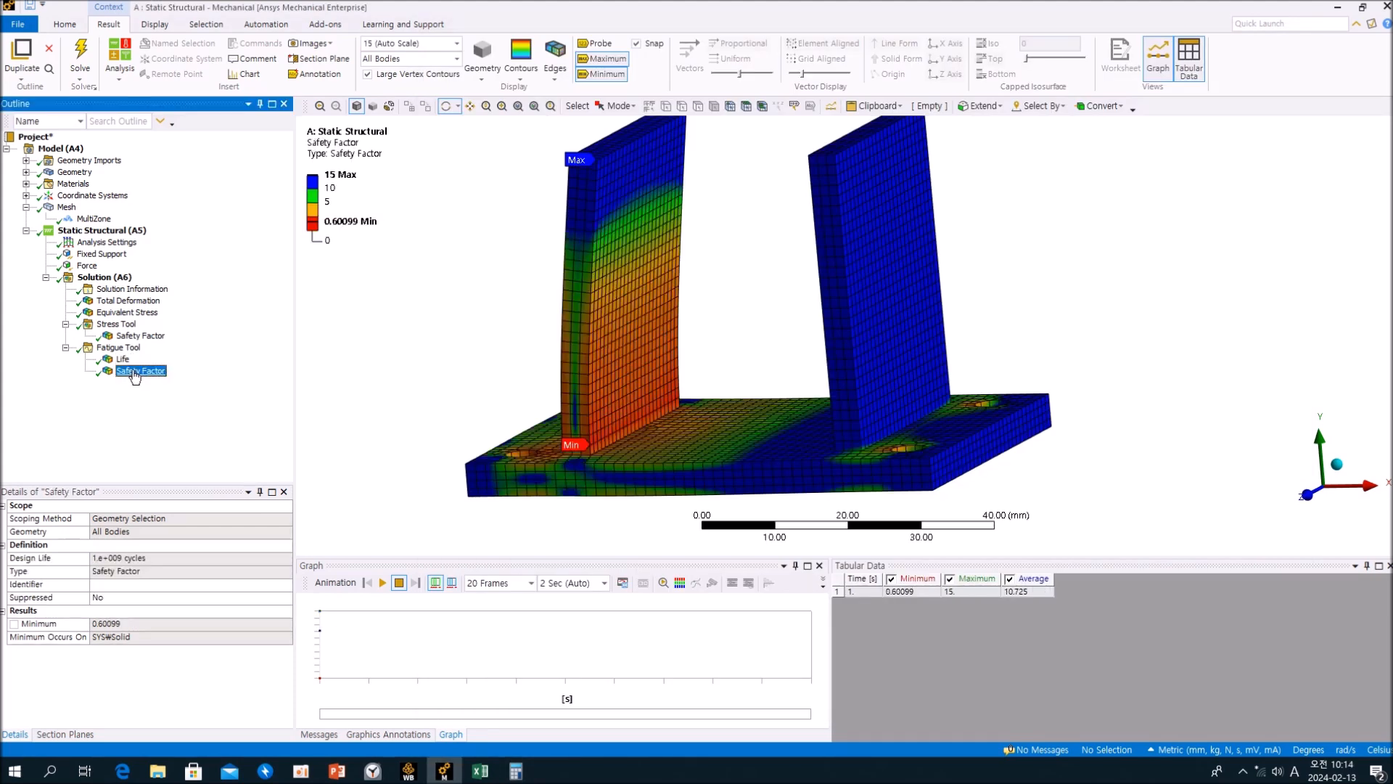
pyautogui.click(122, 362)
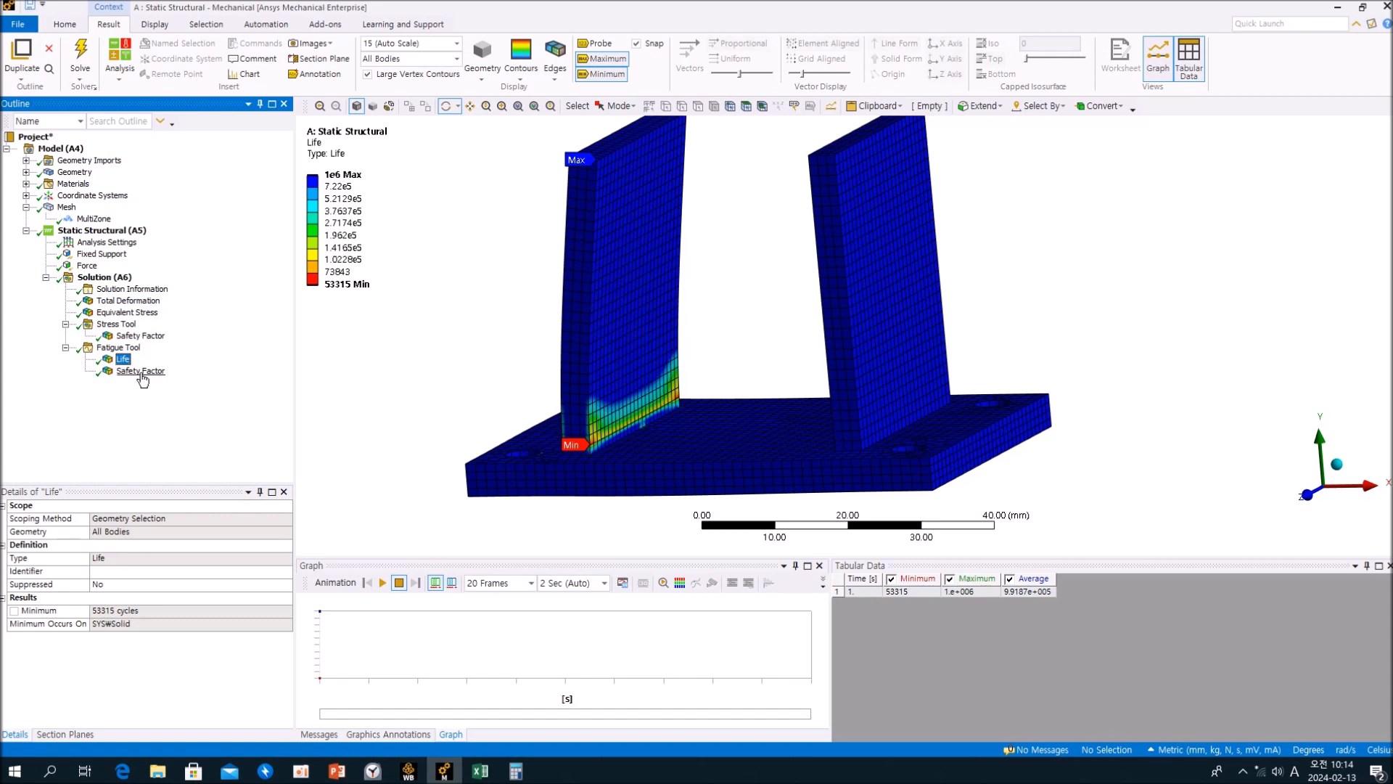
pyautogui.click(141, 372)
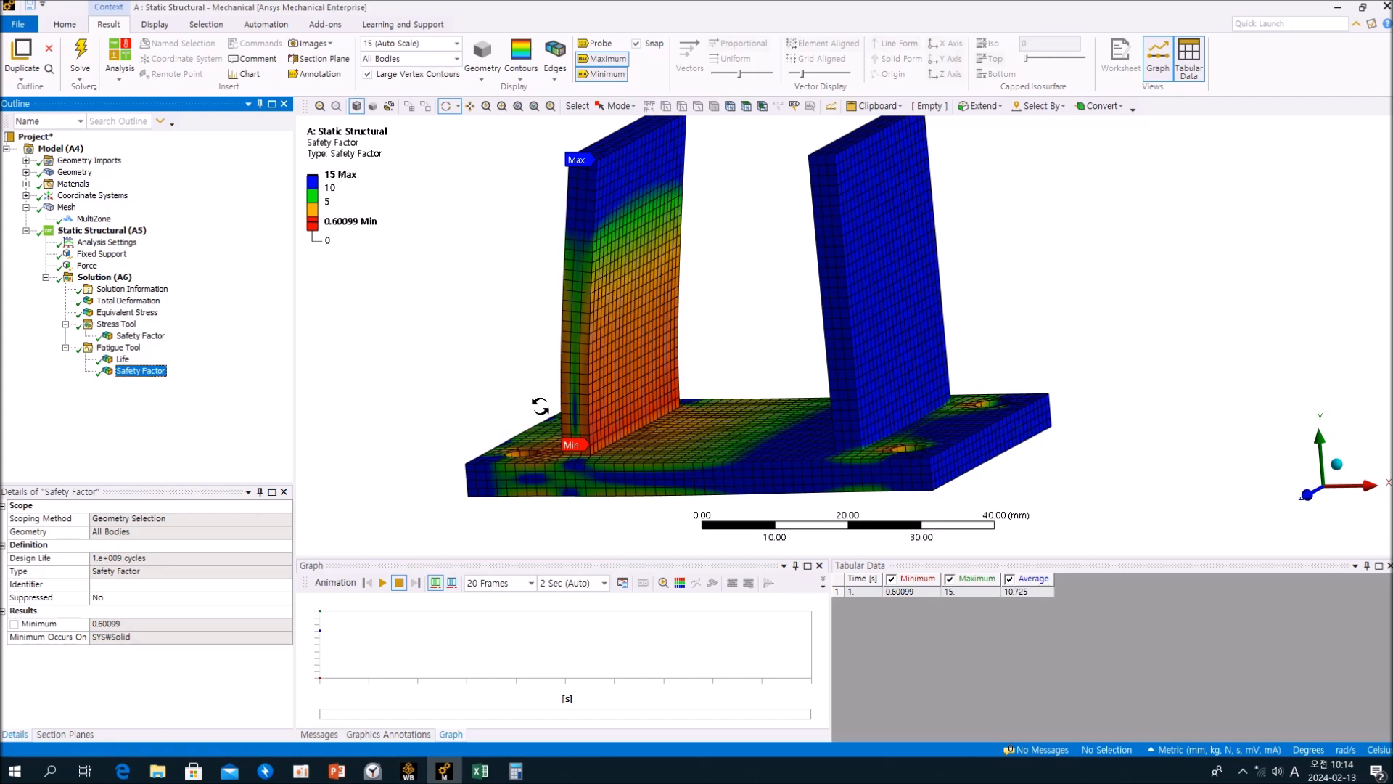
pyautogui.moveTo(623, 396); pyautogui.dragTo(595, 394)
pyautogui.click(141, 371)
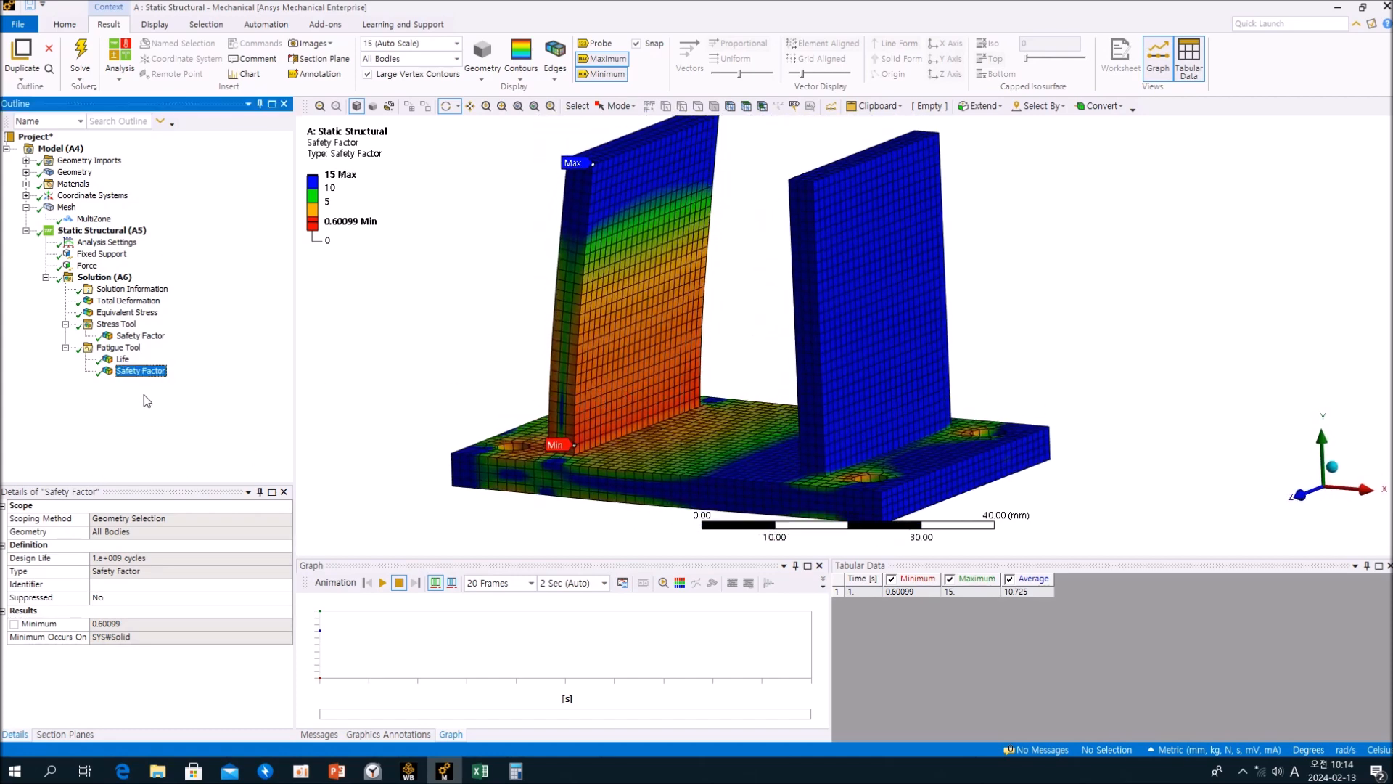
pyautogui.click(123, 361)
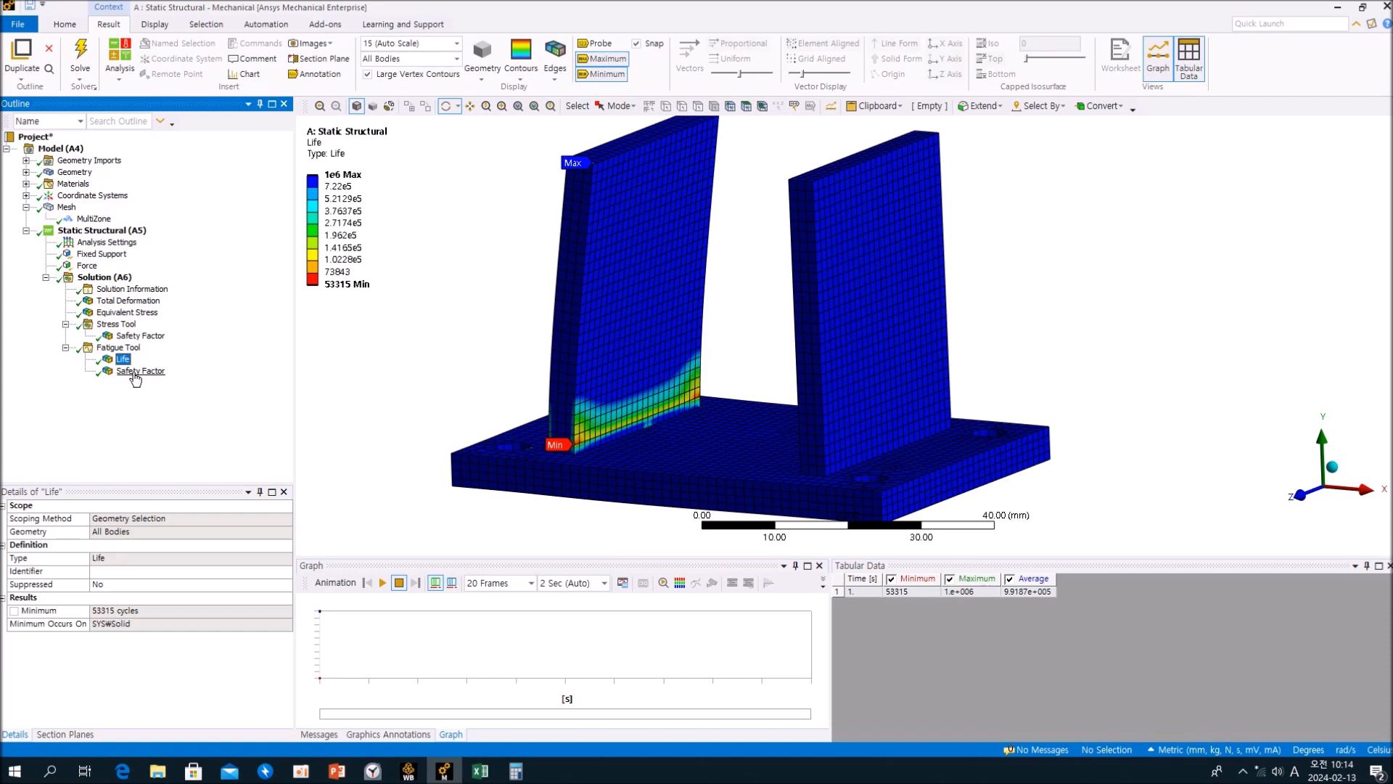
pyautogui.click(138, 372)
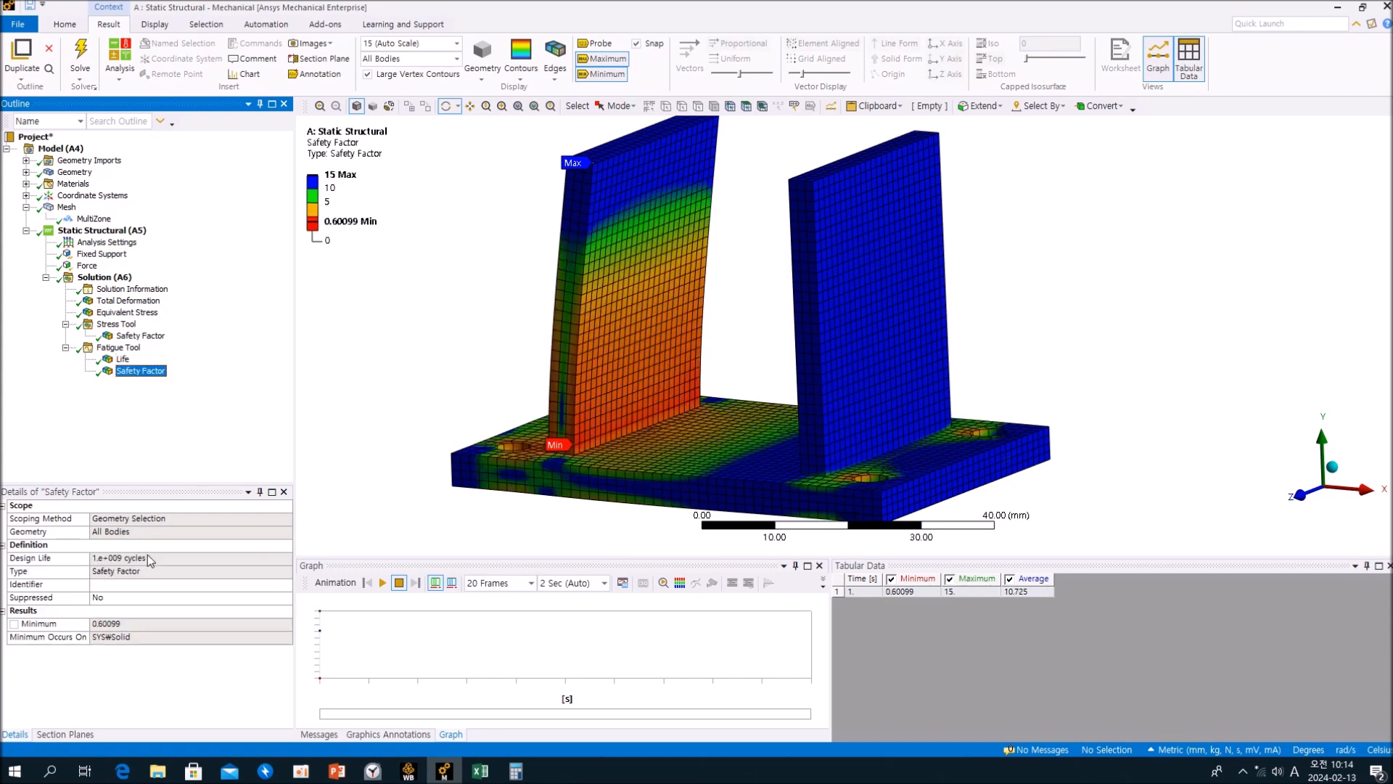
pyautogui.click(123, 360)
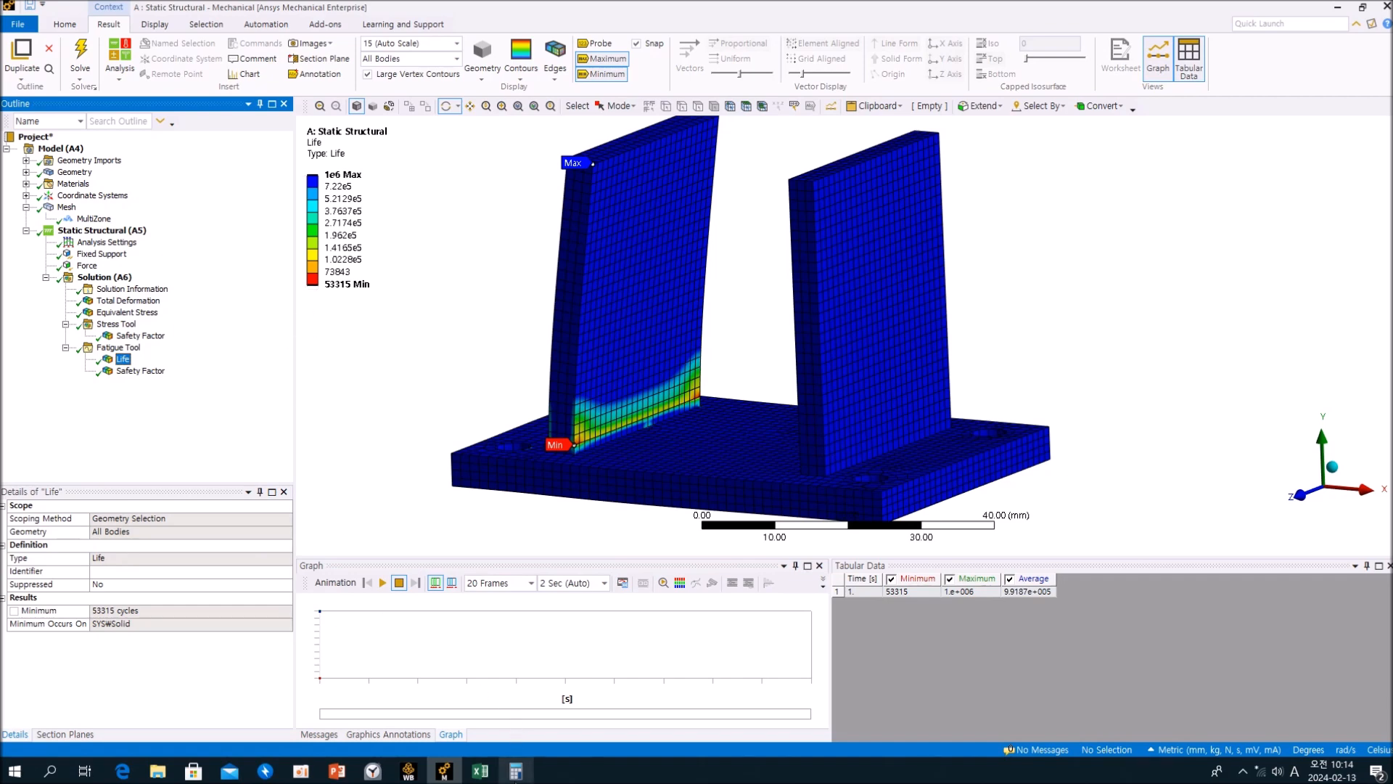
# Step: Review the life-to-design-life ratio in the Calculator once more, and close the Calculator
pyautogui.click(517, 773)
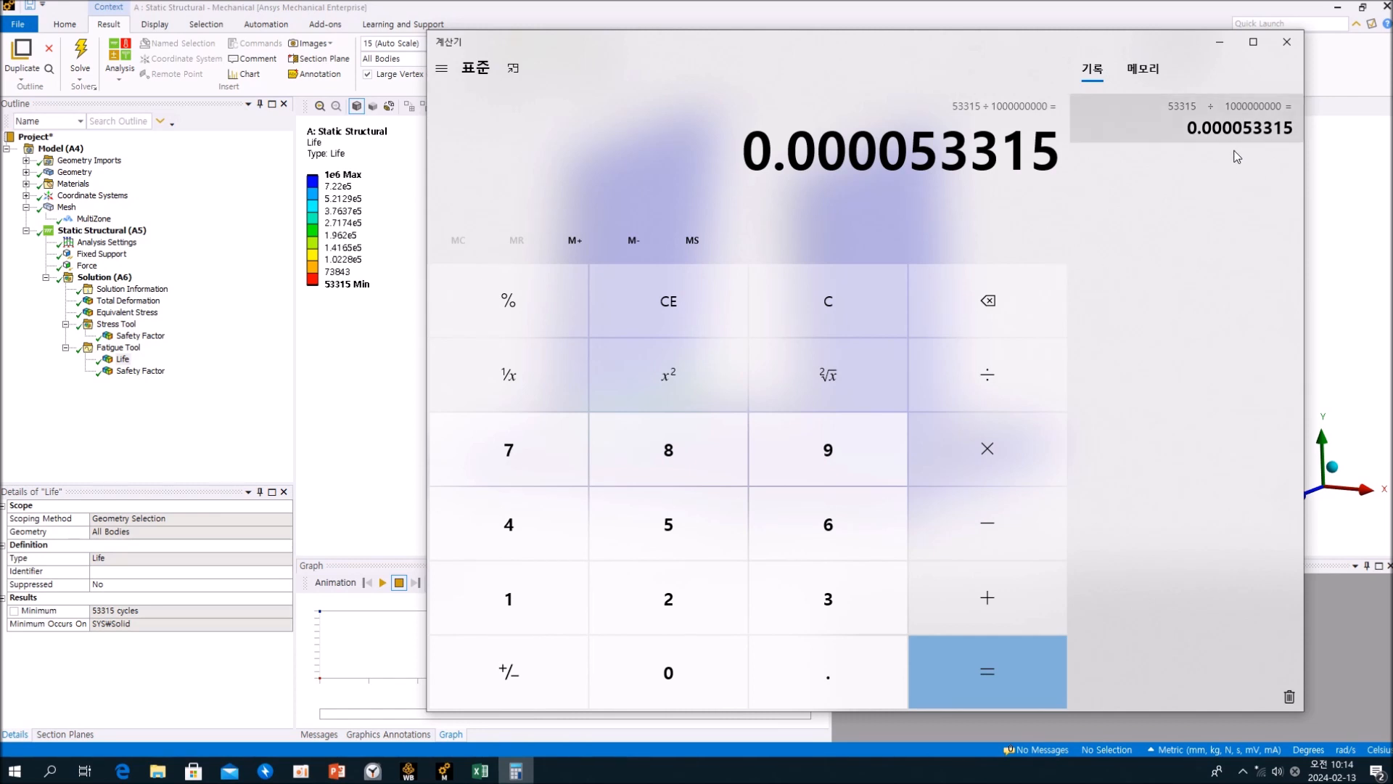
pyautogui.click(1286, 43)
pyautogui.click(179, 411)
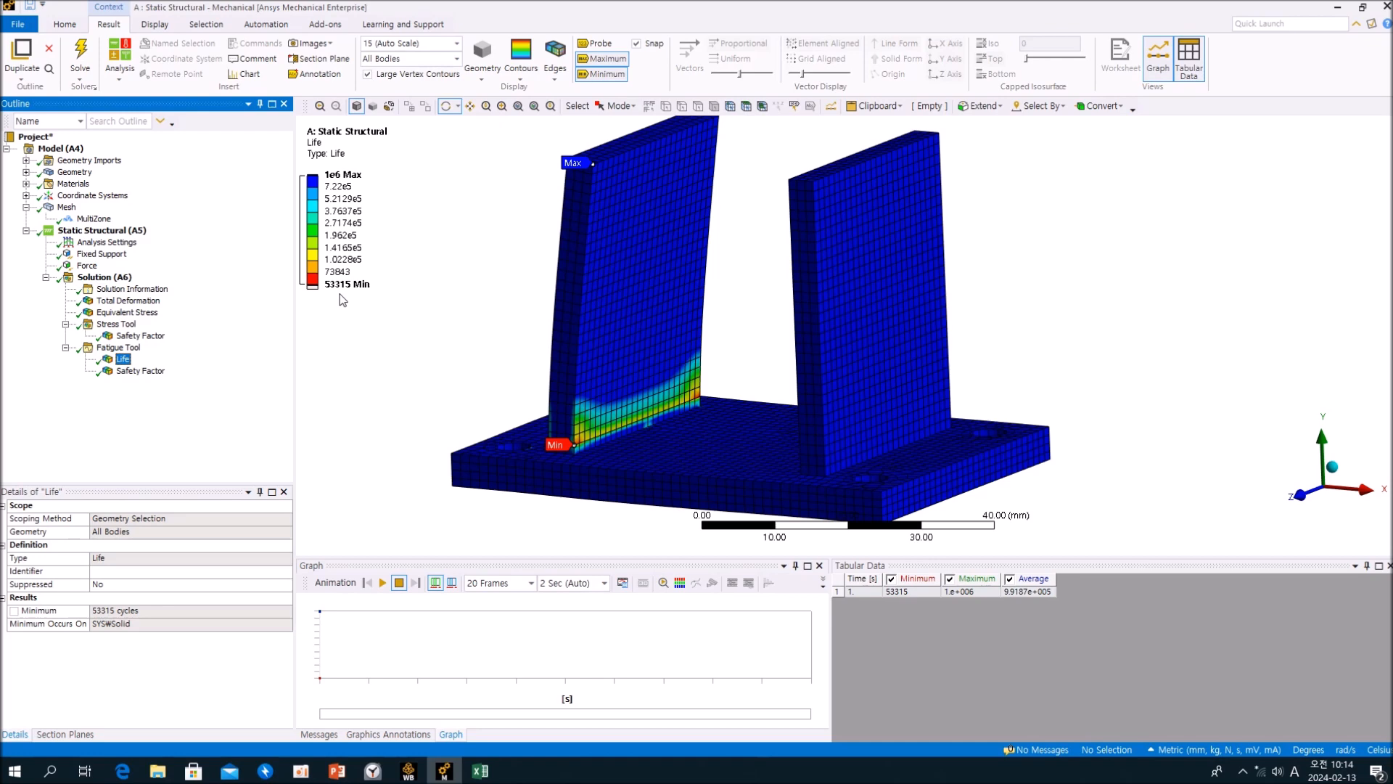
# Step: Switch to Workbench and examine Structural Steel's S-N curve and its mean stress in Engineering Data, and close Engineering Data
pyautogui.click(406, 773)
pyautogui.doubleClick(291, 169)
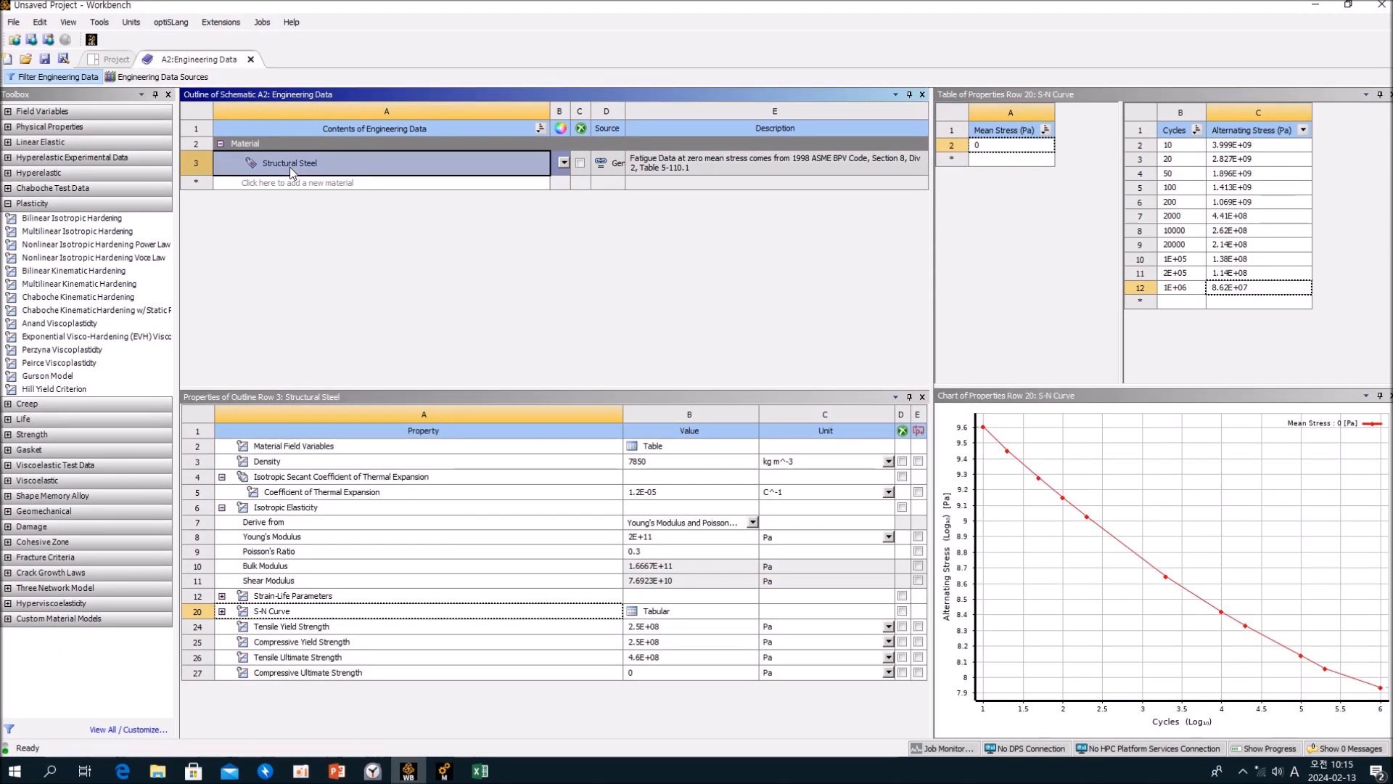
pyautogui.click(1042, 278)
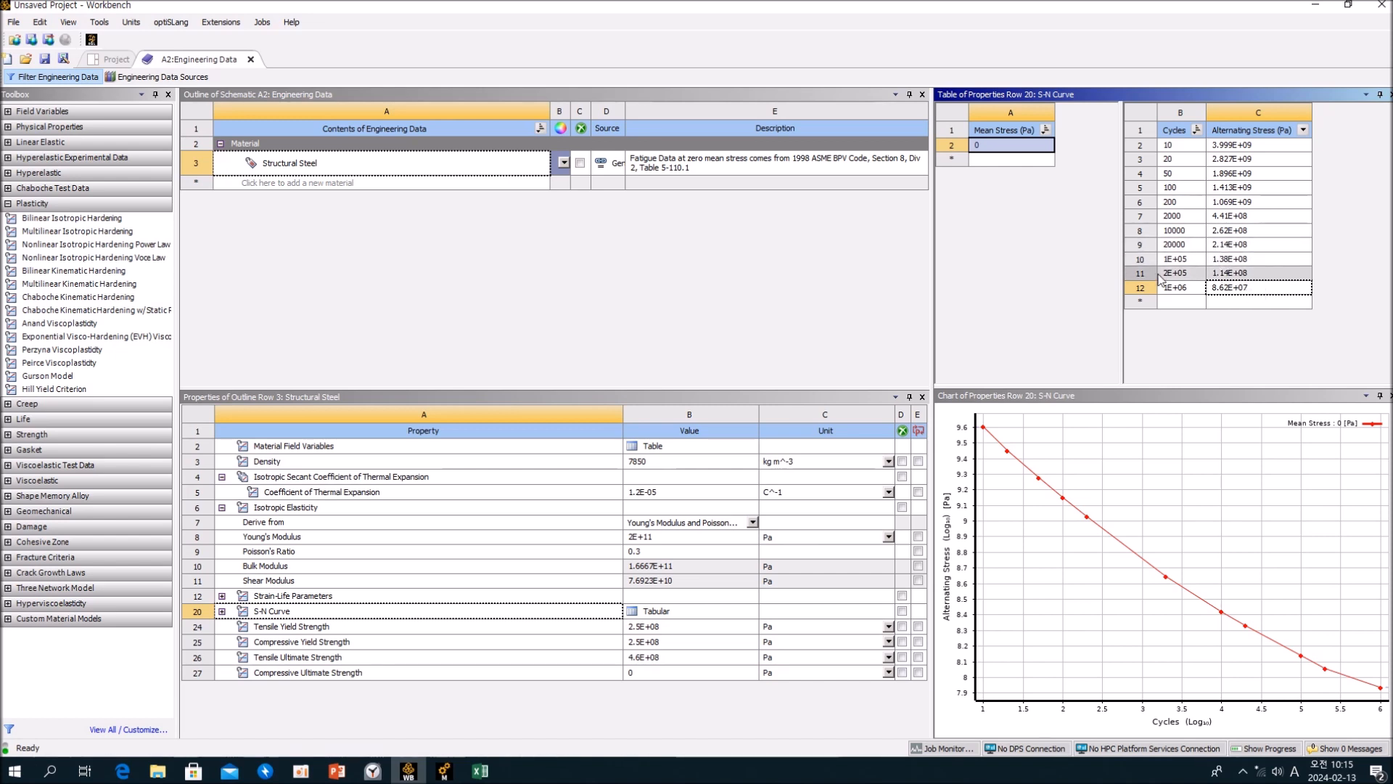
pyautogui.click(783, 272)
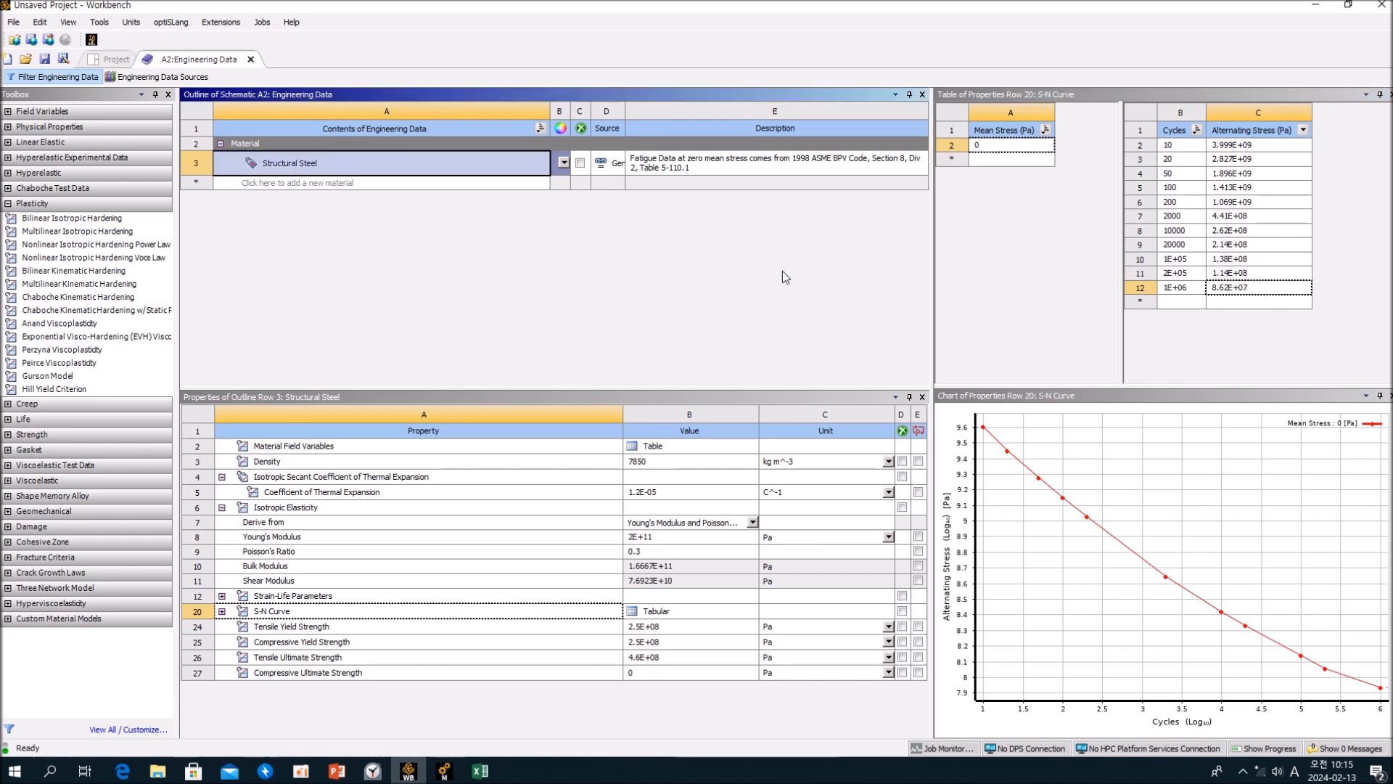
pyautogui.click(251, 60)
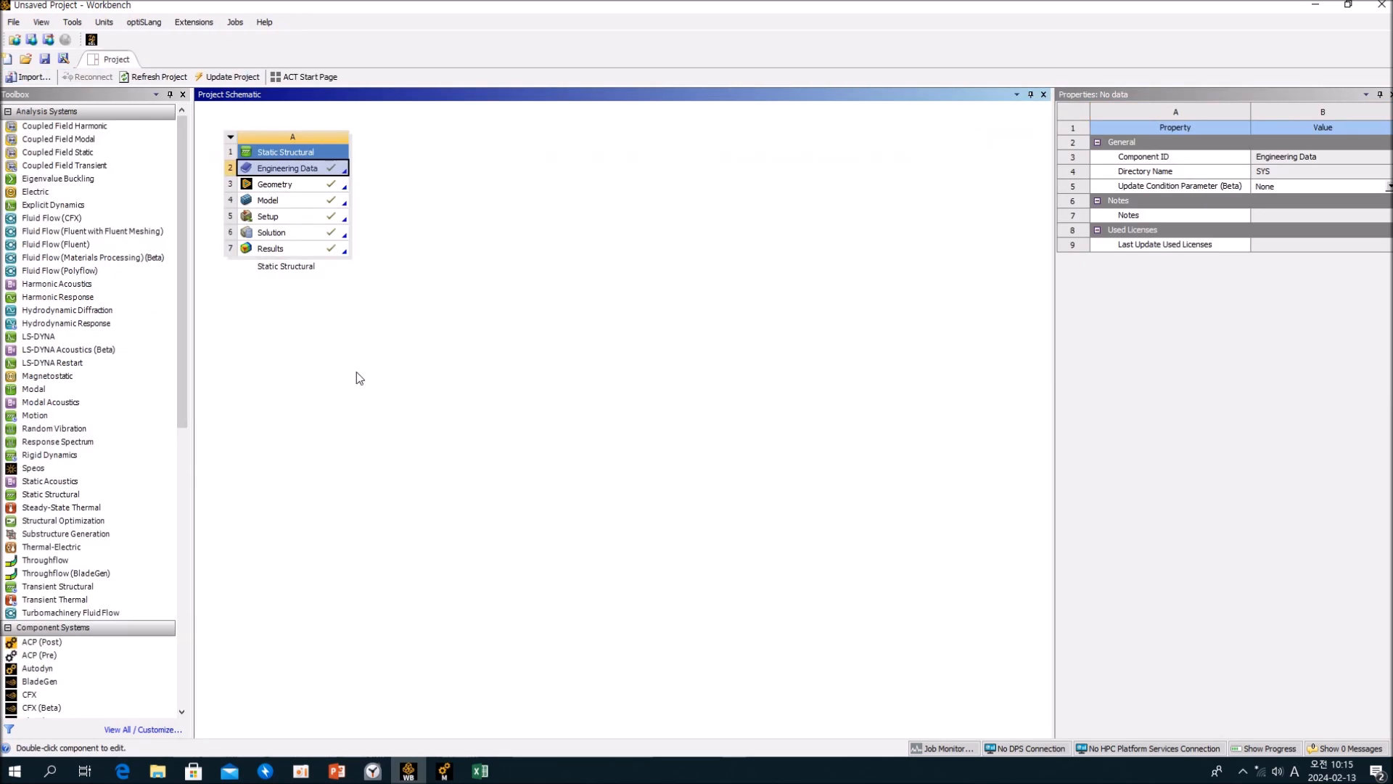
# Step: Return to Ansys Mechanical and set the Fatigue Tool's Mean Stress Theory to None
pyautogui.click(444, 771)
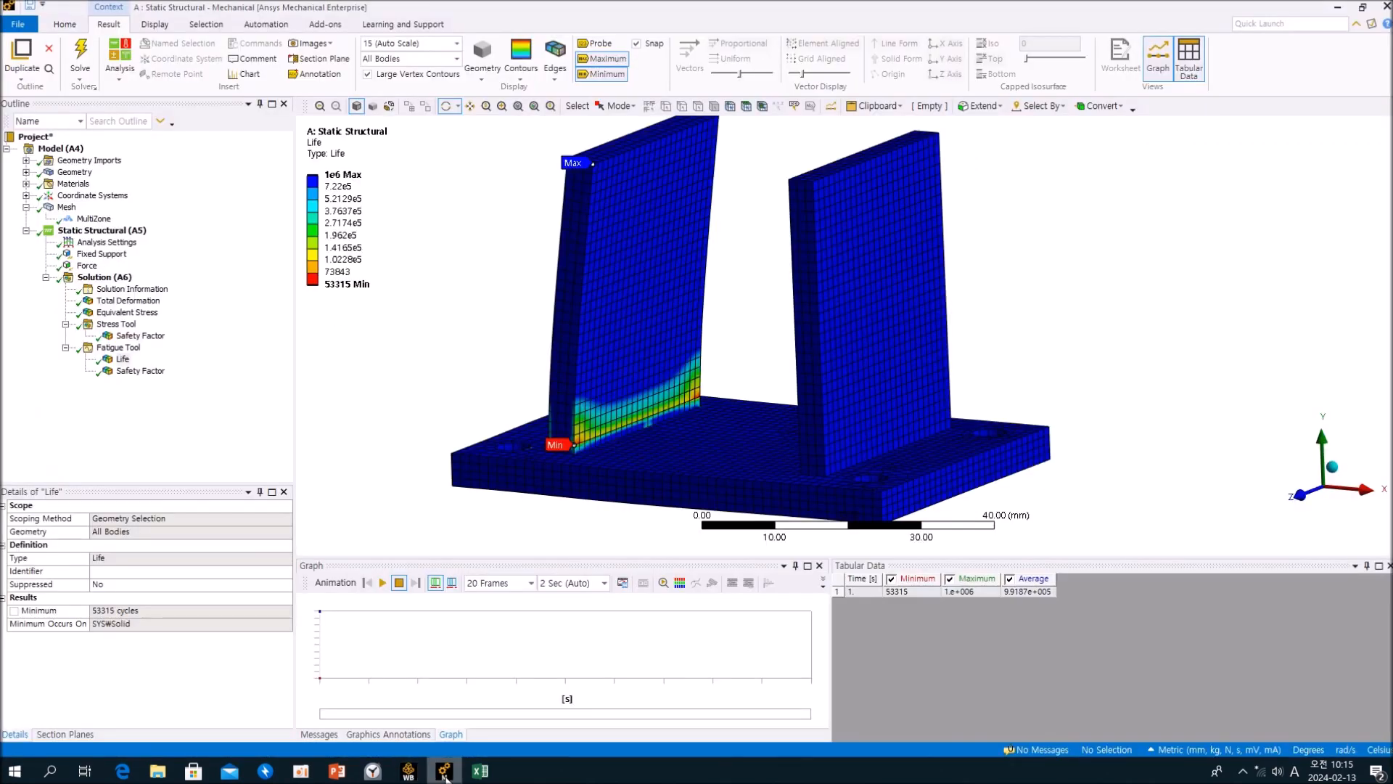
pyautogui.click(120, 348)
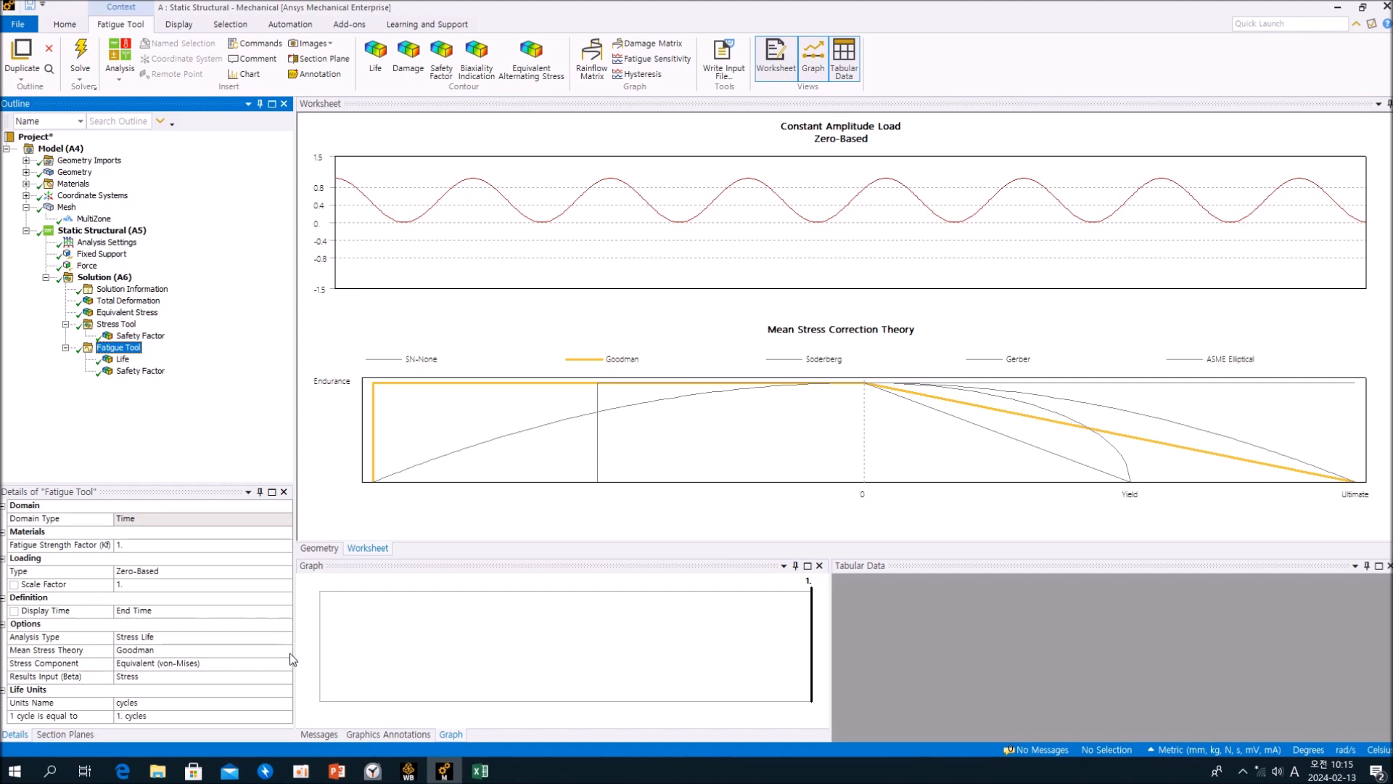
pyautogui.click(290, 652)
pyautogui.click(258, 663)
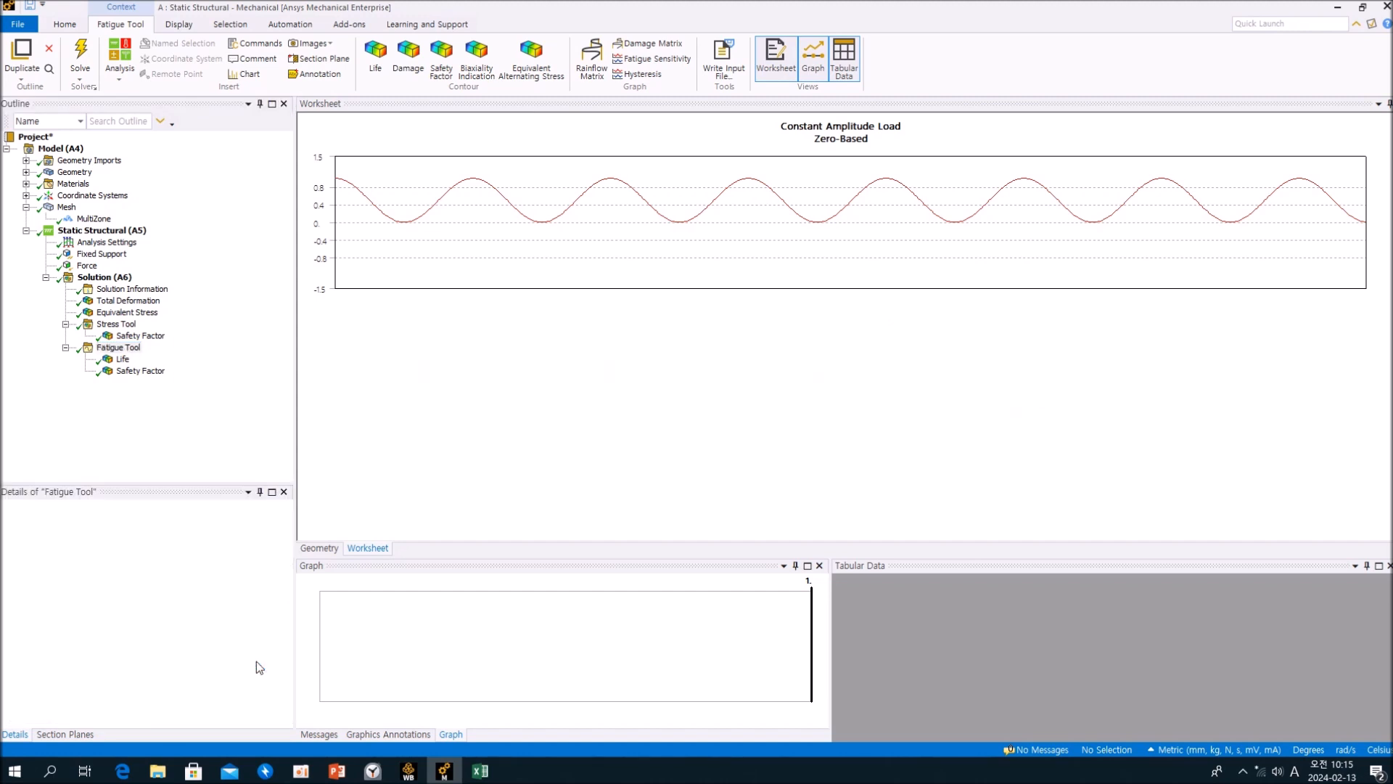
pyautogui.click(205, 417)
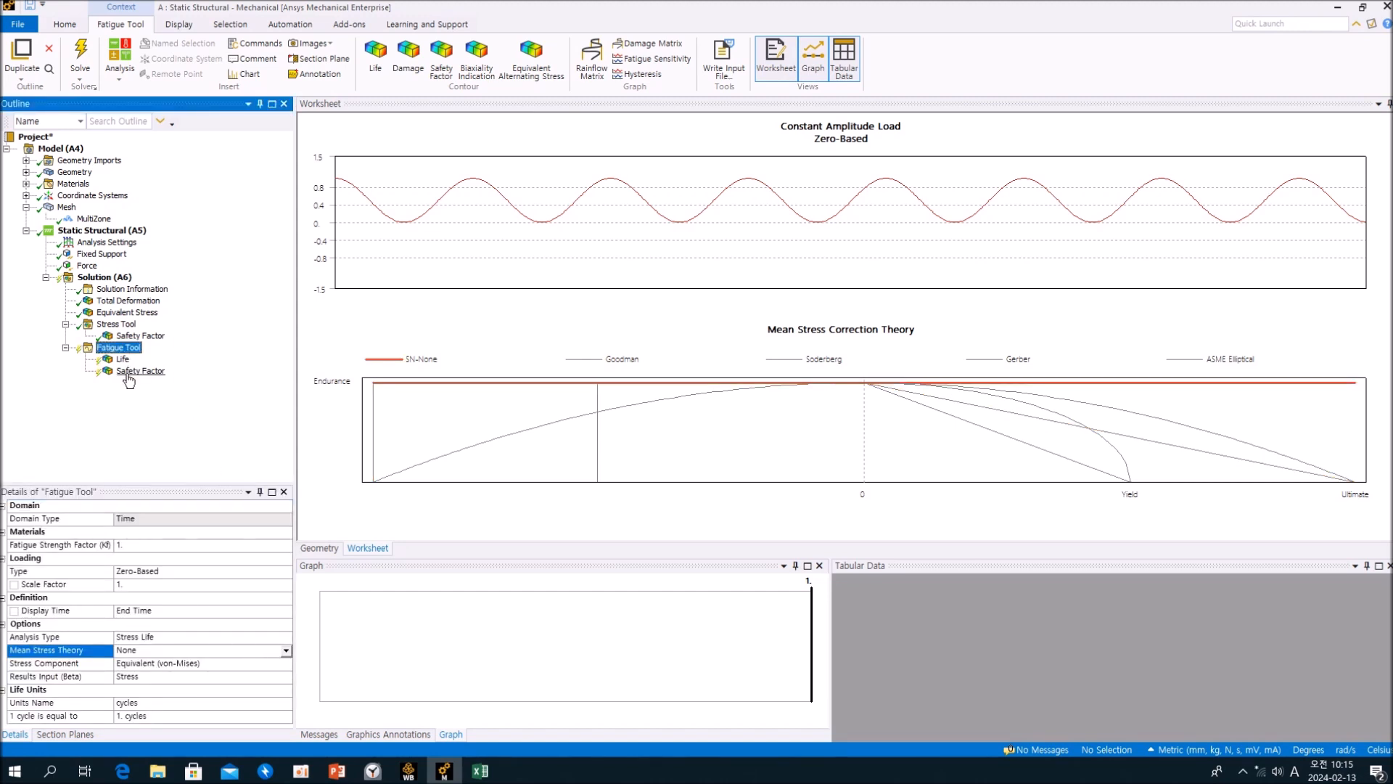
# Step: Evaluate the Fatigue Tool's results for the current mean stress setting from its Safety Factor
pyautogui.click(130, 371)
pyautogui.rightClick(131, 372)
pyautogui.click(178, 399)
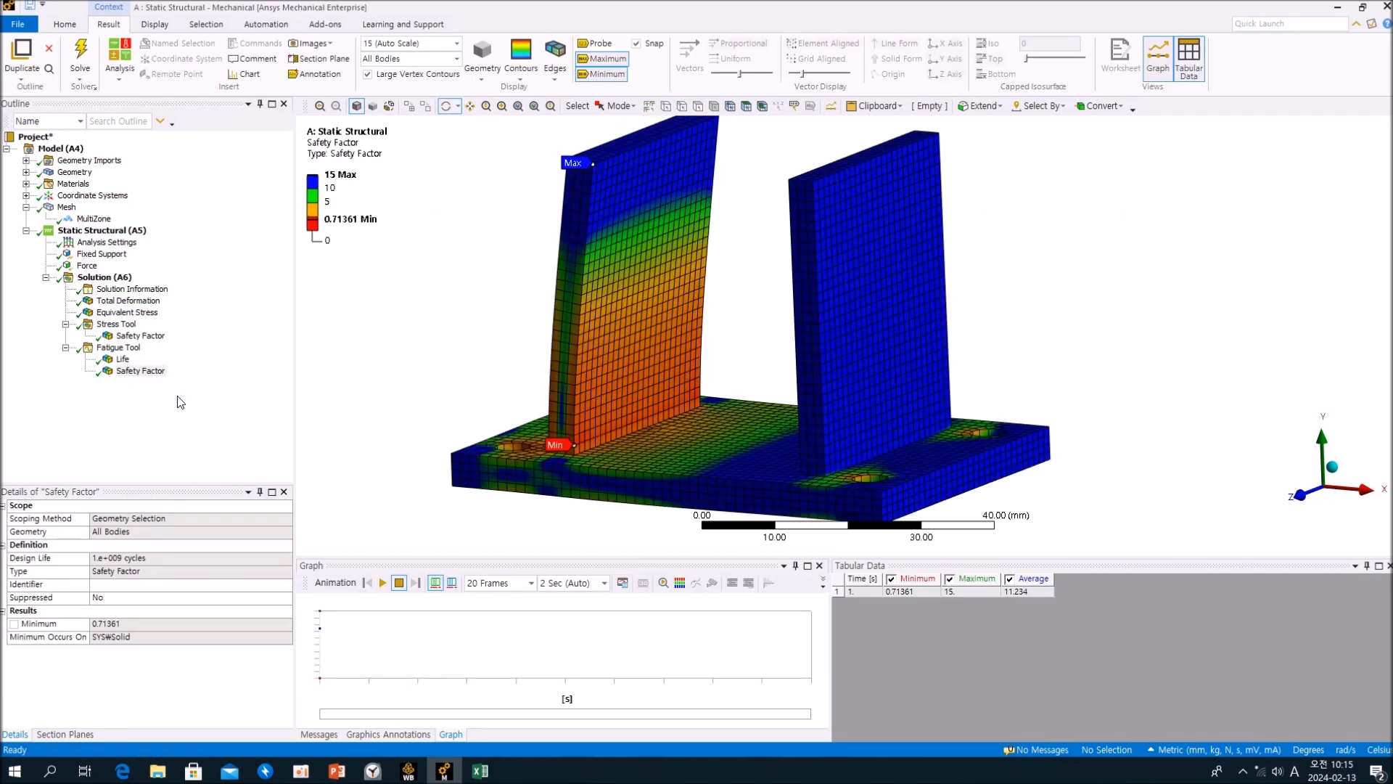
# Step: Display the Fatigue Tool's Life result to read its minimum, and open the Calculator
pyautogui.click(124, 359)
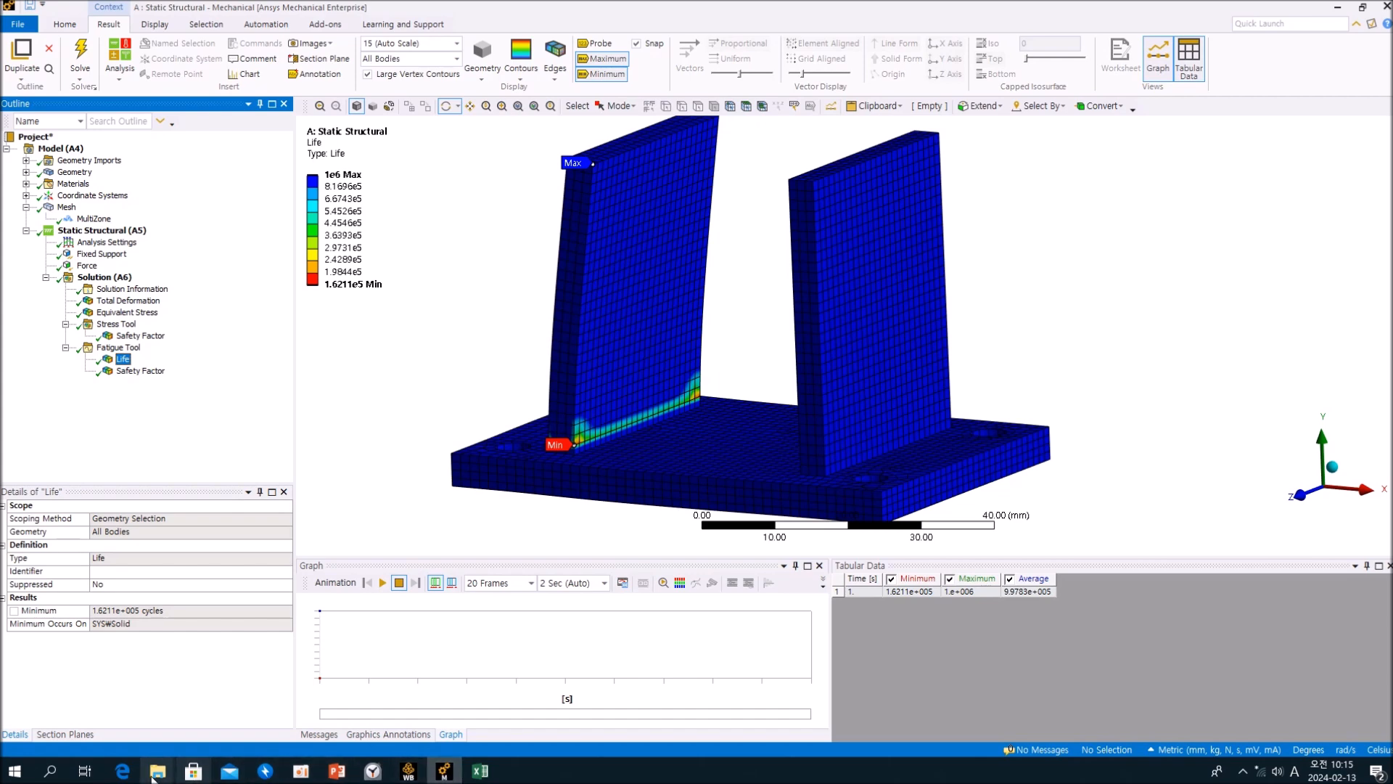
pyautogui.click(16, 771)
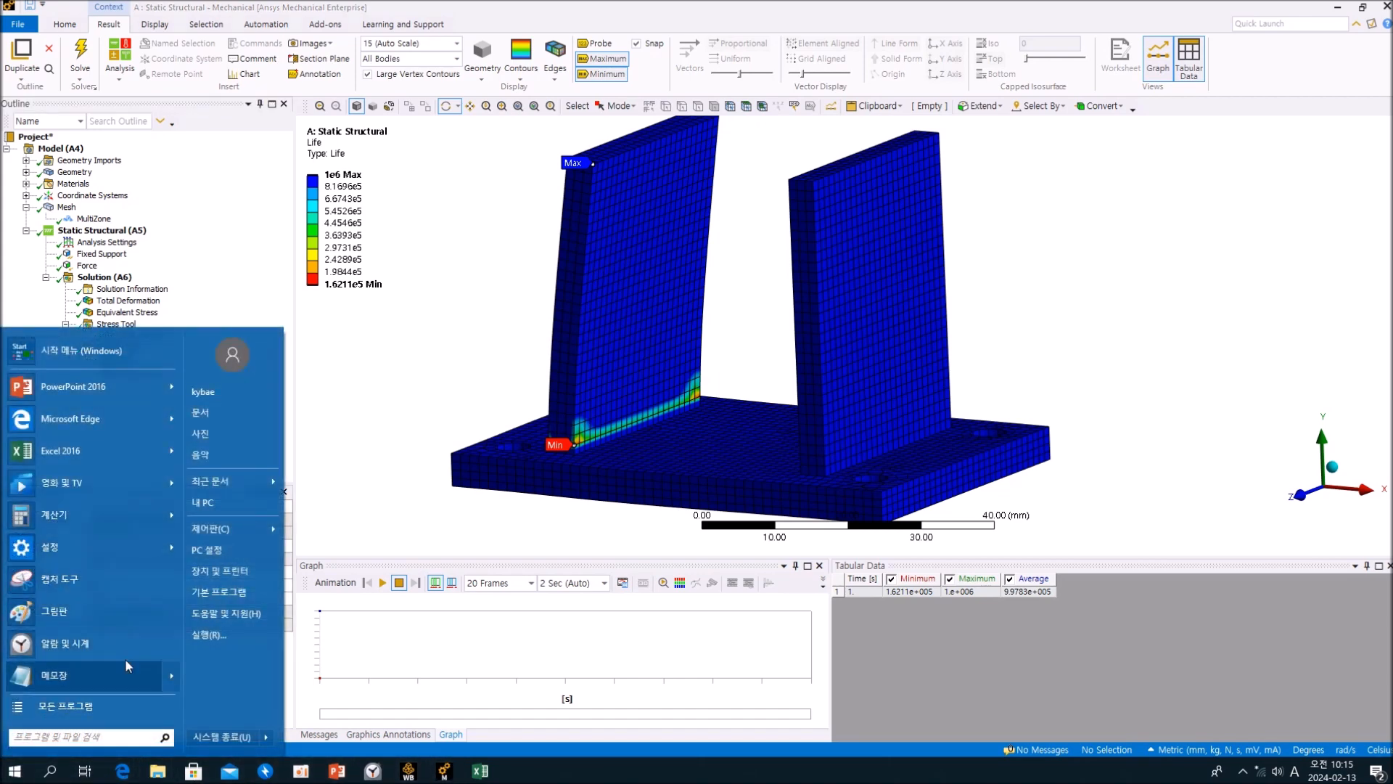
pyautogui.click(120, 528)
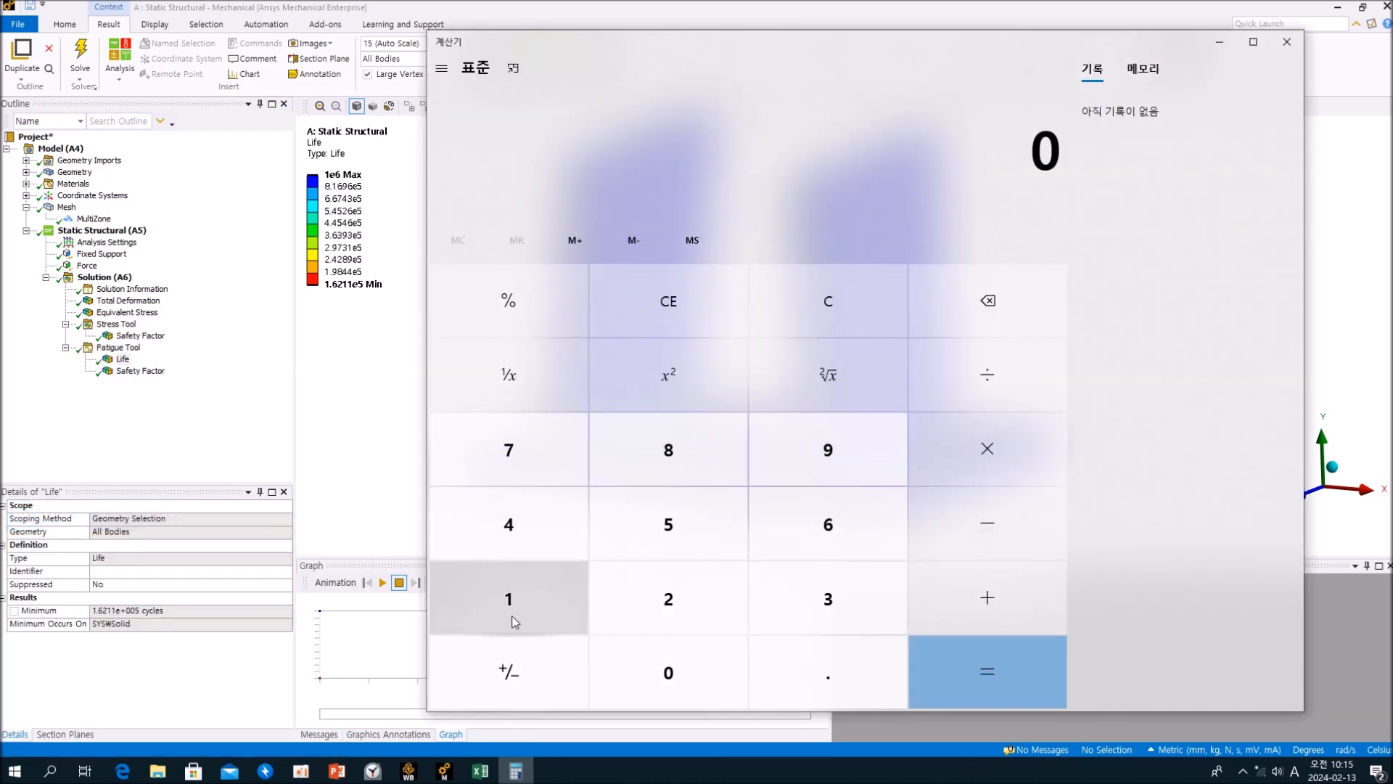
pyautogui.click(518, 615)
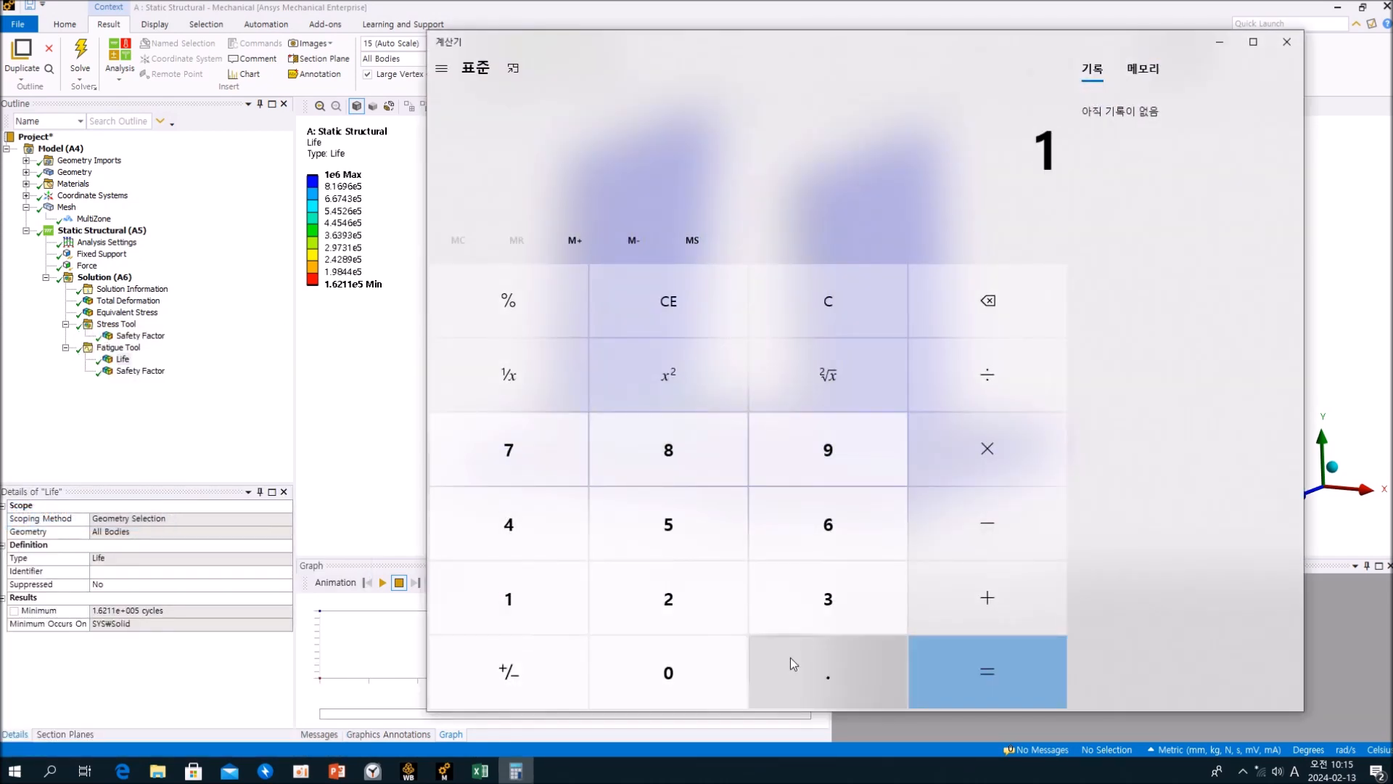
pyautogui.click(829, 683)
pyautogui.click(865, 537)
pyautogui.click(622, 606)
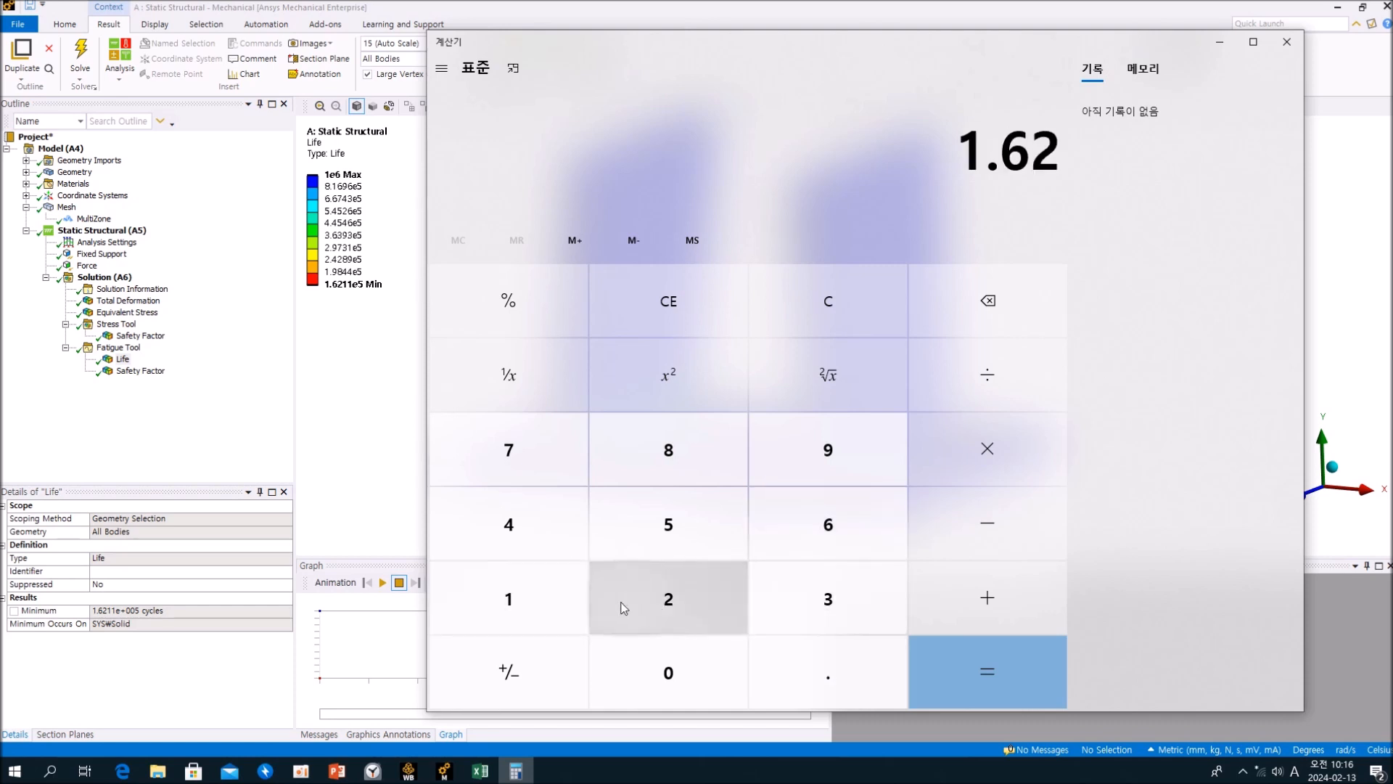
pyautogui.doubleClick(508, 609)
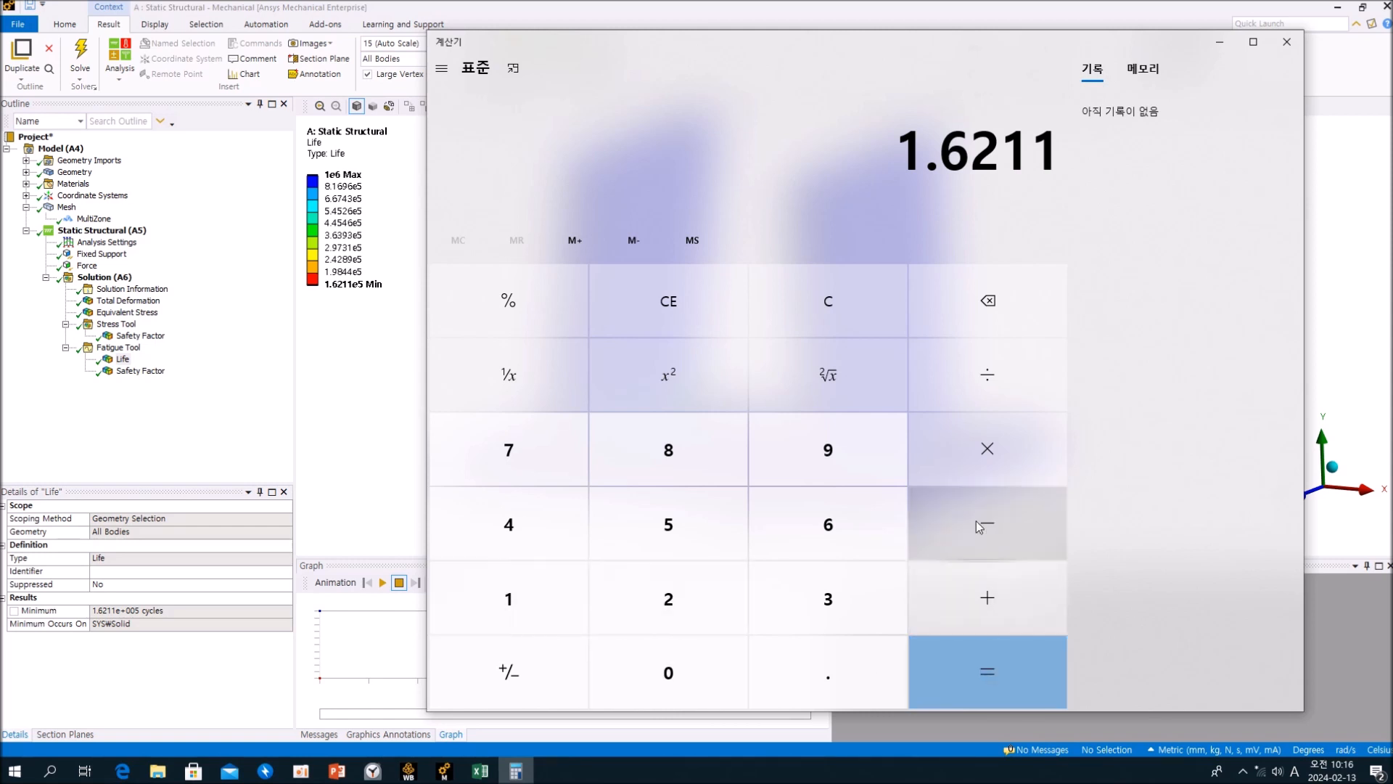
pyautogui.click(702, 325)
# Step: Divide the minimum life of 162,000 cycles by the design life of 1,000,000,000 cycles in the Calculator
pyautogui.click(520, 616)
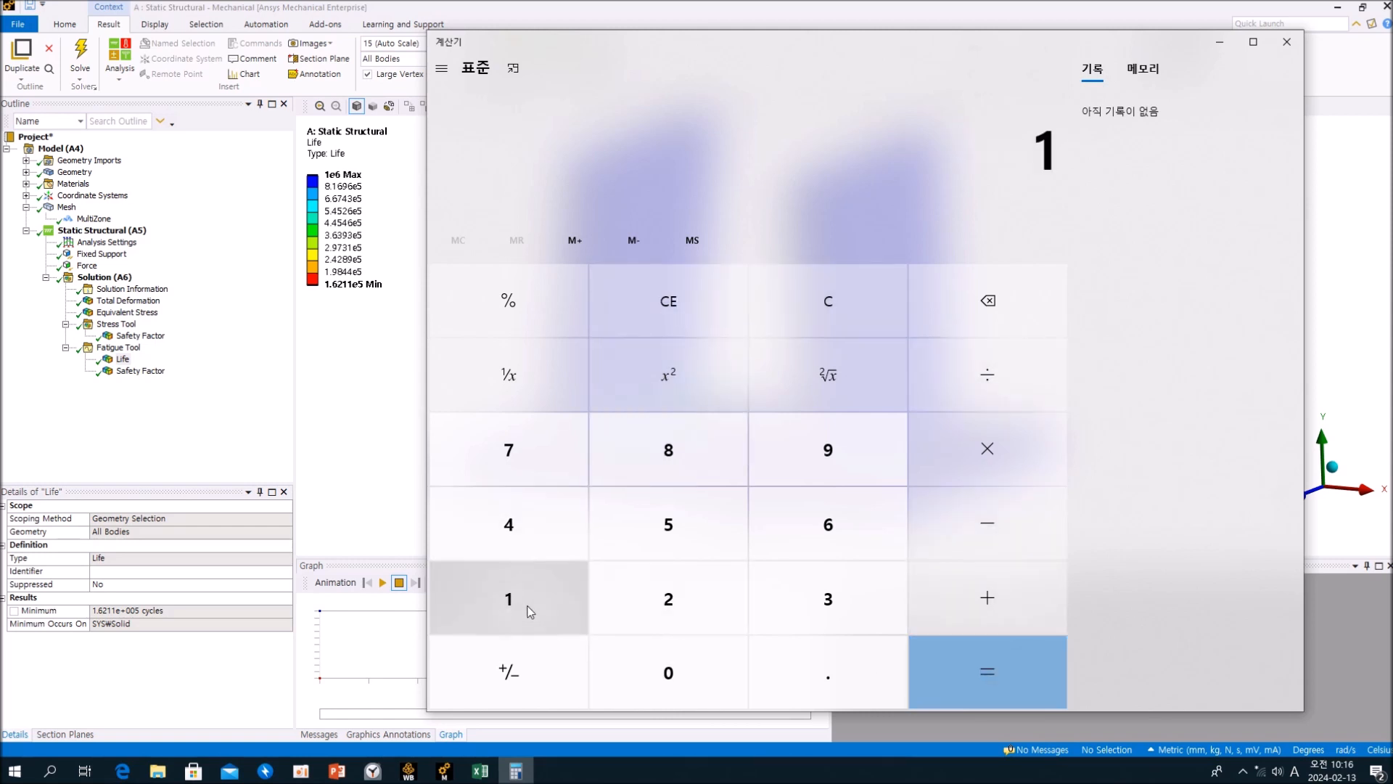
pyautogui.click(832, 528)
pyautogui.click(690, 610)
pyautogui.click(670, 680)
pyautogui.click(670, 681)
pyautogui.click(670, 680)
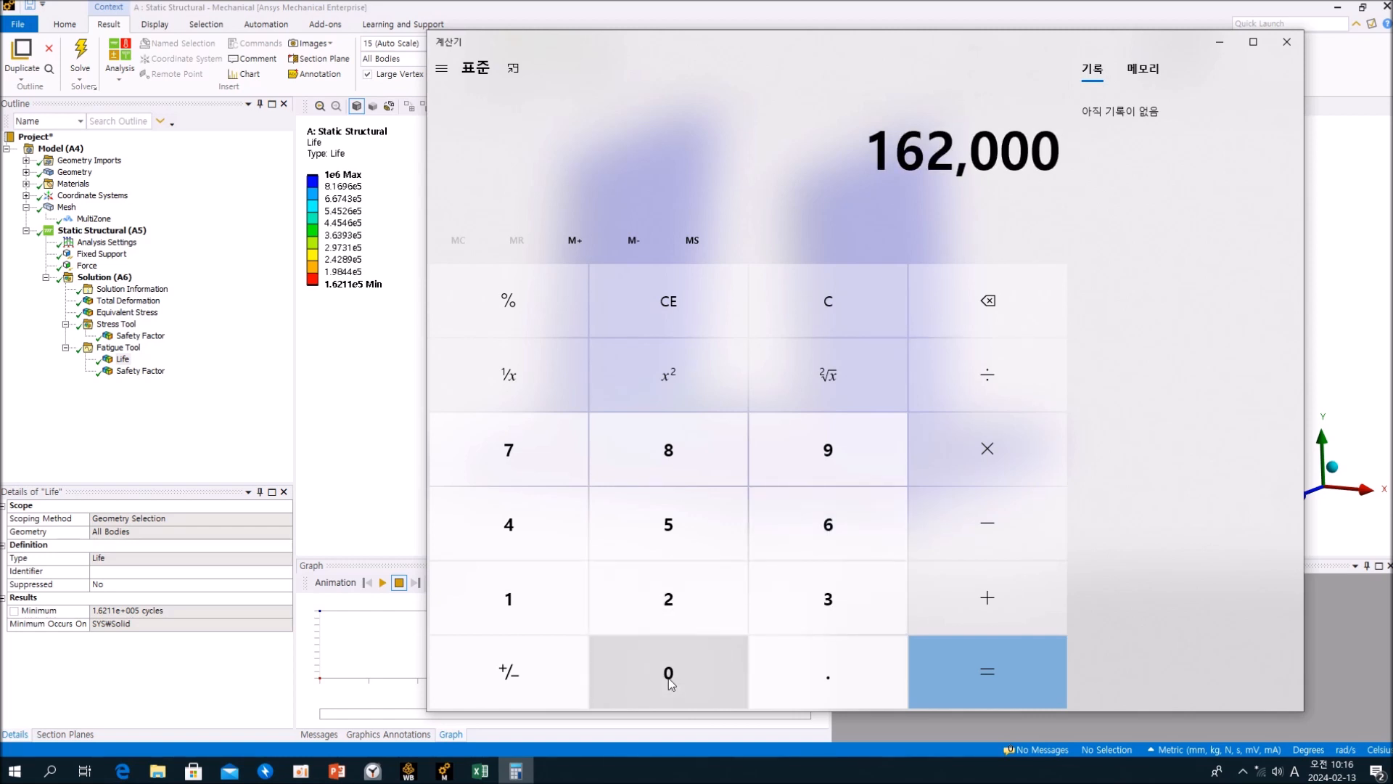
pyautogui.click(986, 398)
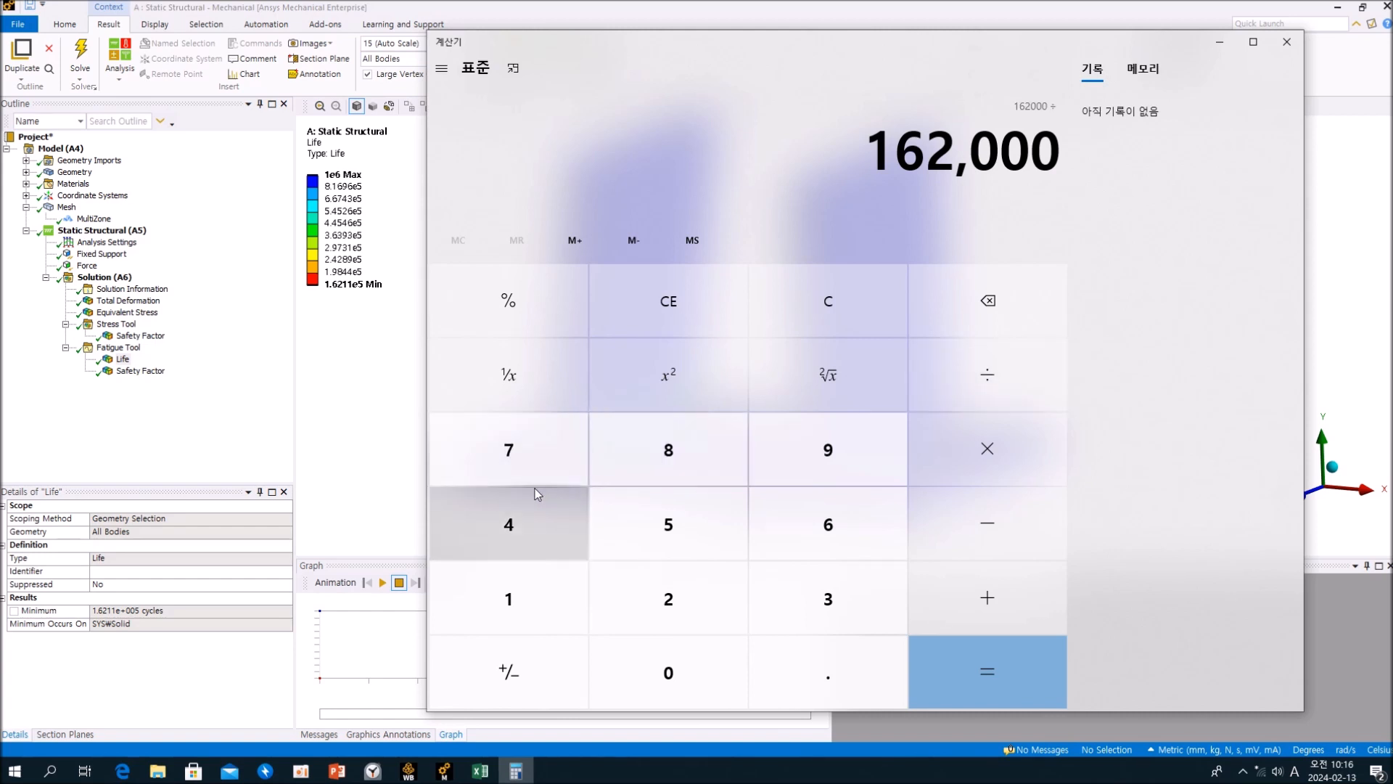
pyautogui.click(508, 608)
pyautogui.click(643, 673)
pyautogui.click(642, 674)
pyautogui.click(642, 673)
pyautogui.click(642, 674)
pyautogui.click(643, 673)
pyautogui.click(642, 674)
pyautogui.click(642, 674)
pyautogui.click(642, 673)
pyautogui.click(642, 674)
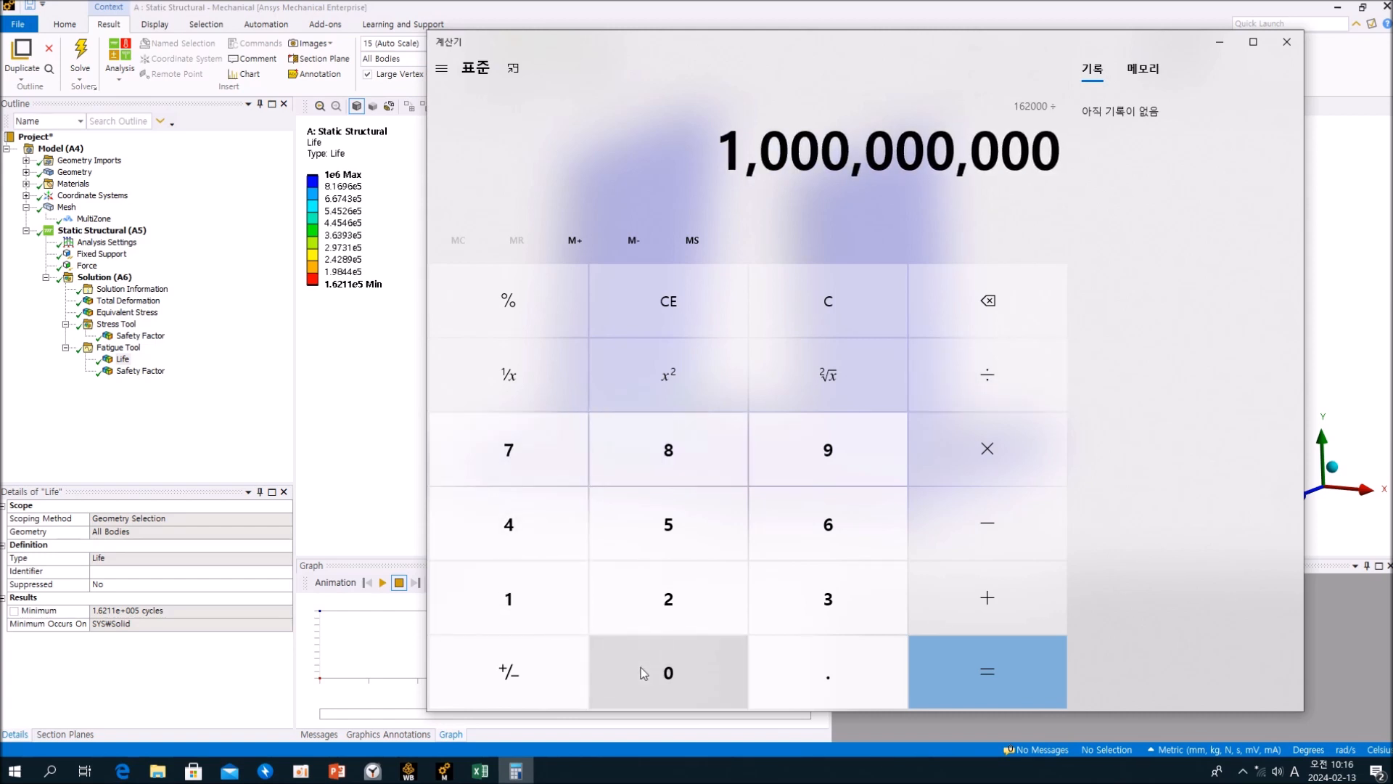
pyautogui.click(936, 671)
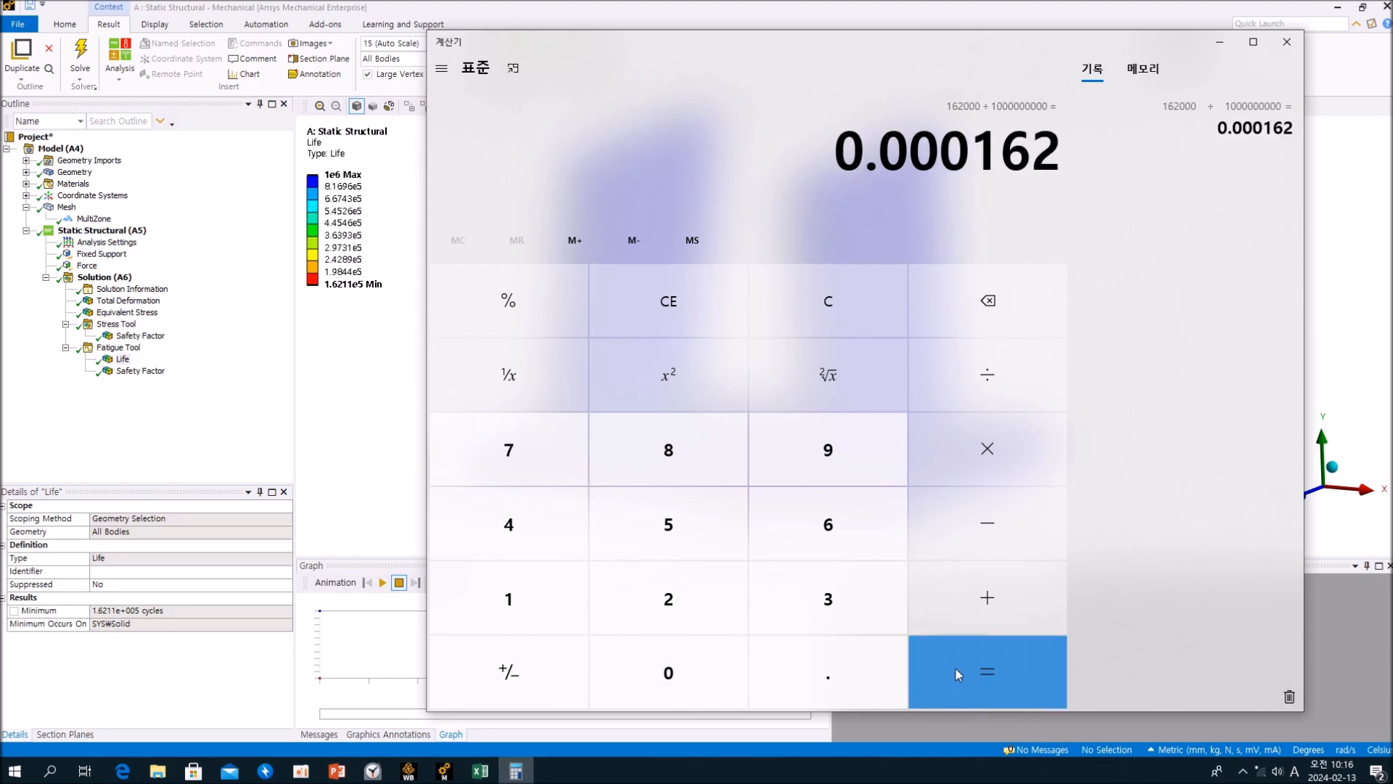
# Step: Check the fatigue Safety Factor's design life in Ansys Mechanical and write it out as 1,000,000,000 in the Calculator, closing the Calculator when done
pyautogui.click(161, 373)
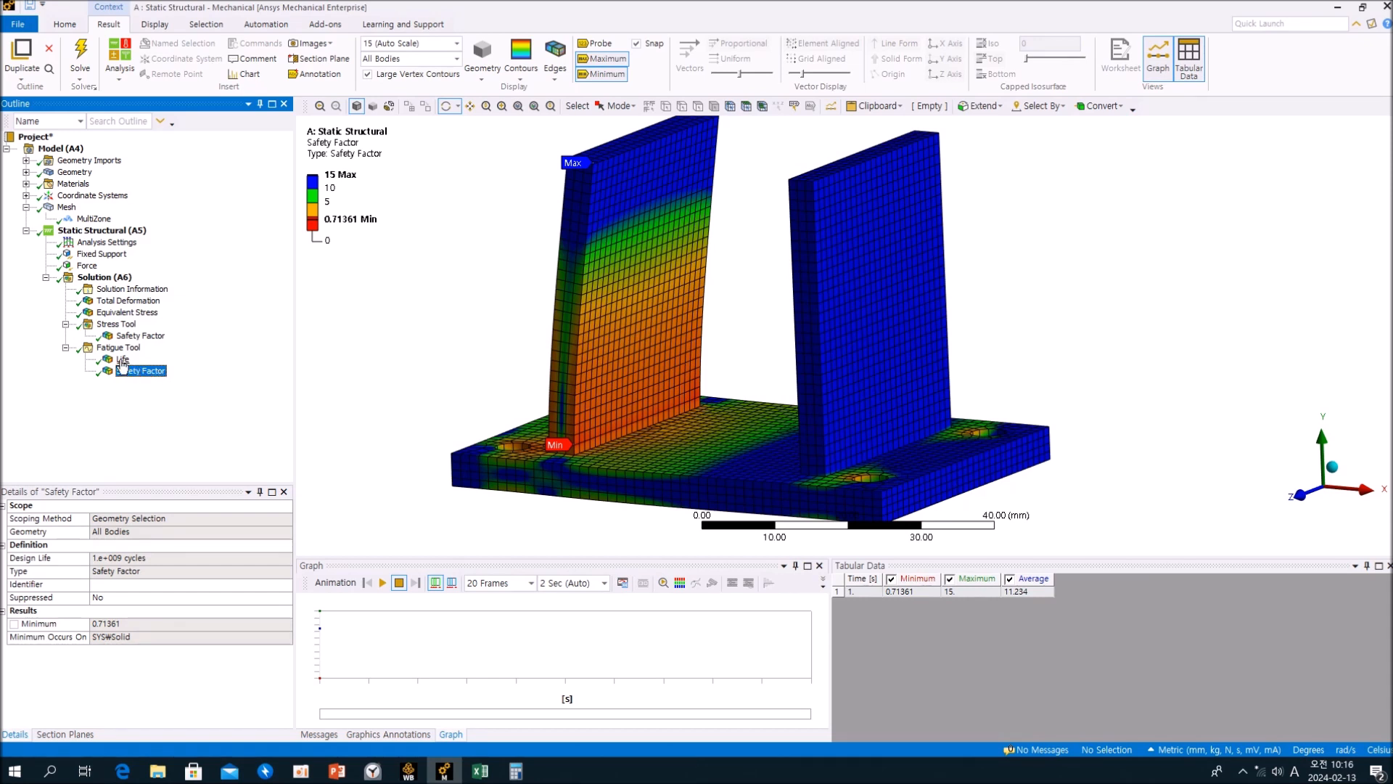
pyautogui.click(519, 774)
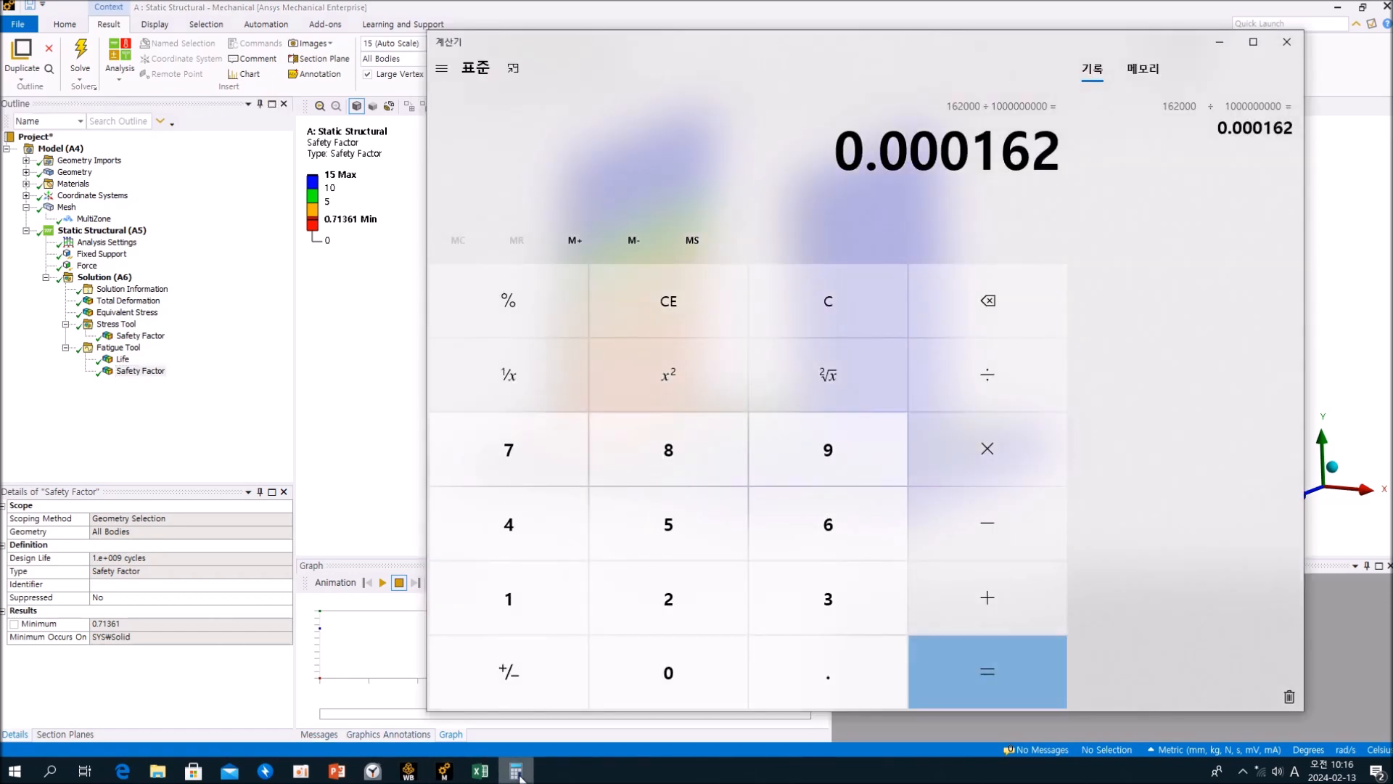
pyautogui.click(1004, 307)
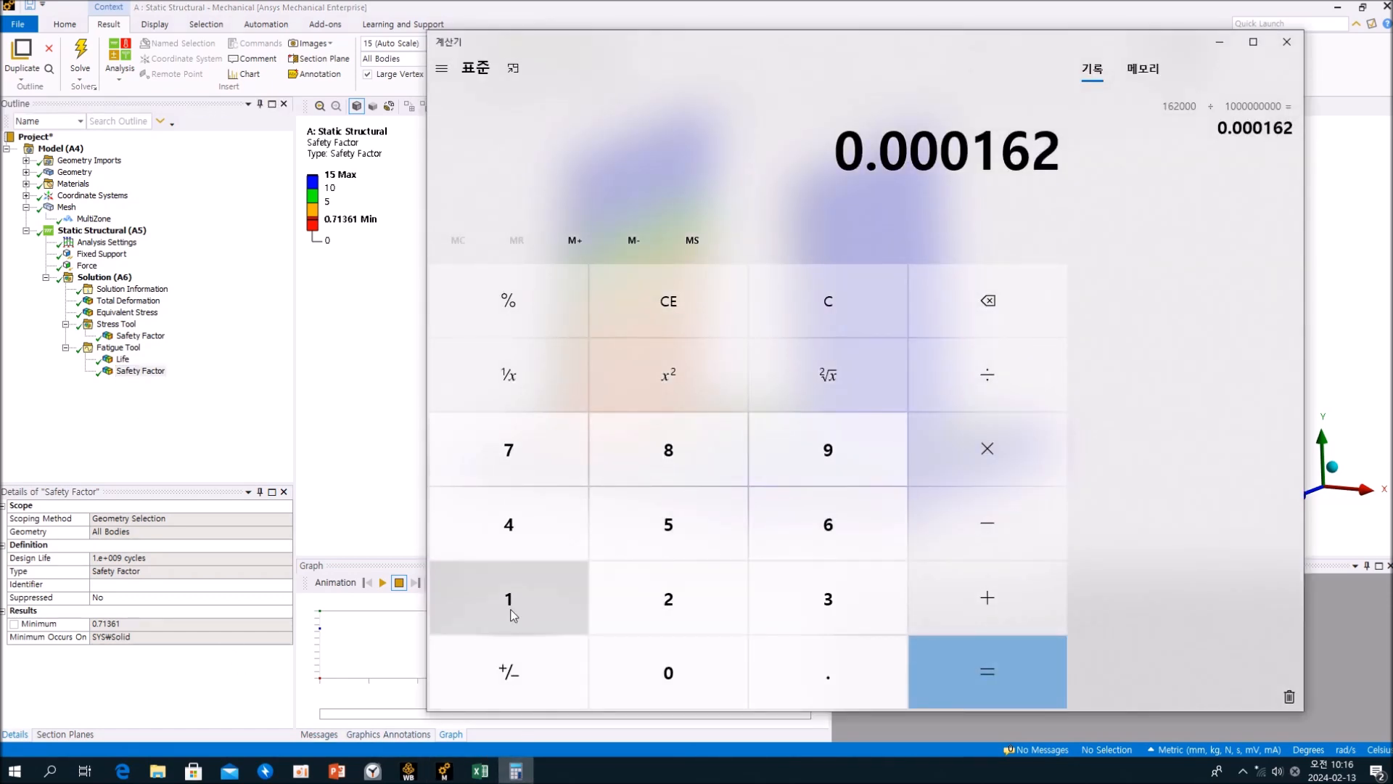
pyautogui.click(659, 318)
pyautogui.click(584, 602)
pyautogui.click(648, 676)
pyautogui.click(648, 677)
pyautogui.doubleClick(648, 677)
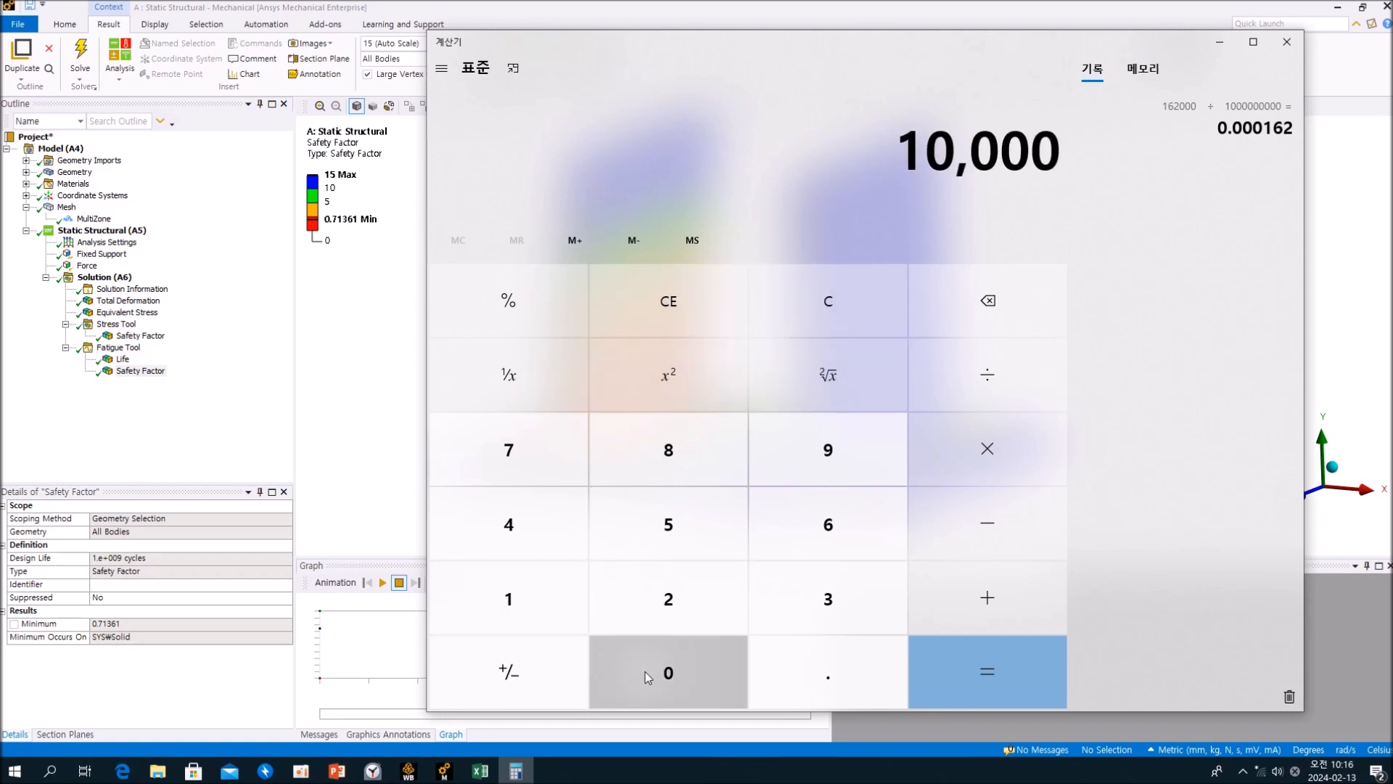
pyautogui.doubleClick(648, 677)
pyautogui.click(646, 672)
pyautogui.click(645, 672)
pyautogui.click(646, 672)
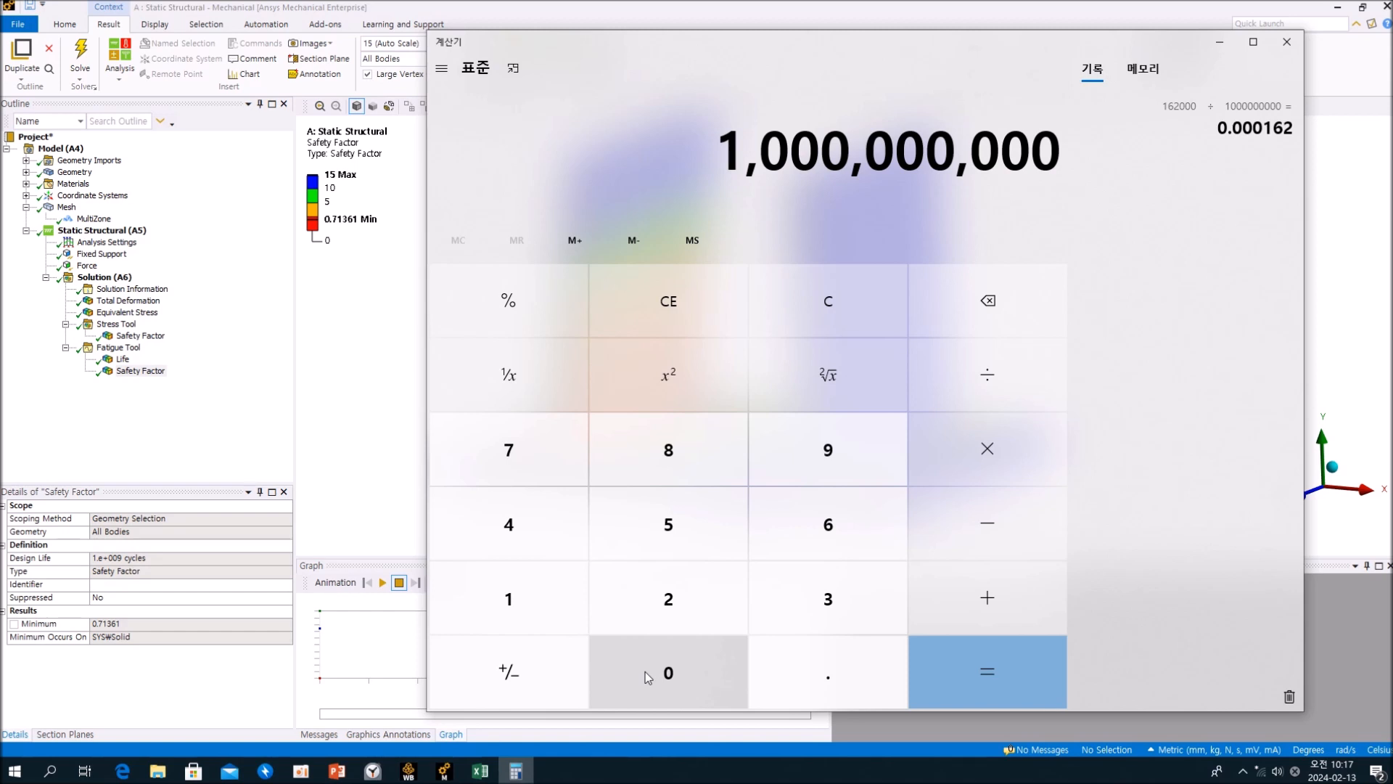
pyautogui.click(978, 677)
pyautogui.click(1287, 41)
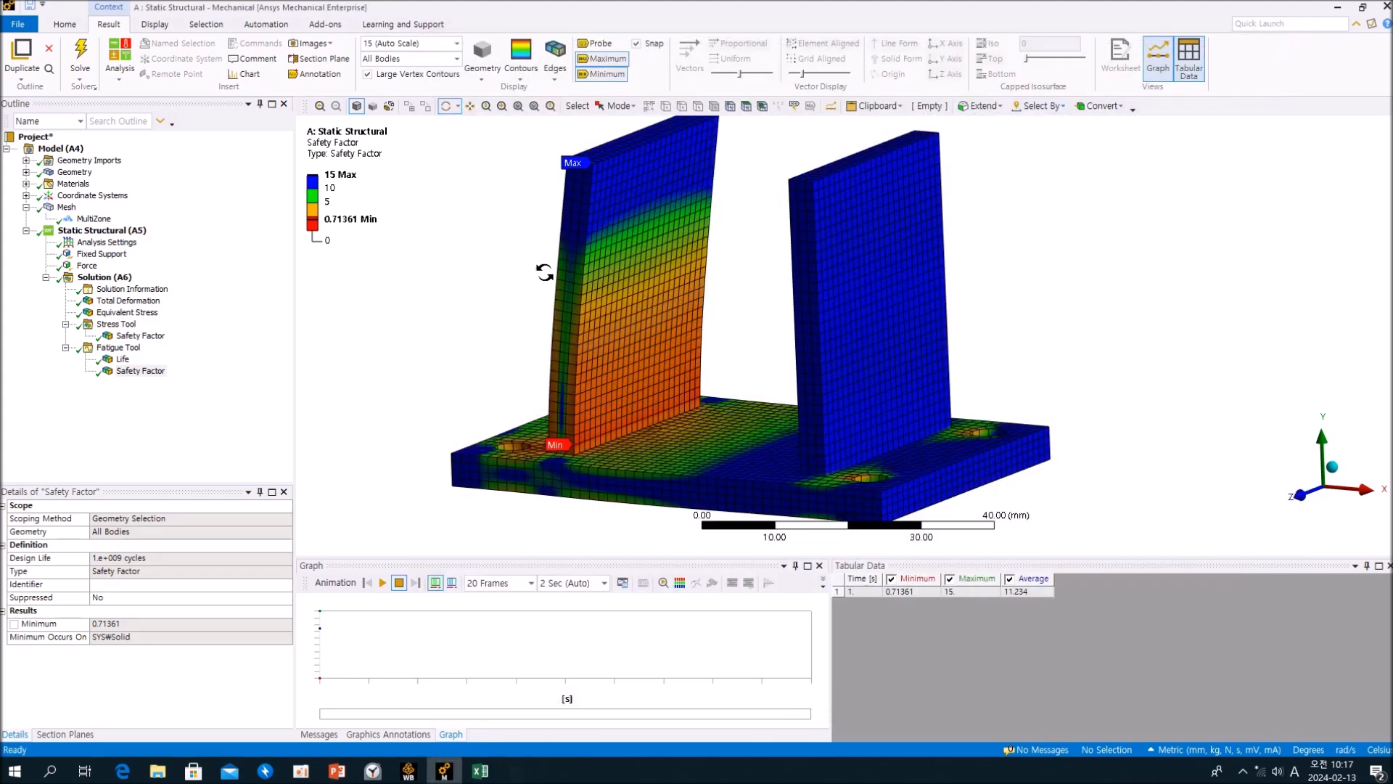
# Step: Compare the Stress Tool's Safety Factor with the Fatigue Tool's Life, Safety Factor and mean stress settings
pyautogui.click(128, 358)
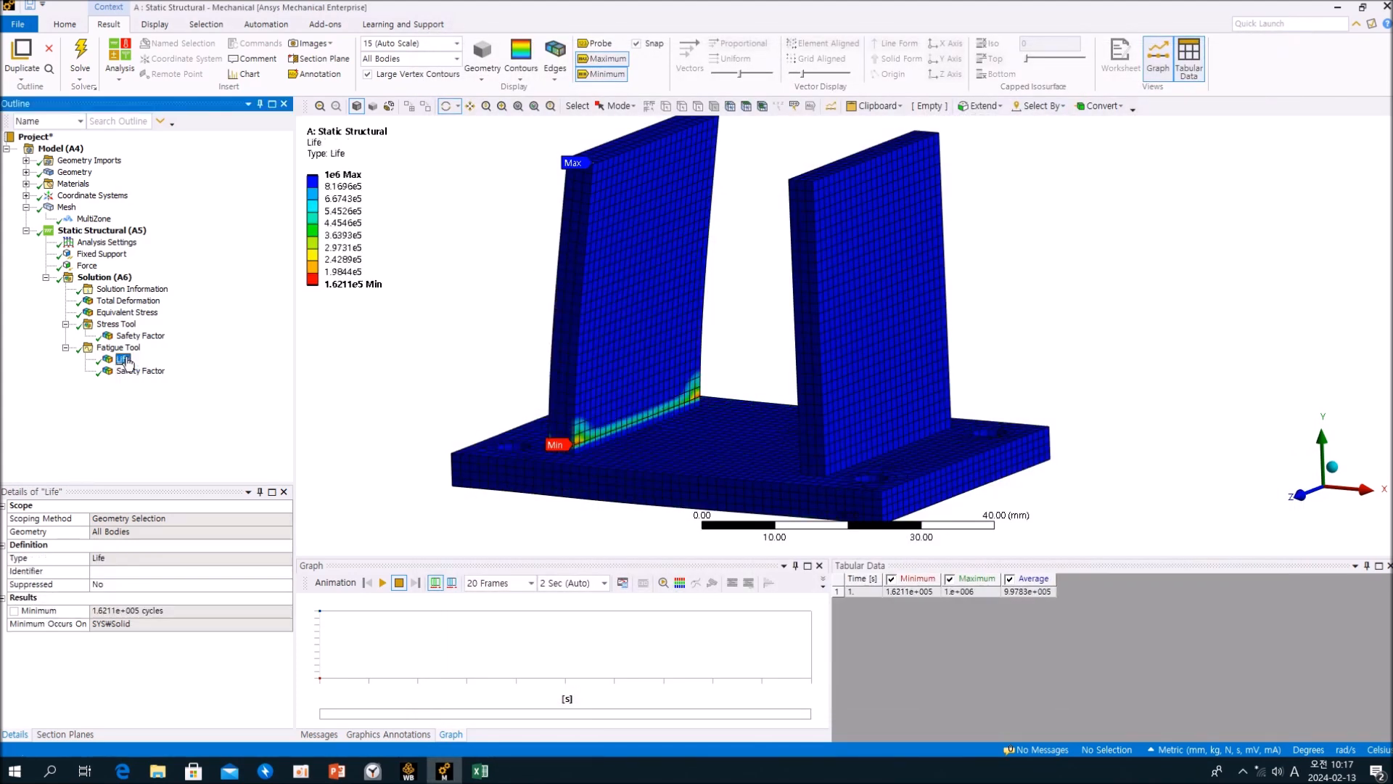
pyautogui.click(130, 373)
pyautogui.click(135, 336)
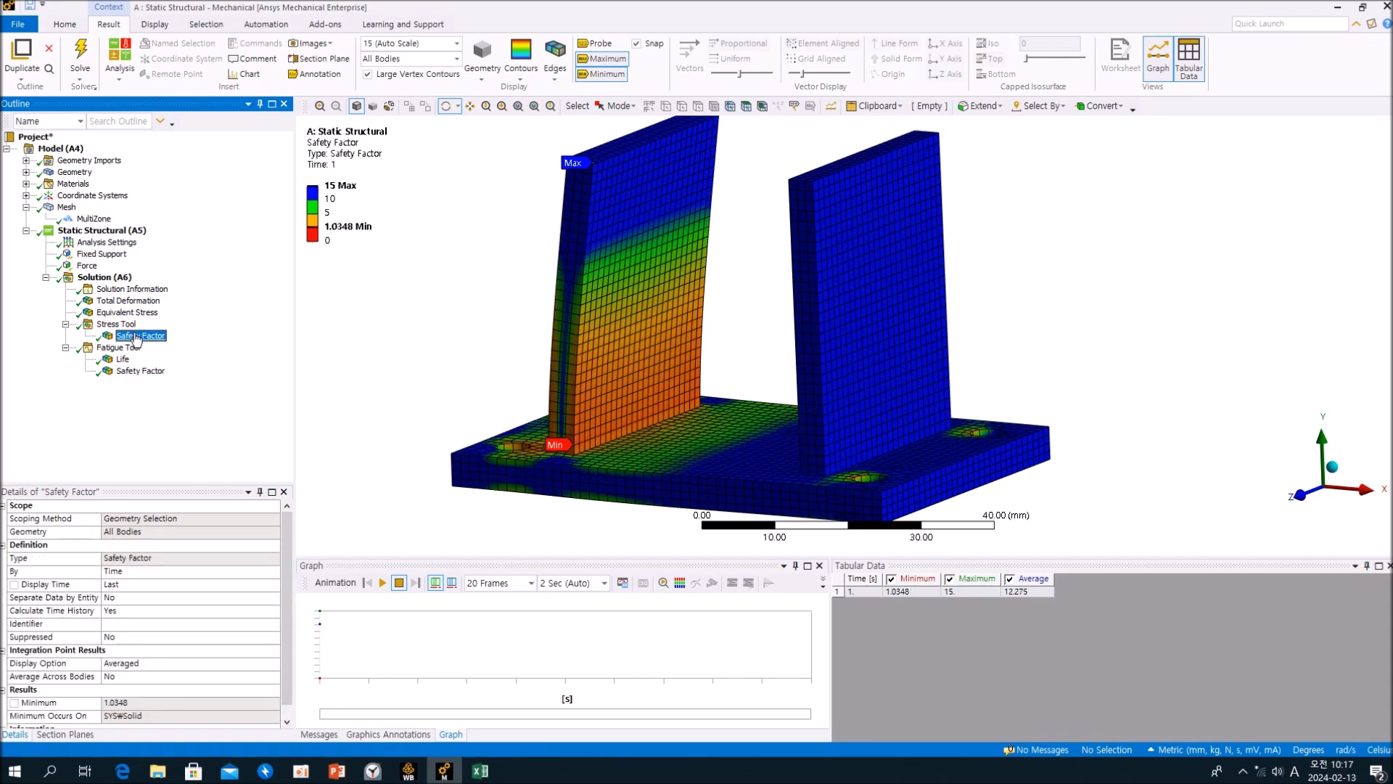
pyautogui.click(119, 324)
pyautogui.click(118, 348)
pyautogui.click(125, 361)
pyautogui.click(129, 370)
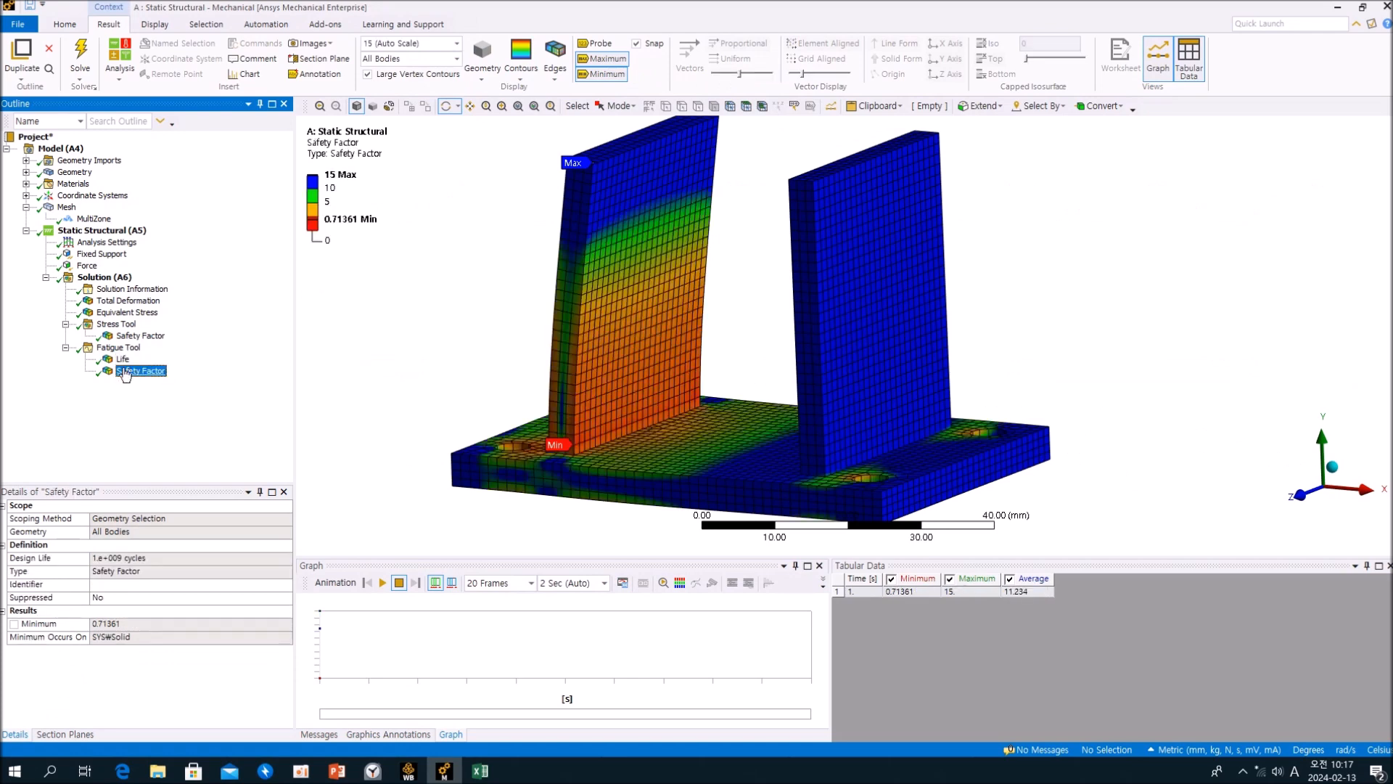
pyautogui.click(120, 348)
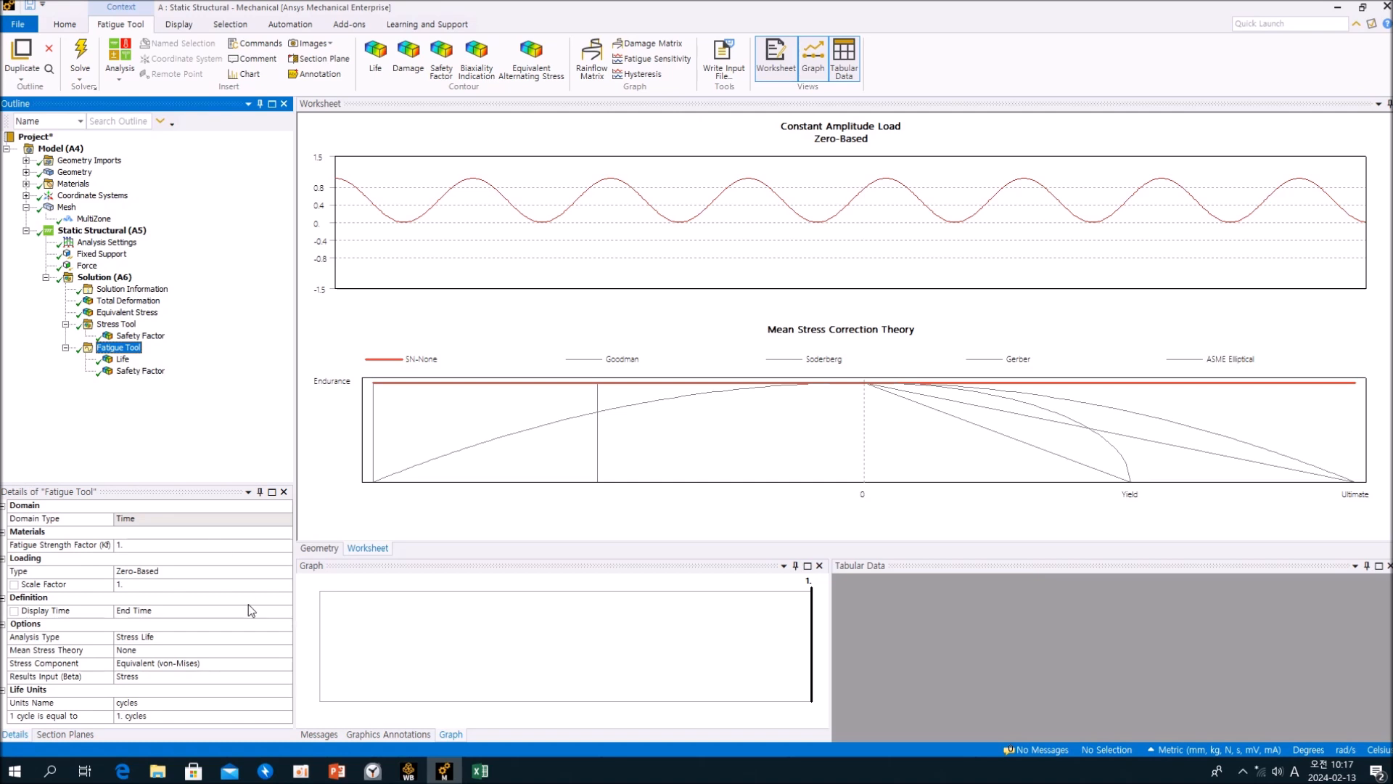
pyautogui.click(122, 359)
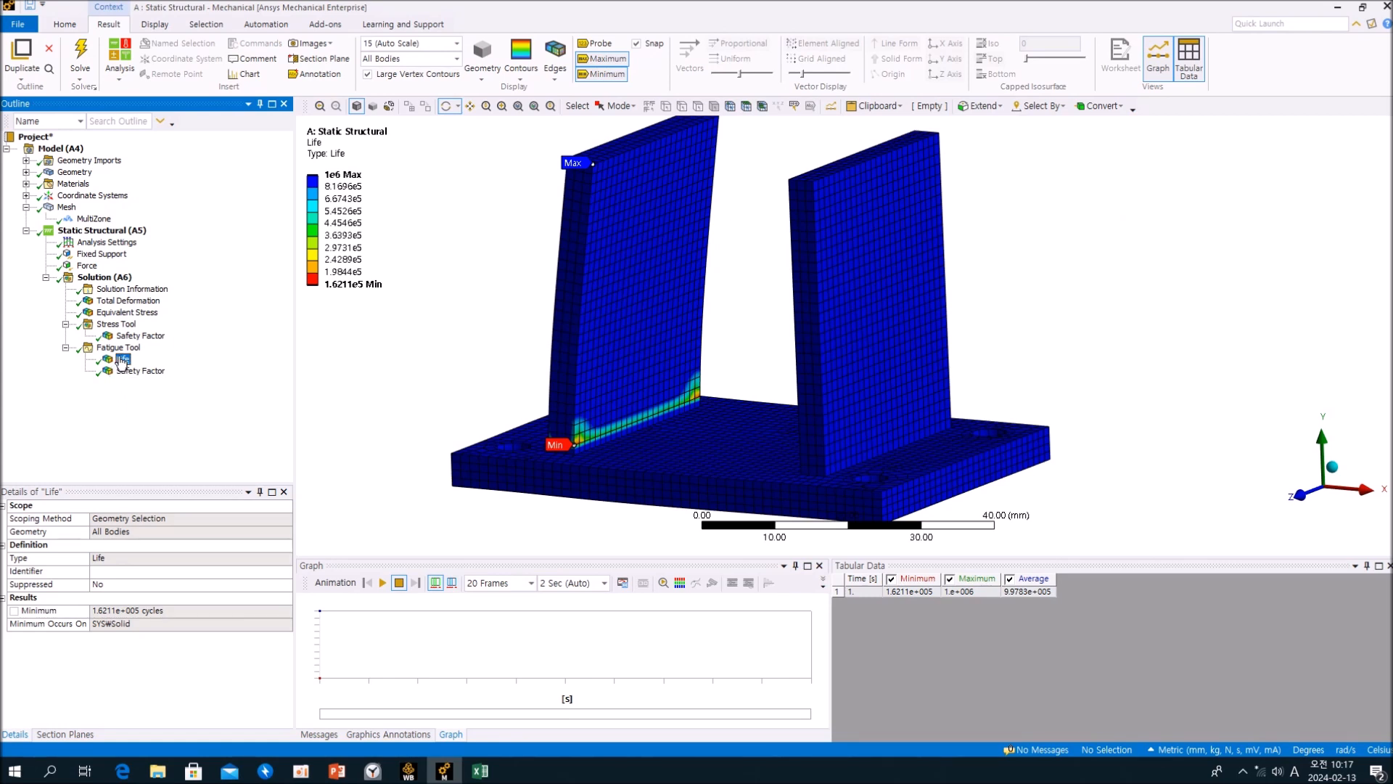
# Step: Set the Fatigue Tool's Mean Stress Theory to Goodman
pyautogui.click(119, 348)
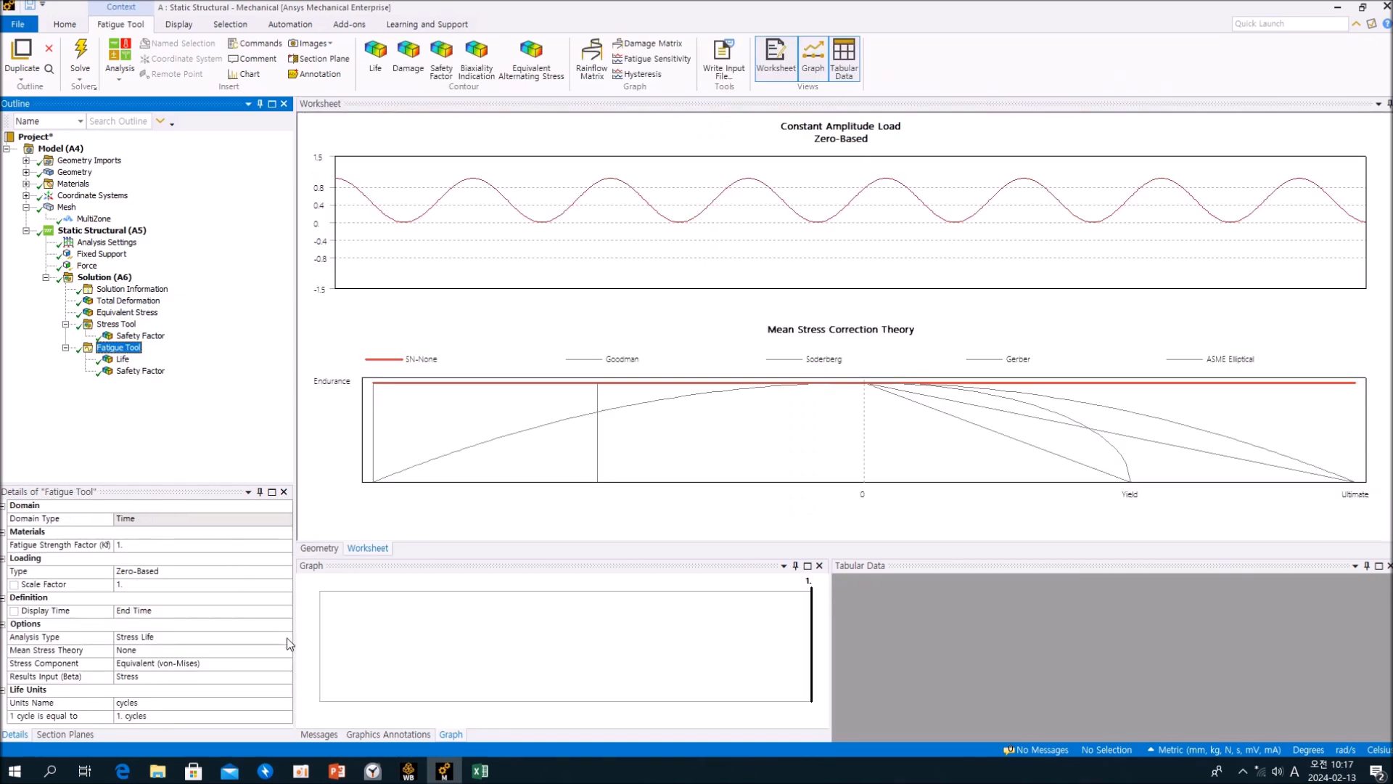
pyautogui.click(263, 650)
pyautogui.click(263, 650)
pyautogui.click(181, 671)
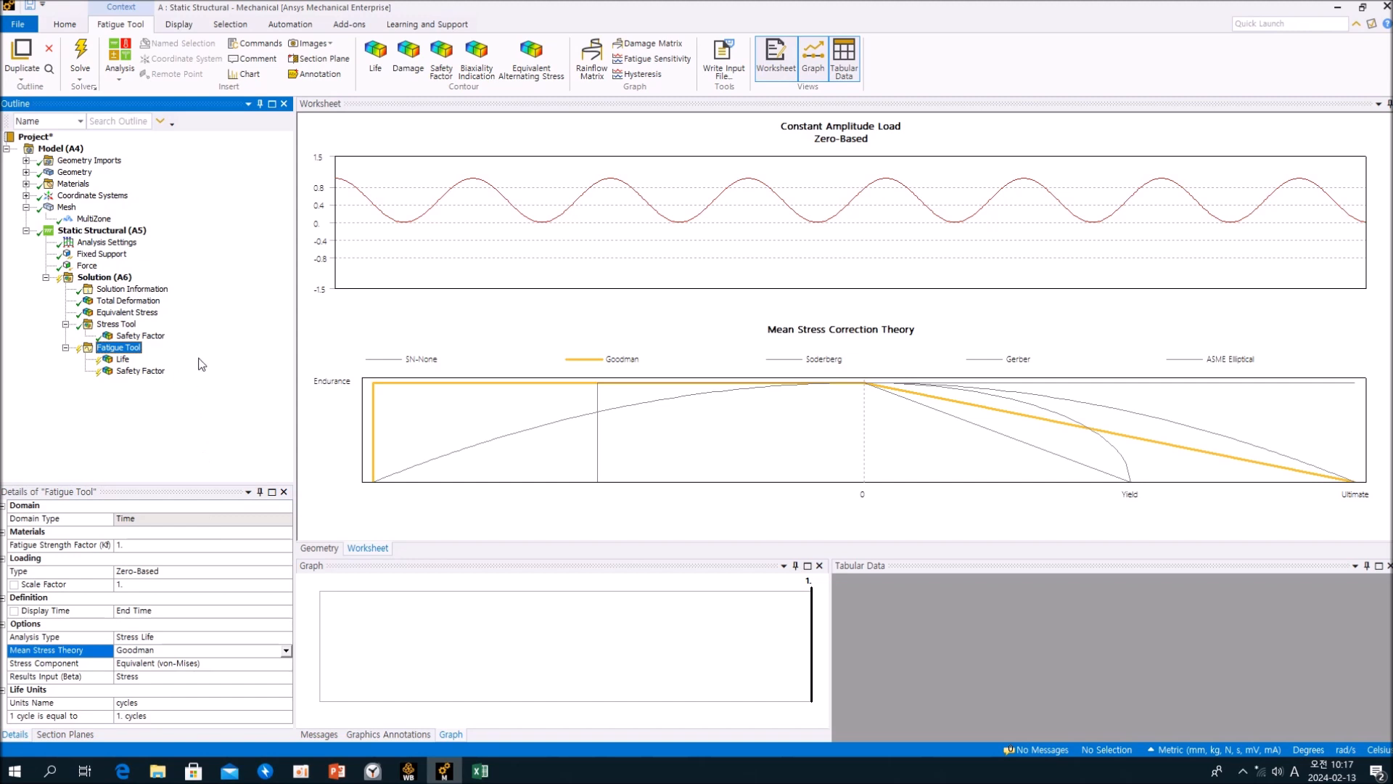
# Step: Evaluate the Fatigue Tool's Life result with the Goodman theory
pyautogui.click(124, 360)
pyautogui.rightClick(126, 367)
pyautogui.click(175, 387)
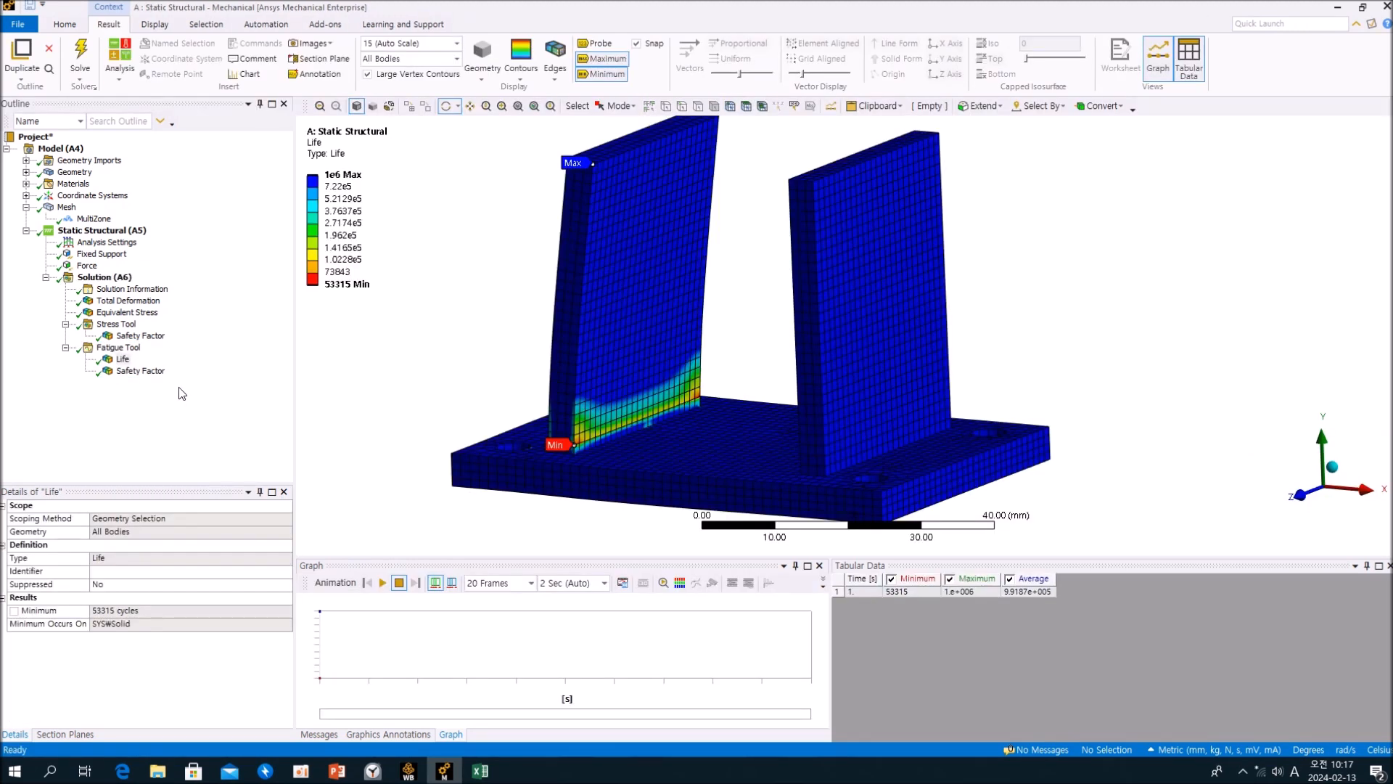
# Step: Examine the Goodman-based Life contour and its minimum at the base of the upright plate, and return to the Fatigue Tool's settings
pyautogui.click(347, 284)
pyautogui.click(220, 423)
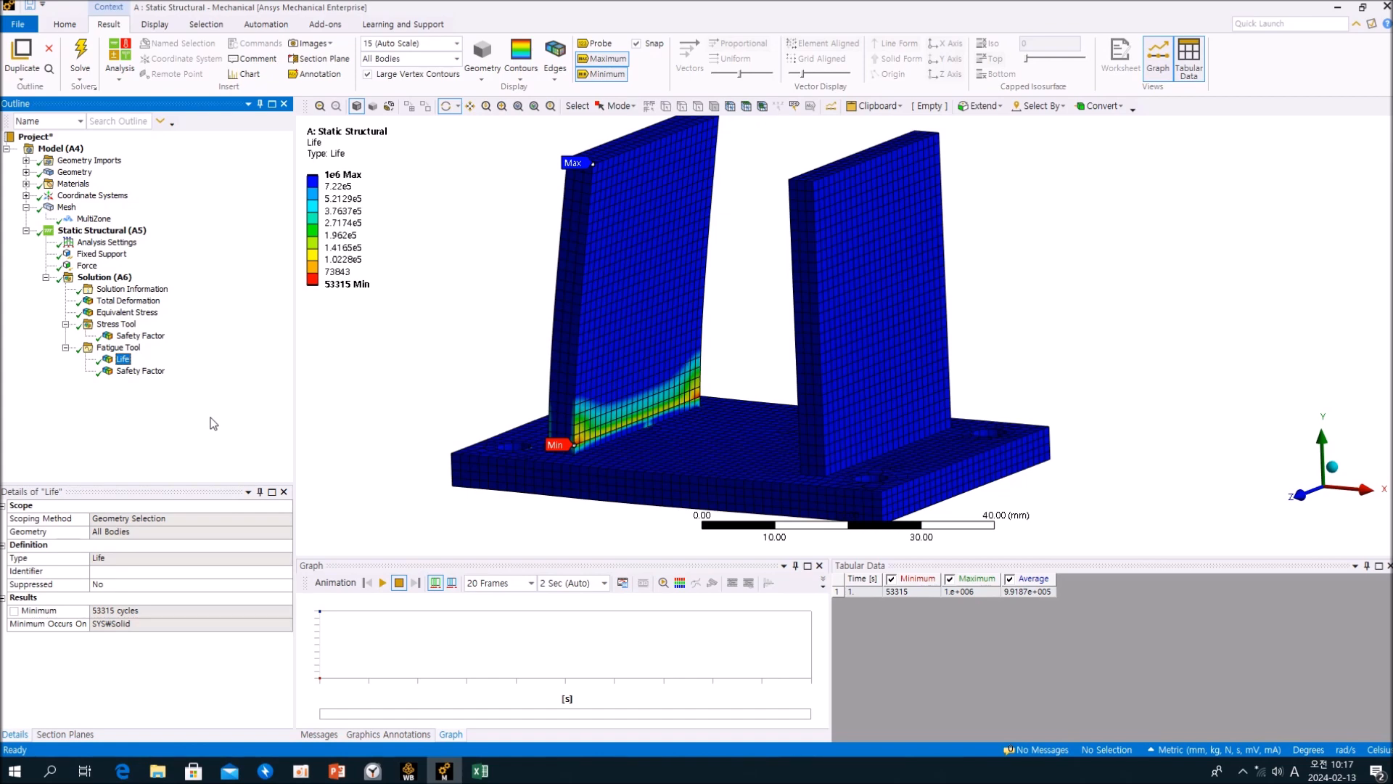
pyautogui.moveTo(712, 318); pyautogui.dragTo(749, 300)
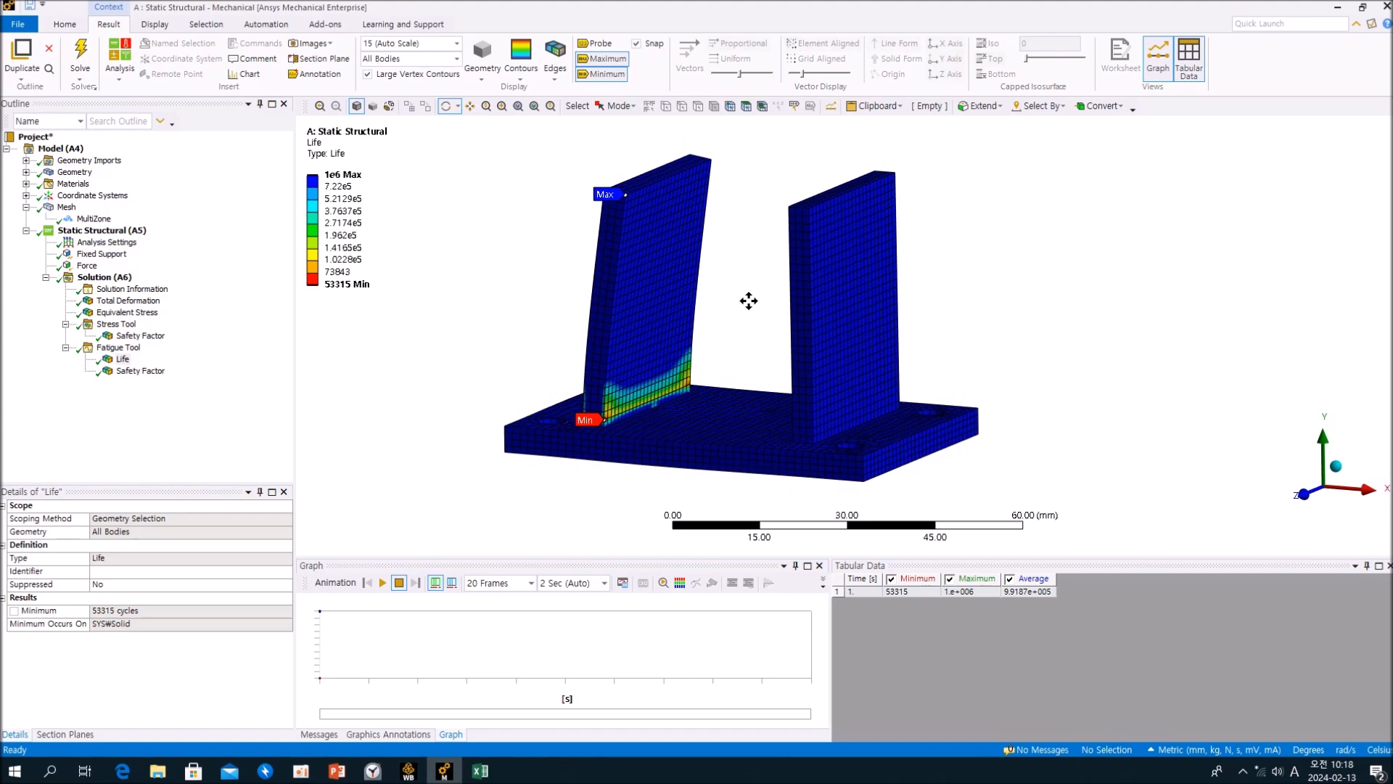
pyautogui.click(131, 349)
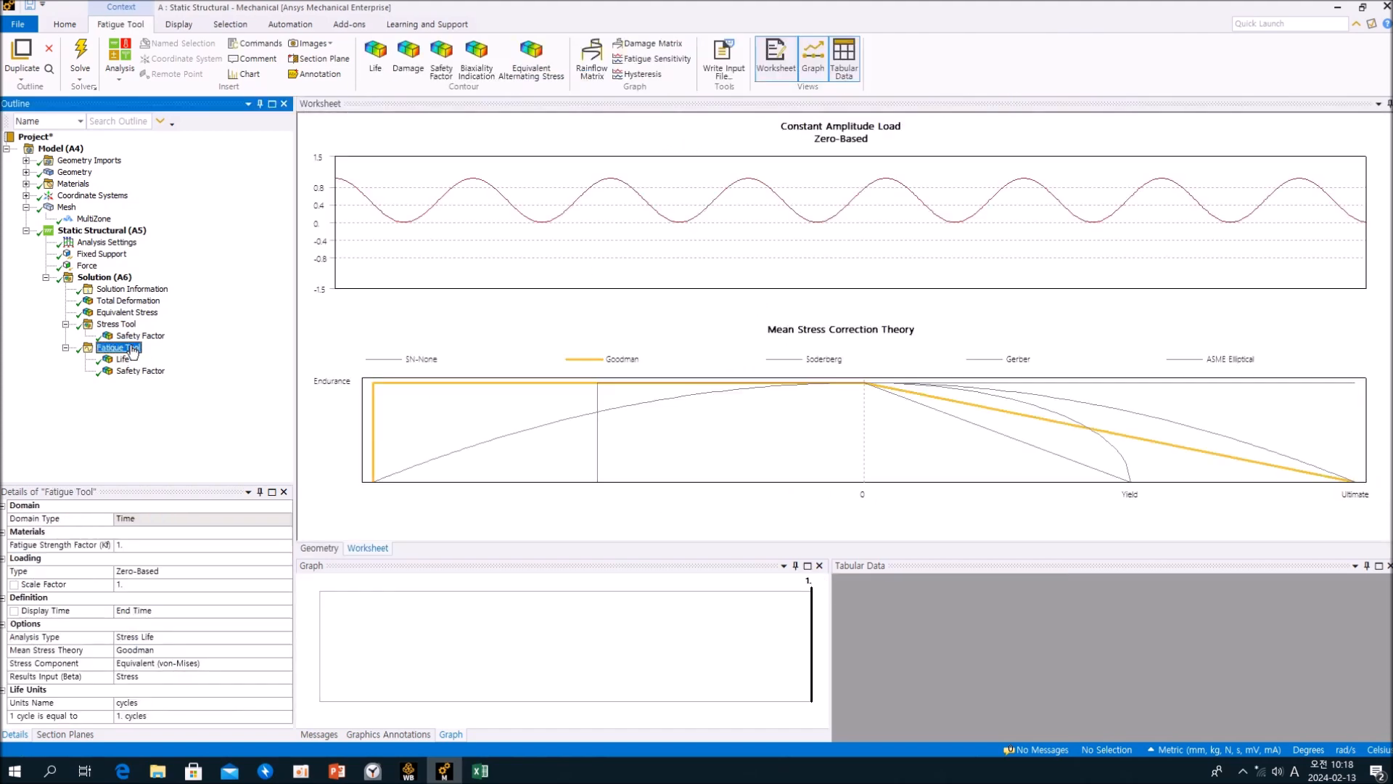